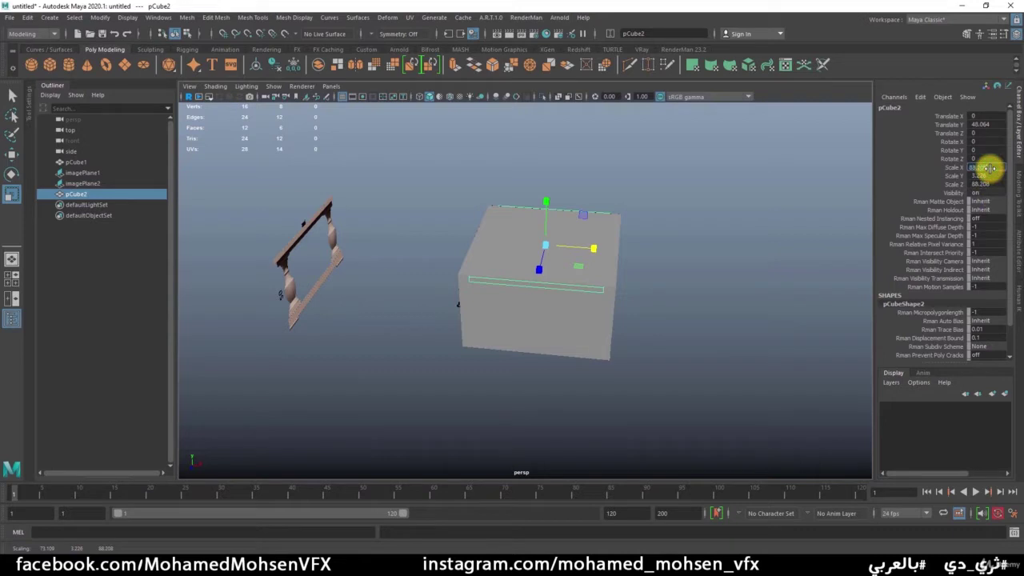
- Maximize the side view close on the table reference and select pCube1
{"action": "left_click_drag", "start_coordinate": [590, 304], "coordinate": [439, 288], "text": "alt"}
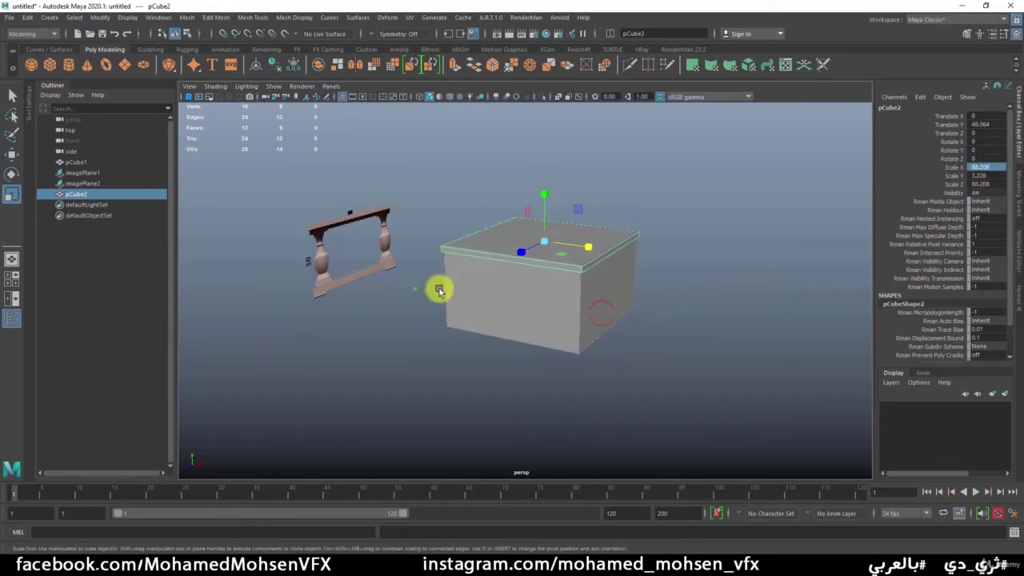
{"action": "right_click_drag", "start_coordinate": [439, 288], "coordinate": [664, 297], "text": "alt"}
{"action": "key", "text": "q"}
{"action": "left_click_drag", "start_coordinate": [664, 297], "coordinate": [655, 276], "text": "alt"}
{"action": "key", "text": "space"}
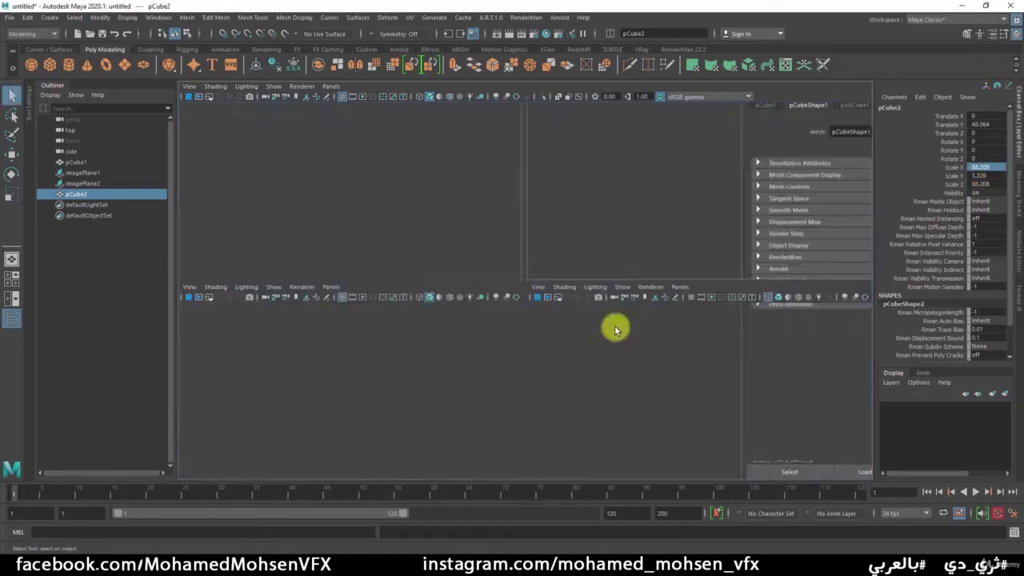
{"action": "key", "text": "space"}
{"action": "left_click", "coordinate": [389, 289]}
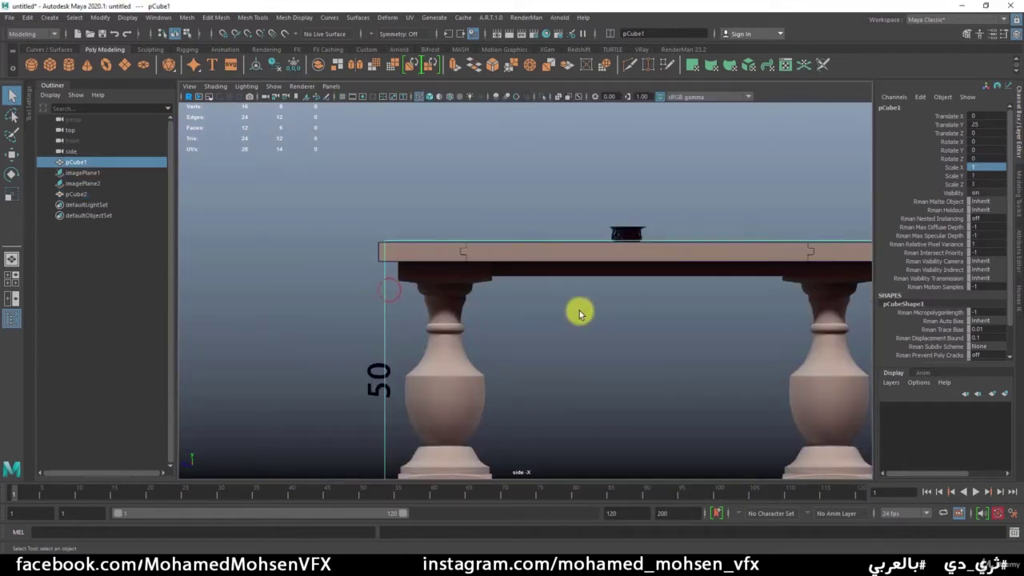
- Create display layer1 as a template with playback off, and add imagePlane1 to it
{"action": "left_click", "coordinate": [1005, 394]}
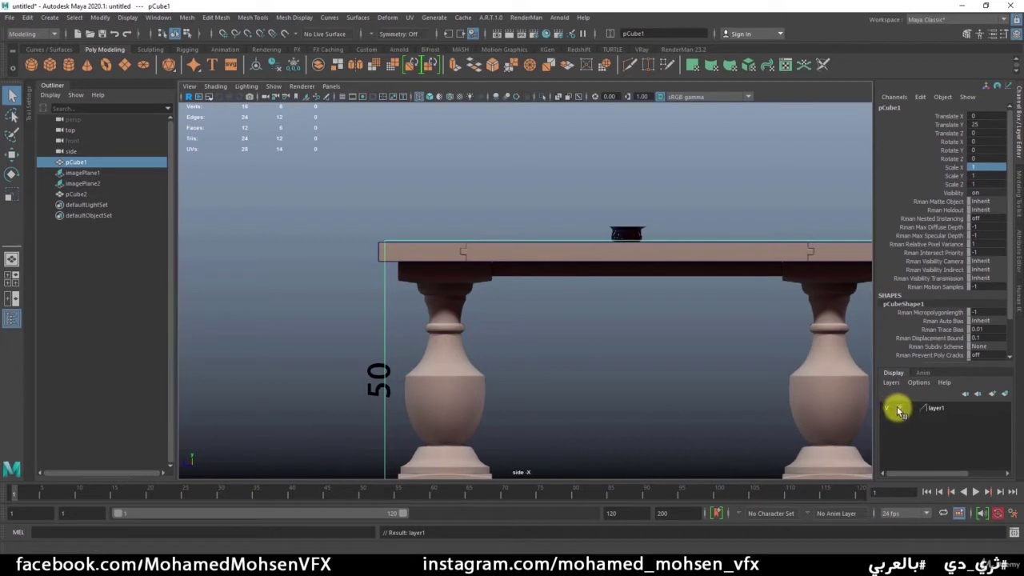
{"action": "left_click", "coordinate": [899, 407]}
{"action": "left_click", "coordinate": [913, 408]}
{"action": "left_click", "coordinate": [636, 328]}
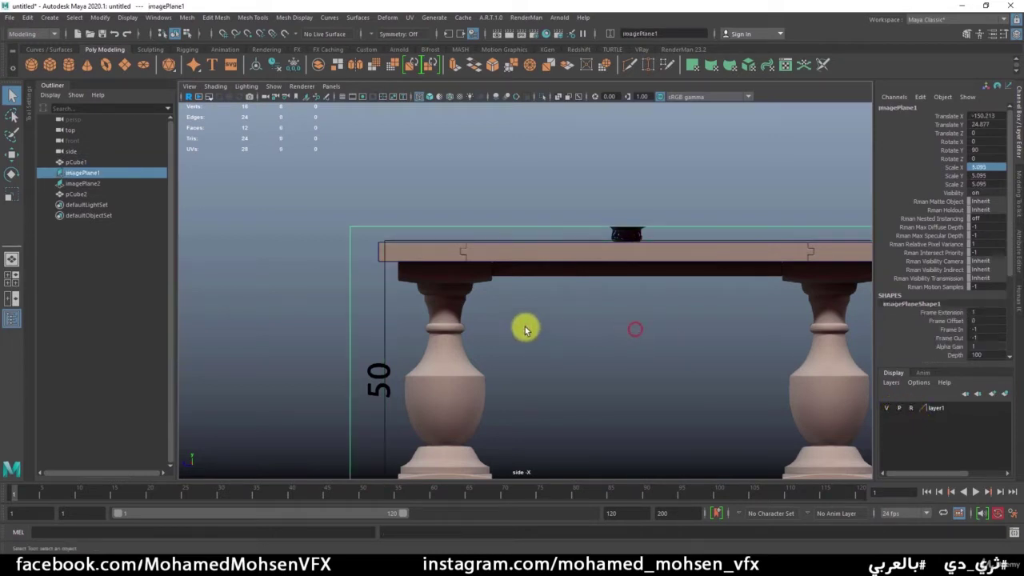
{"action": "left_click", "coordinate": [422, 249]}
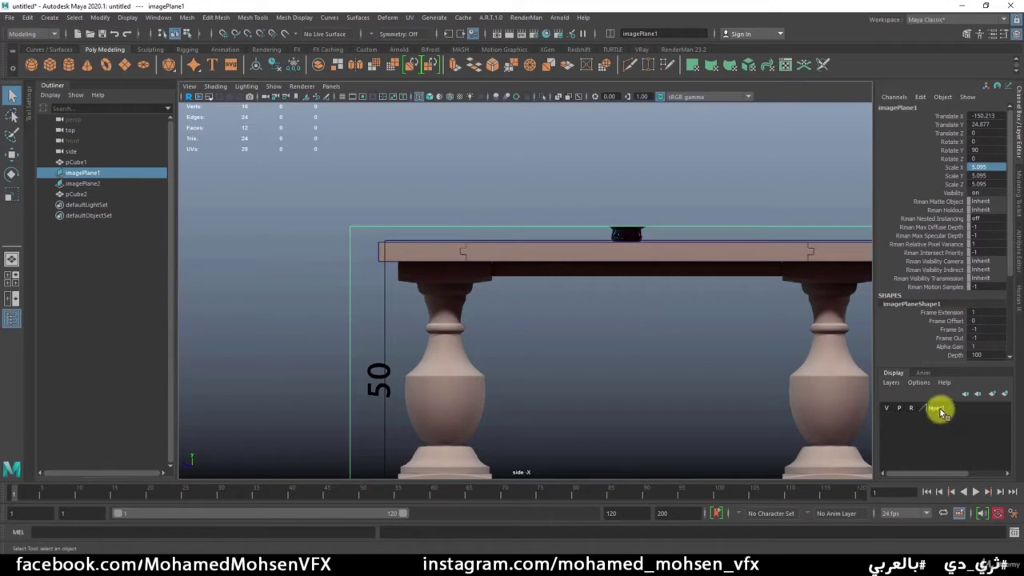
{"action": "right_click", "coordinate": [936, 409]}
{"action": "left_click", "coordinate": [948, 433]}
- Frame the box in the four-view layout and hide layer1
{"action": "scroll", "coordinate": [533, 348], "scroll_direction": "down", "scroll_amount": 2}
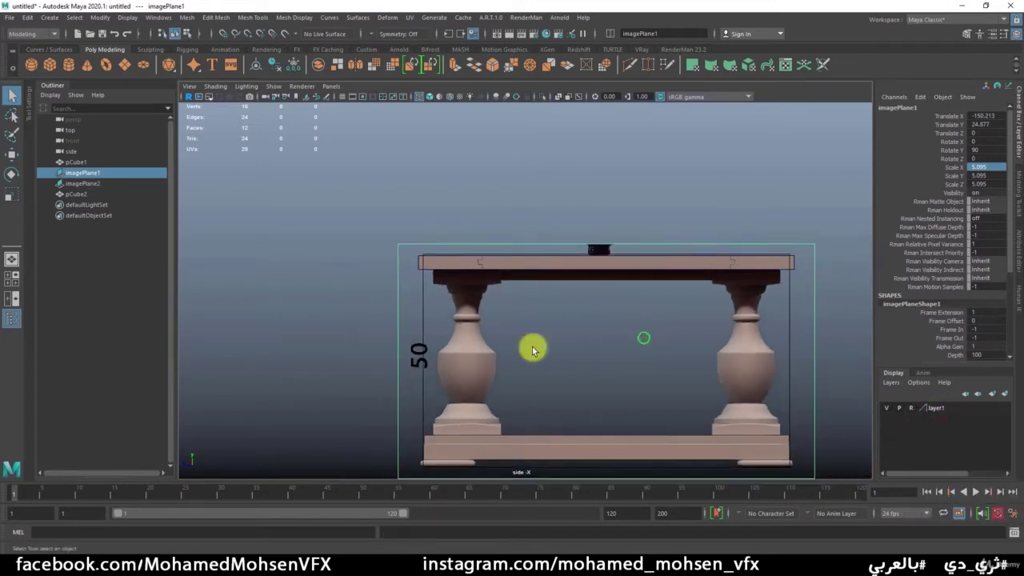
{"action": "scroll", "coordinate": [517, 286], "scroll_direction": "down", "scroll_amount": 2}
{"action": "key", "text": "space"}
{"action": "key", "text": "space"}
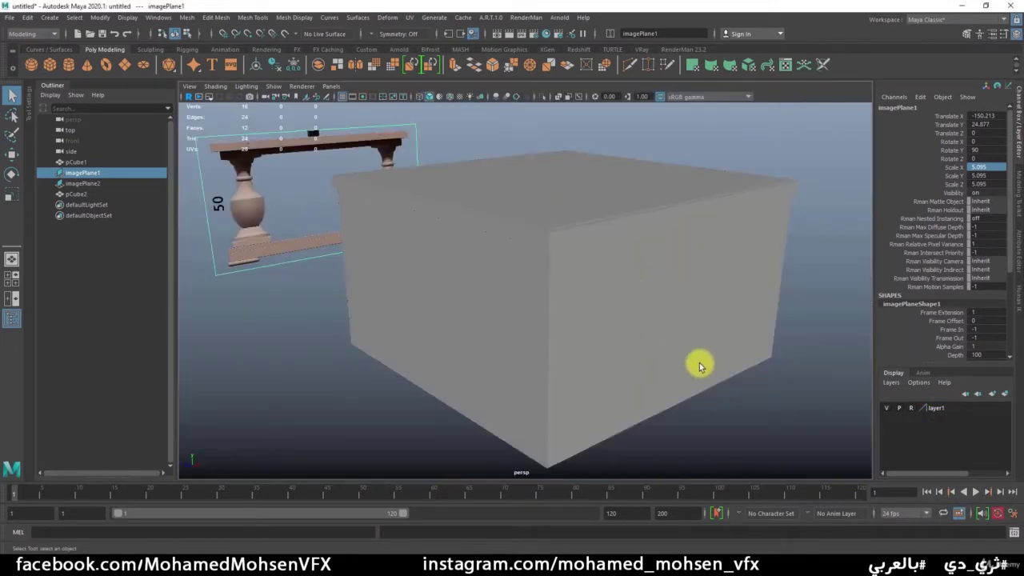
{"action": "right_click_drag", "start_coordinate": [720, 361], "coordinate": [611, 359], "text": "alt"}
{"action": "left_click_drag", "start_coordinate": [610, 359], "coordinate": [637, 327], "text": "alt"}
{"action": "mouse_move", "coordinate": [638, 327]}
{"action": "right_mouse_down", "text": "alt"}
{"action": "mouse_move", "coordinate": [663, 377]}
{"action": "mouse_move", "coordinate": [619, 361]}
{"action": "right_mouse_up", "text": "alt"}
{"action": "left_click", "coordinate": [664, 377]}
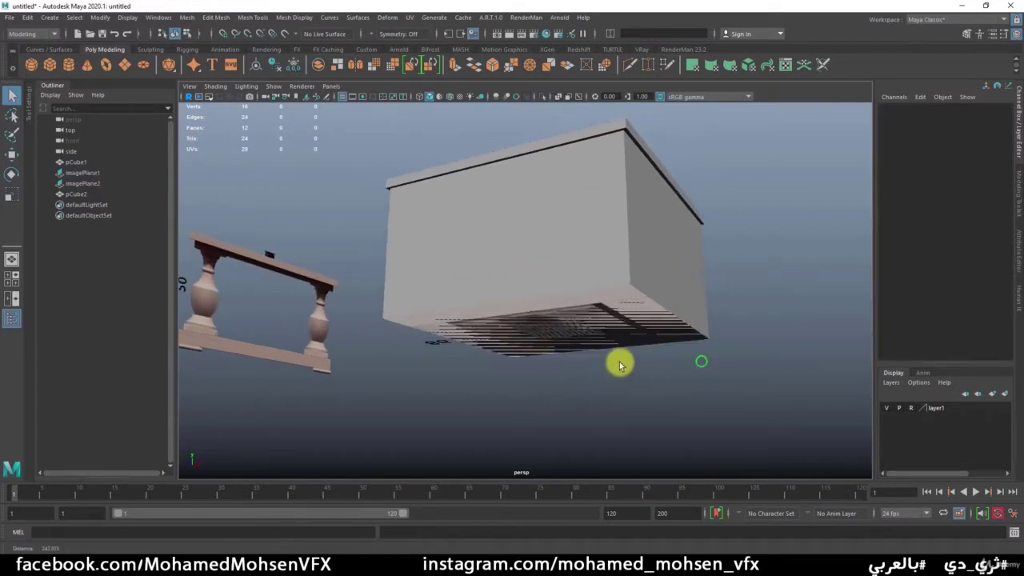
{"action": "left_click_drag", "start_coordinate": [619, 361], "coordinate": [747, 379], "text": "alt"}
{"action": "left_click", "coordinate": [886, 408]}
- Lower the floor image plane imagePlane2 further down in Y
{"action": "left_click", "coordinate": [551, 341]}
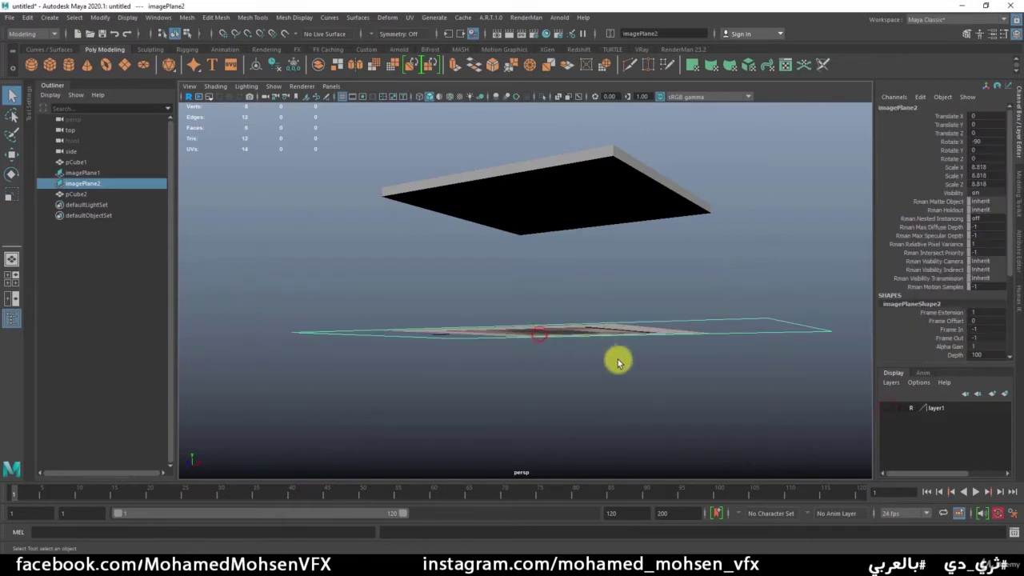
{"action": "left_click_drag", "start_coordinate": [617, 360], "coordinate": [622, 377], "text": "alt"}
{"action": "right_click_drag", "start_coordinate": [622, 377], "coordinate": [499, 339], "text": "alt"}
{"action": "key", "text": "w"}
{"action": "left_click_drag", "start_coordinate": [539, 254], "coordinate": [542, 329]}
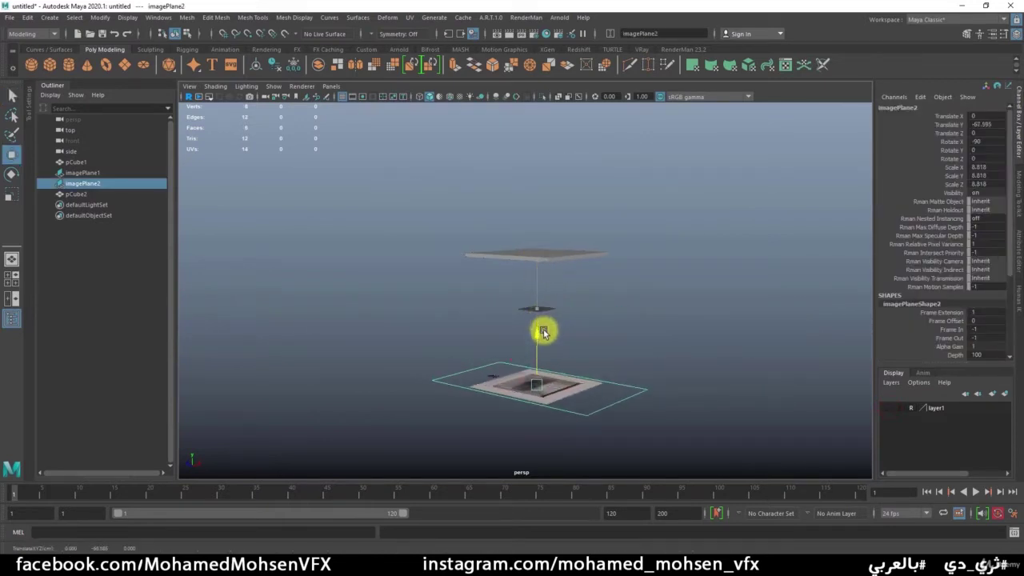
- Add imagePlane2 to layer1 and make layer1 visible again
{"action": "right_click", "coordinate": [944, 410]}
{"action": "left_click", "coordinate": [951, 435]}
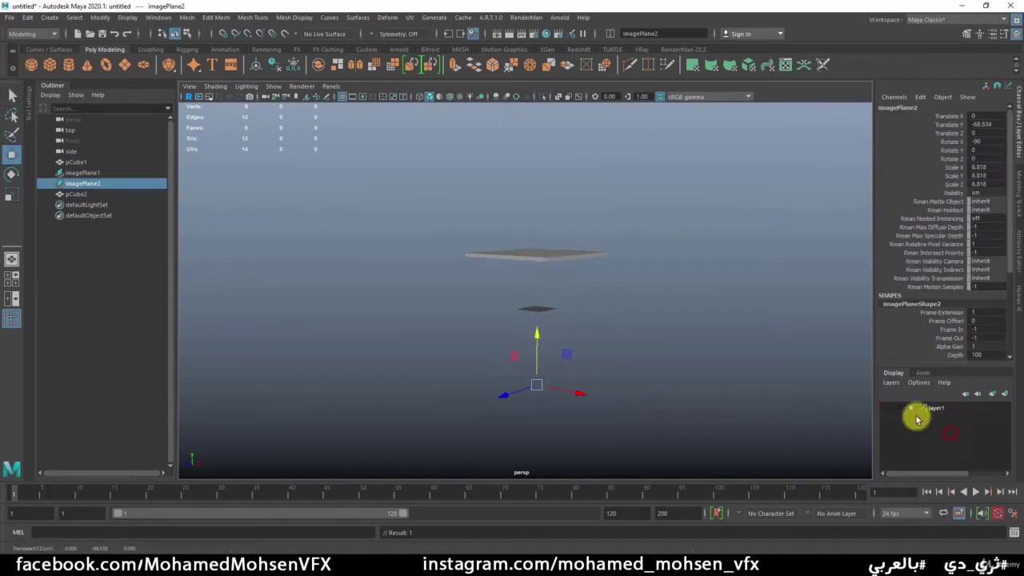
{"action": "left_click", "coordinate": [886, 408]}
{"action": "left_click", "coordinate": [663, 338]}
{"action": "right_click_drag", "start_coordinate": [551, 359], "coordinate": [655, 341], "text": "alt"}
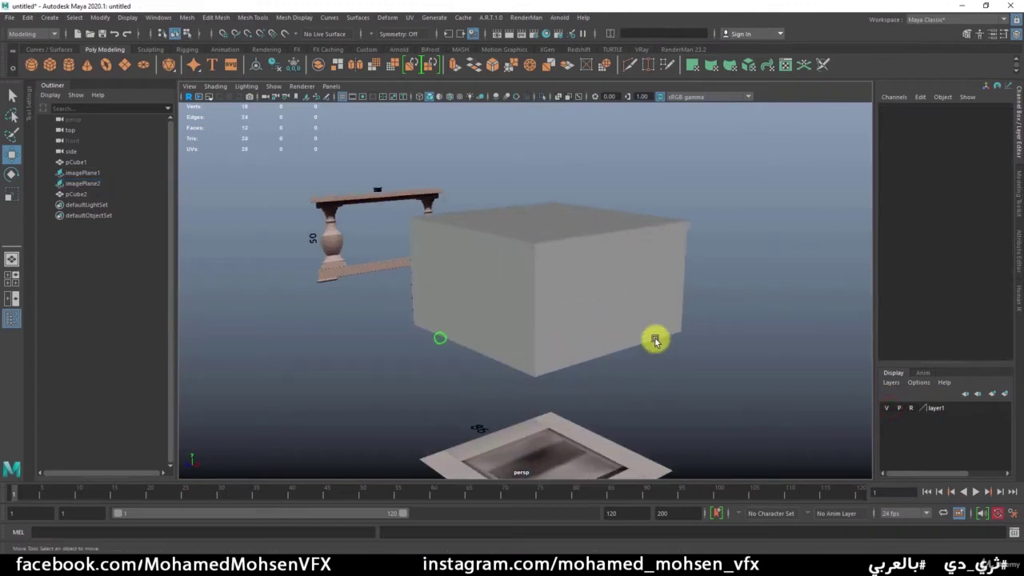
{"action": "key", "text": "space"}
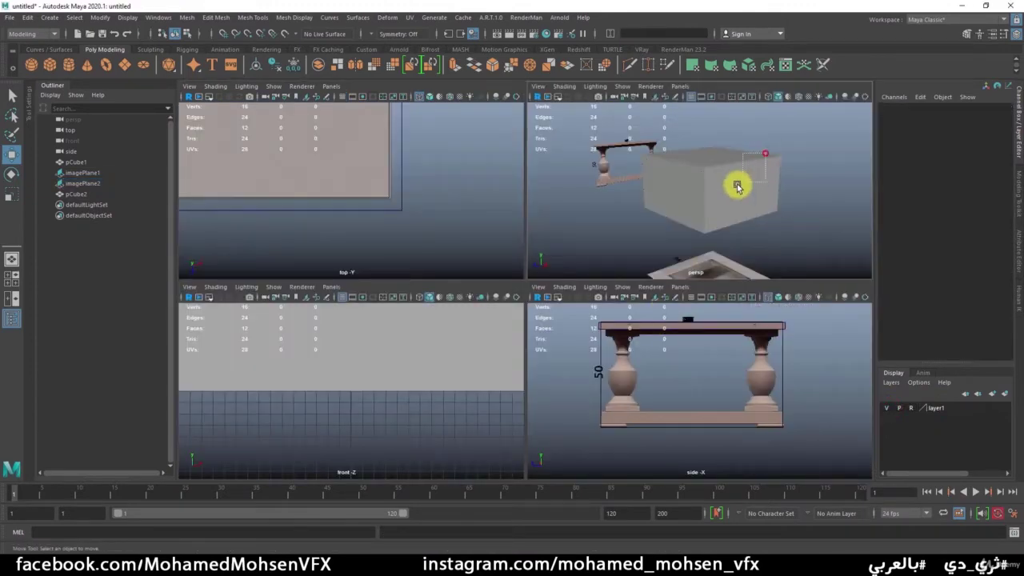
- Copy the top slab pCube2 down onto the table's bottom base at Translate Y 3.521
{"action": "left_click", "coordinate": [738, 186]}
{"action": "key", "text": "space"}
{"action": "scroll", "coordinate": [583, 304], "scroll_direction": "up", "scroll_amount": 2}
{"action": "scroll", "coordinate": [505, 336], "scroll_direction": "up", "scroll_amount": 2}
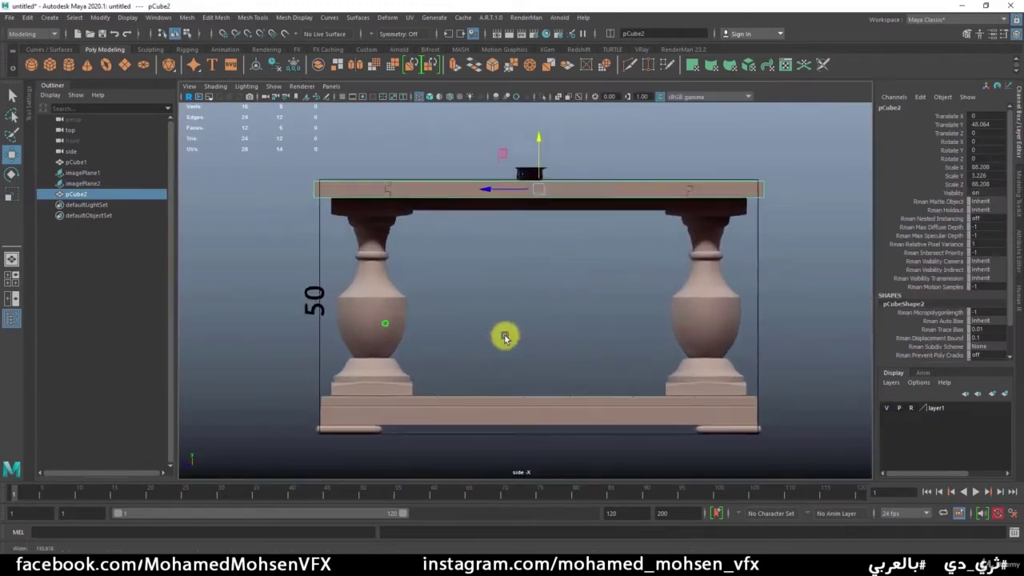
{"action": "scroll", "coordinate": [552, 329], "scroll_direction": "up", "scroll_amount": 1}
{"action": "scroll", "coordinate": [620, 308], "scroll_direction": "up", "scroll_amount": 1}
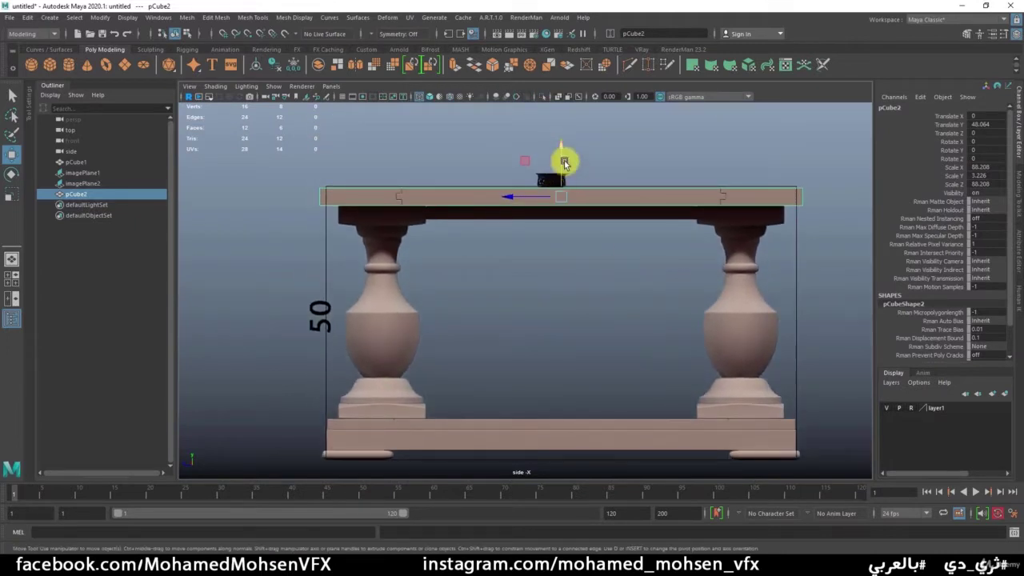
{"action": "left_click_drag", "start_coordinate": [562, 175], "coordinate": [560, 388], "text": "shift"}
{"action": "middle_click_drag", "start_coordinate": [559, 389], "coordinate": [475, 288], "text": "alt"}
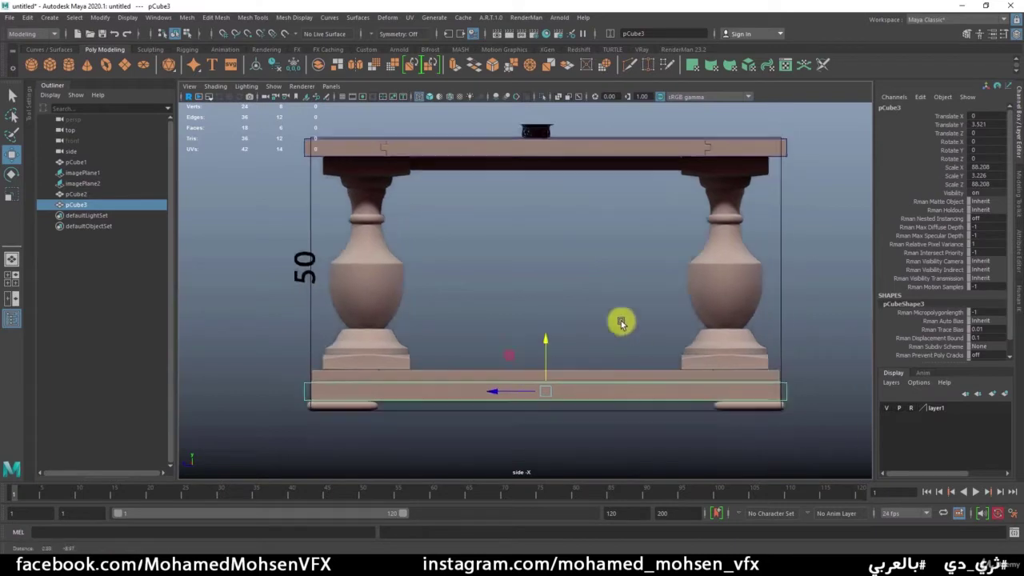
{"action": "scroll", "coordinate": [640, 329], "scroll_direction": "up", "scroll_amount": 5}
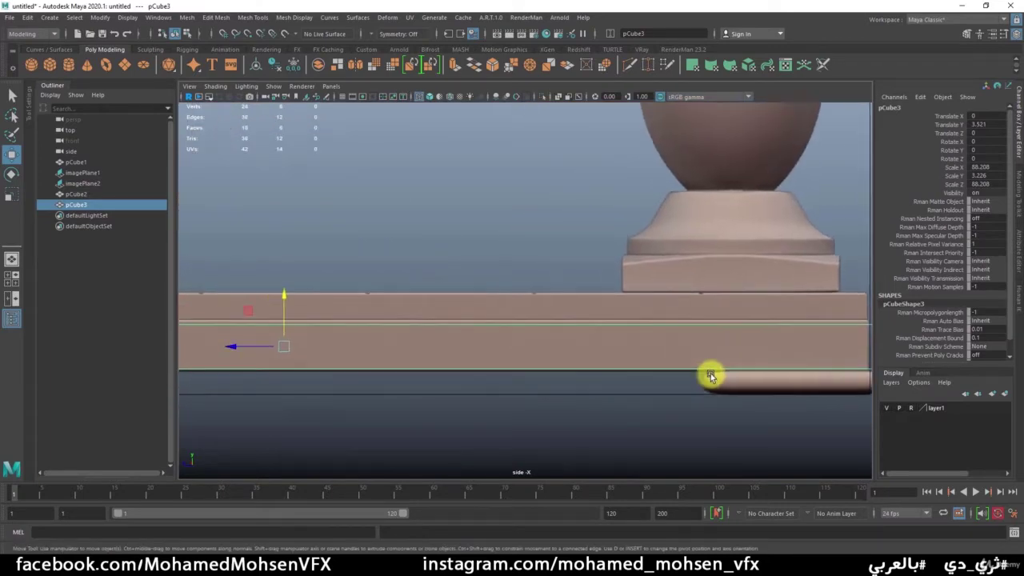
- Shrink the copied slab slightly to 85.672 × 3.133 × 85.672
{"action": "key", "text": "r"}
{"action": "key", "text": "space"}
{"action": "key", "text": "space"}
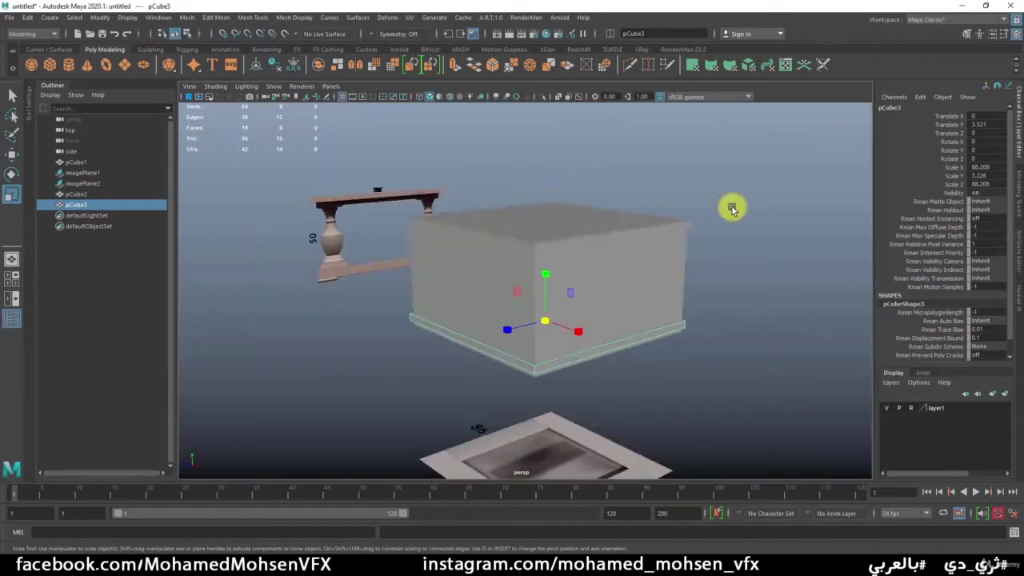
{"action": "key", "text": "f"}
{"action": "key", "text": "space"}
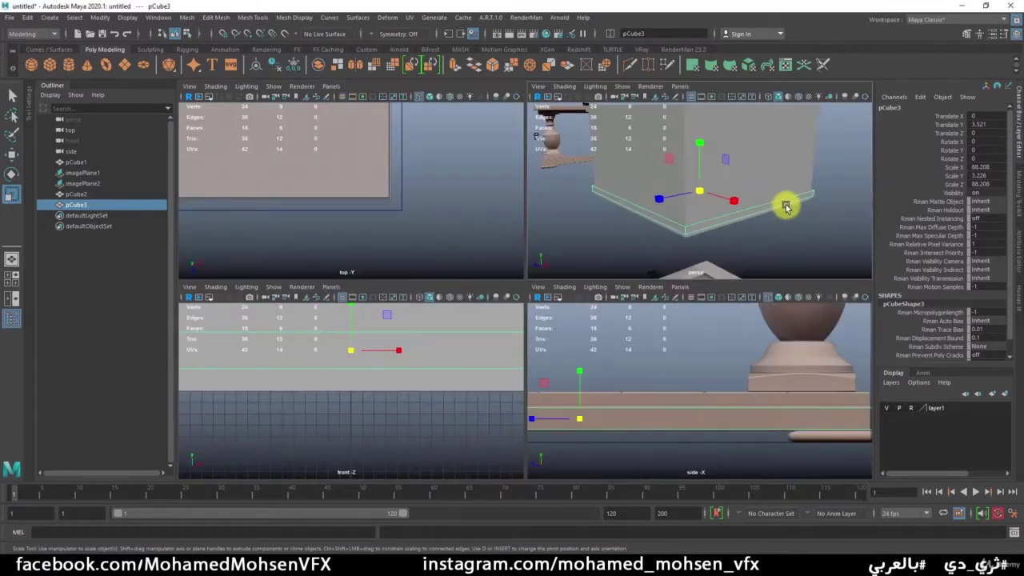
{"action": "middle_click_drag", "start_coordinate": [759, 448], "coordinate": [701, 344], "text": "alt"}
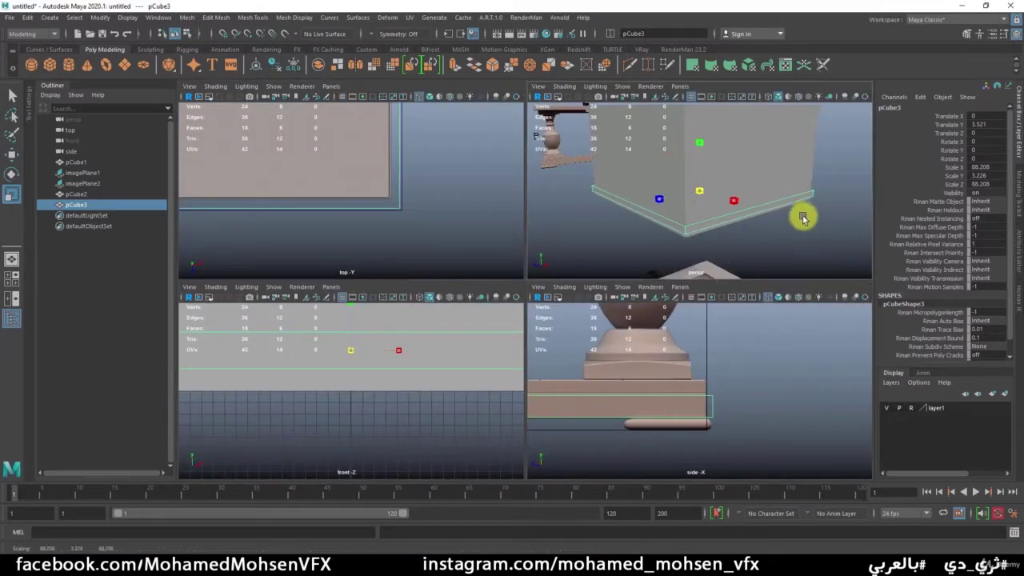
{"action": "middle_click_drag", "start_coordinate": [786, 217], "coordinate": [790, 232]}
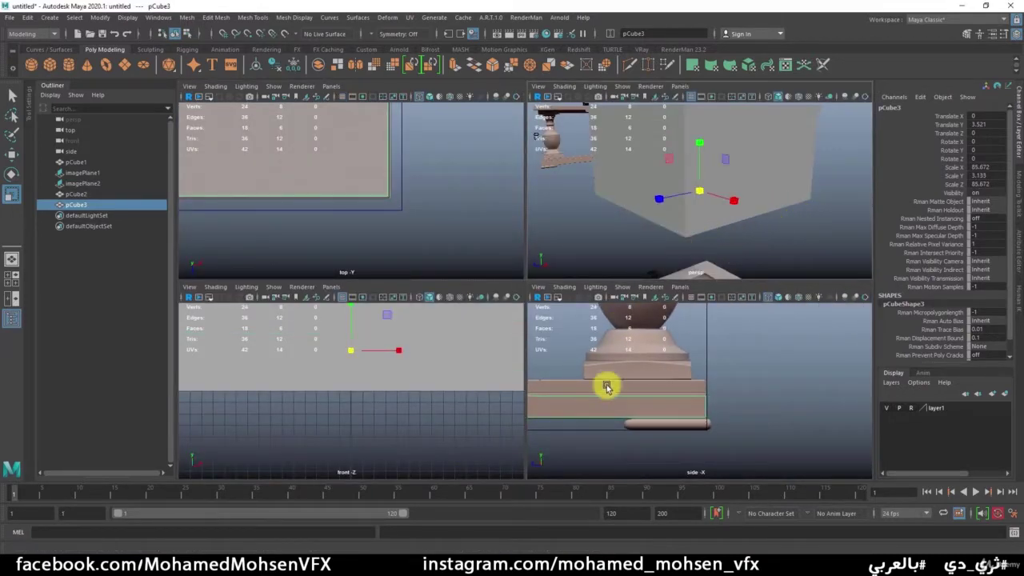
{"action": "key", "text": "space"}
{"action": "key", "text": "F9"}
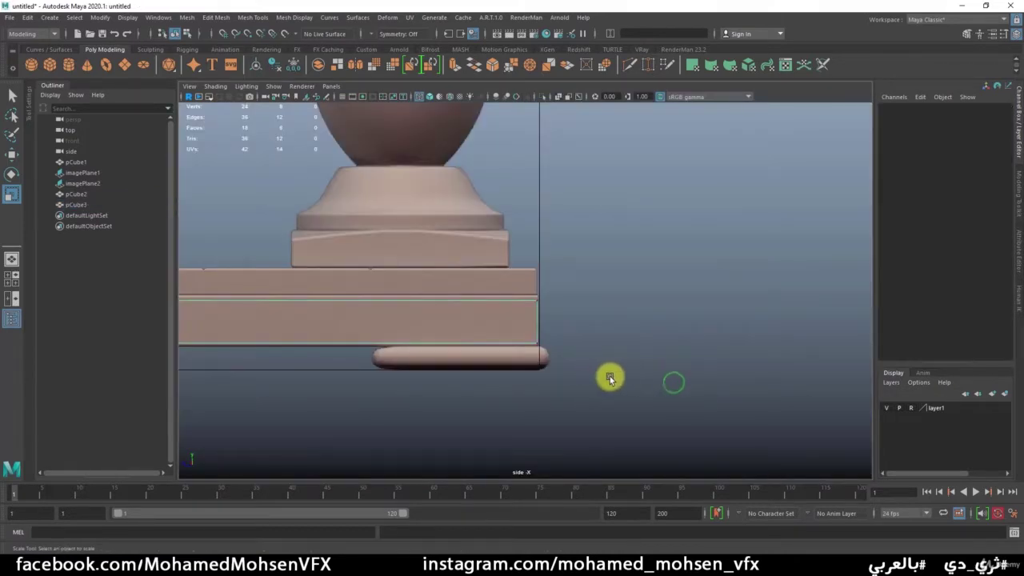
- Raise the vertices at the base slab's end slightly
{"action": "left_click_drag", "start_coordinate": [672, 265], "coordinate": [416, 311]}
{"action": "scroll", "coordinate": [253, 338], "scroll_direction": "down", "scroll_amount": 2}
{"action": "middle_click_drag", "start_coordinate": [253, 338], "coordinate": [597, 338], "text": "alt"}
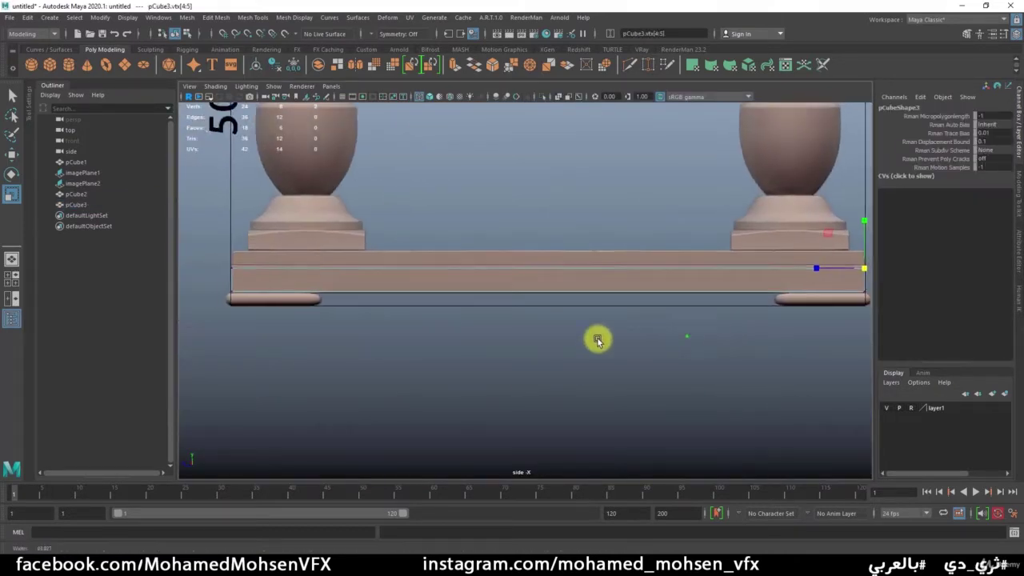
{"action": "scroll", "coordinate": [789, 235], "scroll_direction": "down", "scroll_amount": 2}
{"action": "left_click_drag", "start_coordinate": [816, 220], "coordinate": [181, 284]}
{"action": "key", "text": "w"}
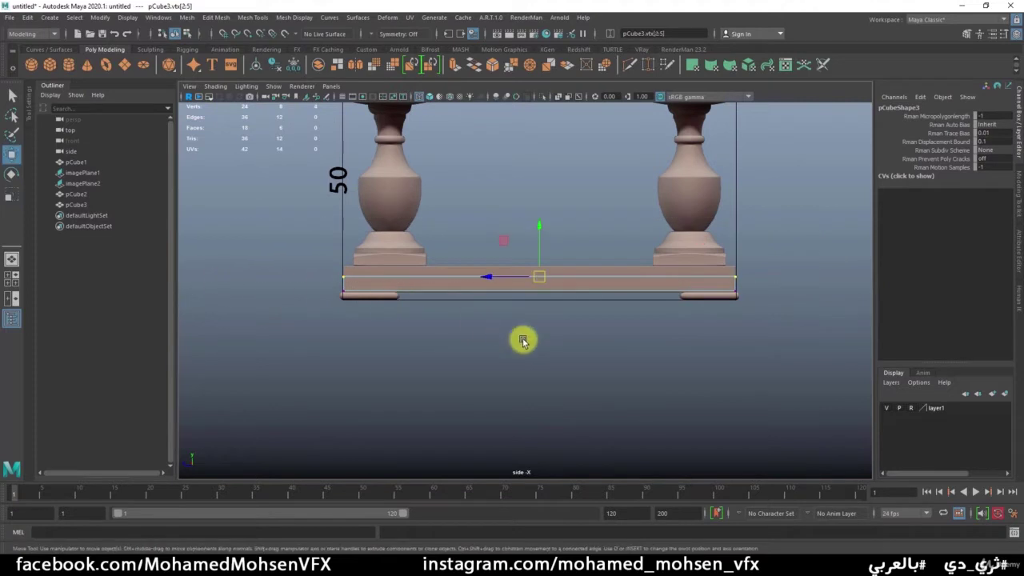
{"action": "middle_click_drag", "start_coordinate": [523, 339], "coordinate": [320, 336], "text": "alt"}
{"action": "scroll", "coordinate": [435, 283], "scroll_direction": "up", "scroll_amount": 3}
{"action": "mouse_move", "coordinate": [435, 283]}
{"action": "middle_mouse_down", "text": "alt"}
{"action": "mouse_move", "coordinate": [604, 335]}
{"action": "mouse_move", "coordinate": [353, 274]}
{"action": "mouse_move", "coordinate": [448, 337]}
{"action": "mouse_move", "coordinate": [488, 331]}
{"action": "mouse_move", "coordinate": [446, 297]}
{"action": "middle_mouse_up", "text": "alt"}
{"action": "scroll", "coordinate": [709, 366], "scroll_direction": "up", "scroll_amount": 3}
{"action": "scroll", "coordinate": [449, 309], "scroll_direction": "up", "scroll_amount": 2}
{"action": "left_click_drag", "start_coordinate": [446, 298], "coordinate": [452, 286]}
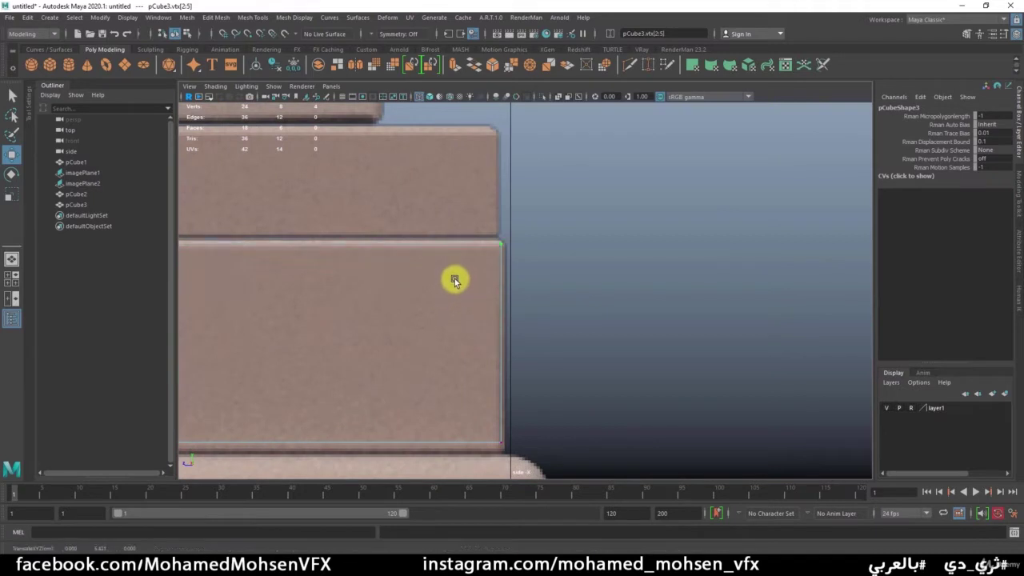
- Nudge the slab's lower-left corner vertices down to sit on the rounded foot
{"action": "scroll", "coordinate": [624, 387], "scroll_direction": "down", "scroll_amount": 2}
{"action": "scroll", "coordinate": [609, 301], "scroll_direction": "down", "scroll_amount": 3}
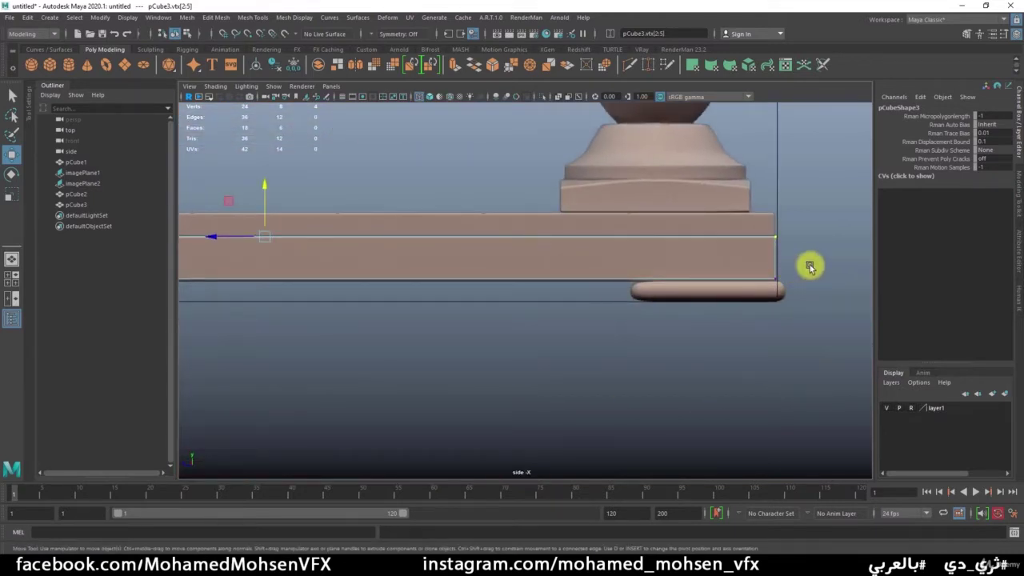
{"action": "left_click_drag", "start_coordinate": [812, 265], "coordinate": [2, 372]}
{"action": "middle_click_drag", "start_coordinate": [793, 374], "coordinate": [917, 329], "text": "alt"}
{"action": "left_click_drag", "start_coordinate": [642, 363], "coordinate": [388, 270]}
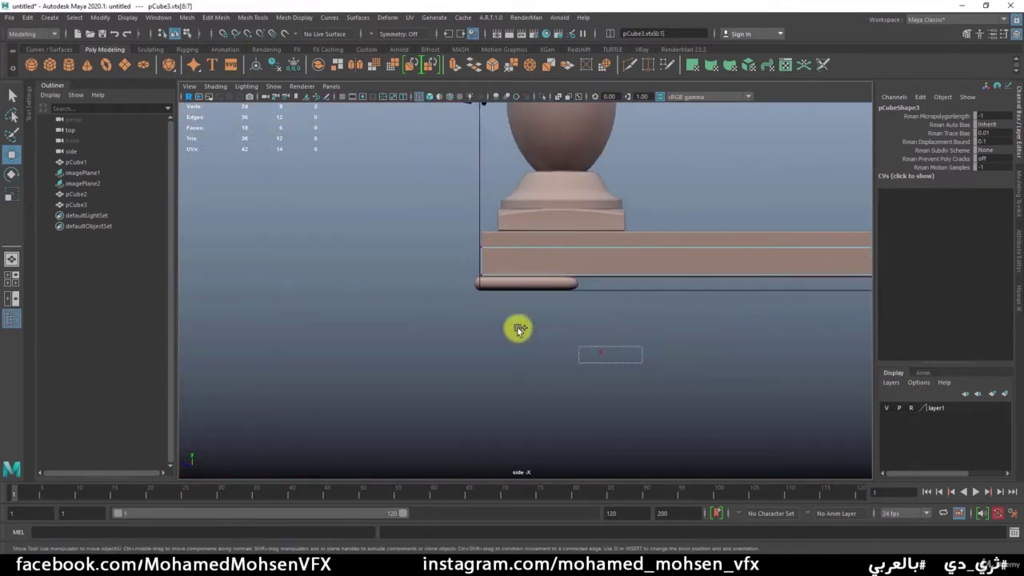
{"action": "scroll", "coordinate": [473, 297], "scroll_direction": "up", "scroll_amount": 4}
{"action": "scroll", "coordinate": [659, 393], "scroll_direction": "down", "scroll_amount": 1}
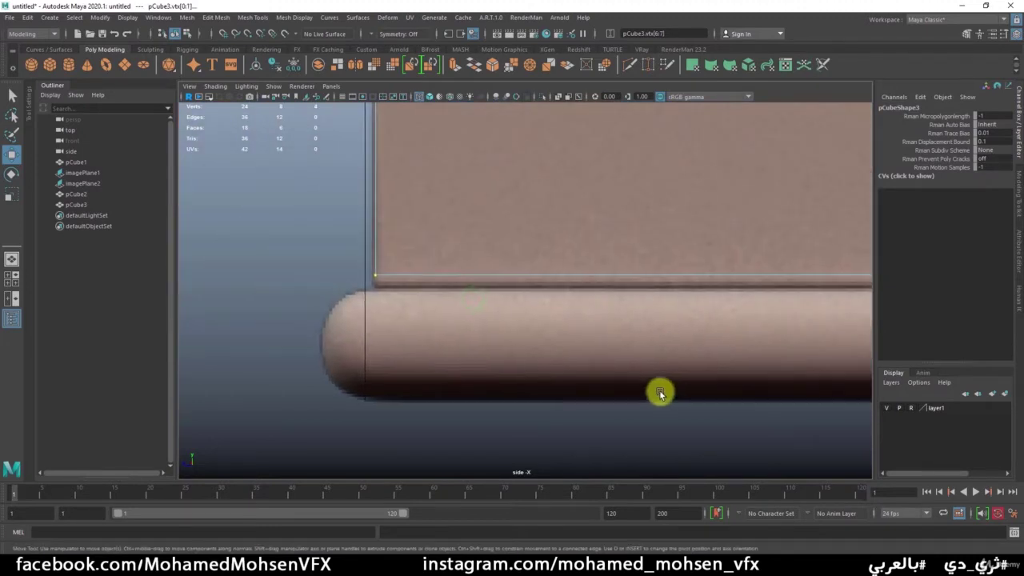
{"action": "middle_click_drag", "start_coordinate": [593, 329], "coordinate": [592, 335]}
{"action": "scroll", "coordinate": [679, 346], "scroll_direction": "down", "scroll_amount": 5}
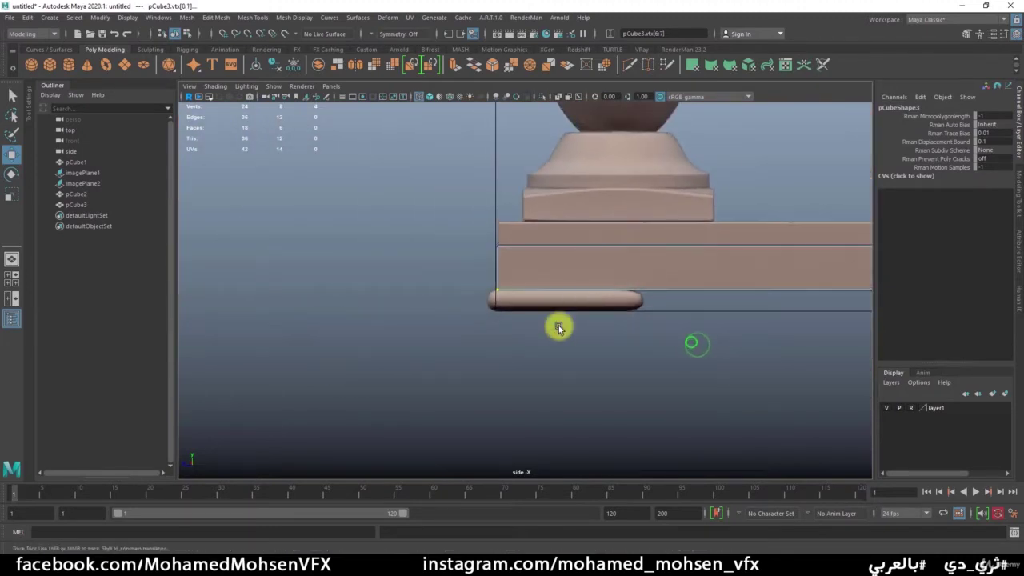
- Return to object mode and select the base slab pCube3
{"action": "key", "text": "q"}
{"action": "left_click", "coordinate": [623, 350]}
{"action": "mouse_move", "coordinate": [761, 358]}
{"action": "middle_mouse_down", "text": "alt"}
{"action": "mouse_move", "coordinate": [453, 340]}
{"action": "mouse_move", "coordinate": [582, 350]}
{"action": "middle_mouse_up", "text": "alt"}
- Duplicate the base slab as pCube4, thin it to Scale Y 1.647, and set it at Translate Y 6.444
{"action": "key", "text": "ctrl+d"}
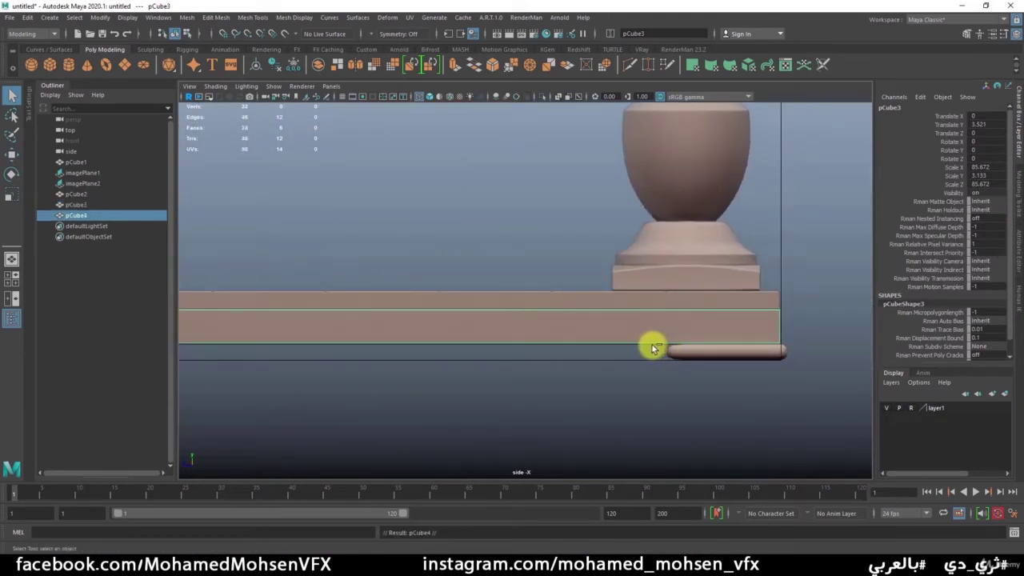
{"action": "key", "text": "w"}
{"action": "left_click_drag", "start_coordinate": [383, 276], "coordinate": [388, 250]}
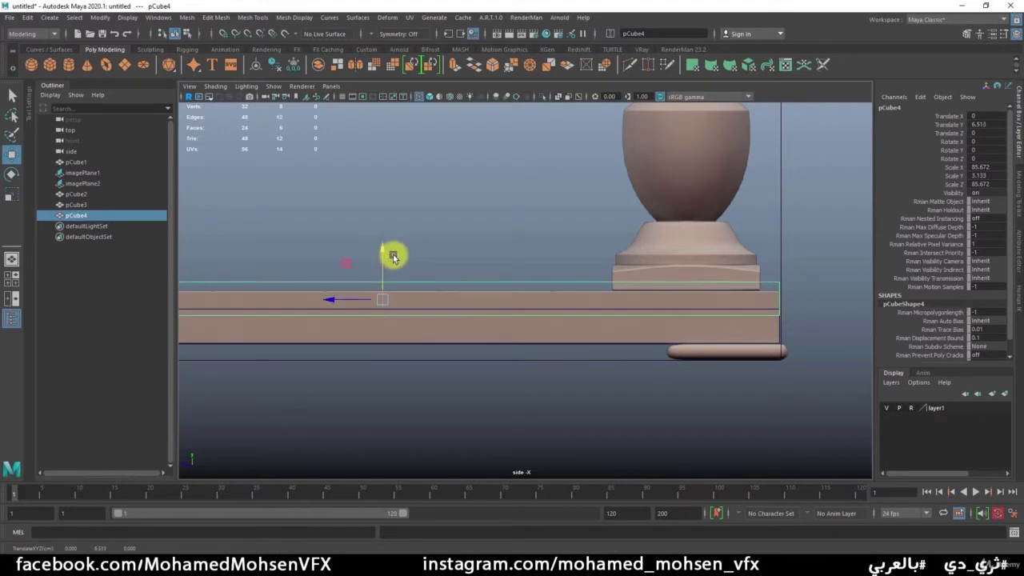
{"action": "key", "text": "r"}
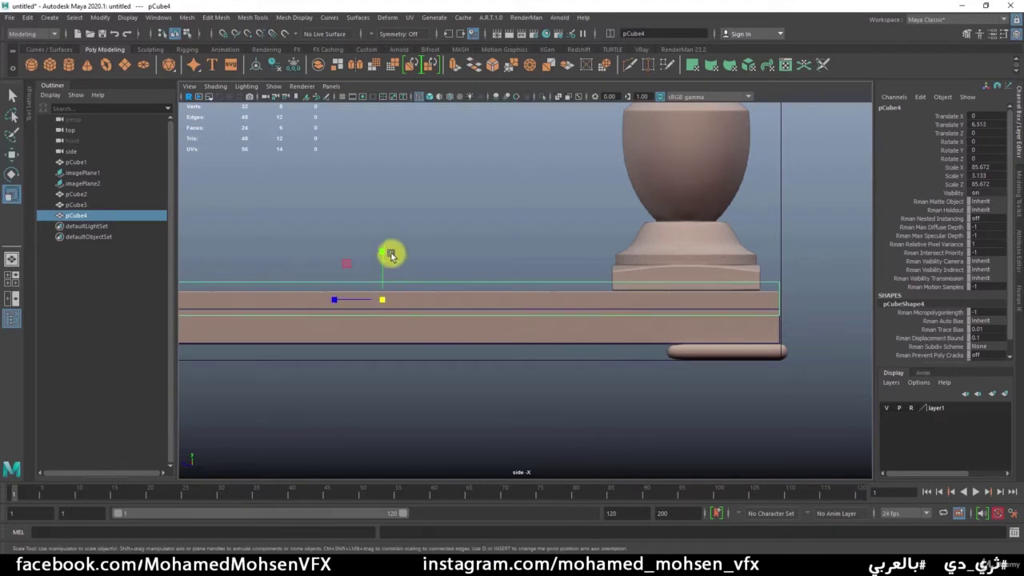
{"action": "mouse_move", "coordinate": [391, 255]}
{"action": "left_mouse_down"}
{"action": "mouse_move", "coordinate": [381, 256]}
{"action": "mouse_move", "coordinate": [375, 293]}
{"action": "left_mouse_up"}
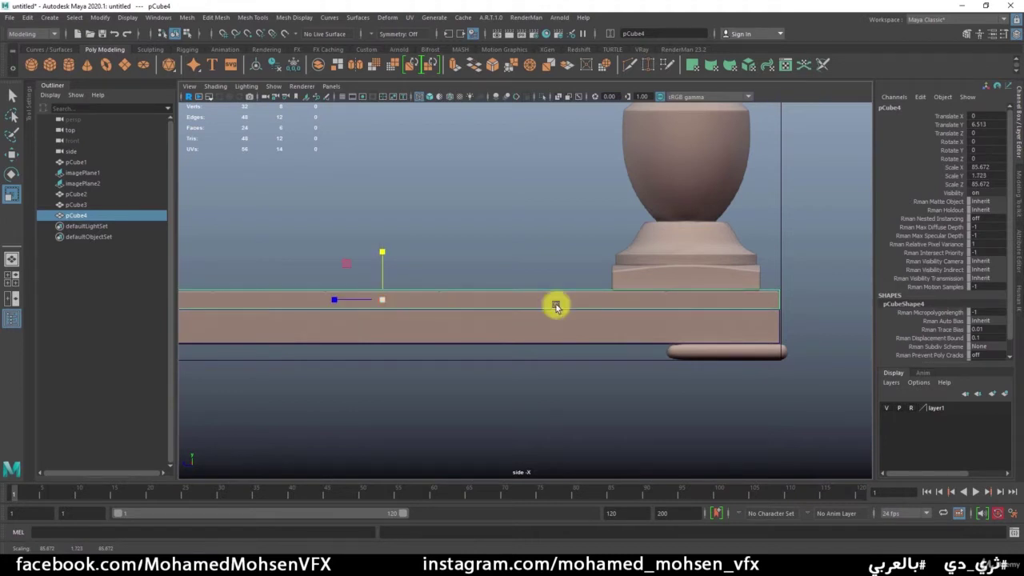
{"action": "middle_click_drag", "start_coordinate": [553, 304], "coordinate": [437, 304], "text": "alt"}
{"action": "scroll", "coordinate": [643, 336], "scroll_direction": "up", "scroll_amount": 5}
{"action": "scroll", "coordinate": [601, 331], "scroll_direction": "up", "scroll_amount": 4}
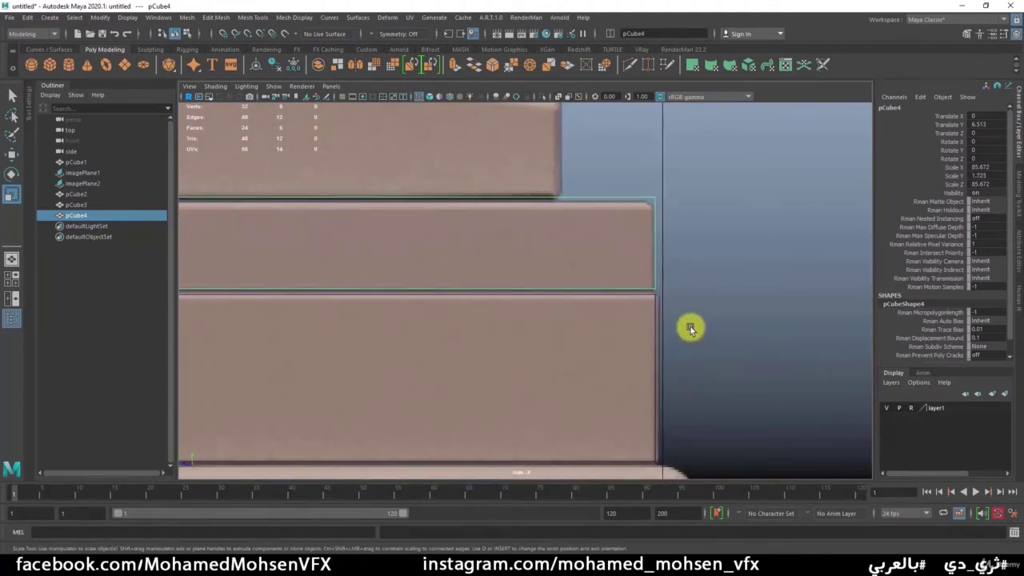
{"action": "middle_click_drag", "start_coordinate": [688, 327], "coordinate": [686, 333]}
{"action": "key", "text": "w"}
{"action": "middle_click_drag", "start_coordinate": [681, 281], "coordinate": [682, 288]}
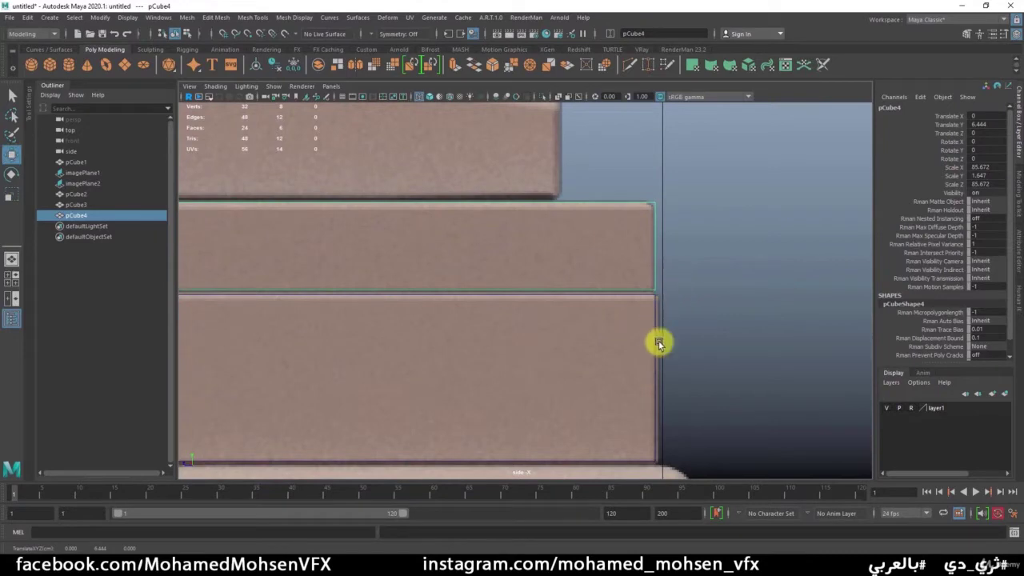
- Check the thin slab in perspective and frame the whole table in the side view
{"action": "scroll", "coordinate": [658, 345], "scroll_direction": "down", "scroll_amount": 5}
{"action": "middle_click_drag", "start_coordinate": [489, 318], "coordinate": [703, 313], "text": "alt"}
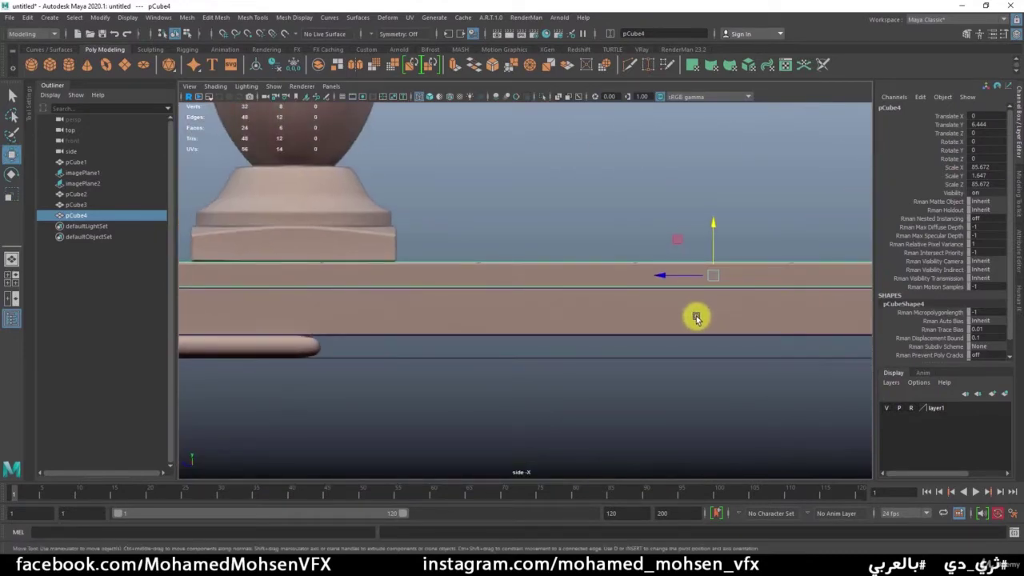
{"action": "key", "text": "space"}
{"action": "left_click_drag", "start_coordinate": [663, 245], "coordinate": [665, 254], "text": "alt"}
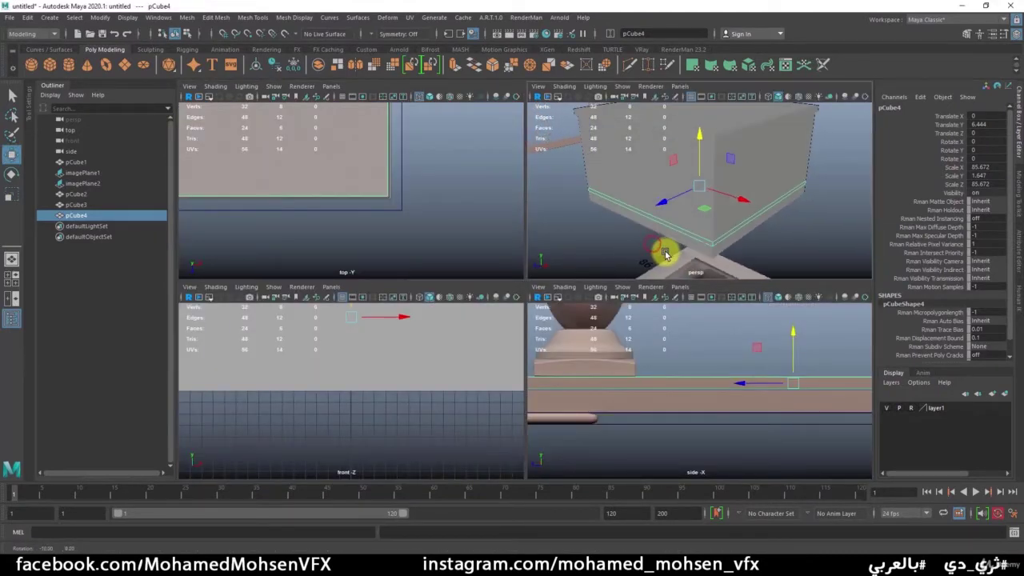
{"action": "right_click_drag", "start_coordinate": [805, 250], "coordinate": [683, 233], "text": "alt"}
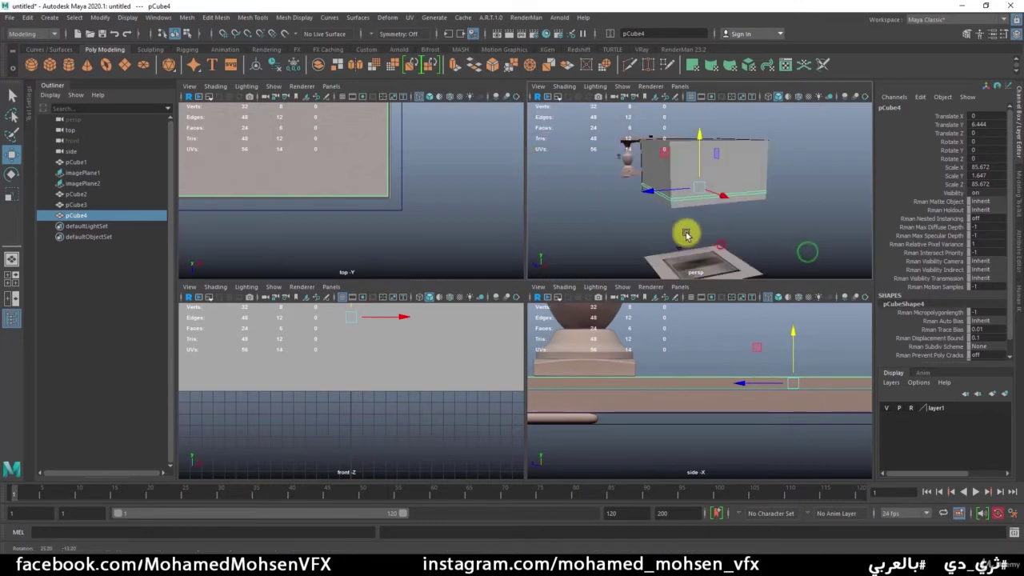
{"action": "key", "text": "space"}
{"action": "right_click_drag", "start_coordinate": [739, 388], "coordinate": [461, 322], "text": "alt"}
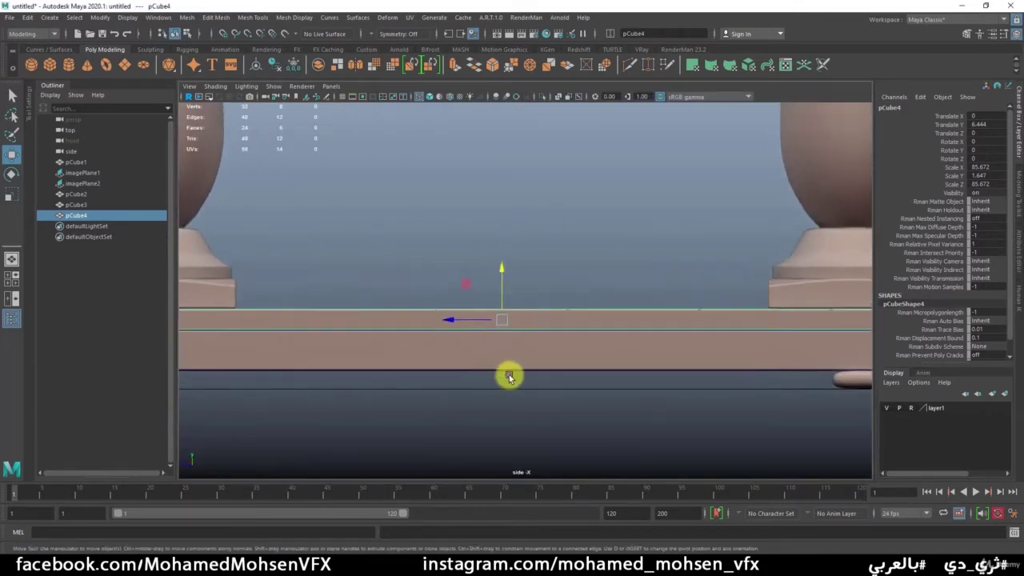
{"action": "mouse_move", "coordinate": [462, 322]}
{"action": "middle_mouse_down", "text": "alt"}
{"action": "mouse_move", "coordinate": [661, 274]}
{"action": "mouse_move", "coordinate": [732, 343]}
{"action": "middle_mouse_up", "text": "alt"}
{"action": "right_click_drag", "start_coordinate": [732, 343], "coordinate": [690, 299], "text": "alt"}
{"action": "key", "text": "q"}
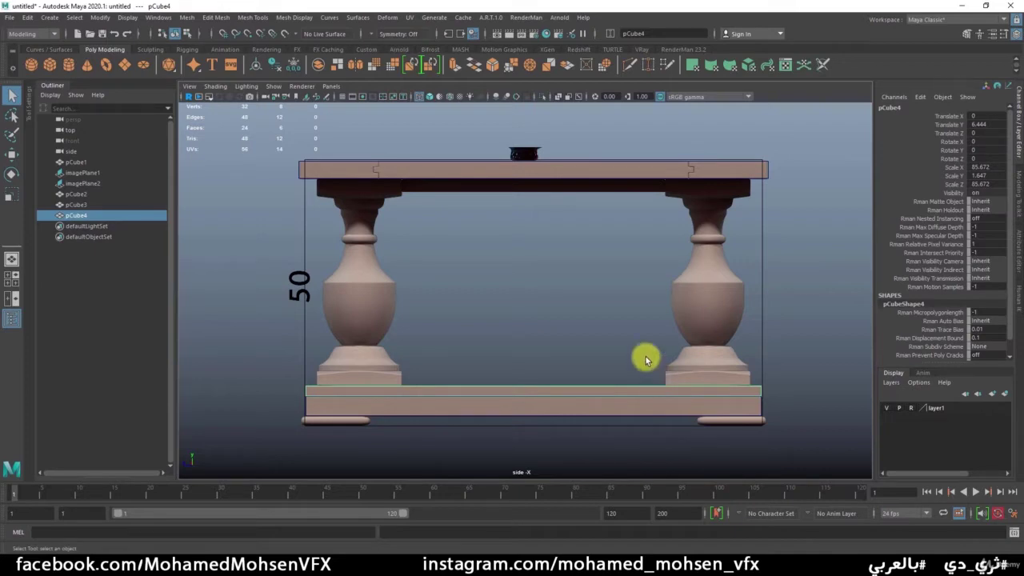
- In wireframe top view, duplicate pCube4 as pCube5 and lift it to Translate Y 48.819
{"action": "key", "text": "space"}
{"action": "key", "text": "space"}
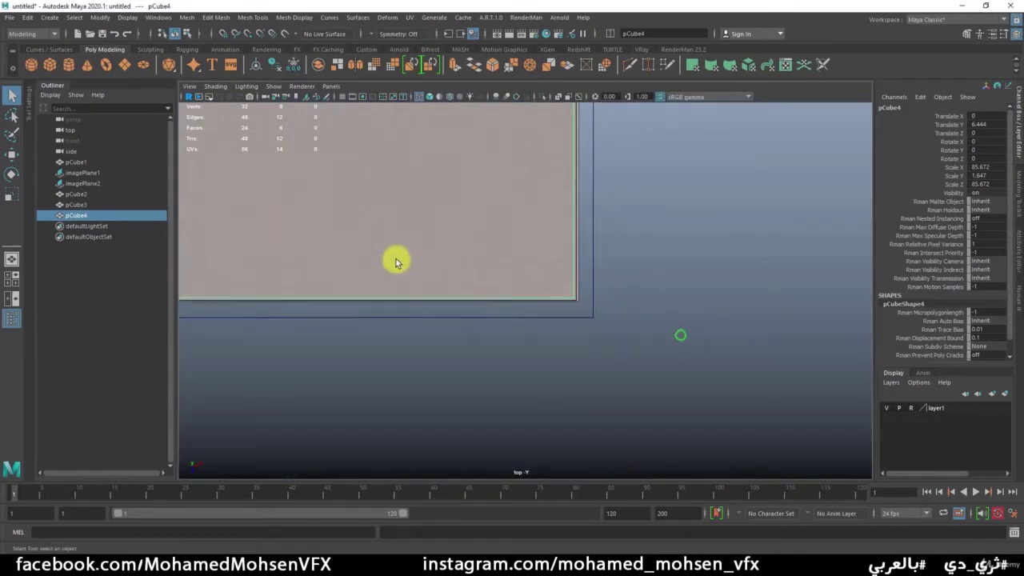
{"action": "middle_click_drag", "start_coordinate": [395, 262], "coordinate": [578, 378], "text": "alt"}
{"action": "key", "text": "4"}
{"action": "mouse_move", "coordinate": [579, 379]}
{"action": "right_mouse_down", "text": "alt"}
{"action": "mouse_move", "coordinate": [265, 238]}
{"action": "mouse_move", "coordinate": [715, 363]}
{"action": "mouse_move", "coordinate": [445, 305]}
{"action": "mouse_move", "coordinate": [451, 333]}
{"action": "right_mouse_up", "text": "alt"}
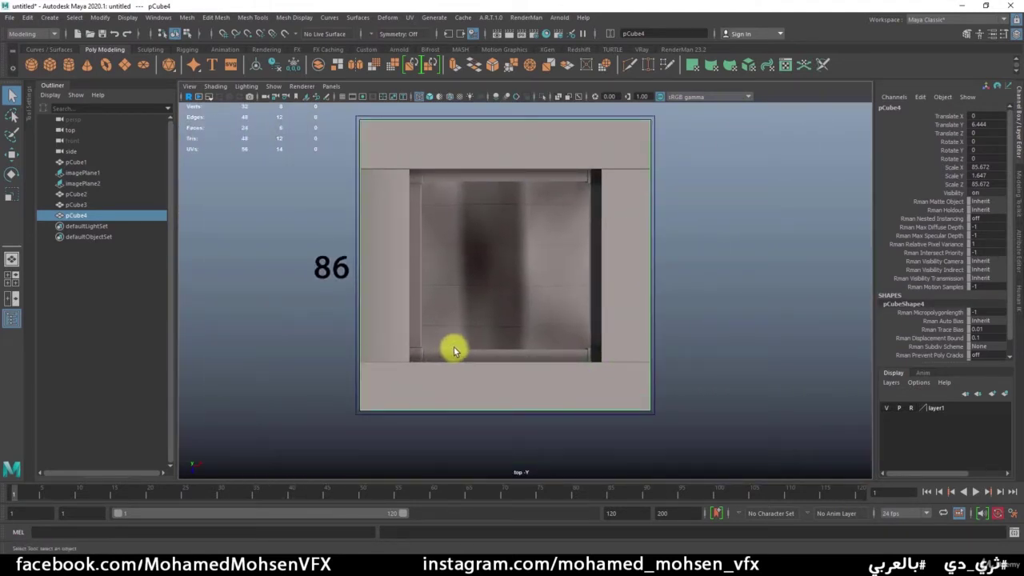
{"action": "key", "text": "ctrl+d"}
{"action": "key", "text": "w"}
{"action": "key", "text": "space"}
{"action": "left_click_drag", "start_coordinate": [712, 400], "coordinate": [698, 278]}
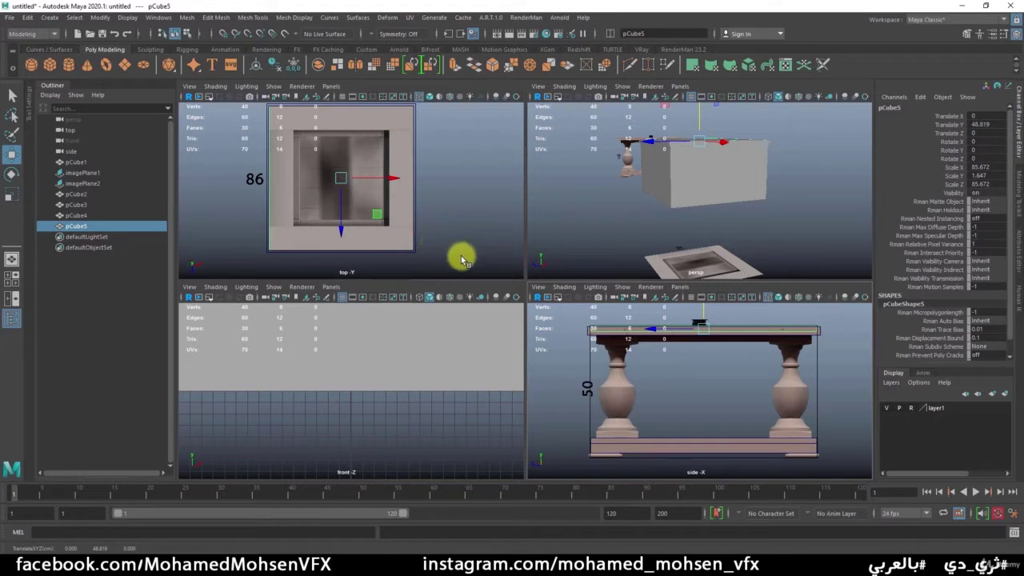
- Scale pCube5 down uniformly to about 56.58 and compare it against the tabletop pCube2
{"action": "key", "text": "r"}
{"action": "mouse_move", "coordinate": [439, 237]}
{"action": "middle_mouse_down"}
{"action": "mouse_move", "coordinate": [460, 222]}
{"action": "mouse_move", "coordinate": [437, 230]}
{"action": "middle_mouse_up"}
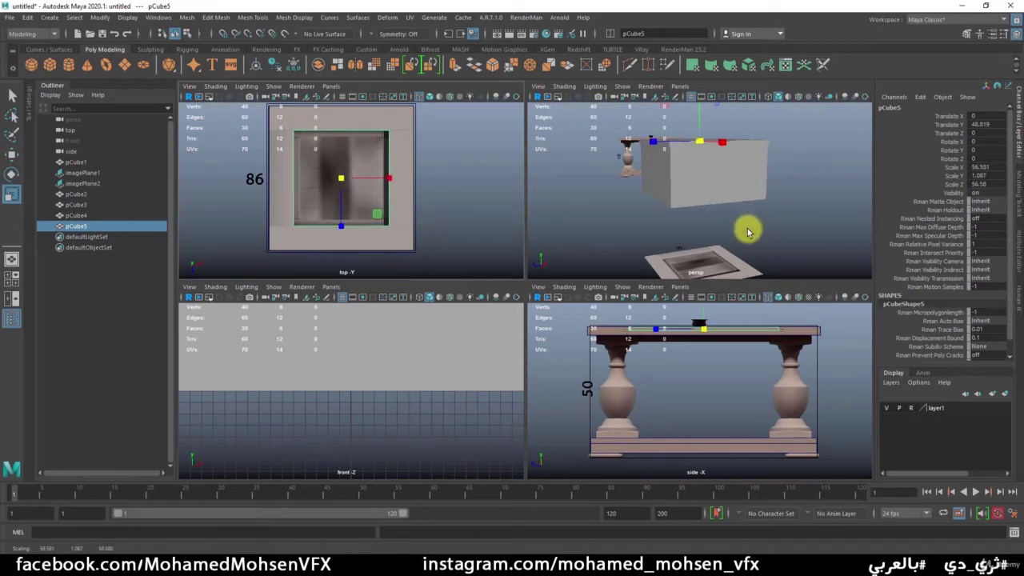
{"action": "key", "text": "q"}
{"action": "middle_click_drag", "start_coordinate": [711, 357], "coordinate": [773, 368], "text": "alt"}
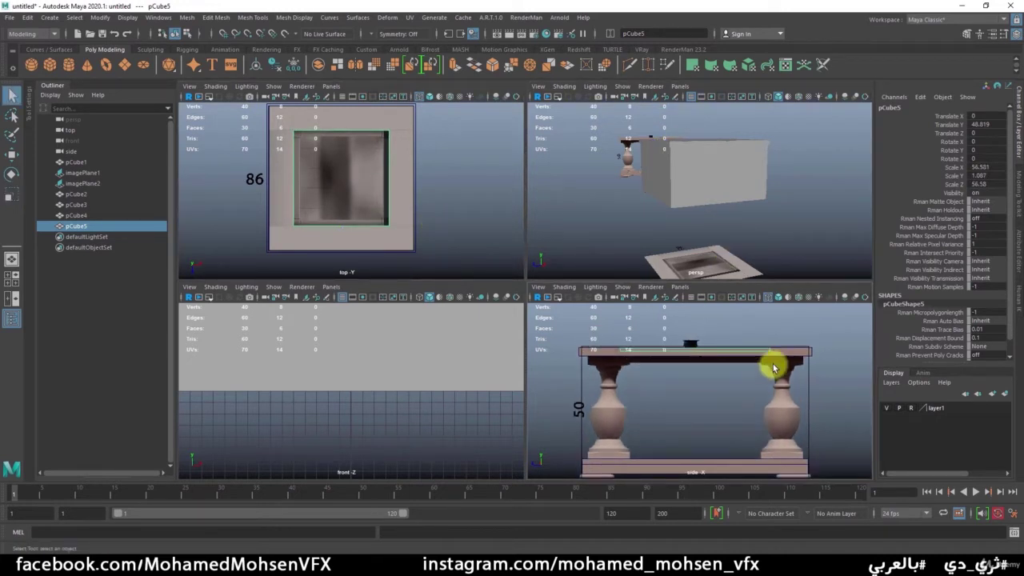
{"action": "left_click", "coordinate": [803, 360]}
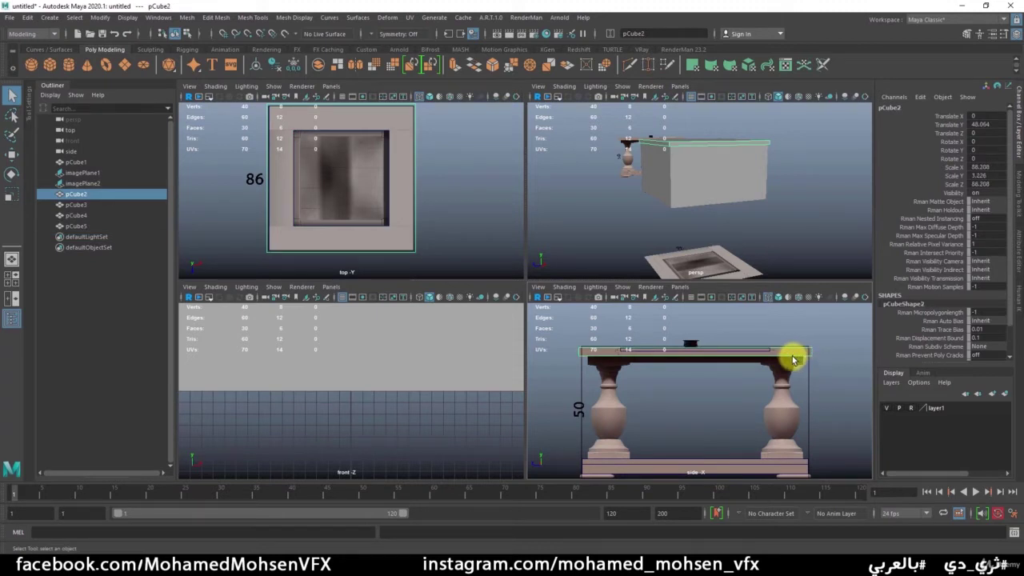
{"action": "left_click", "coordinate": [764, 352]}
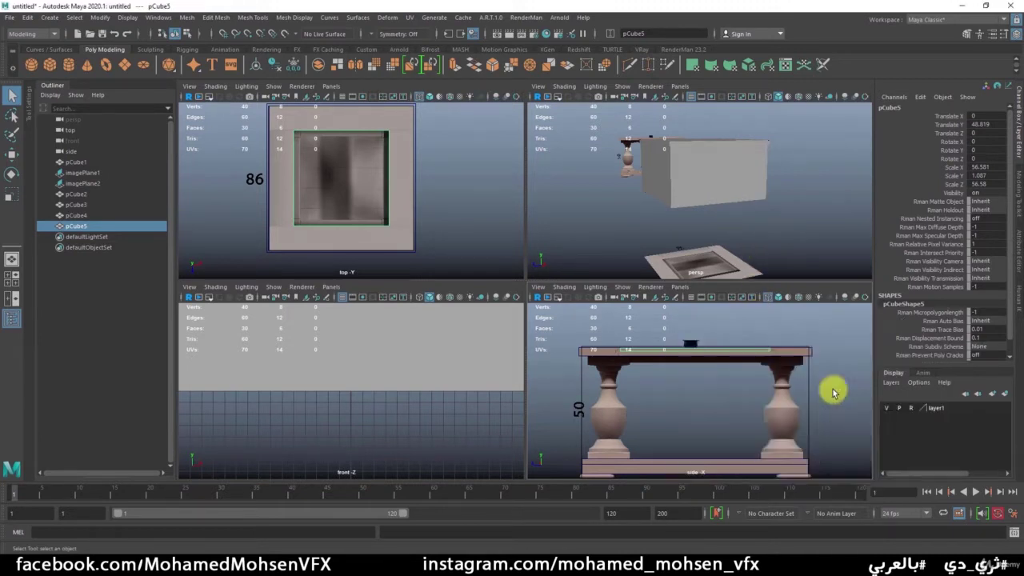
{"action": "key", "text": "space"}
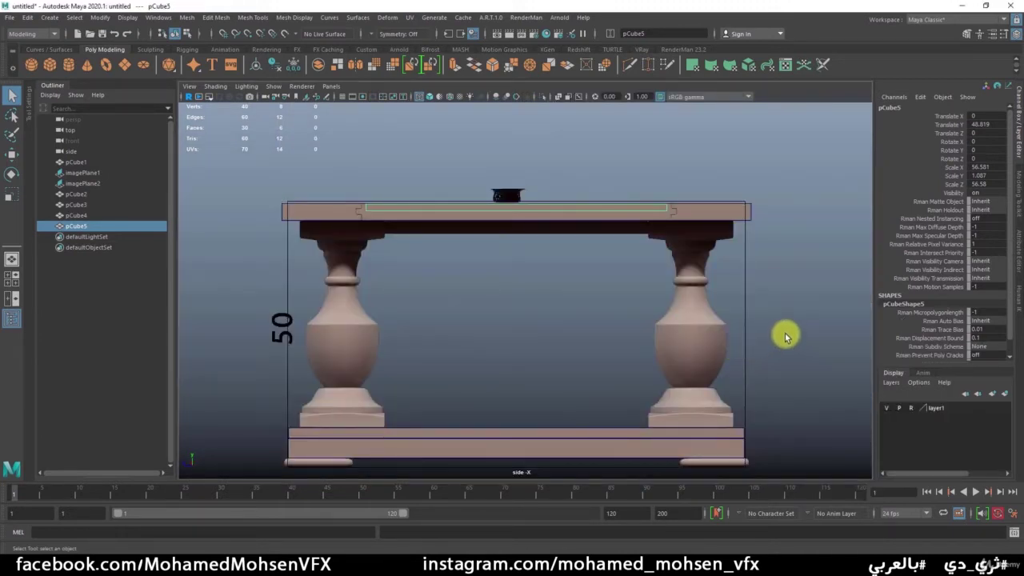
- Move pCube5's top vertices so it fits against the tabletop's underside
{"action": "right_click_drag", "start_coordinate": [818, 293], "coordinate": [686, 286]}
{"action": "mouse_move", "coordinate": [749, 290]}
{"action": "left_mouse_down"}
{"action": "mouse_move", "coordinate": [330, 216]}
{"action": "mouse_move", "coordinate": [353, 215]}
{"action": "left_mouse_up"}
{"action": "key", "text": "w"}
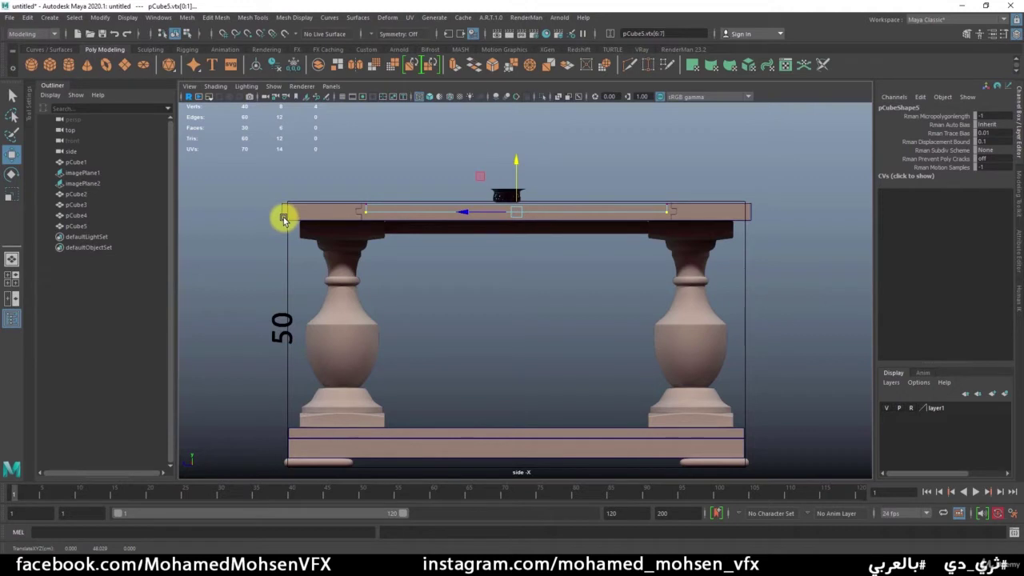
{"action": "left_click_drag", "start_coordinate": [792, 197], "coordinate": [294, 224]}
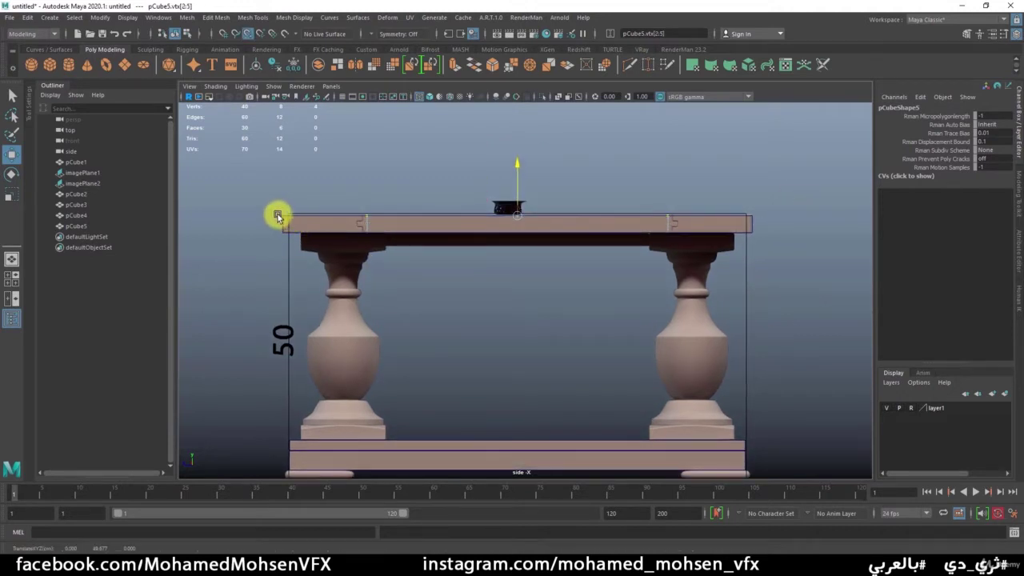
{"action": "key", "text": "q"}
- Maximize the perspective view and orbit in on the two slabs
{"action": "key", "text": "space"}
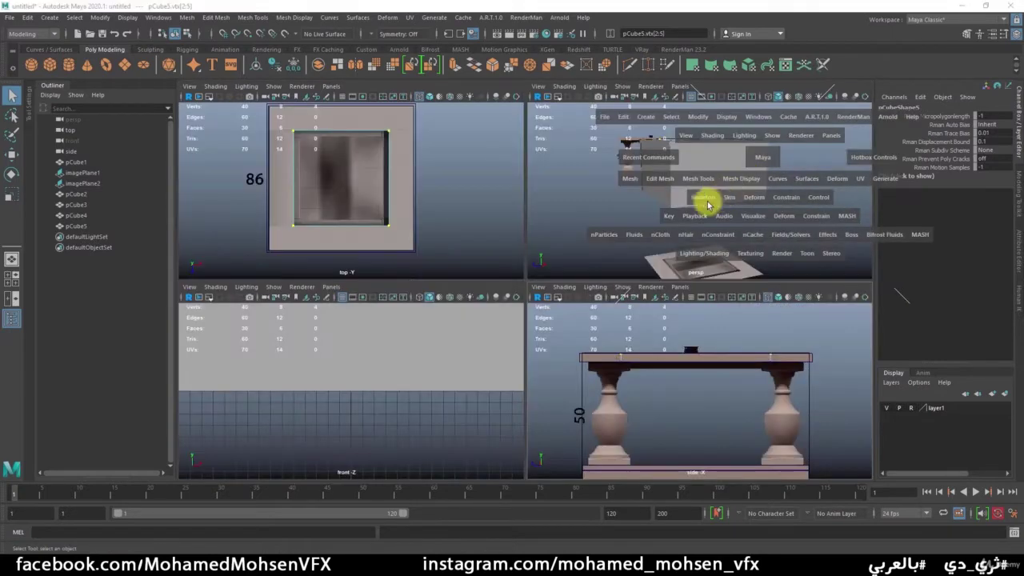
{"action": "key", "text": "space"}
{"action": "mouse_move", "coordinate": [504, 224]}
{"action": "left_mouse_down", "text": "alt"}
{"action": "mouse_move", "coordinate": [517, 240]}
{"action": "mouse_move", "coordinate": [564, 223]}
{"action": "left_mouse_up", "text": "alt"}
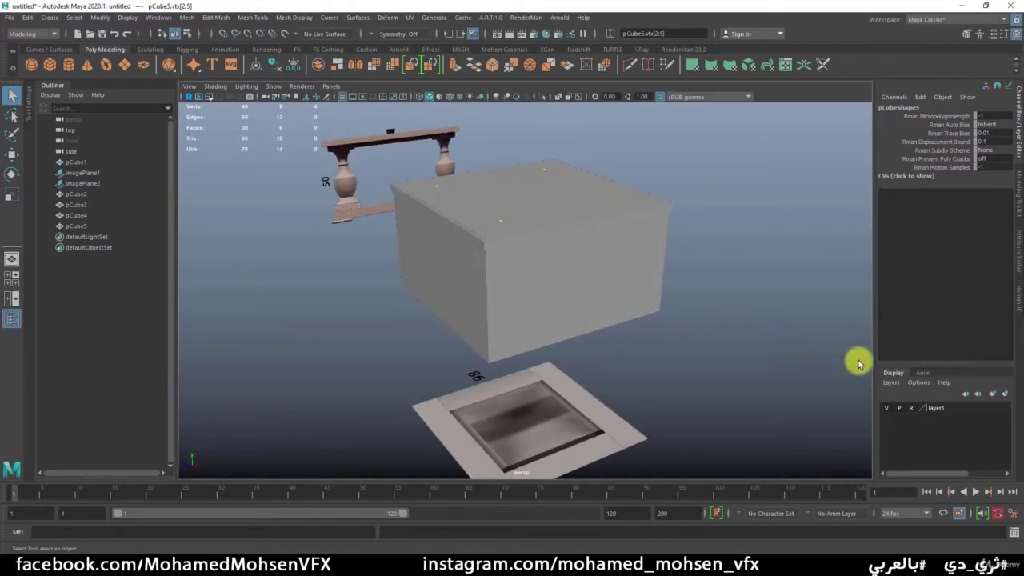
{"action": "mouse_move", "coordinate": [885, 408]}
{"action": "left_mouse_down", "text": "alt"}
{"action": "mouse_move", "coordinate": [493, 226]}
{"action": "mouse_move", "coordinate": [323, 277]}
{"action": "left_mouse_up", "text": "alt"}
{"action": "mouse_move", "coordinate": [322, 277]}
{"action": "right_mouse_down", "text": "alt"}
{"action": "mouse_move", "coordinate": [604, 281]}
{"action": "mouse_move", "coordinate": [571, 320]}
{"action": "mouse_move", "coordinate": [573, 256]}
{"action": "right_mouse_up", "text": "alt"}
- Select the top face of tabletop pCube2 and extrude it
{"action": "key", "text": "F8"}
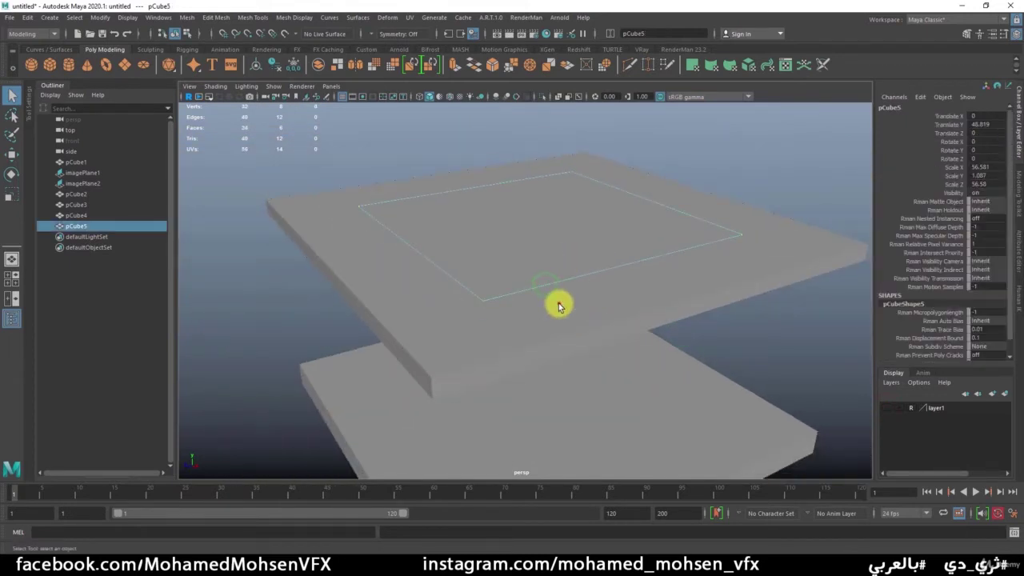
{"action": "left_click", "coordinate": [559, 303]}
{"action": "key", "text": "F11"}
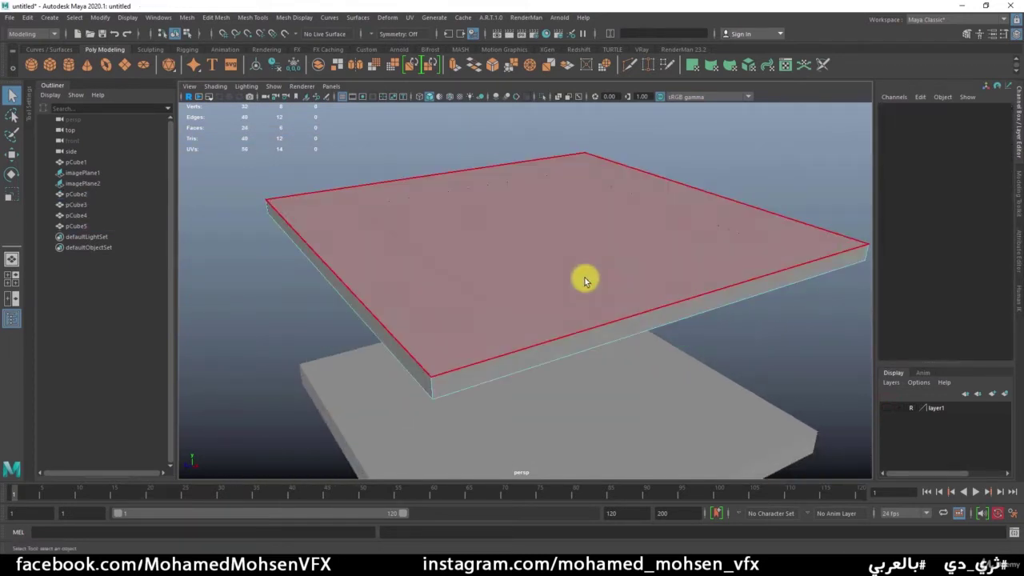
{"action": "left_click_drag", "start_coordinate": [585, 279], "coordinate": [581, 245], "text": "alt"}
{"action": "left_click", "coordinate": [585, 236]}
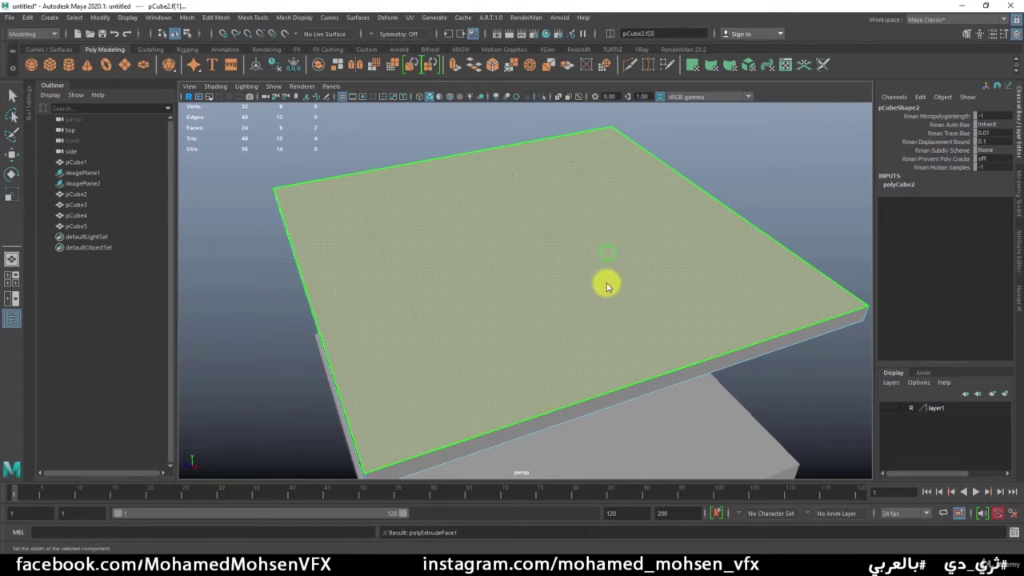
{"action": "key", "text": "ctrl+e"}
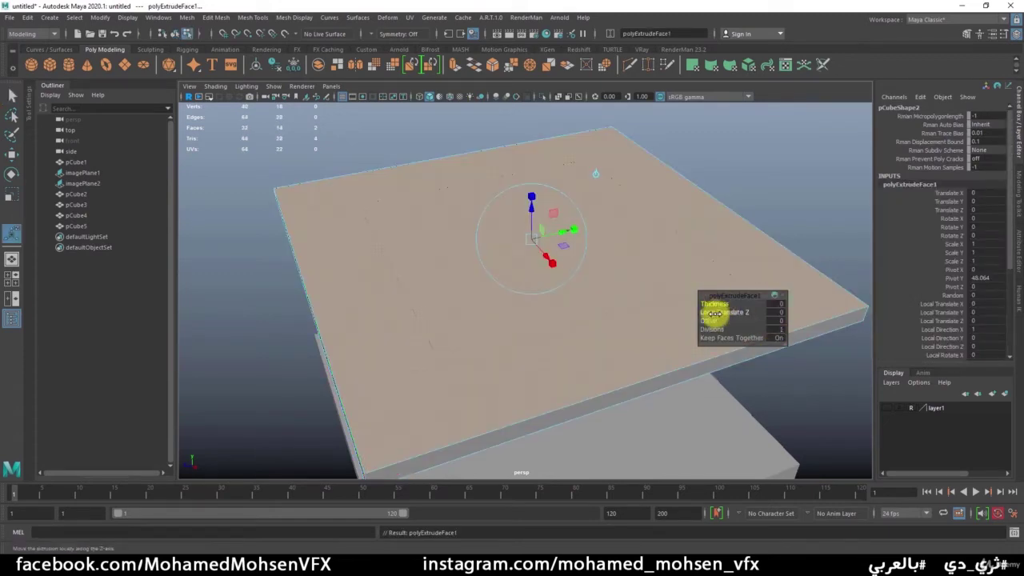
- Inset the extruded face with an Offset of 16.4, leaving a bevelled rim
{"action": "left_click_drag", "start_coordinate": [710, 320], "coordinate": [793, 318]}
{"action": "key", "text": "space"}
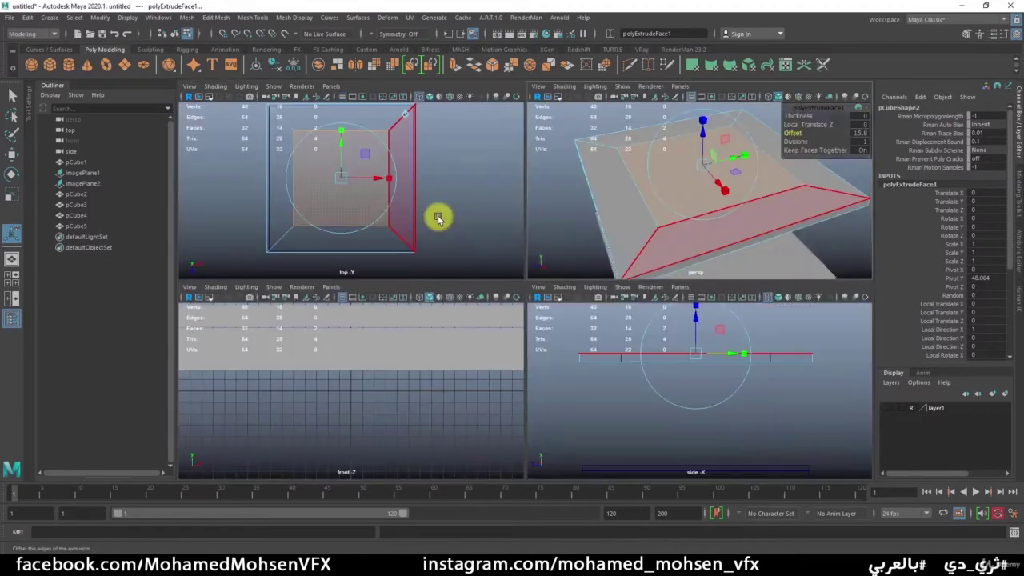
{"action": "key", "text": "space"}
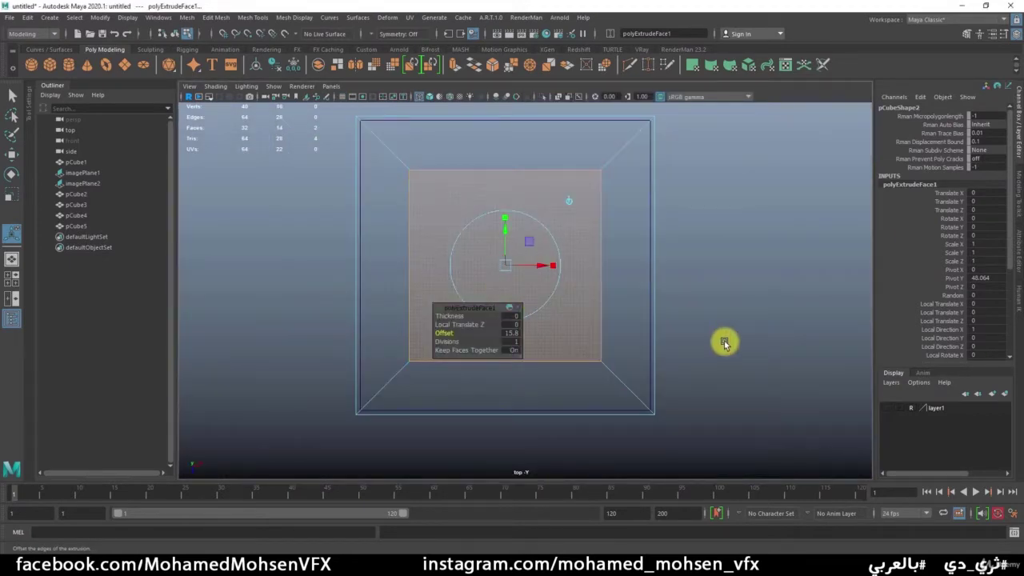
{"action": "left_click_drag", "start_coordinate": [448, 330], "coordinate": [441, 333]}
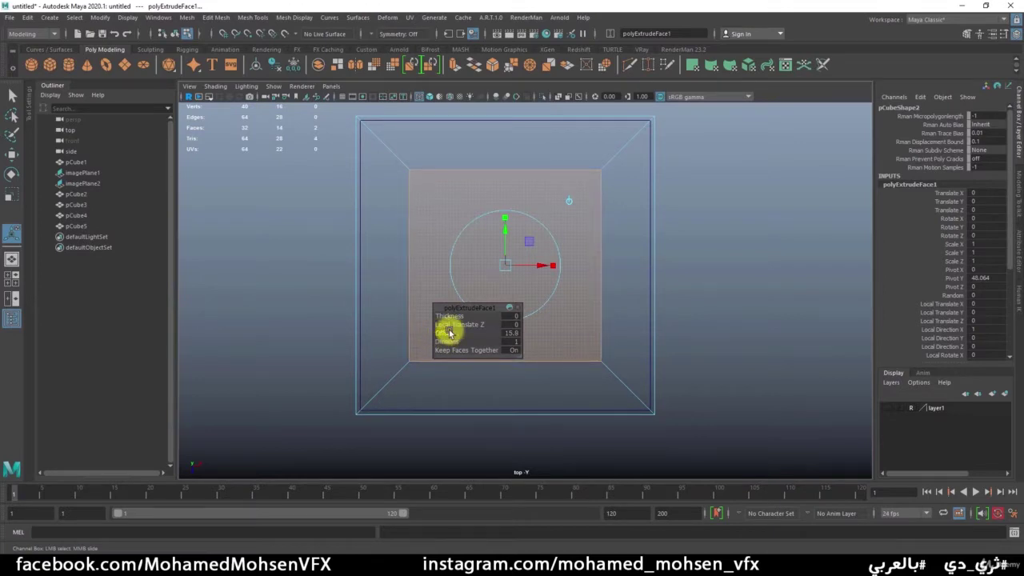
{"action": "key", "text": "space"}
{"action": "key", "text": "q"}
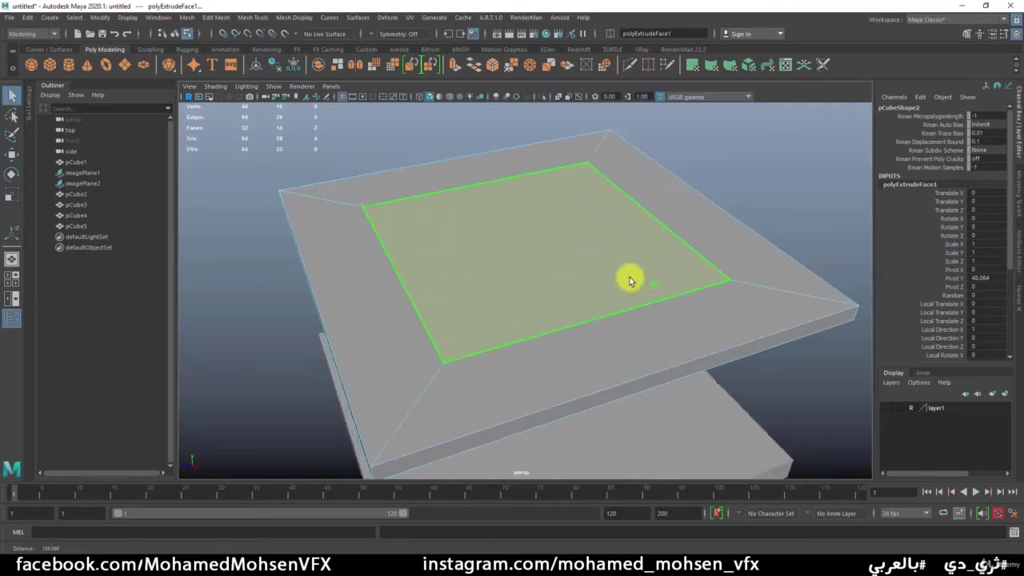
{"action": "left_click_drag", "start_coordinate": [629, 277], "coordinate": [593, 274], "text": "alt"}
- Select the upper slab pCube2 and isolate it in the viewport
{"action": "left_click", "coordinate": [593, 273]}
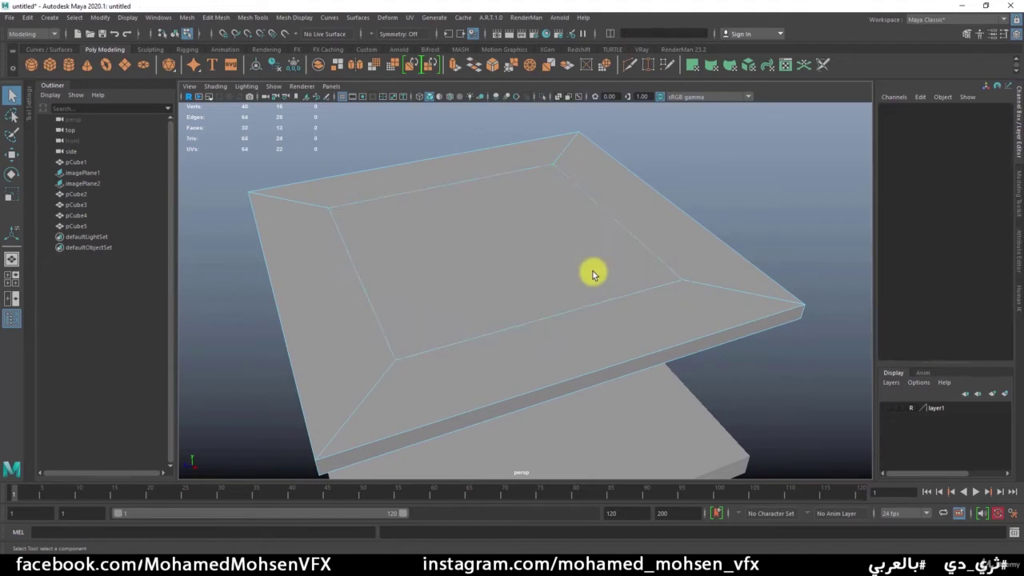
{"action": "left_click", "coordinate": [641, 199]}
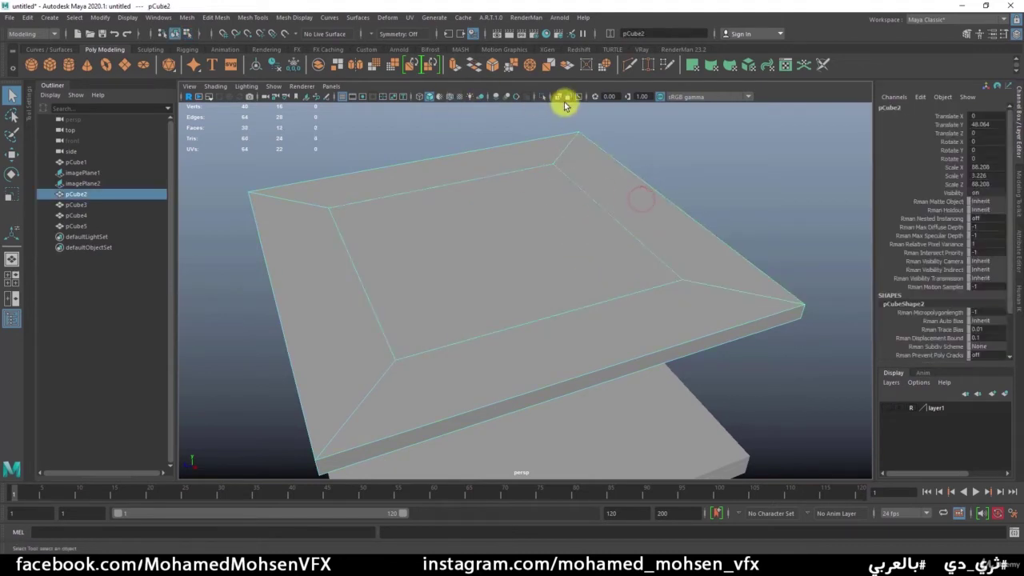
{"action": "left_click", "coordinate": [537, 96]}
{"action": "left_click_drag", "start_coordinate": [544, 275], "coordinate": [597, 267], "text": "alt"}
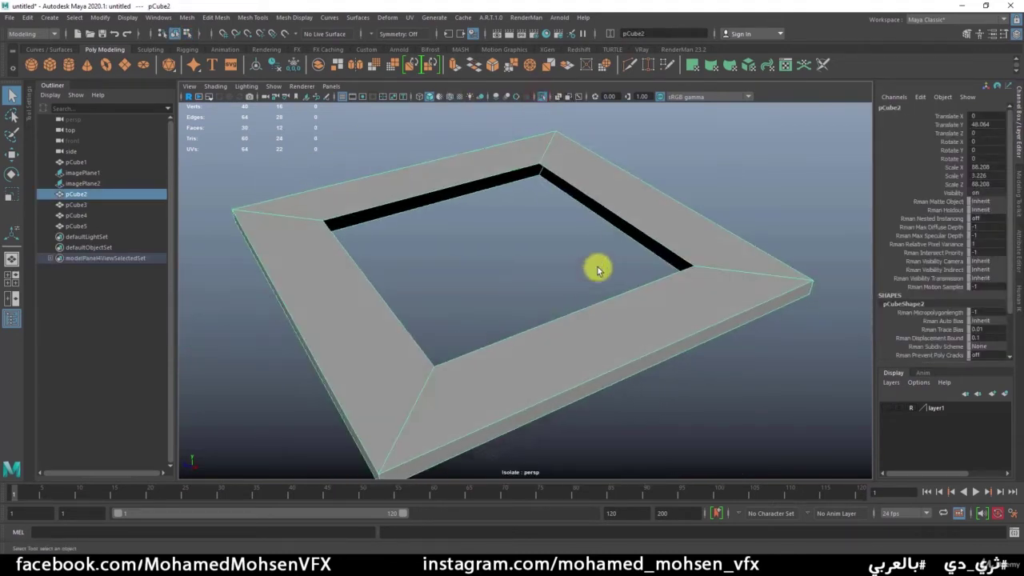
- Select the inner rim edges of the slab's opening and bridge them
{"action": "left_click", "coordinate": [608, 211]}
{"action": "left_click", "coordinate": [581, 194]}
{"action": "double_click", "coordinate": [576, 201]}
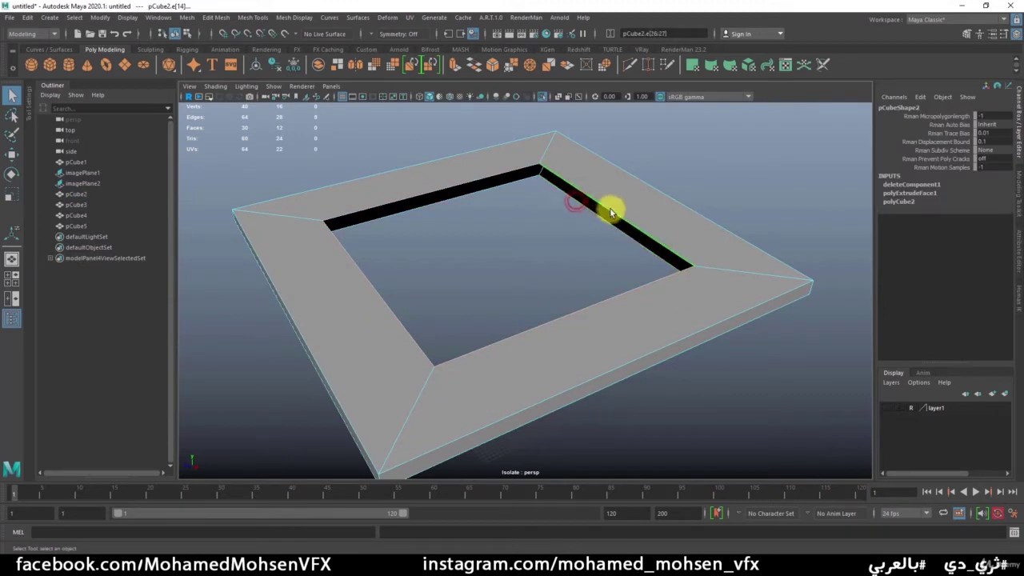
{"action": "right_click", "coordinate": [618, 191], "text": "shift"}
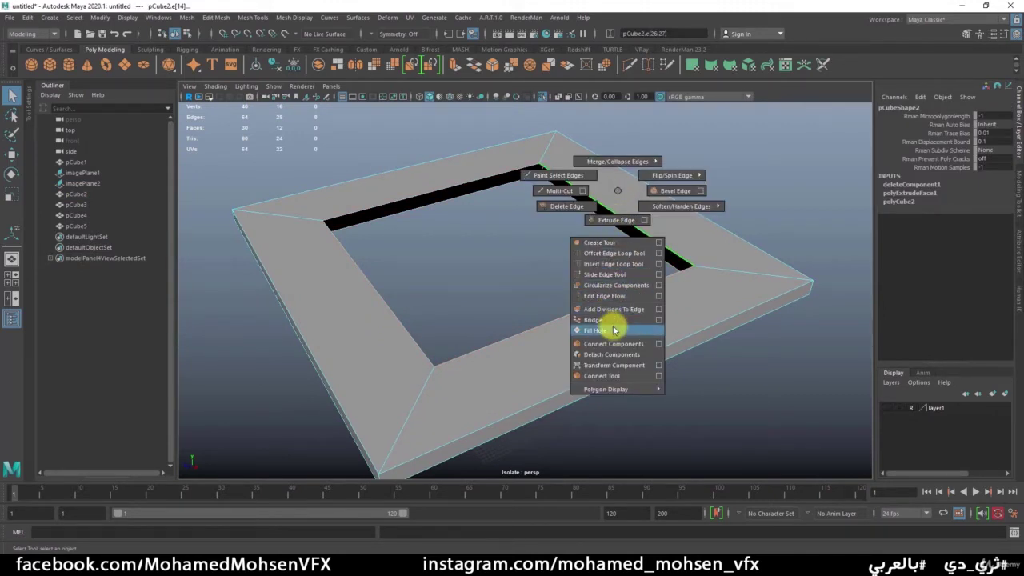
{"action": "left_click", "coordinate": [613, 321]}
{"action": "left_click_drag", "start_coordinate": [617, 322], "coordinate": [567, 247], "text": "alt"}
{"action": "right_click_drag", "start_coordinate": [643, 171], "coordinate": [643, 172]}
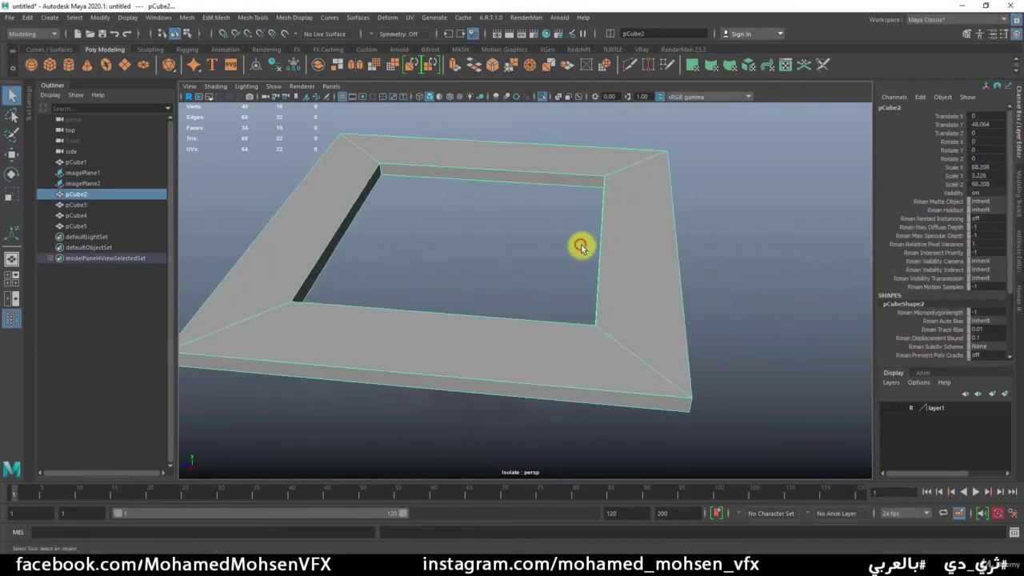
{"action": "mouse_move", "coordinate": [579, 245]}
{"action": "left_mouse_down", "text": "alt"}
{"action": "mouse_move", "coordinate": [582, 269]}
{"action": "mouse_move", "coordinate": [567, 277]}
{"action": "left_mouse_up", "text": "alt"}
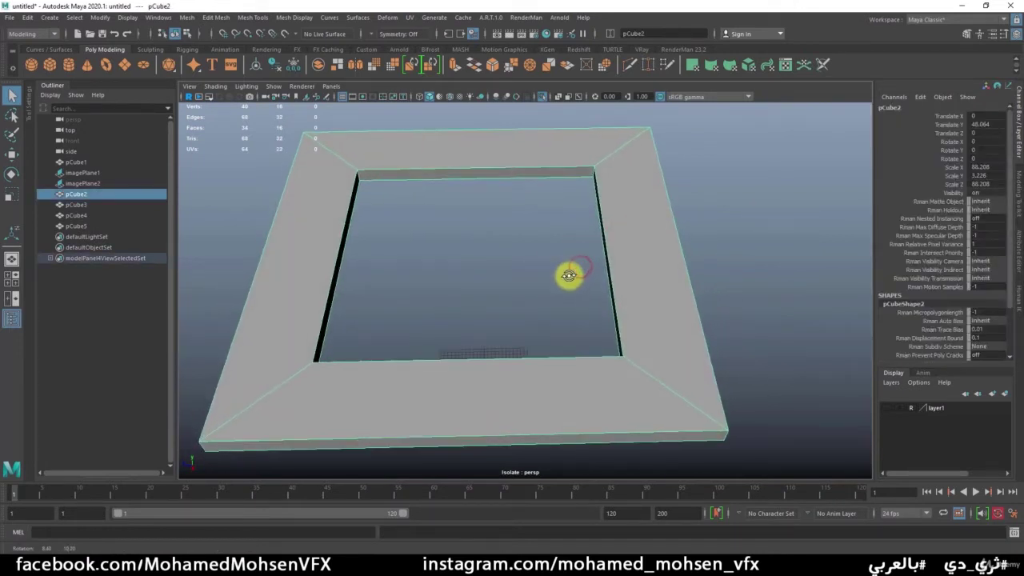
- Show all scene objects again and select the thin plate pCube5
{"action": "left_click", "coordinate": [543, 97]}
{"action": "mouse_move", "coordinate": [555, 220]}
{"action": "left_mouse_down", "text": "alt"}
{"action": "mouse_move", "coordinate": [521, 264]}
{"action": "mouse_move", "coordinate": [533, 265]}
{"action": "left_mouse_up", "text": "alt"}
{"action": "left_click", "coordinate": [496, 238]}
- Scale pCube5 down slightly on X and Z, to about 56
{"action": "key", "text": "r"}
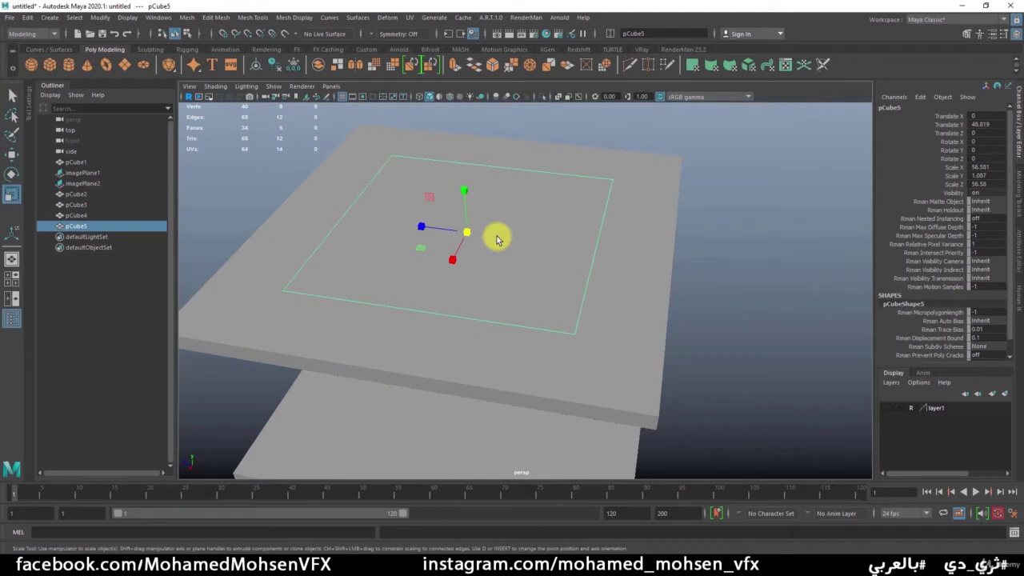
{"action": "scroll", "coordinate": [496, 239], "scroll_direction": "up", "scroll_amount": 2}
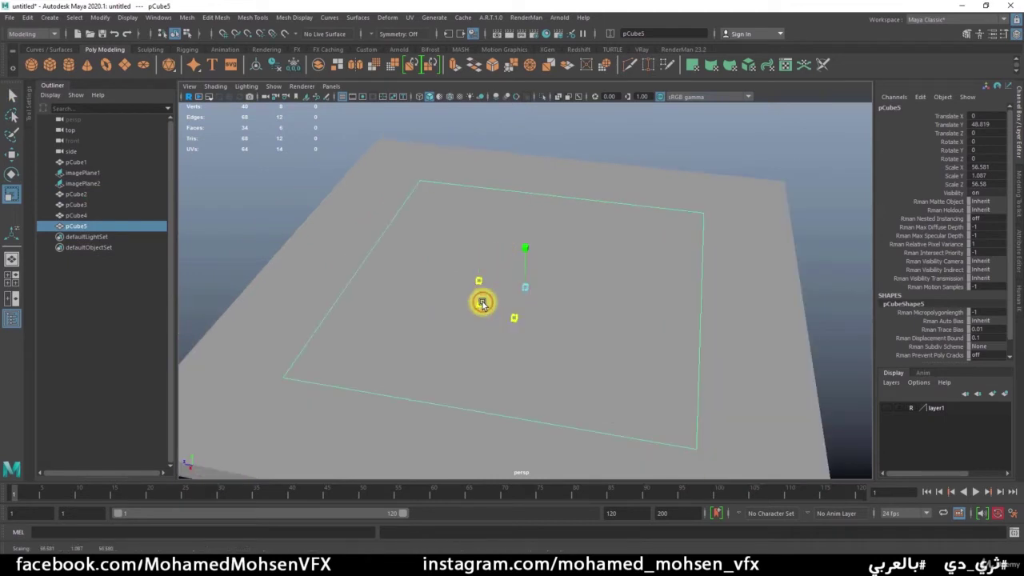
{"action": "middle_click_drag", "start_coordinate": [482, 303], "coordinate": [482, 304]}
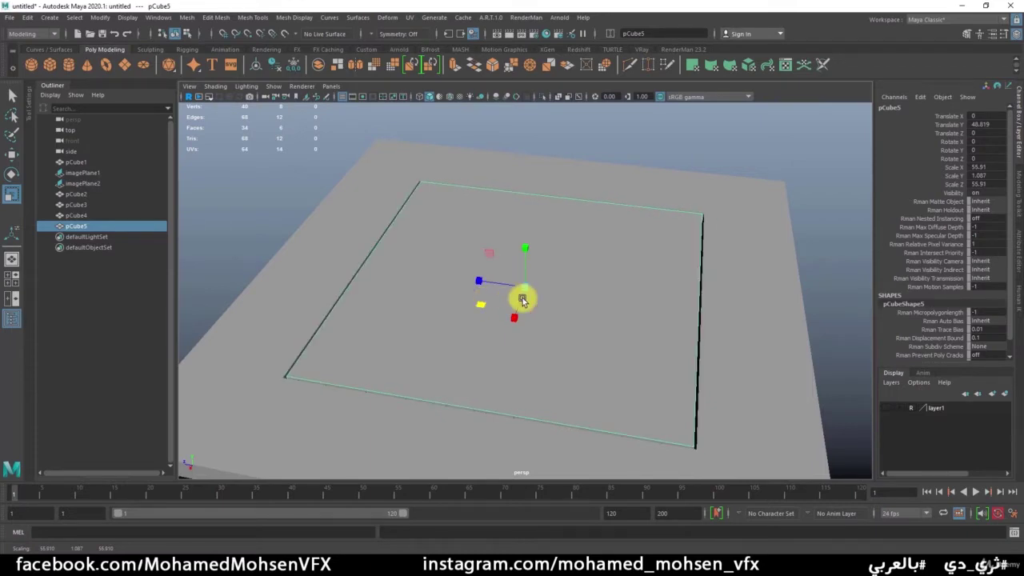
{"action": "mouse_move", "coordinate": [637, 273]}
{"action": "left_mouse_down", "text": "alt"}
{"action": "mouse_move", "coordinate": [647, 325]}
{"action": "mouse_move", "coordinate": [646, 277]}
{"action": "left_mouse_up", "text": "alt"}
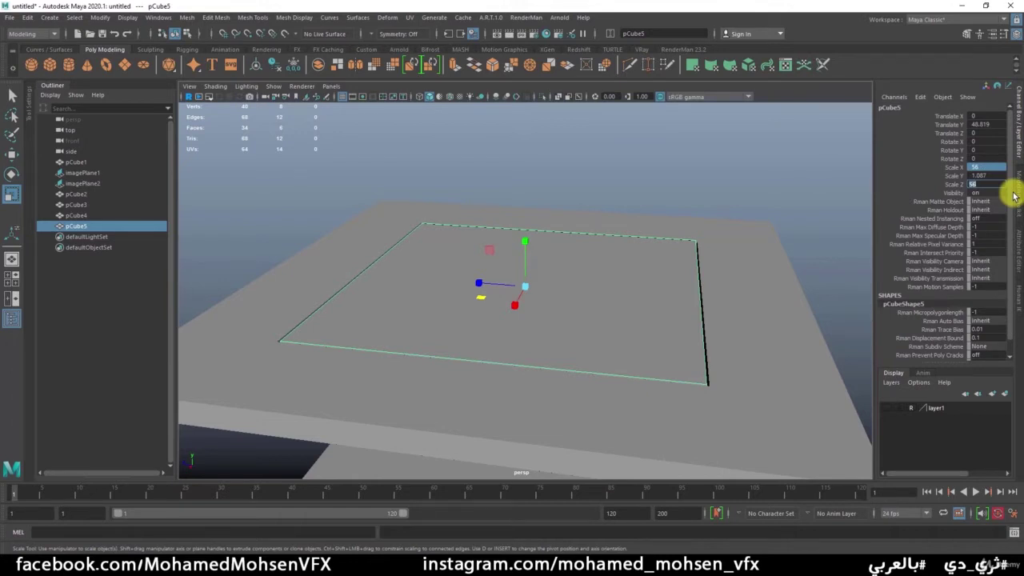
- From a low side view, return to the selection tool and select the upper slab pCube2
{"action": "left_click", "coordinate": [704, 187]}
{"action": "mouse_move", "coordinate": [704, 187]}
{"action": "left_mouse_down", "text": "alt"}
{"action": "mouse_move", "coordinate": [572, 355]}
{"action": "mouse_move", "coordinate": [451, 379]}
{"action": "mouse_move", "coordinate": [523, 347]}
{"action": "mouse_move", "coordinate": [531, 328]}
{"action": "mouse_move", "coordinate": [645, 359]}
{"action": "mouse_move", "coordinate": [531, 320]}
{"action": "left_mouse_up", "text": "alt"}
{"action": "key", "text": "q"}
{"action": "left_click", "coordinate": [531, 318]}
{"action": "mouse_move", "coordinate": [499, 313]}
{"action": "right_mouse_down", "text": "alt"}
{"action": "mouse_move", "coordinate": [523, 322]}
{"action": "mouse_move", "coordinate": [479, 329]}
{"action": "right_mouse_up", "text": "alt"}
- Reselect the upper slab pCube2 and maximize the side view
{"action": "right_click_drag", "start_coordinate": [606, 312], "coordinate": [565, 309], "text": "alt"}
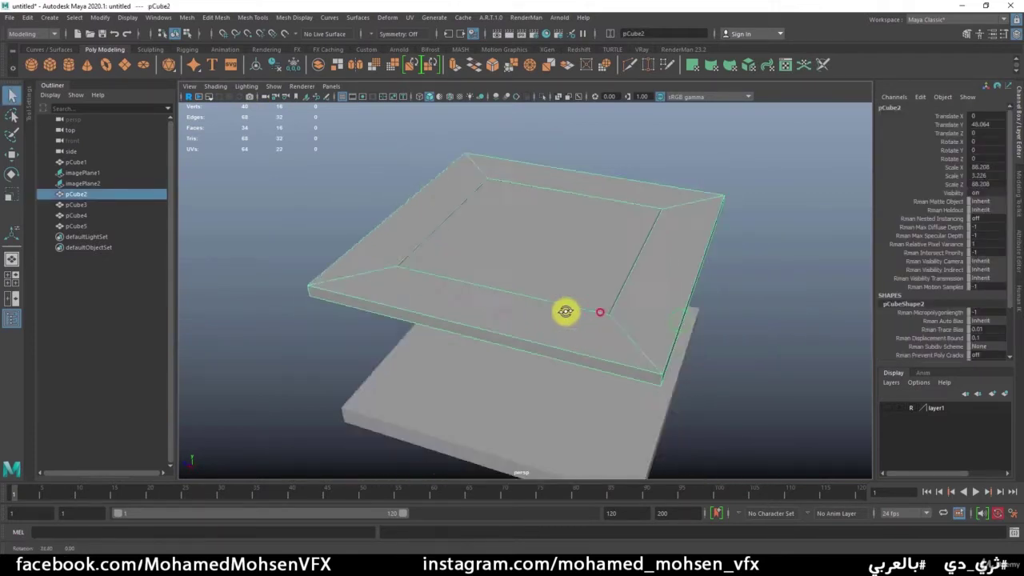
{"action": "left_click_drag", "start_coordinate": [565, 309], "coordinate": [587, 293], "text": "alt"}
{"action": "left_click", "coordinate": [710, 337]}
{"action": "left_click", "coordinate": [622, 278]}
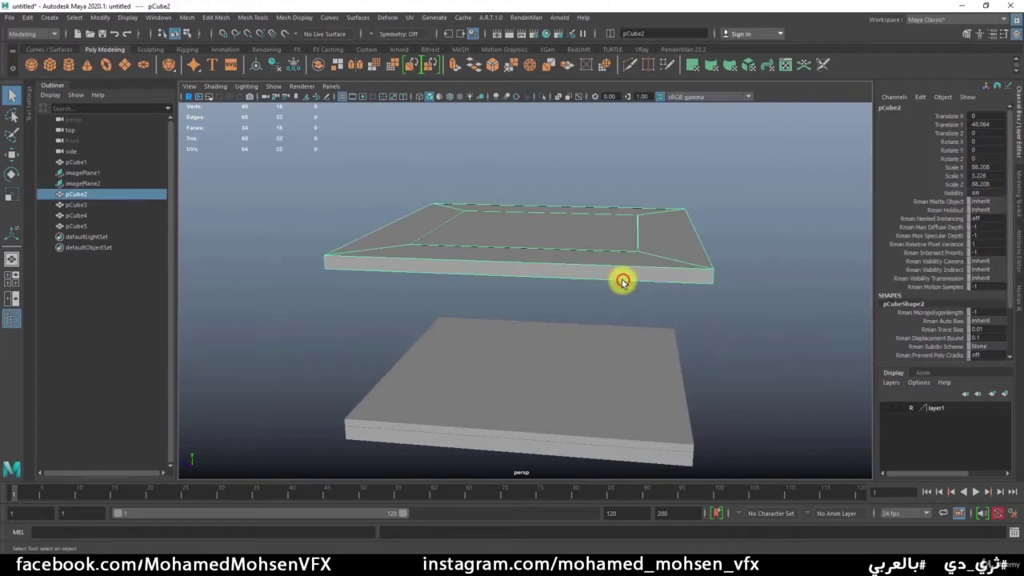
{"action": "key", "text": "space"}
{"action": "key", "text": "space"}
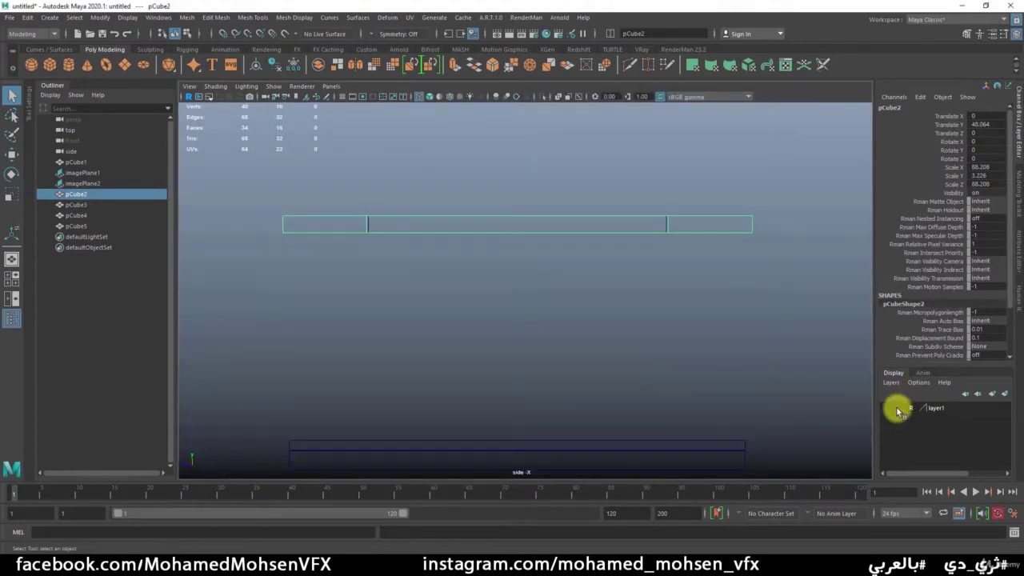
- Show layer1, hide the pCube1 box with Ctrl+H, and set layer1 to unselectable reference
{"action": "left_click", "coordinate": [886, 407]}
{"action": "left_click", "coordinate": [741, 281]}
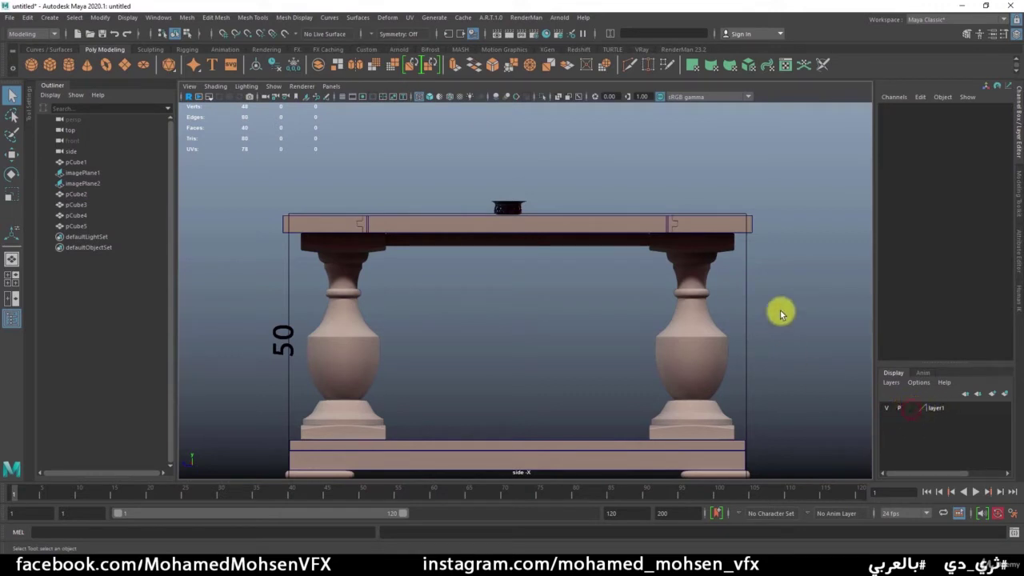
{"action": "left_click_drag", "start_coordinate": [771, 283], "coordinate": [725, 302]}
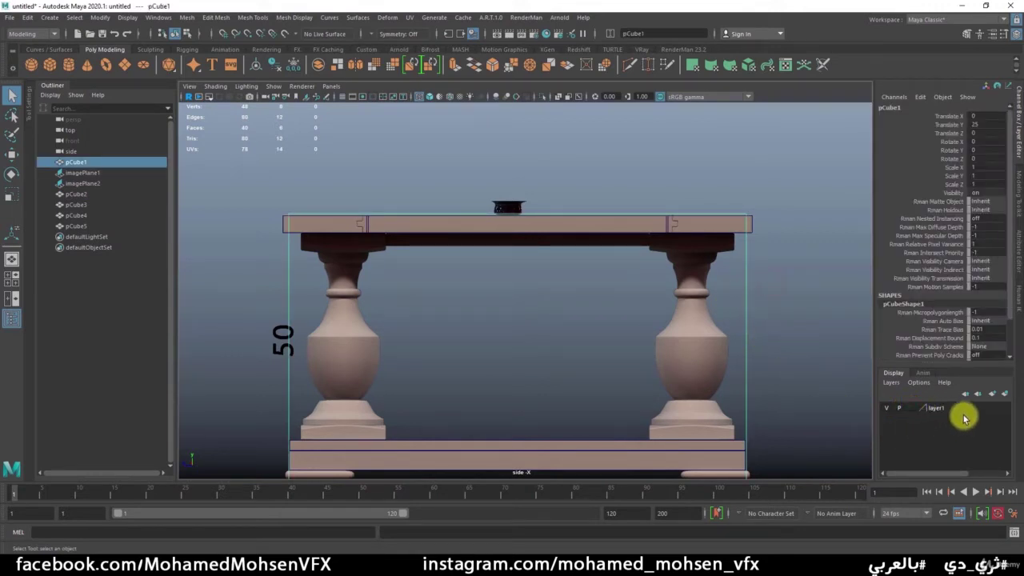
{"action": "key", "text": "ctrl+h"}
{"action": "left_click", "coordinate": [912, 410]}
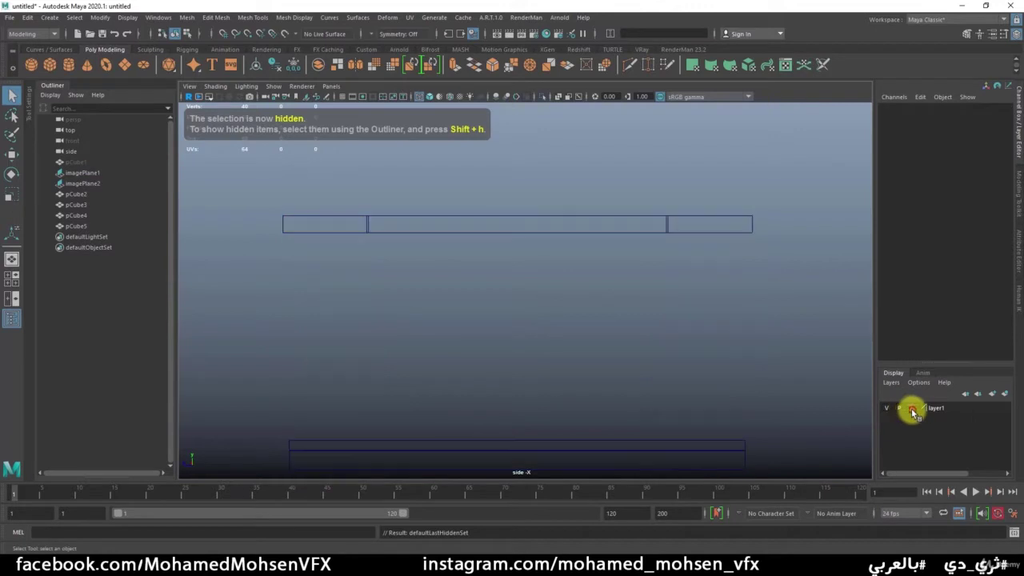
{"action": "left_click", "coordinate": [913, 409]}
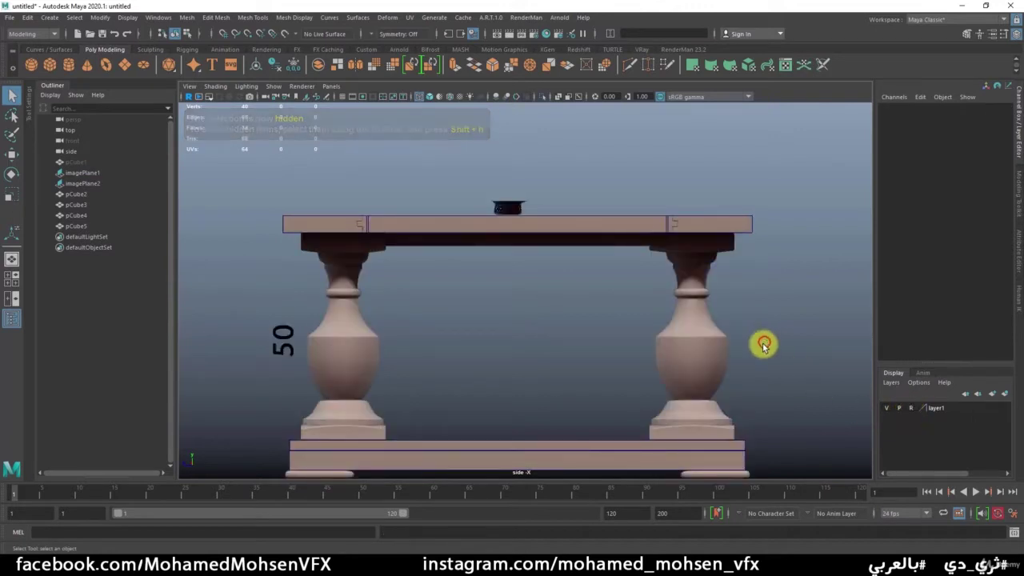
- Zoom and pan the side view to frame the whole vase-shaped leg and its base
{"action": "middle_click_drag", "start_coordinate": [669, 305], "coordinate": [656, 286], "text": "alt"}
{"action": "mouse_move", "coordinate": [293, 277]}
{"action": "right_mouse_down", "text": "alt"}
{"action": "mouse_move", "coordinate": [480, 295]}
{"action": "mouse_move", "coordinate": [461, 320]}
{"action": "right_mouse_up", "text": "alt"}
{"action": "mouse_move", "coordinate": [461, 320]}
{"action": "middle_mouse_down", "text": "alt"}
{"action": "mouse_move", "coordinate": [473, 318]}
{"action": "mouse_move", "coordinate": [412, 327]}
{"action": "mouse_move", "coordinate": [401, 304]}
{"action": "mouse_move", "coordinate": [454, 320]}
{"action": "middle_mouse_up", "text": "alt"}
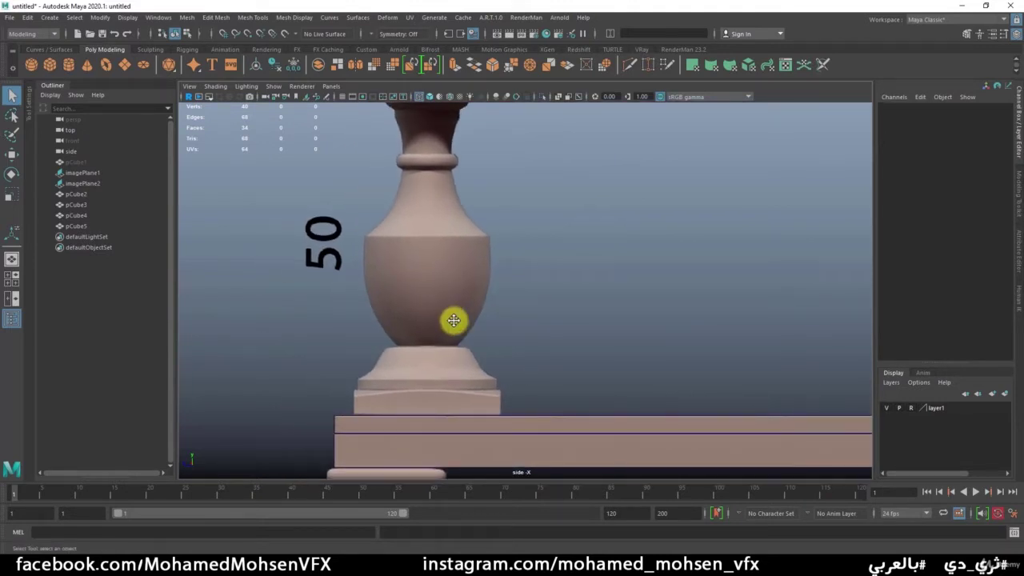
{"action": "mouse_move", "coordinate": [454, 320]}
{"action": "right_mouse_down", "text": "alt"}
{"action": "mouse_move", "coordinate": [530, 306]}
{"action": "mouse_move", "coordinate": [622, 384]}
{"action": "mouse_move", "coordinate": [624, 347]}
{"action": "mouse_move", "coordinate": [620, 426]}
{"action": "right_mouse_up", "text": "alt"}
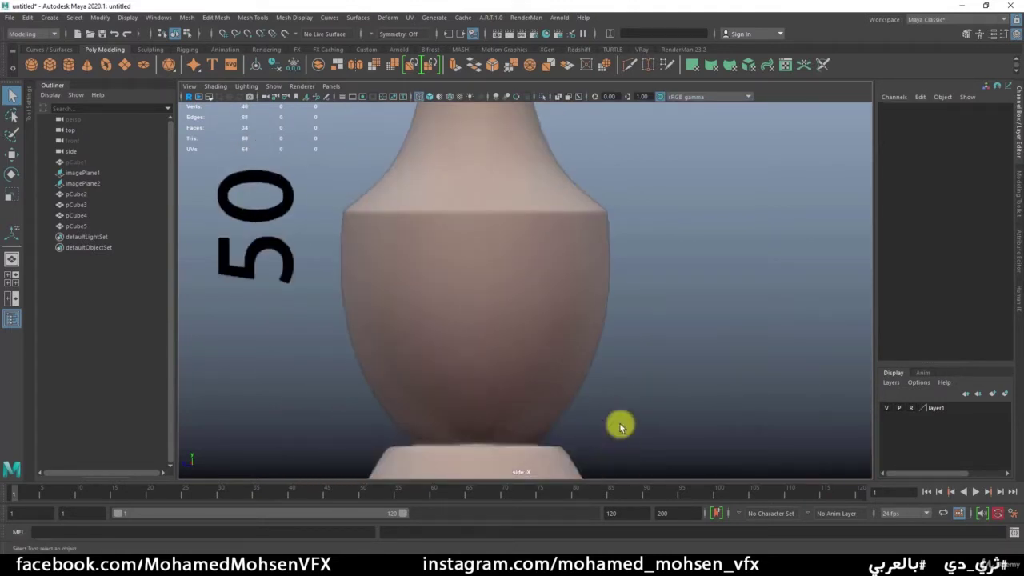
{"action": "mouse_move", "coordinate": [619, 426]}
{"action": "middle_mouse_down", "text": "alt"}
{"action": "mouse_move", "coordinate": [551, 325]}
{"action": "mouse_move", "coordinate": [546, 397]}
{"action": "middle_mouse_up", "text": "alt"}
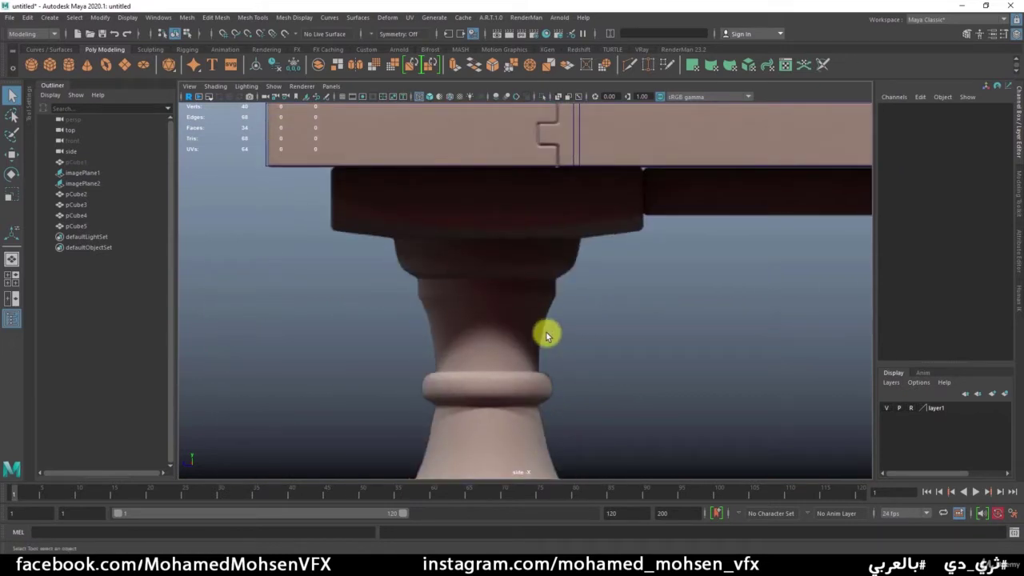
{"action": "mouse_move", "coordinate": [546, 336]}
{"action": "middle_mouse_down", "text": "alt"}
{"action": "mouse_move", "coordinate": [560, 312]}
{"action": "mouse_move", "coordinate": [530, 262]}
{"action": "mouse_move", "coordinate": [515, 184]}
{"action": "mouse_move", "coordinate": [533, 261]}
{"action": "middle_mouse_up", "text": "alt"}
{"action": "mouse_move", "coordinate": [652, 297]}
{"action": "middle_mouse_down", "text": "alt"}
{"action": "mouse_move", "coordinate": [516, 300]}
{"action": "mouse_move", "coordinate": [512, 319]}
{"action": "middle_mouse_up", "text": "alt"}
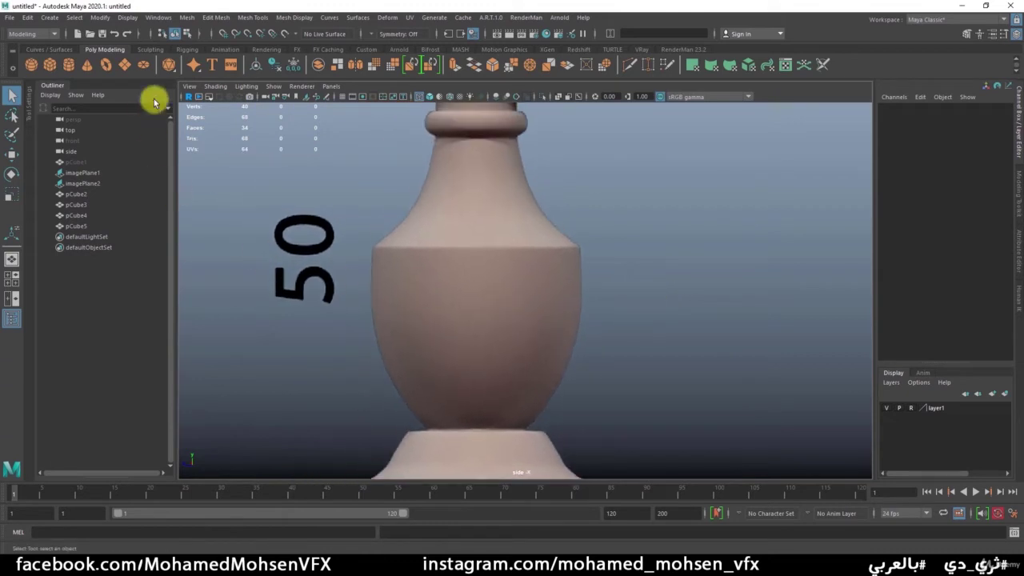
{"action": "left_click", "coordinate": [48, 17]}
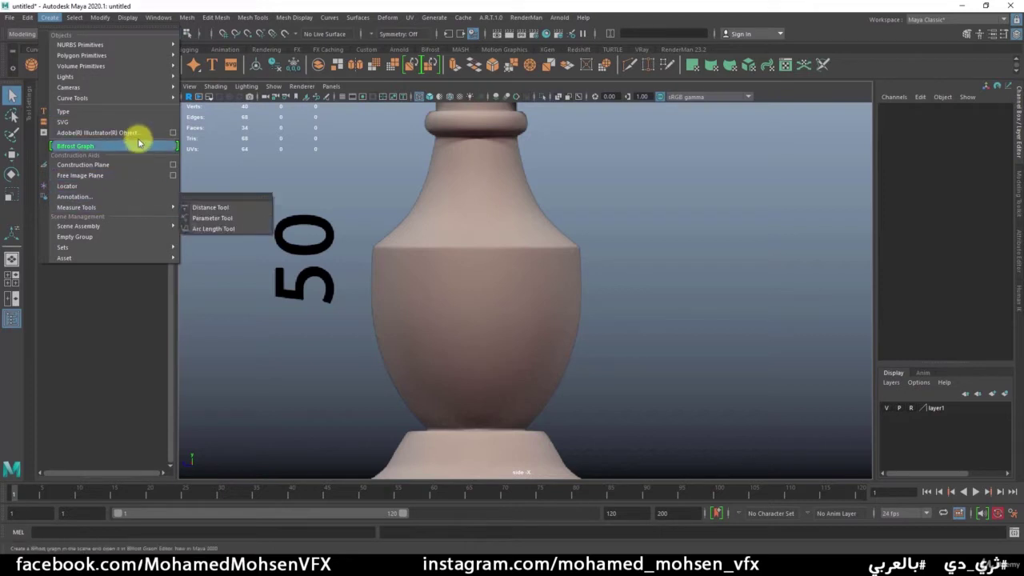
{"action": "mouse_move", "coordinate": [72, 98]}
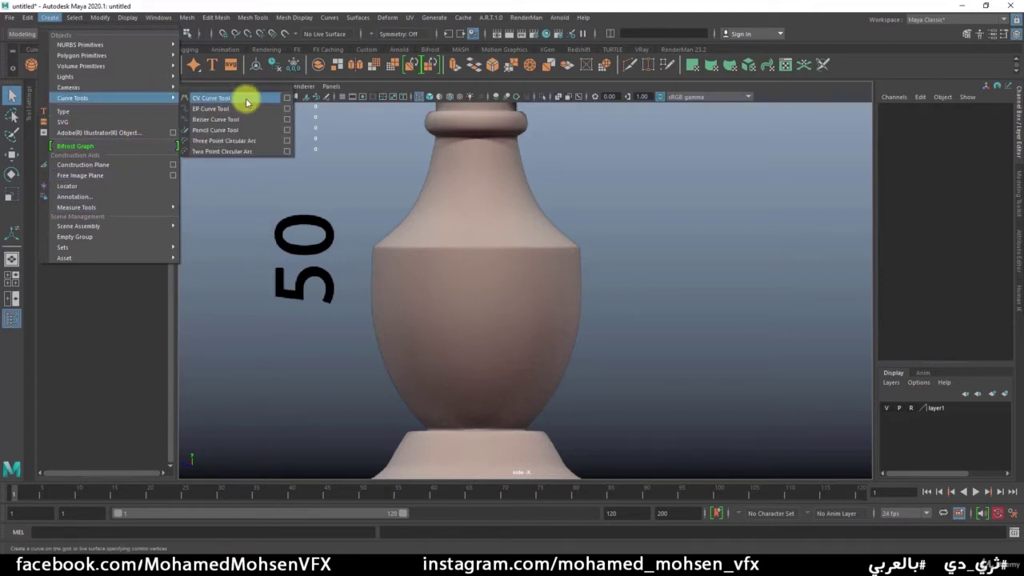
- Start a CV curve at the neck and trace the reference's top edge to where it turns down
{"action": "left_click", "coordinate": [246, 99]}
{"action": "scroll", "coordinate": [476, 309], "scroll_direction": "up", "scroll_amount": 3}
{"action": "scroll", "coordinate": [453, 258], "scroll_direction": "up", "scroll_amount": 3}
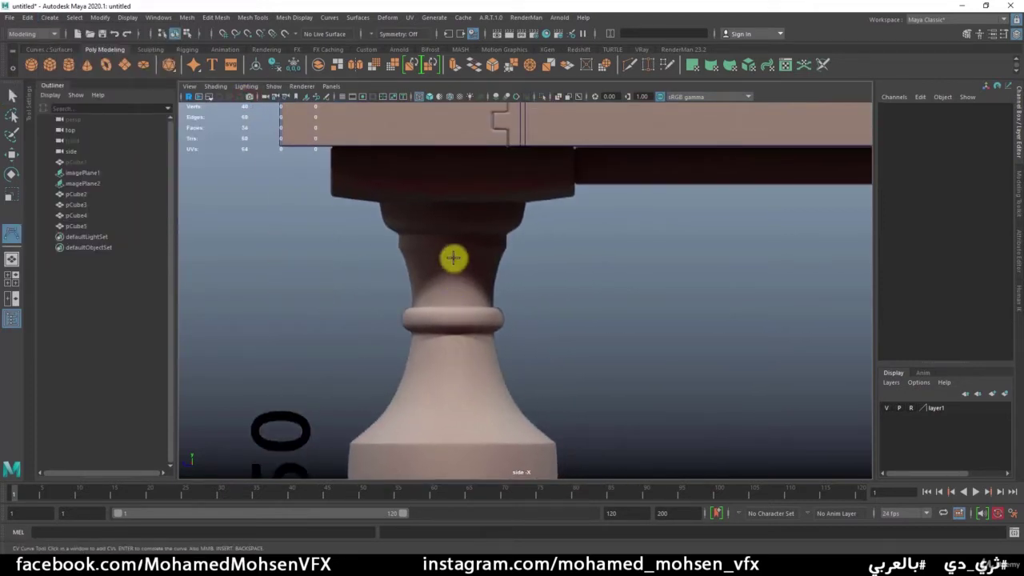
{"action": "scroll", "coordinate": [578, 277], "scroll_direction": "up", "scroll_amount": 2}
{"action": "scroll", "coordinate": [393, 229], "scroll_direction": "up", "scroll_amount": 2}
{"action": "scroll", "coordinate": [424, 259], "scroll_direction": "up", "scroll_amount": 2}
{"action": "scroll", "coordinate": [467, 237], "scroll_direction": "up", "scroll_amount": 2}
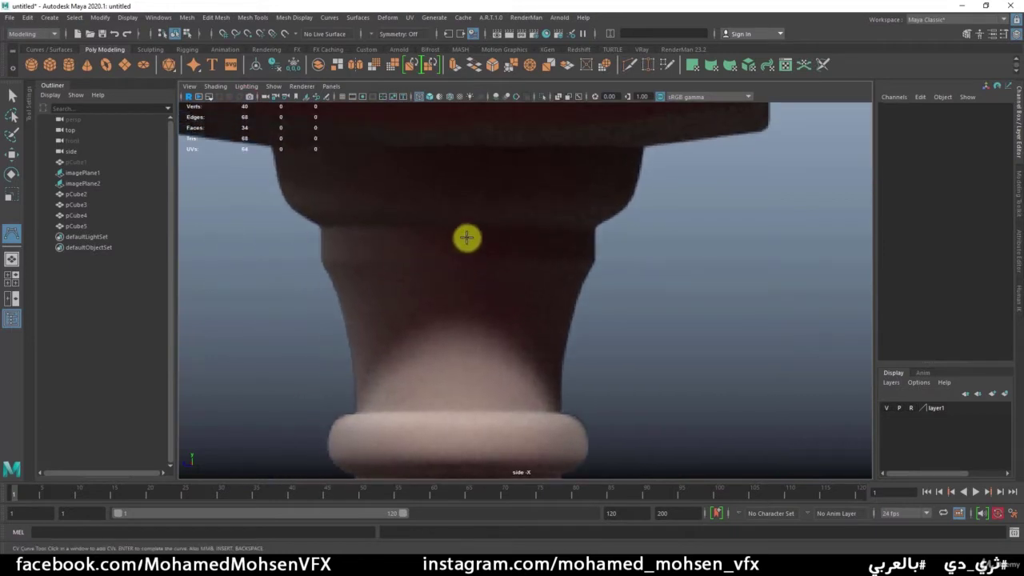
{"action": "left_click", "coordinate": [454, 146]}
{"action": "left_click", "coordinate": [478, 147]}
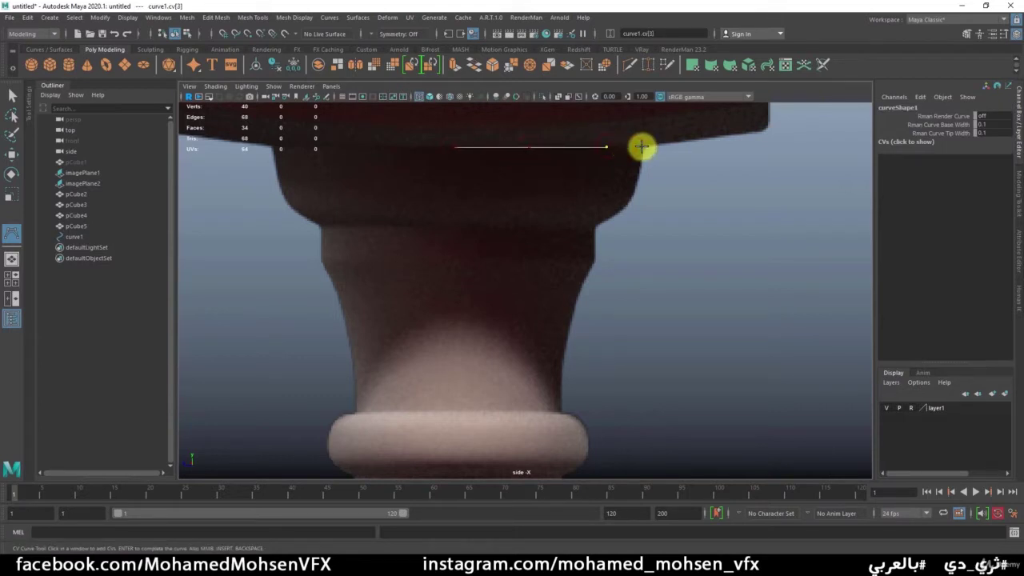
{"action": "scroll", "coordinate": [642, 146], "scroll_direction": "up", "scroll_amount": 5}
{"action": "middle_click_drag", "start_coordinate": [754, 221], "coordinate": [604, 421], "text": "alt"}
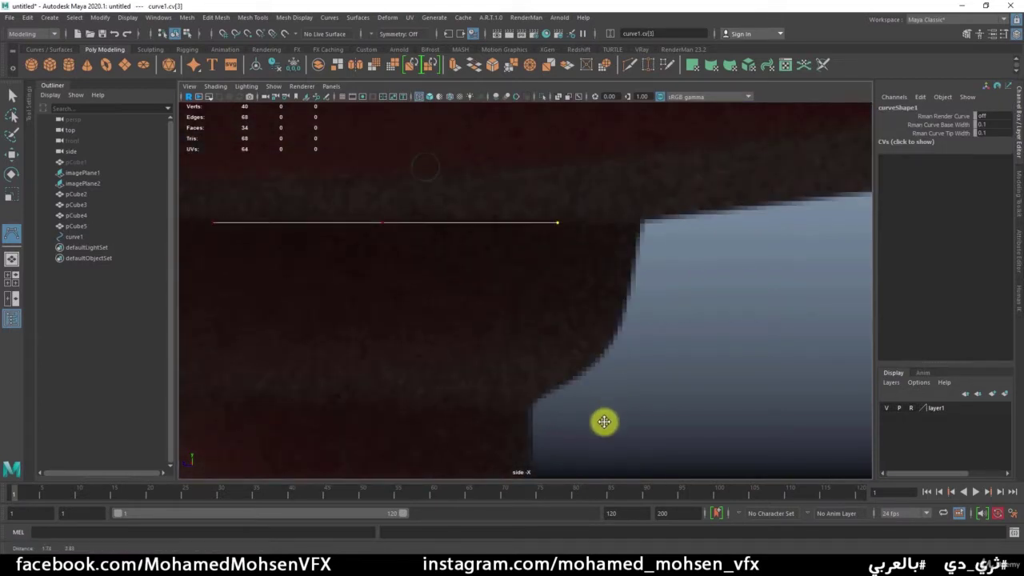
{"action": "left_click", "coordinate": [611, 222]}
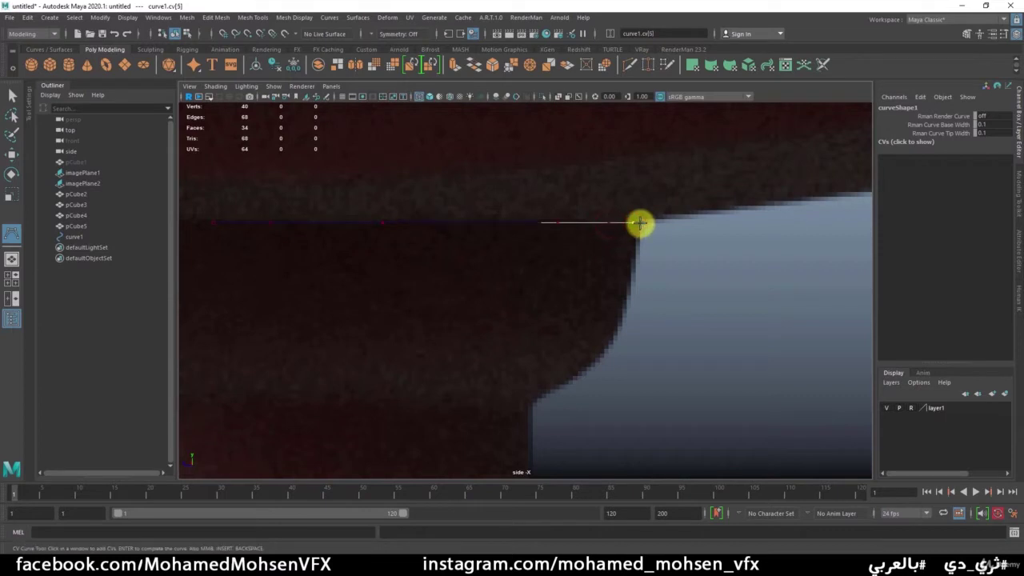
{"action": "left_click", "coordinate": [639, 227]}
{"action": "left_click", "coordinate": [615, 300]}
{"action": "middle_click_drag", "start_coordinate": [617, 301], "coordinate": [620, 304], "text": "alt"}
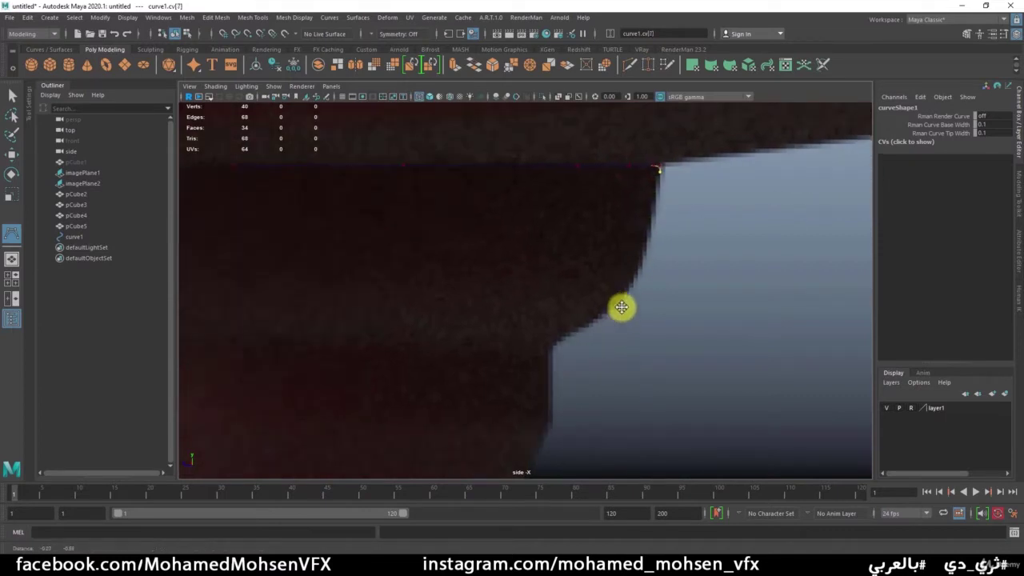
- Add CVs down the curved edge and along the leg's edge
{"action": "left_click", "coordinate": [662, 234]}
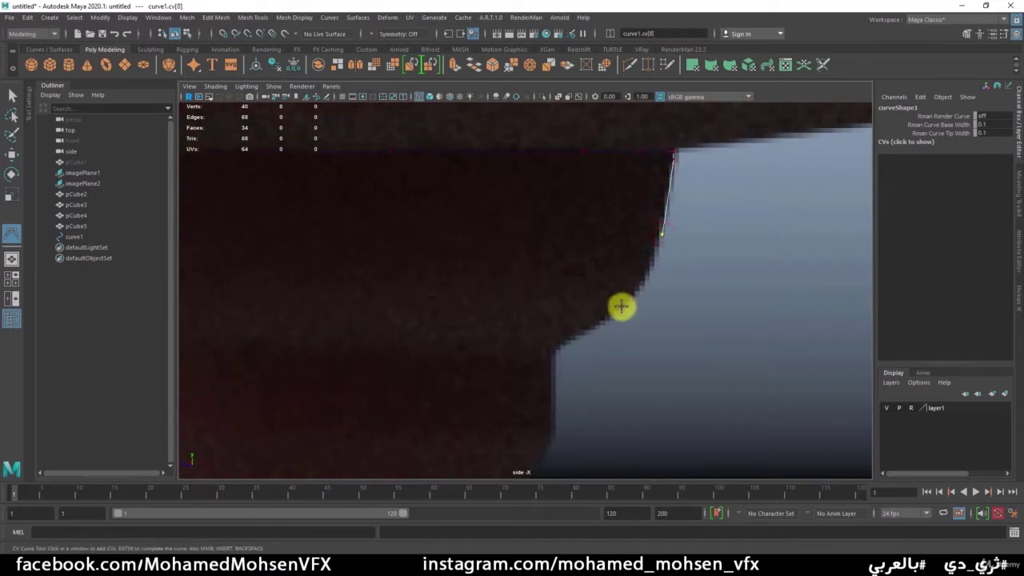
{"action": "left_click_drag", "start_coordinate": [621, 307], "coordinate": [638, 287]}
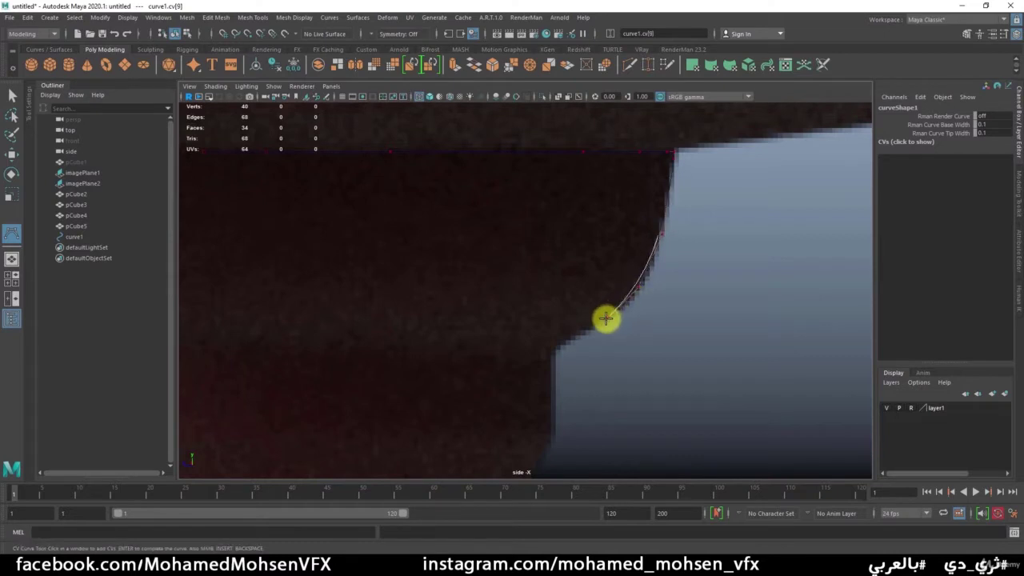
{"action": "left_click_drag", "start_coordinate": [606, 319], "coordinate": [597, 324]}
{"action": "left_click", "coordinate": [598, 323]}
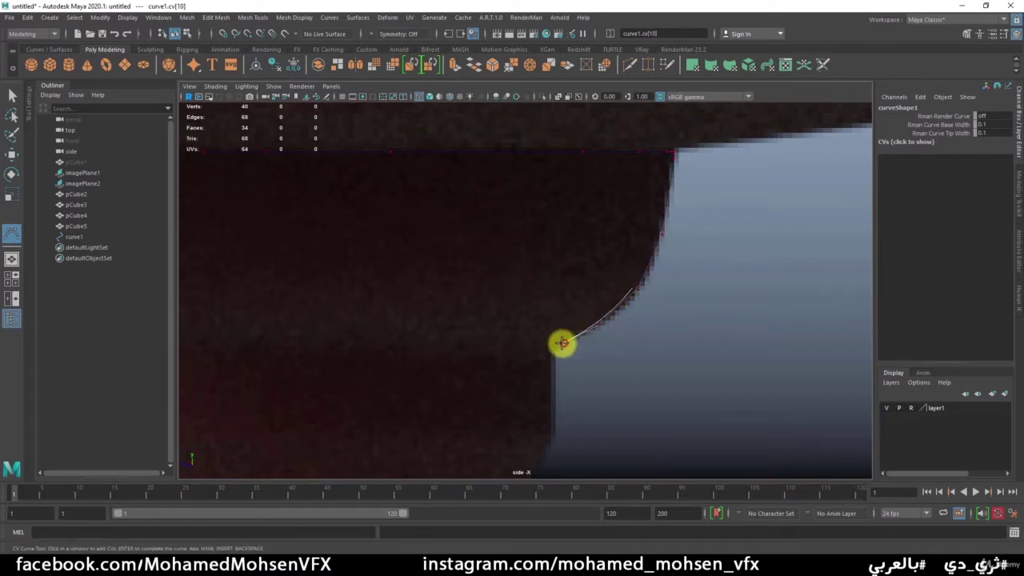
{"action": "left_click", "coordinate": [558, 345]}
{"action": "left_click", "coordinate": [553, 359]}
{"action": "left_click", "coordinate": [549, 392]}
{"action": "middle_click_drag", "start_coordinate": [549, 391], "coordinate": [563, 241], "text": "alt"}
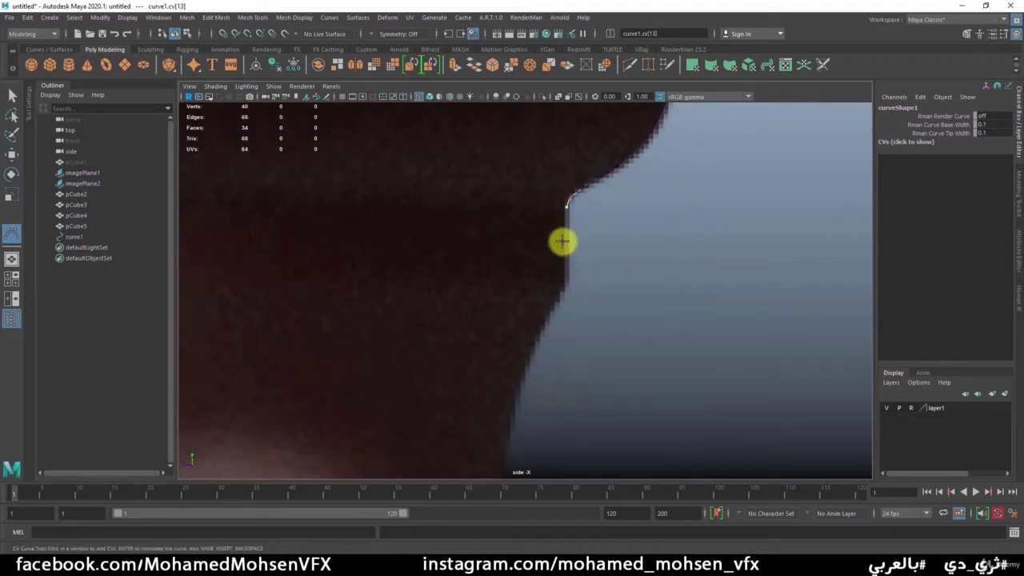
{"action": "left_click", "coordinate": [564, 257]}
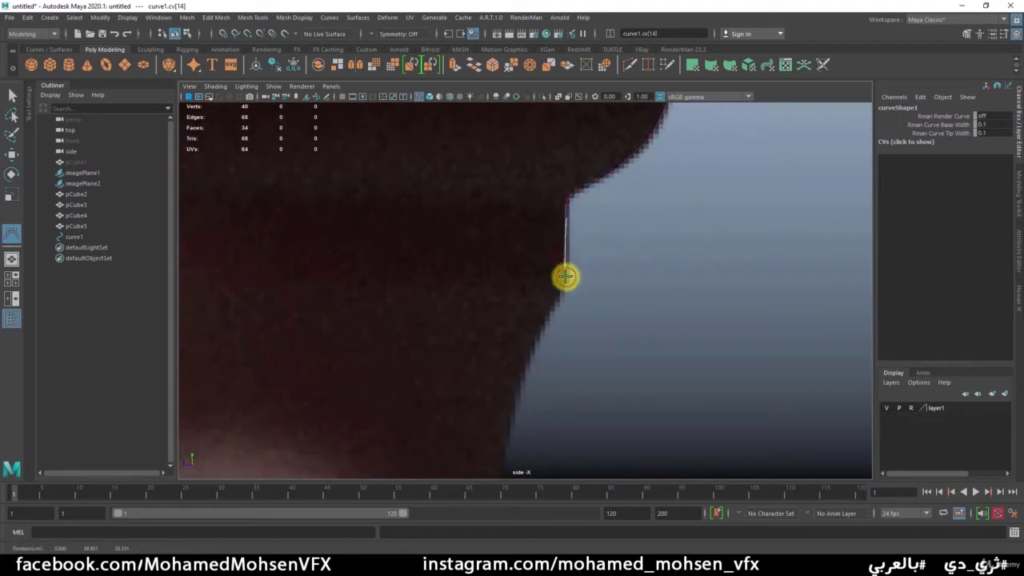
- Trace the straight and slanting neck edge down to the bottom of the neck
{"action": "right_click_drag", "start_coordinate": [567, 286], "coordinate": [633, 273], "text": "alt"}
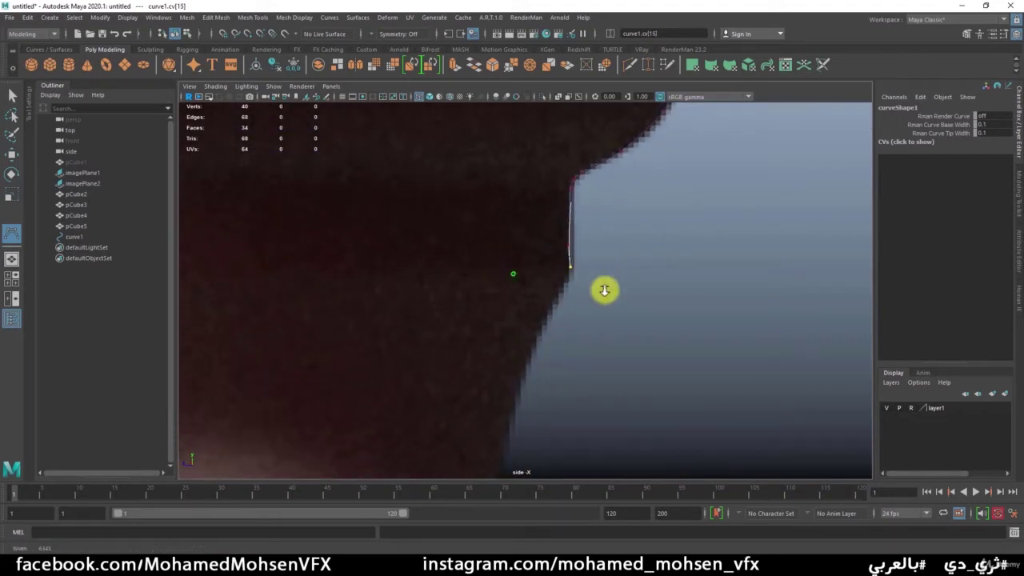
{"action": "middle_click_drag", "start_coordinate": [634, 272], "coordinate": [640, 237], "text": "alt"}
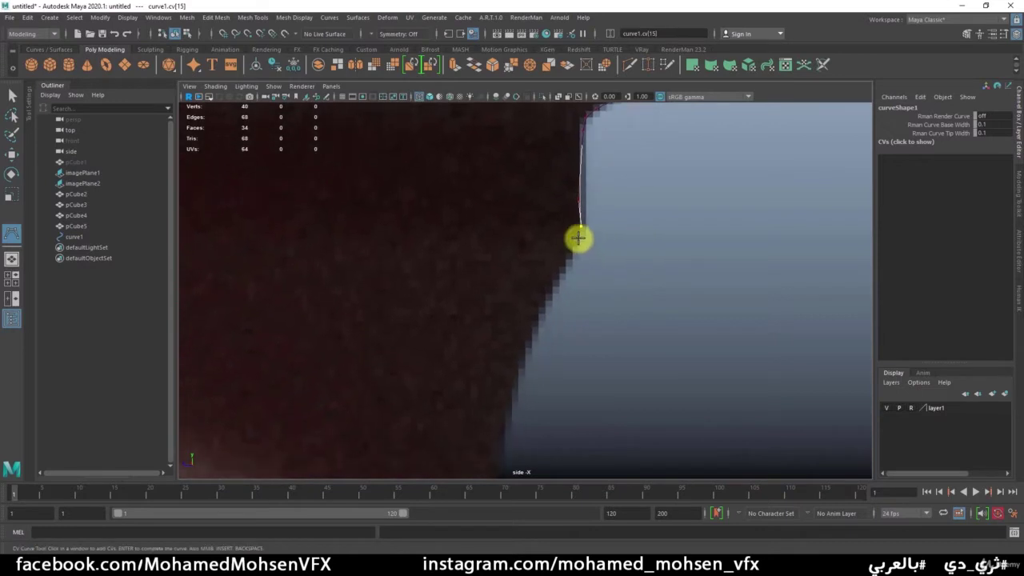
{"action": "left_click", "coordinate": [579, 238]}
{"action": "middle_click_drag", "start_coordinate": [542, 347], "coordinate": [603, 225], "text": "alt"}
{"action": "left_click", "coordinate": [595, 222]}
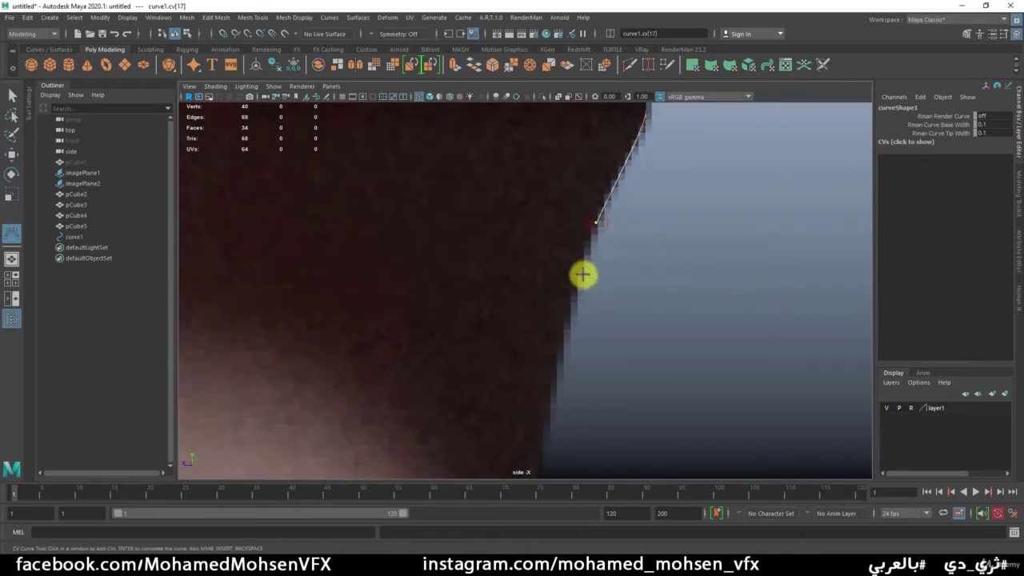
{"action": "left_click", "coordinate": [569, 303]}
{"action": "middle_click_drag", "start_coordinate": [552, 393], "coordinate": [611, 209], "text": "alt"}
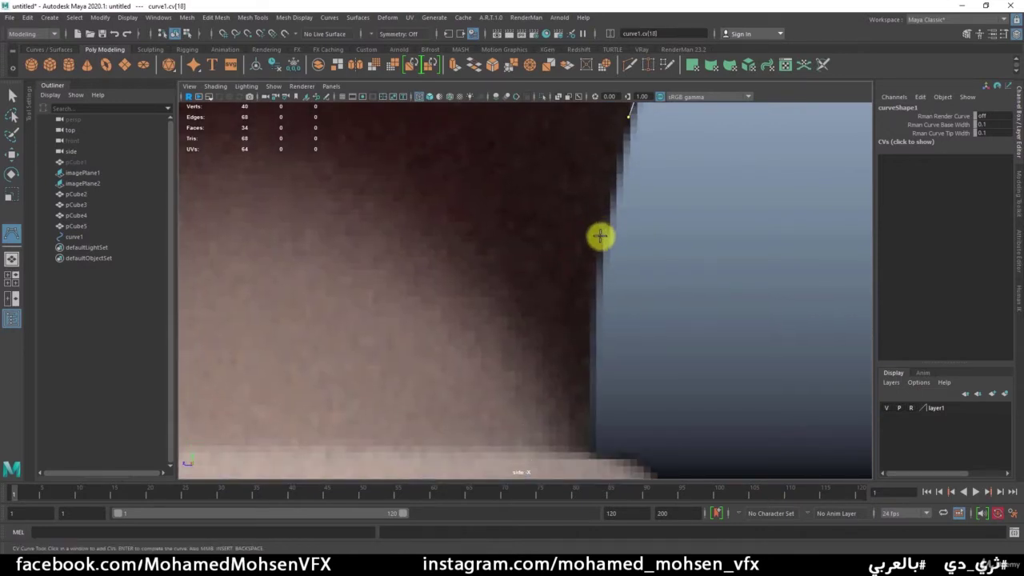
{"action": "left_click", "coordinate": [600, 236]}
{"action": "left_click", "coordinate": [588, 355]}
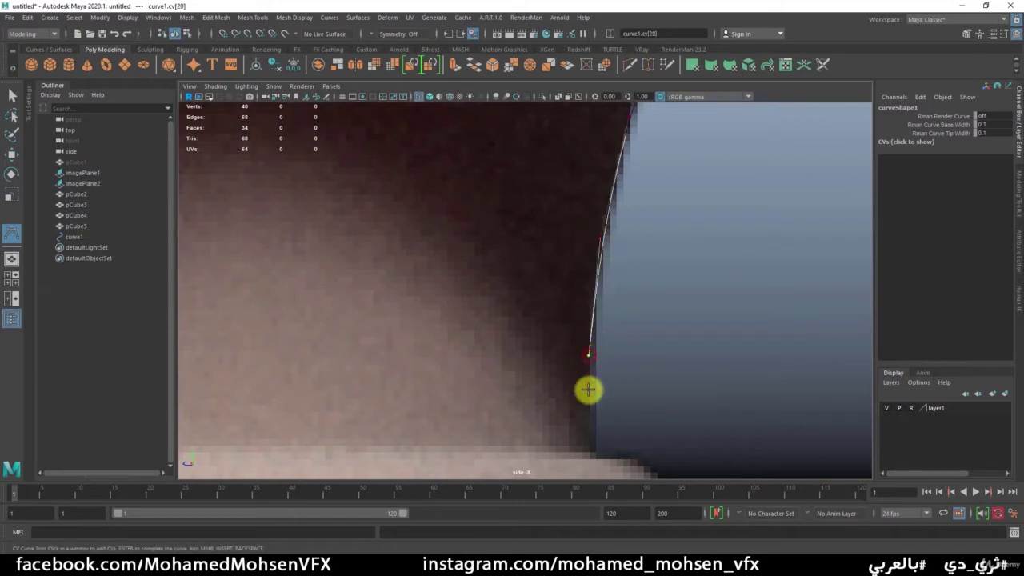
{"action": "left_click", "coordinate": [589, 431]}
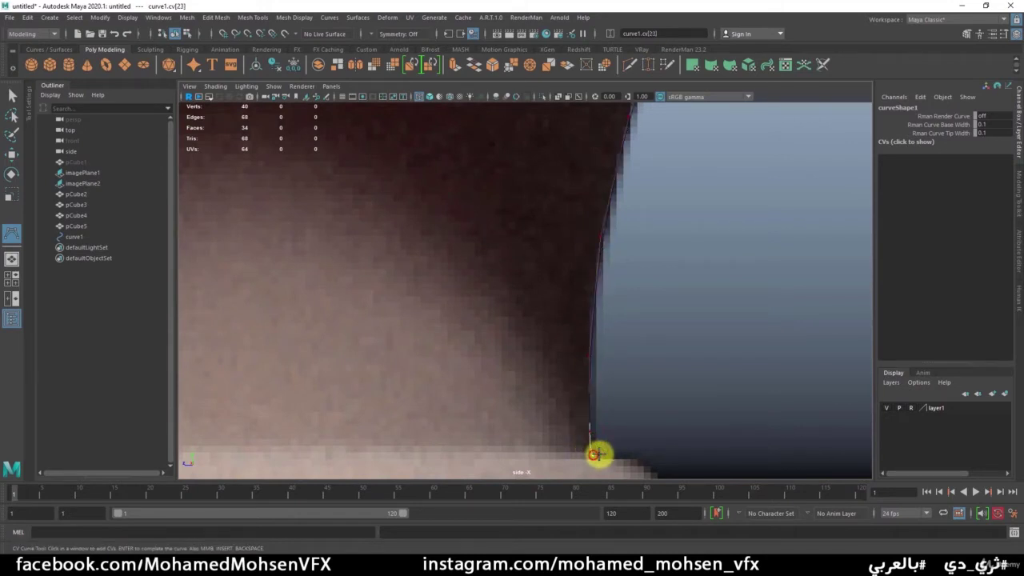
- Place CVs from the corner above the bead, around its rounded side and underneath
{"action": "middle_click_drag", "start_coordinate": [613, 457], "coordinate": [643, 323], "text": "alt"}
{"action": "left_click", "coordinate": [591, 269]}
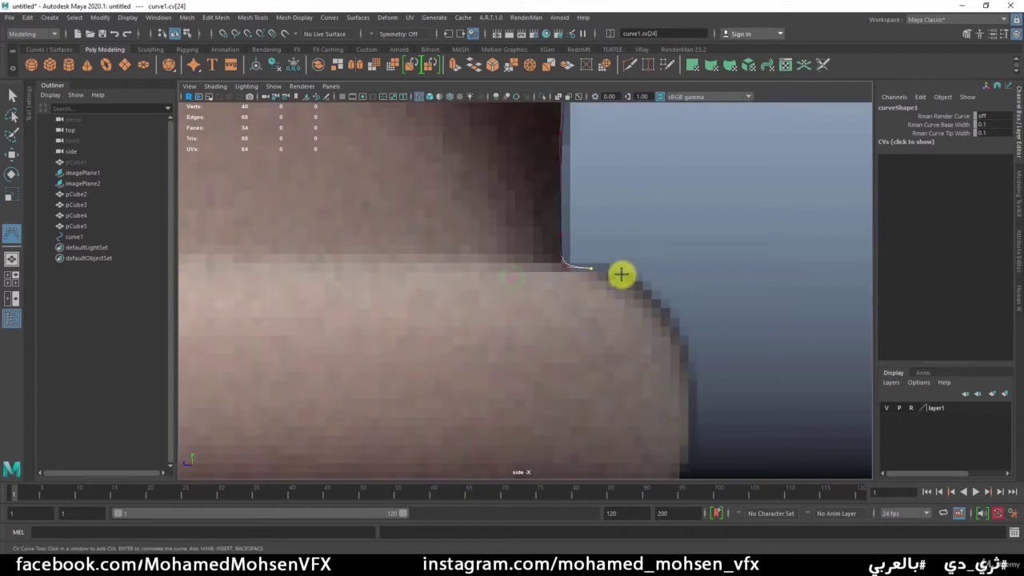
{"action": "left_click", "coordinate": [601, 267]}
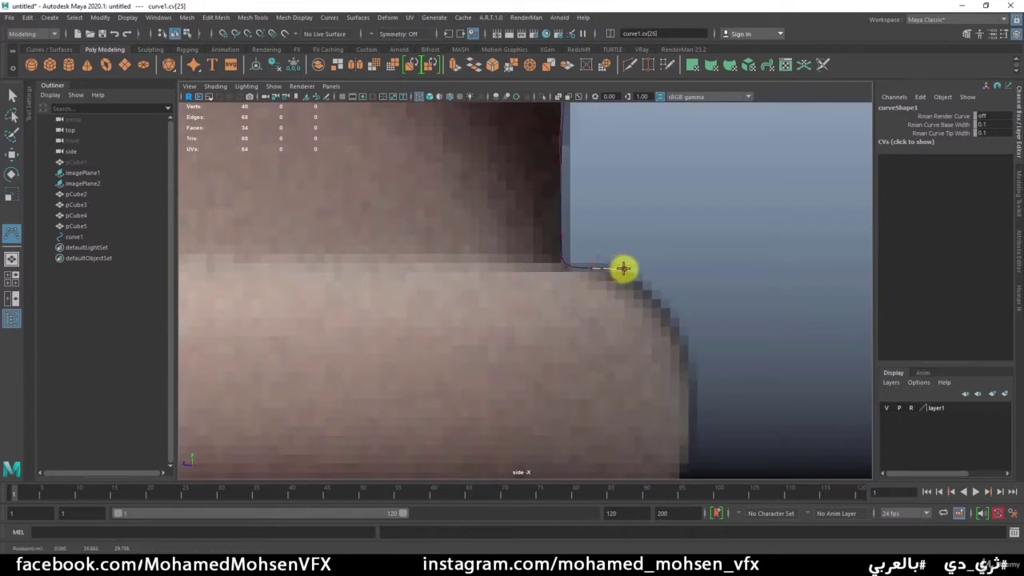
{"action": "left_click", "coordinate": [623, 269]}
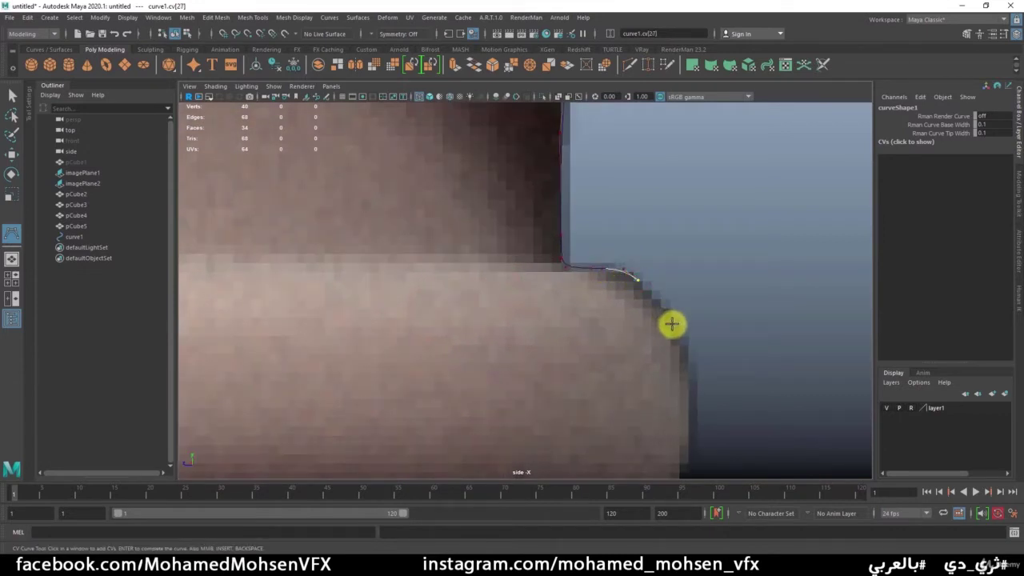
{"action": "middle_click_drag", "start_coordinate": [681, 371], "coordinate": [638, 221], "text": "alt"}
{"action": "left_click", "coordinate": [624, 182]}
{"action": "left_click", "coordinate": [638, 204]}
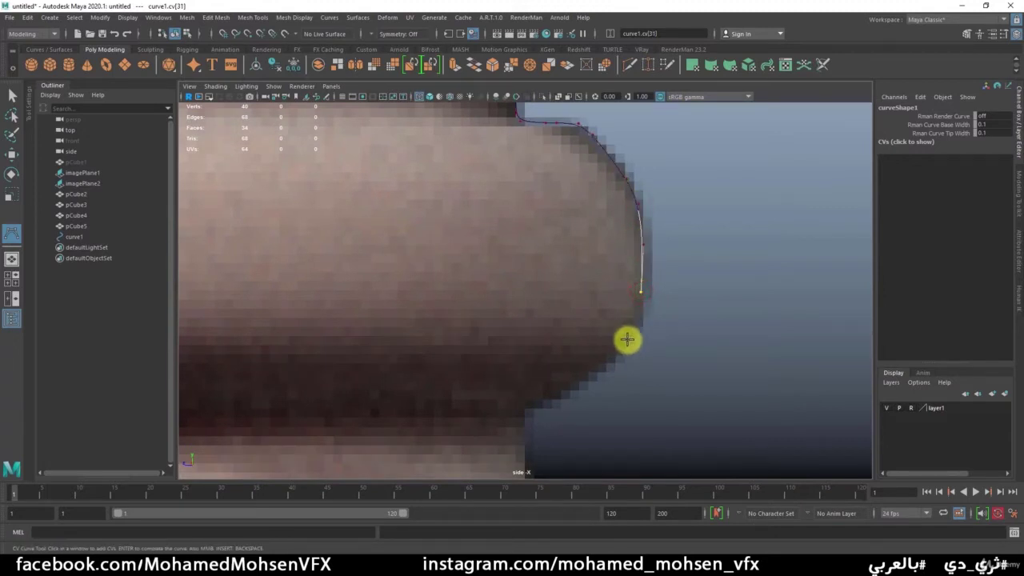
{"action": "left_click_drag", "start_coordinate": [634, 333], "coordinate": [601, 370]}
{"action": "left_click", "coordinate": [601, 370]}
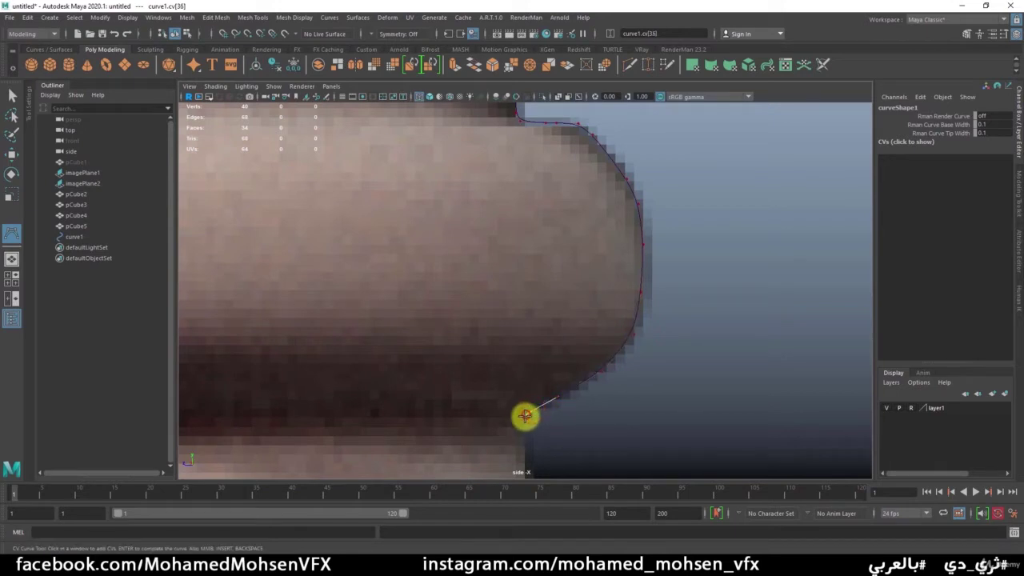
{"action": "mouse_move", "coordinate": [525, 425]}
{"action": "middle_mouse_down", "text": "alt"}
{"action": "mouse_move", "coordinate": [641, 187]}
{"action": "mouse_move", "coordinate": [565, 147]}
{"action": "mouse_move", "coordinate": [553, 204]}
{"action": "middle_mouse_up", "text": "alt"}
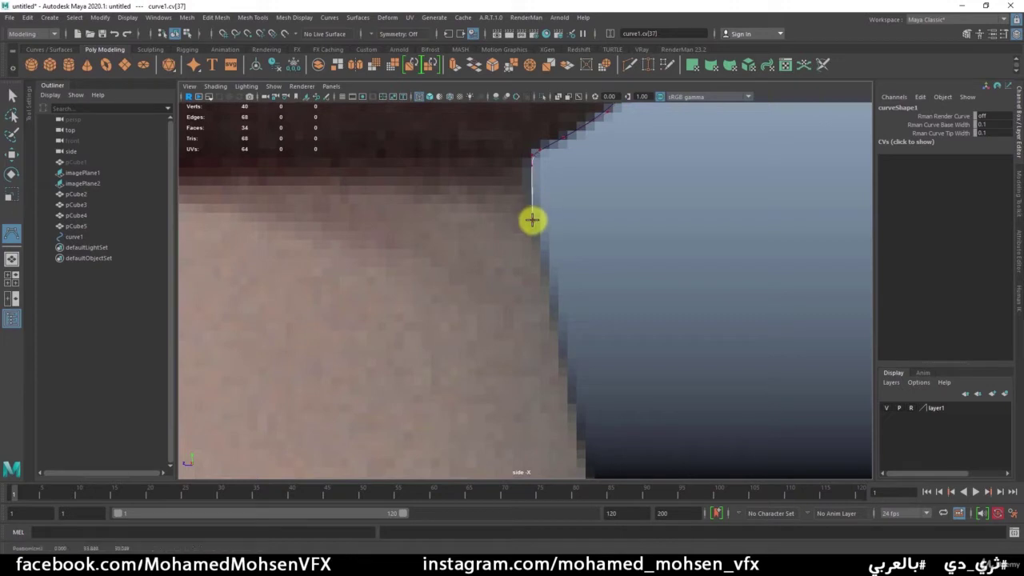
{"action": "left_click", "coordinate": [551, 315]}
- Add CVs along the flaring lower body of the leg
{"action": "middle_click_drag", "start_coordinate": [571, 355], "coordinate": [532, 236], "text": "alt"}
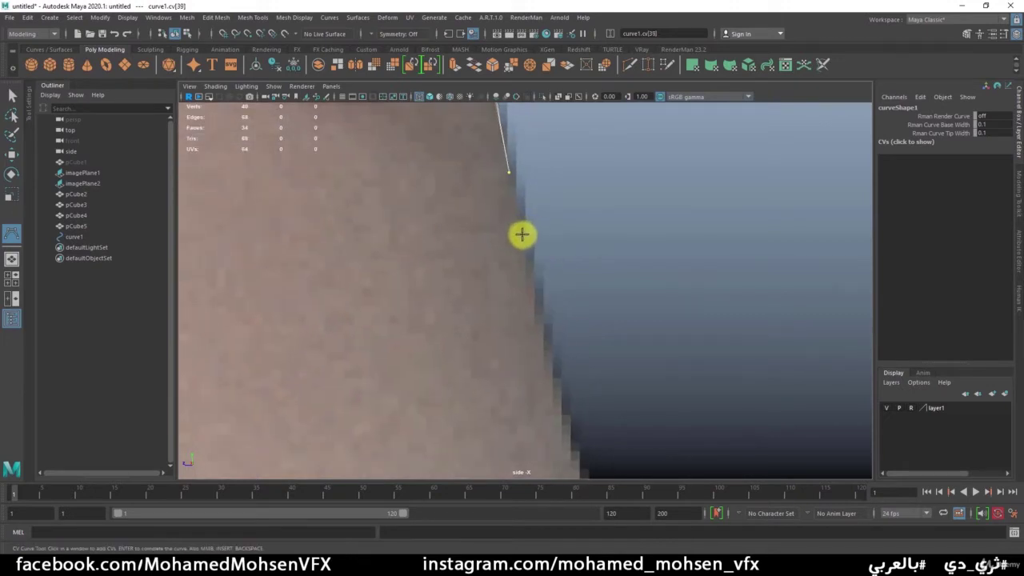
{"action": "left_click", "coordinate": [526, 238]}
{"action": "middle_click_drag", "start_coordinate": [544, 309], "coordinate": [494, 190], "text": "alt"}
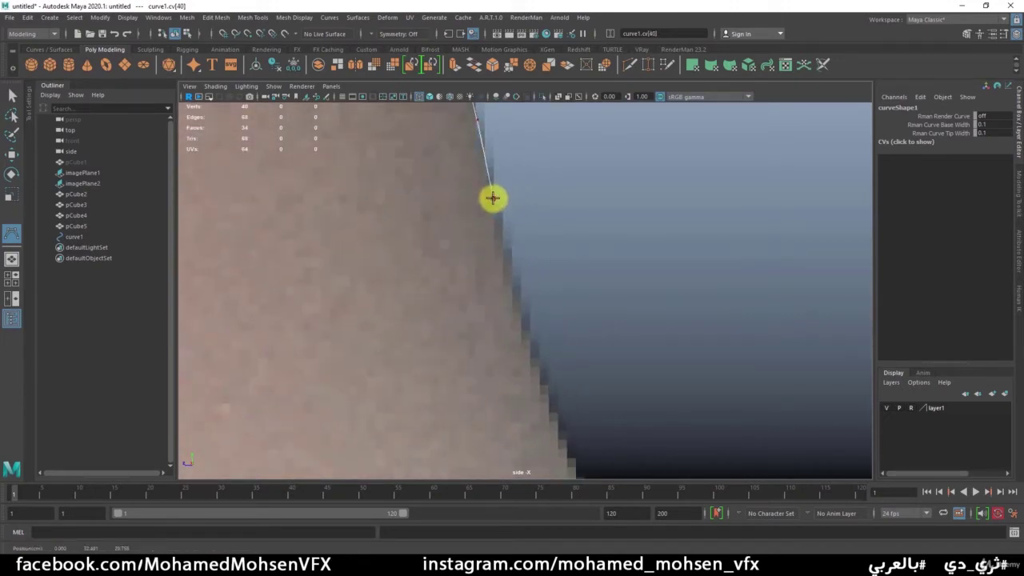
{"action": "left_click", "coordinate": [492, 198]}
{"action": "left_click", "coordinate": [540, 387]}
{"action": "middle_click_drag", "start_coordinate": [572, 391], "coordinate": [513, 171], "text": "alt"}
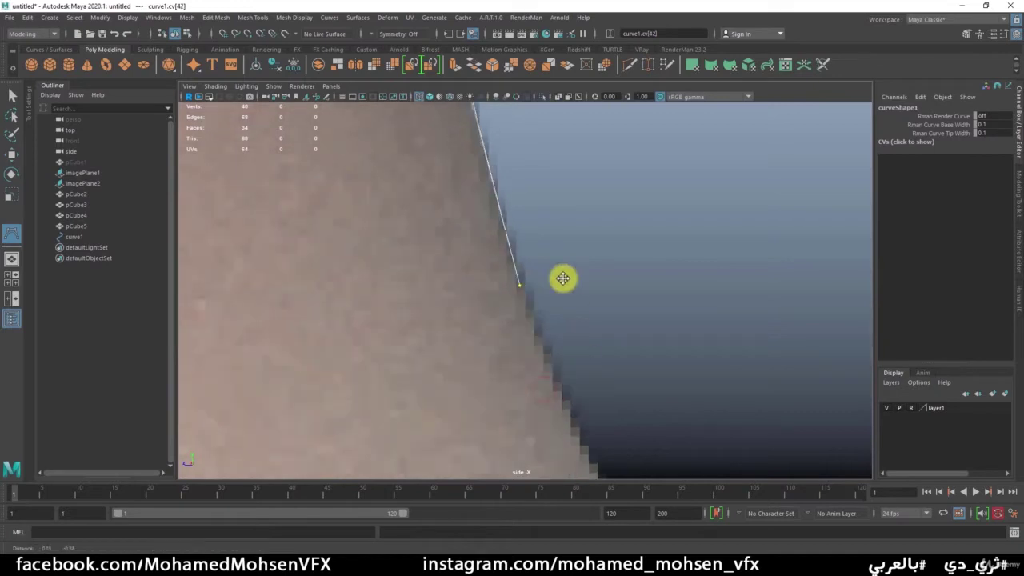
{"action": "scroll", "coordinate": [608, 352], "scroll_direction": "down", "scroll_amount": 5}
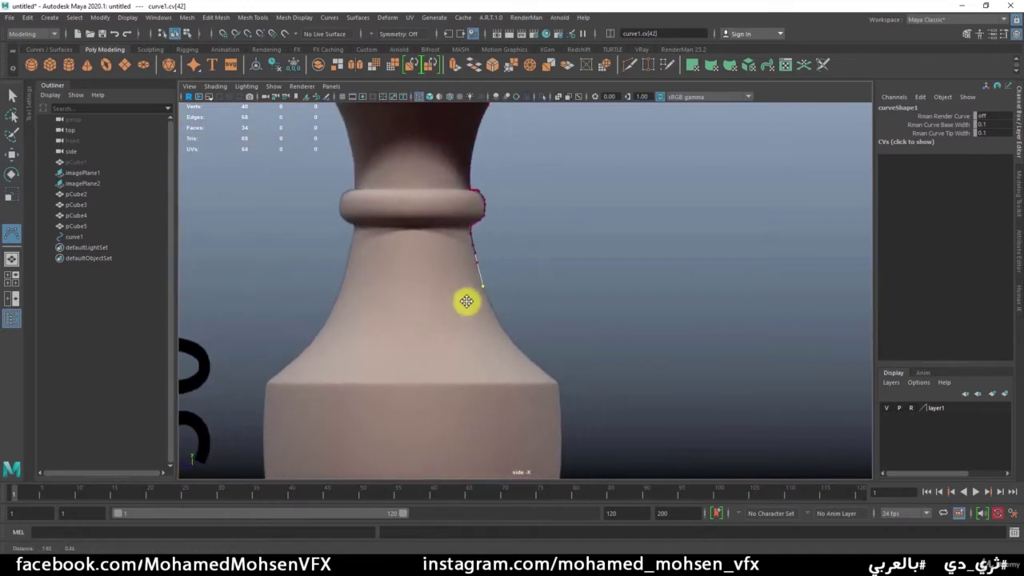
- Remove the misplaced last CV, re-add it, and continue down the flaring and neck edges
{"action": "scroll", "coordinate": [464, 299], "scroll_direction": "up", "scroll_amount": 3}
{"action": "scroll", "coordinate": [560, 341], "scroll_direction": "up", "scroll_amount": 2}
{"action": "scroll", "coordinate": [491, 349], "scroll_direction": "down", "scroll_amount": 2}
{"action": "scroll", "coordinate": [528, 333], "scroll_direction": "up", "scroll_amount": 1}
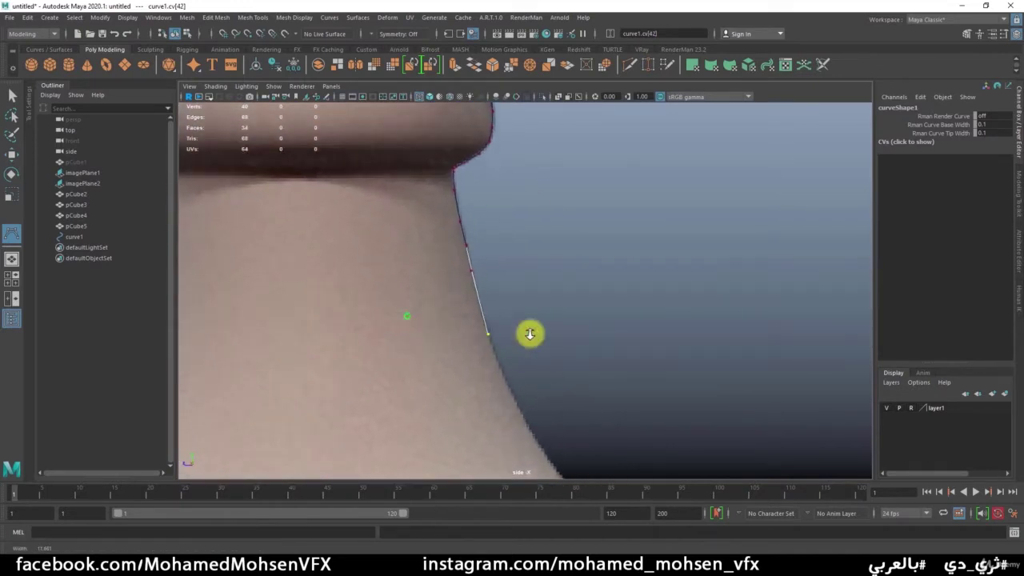
{"action": "scroll", "coordinate": [464, 279], "scroll_direction": "up", "scroll_amount": 3}
{"action": "key", "text": "BackSpace"}
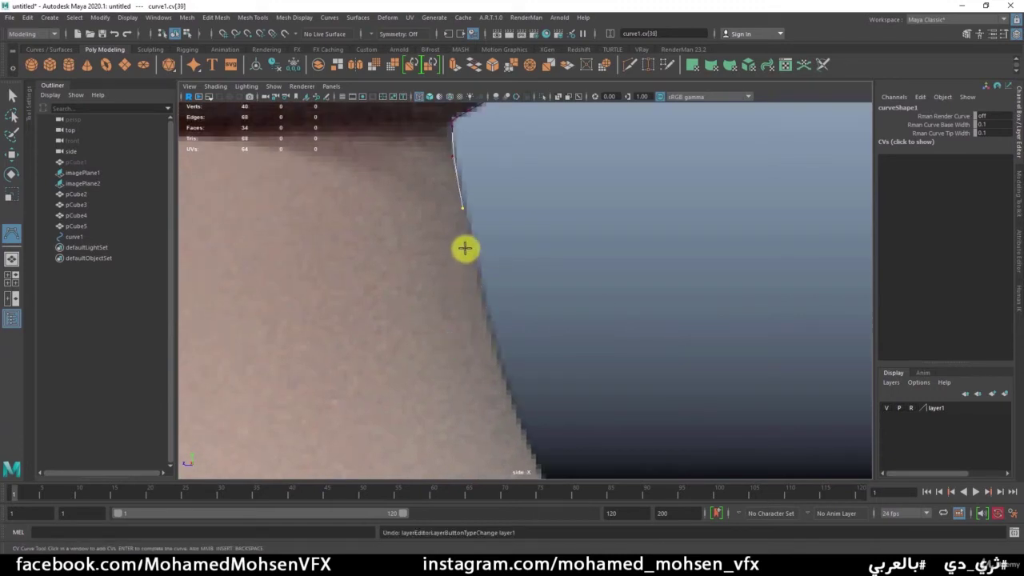
{"action": "left_click", "coordinate": [490, 325]}
{"action": "middle_click_drag", "start_coordinate": [558, 411], "coordinate": [533, 256], "text": "alt"}
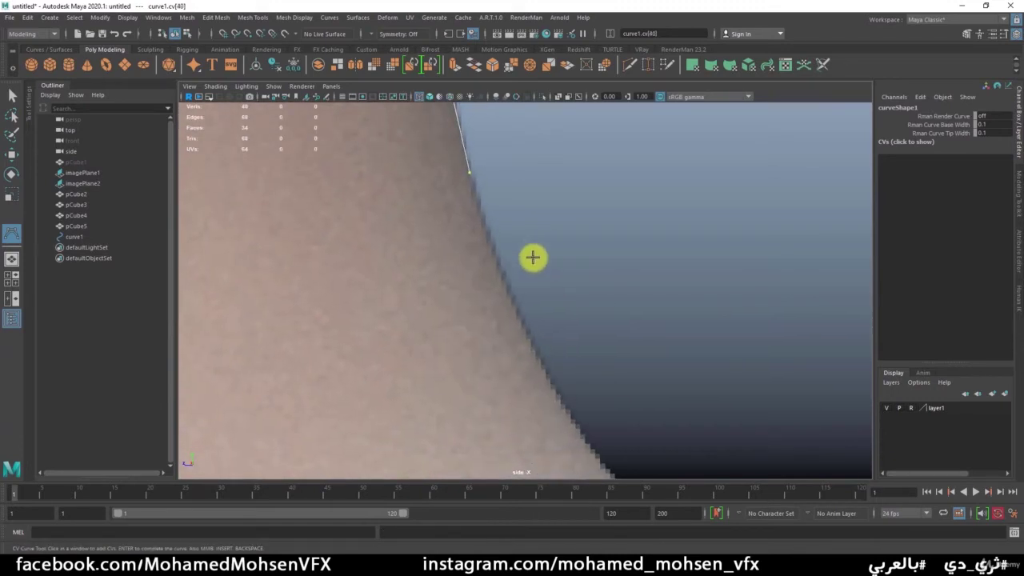
{"action": "left_click", "coordinate": [526, 327]}
{"action": "middle_click_drag", "start_coordinate": [528, 329], "coordinate": [486, 254], "text": "alt"}
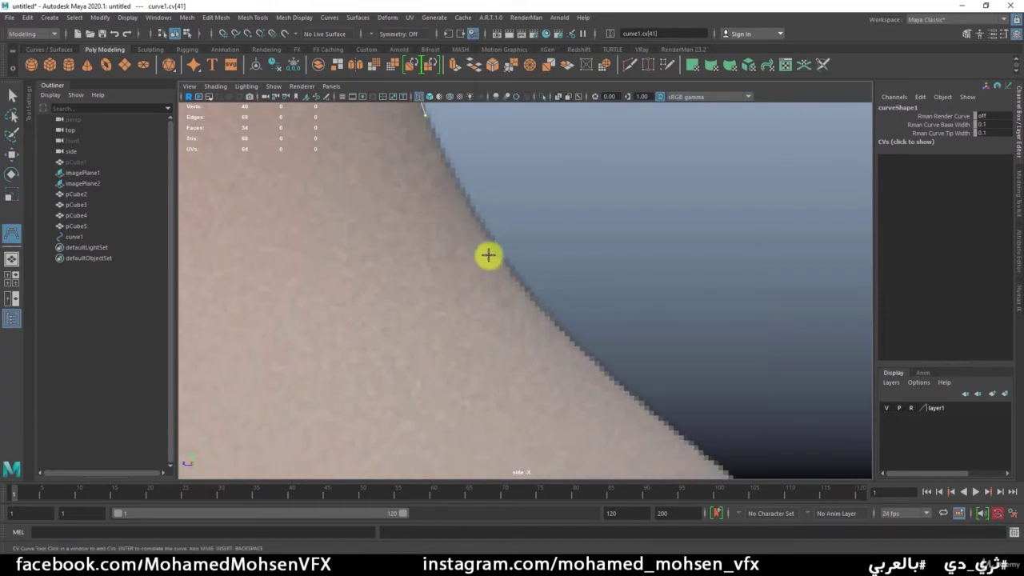
{"action": "left_click", "coordinate": [518, 279]}
{"action": "left_click", "coordinate": [679, 434]}
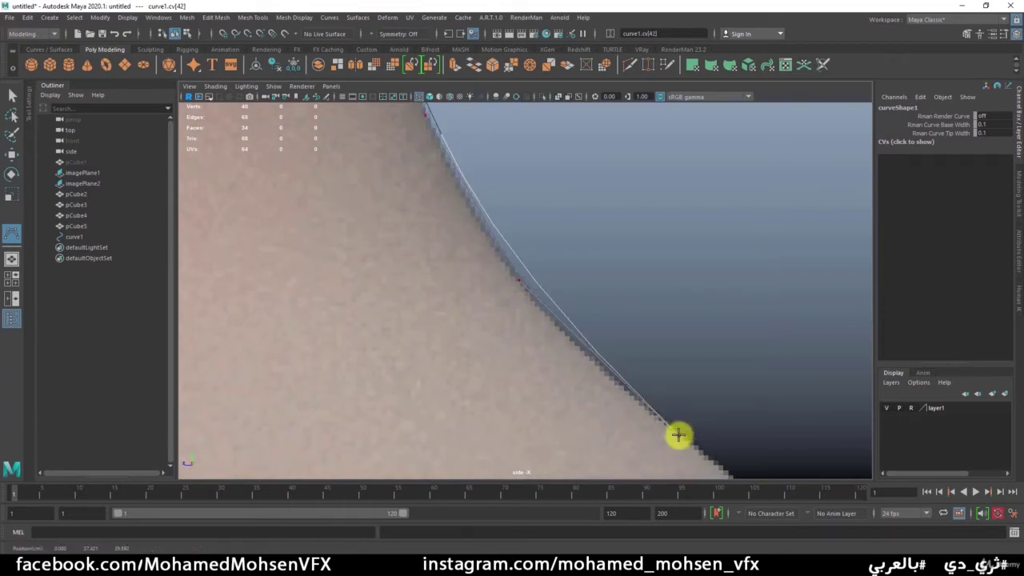
{"action": "mouse_move", "coordinate": [679, 434]}
{"action": "middle_mouse_down", "text": "alt"}
{"action": "mouse_move", "coordinate": [663, 350]}
{"action": "mouse_move", "coordinate": [613, 299]}
{"action": "mouse_move", "coordinate": [503, 290]}
{"action": "mouse_move", "coordinate": [611, 323]}
{"action": "mouse_move", "coordinate": [522, 182]}
{"action": "middle_mouse_up", "text": "alt"}
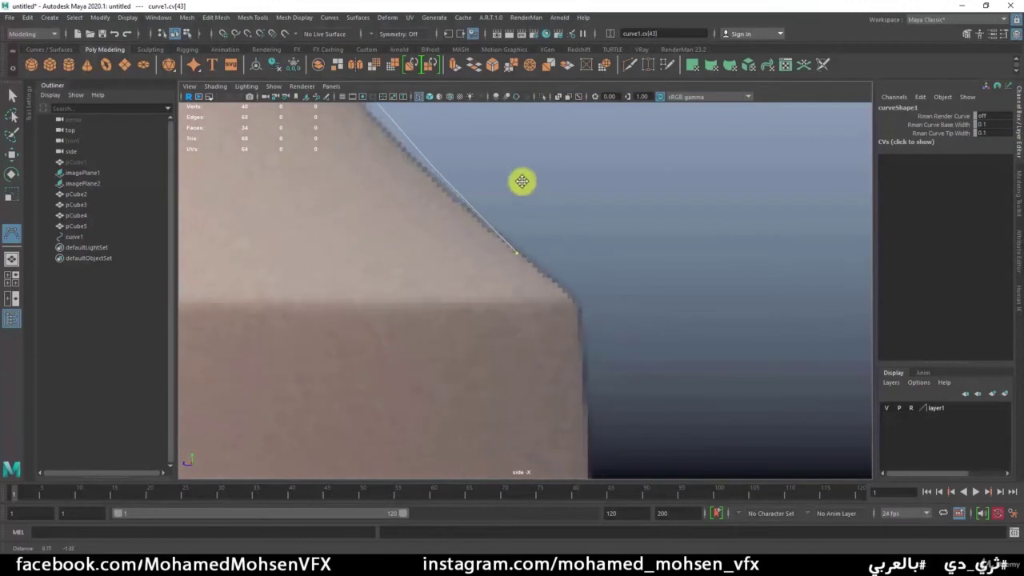
- Add CVs around the box corner and further down the bulb edge
{"action": "left_click", "coordinate": [555, 277]}
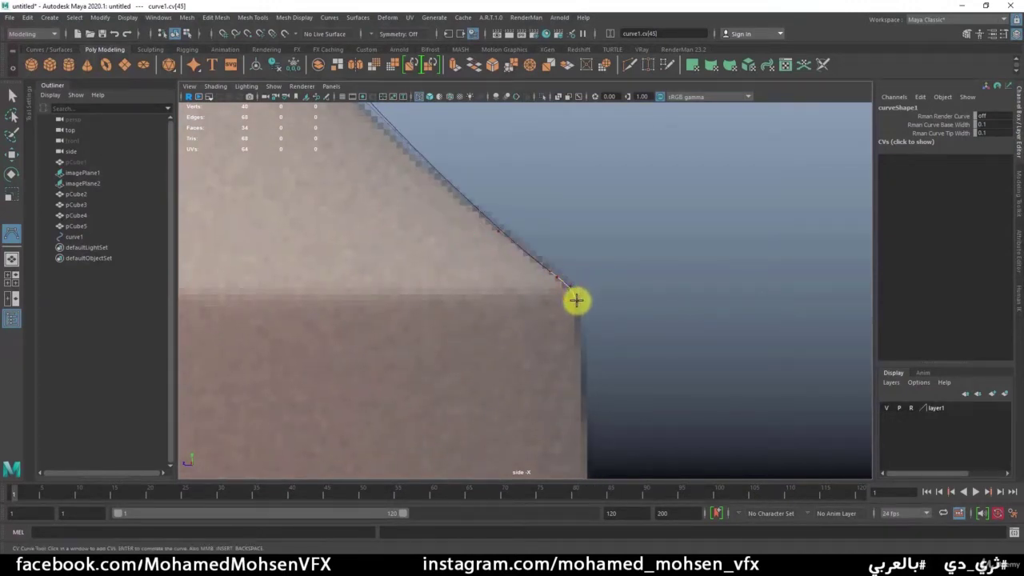
{"action": "left_click", "coordinate": [576, 300]}
{"action": "middle_click_drag", "start_coordinate": [577, 300], "coordinate": [571, 200], "text": "alt"}
{"action": "left_click", "coordinate": [582, 236]}
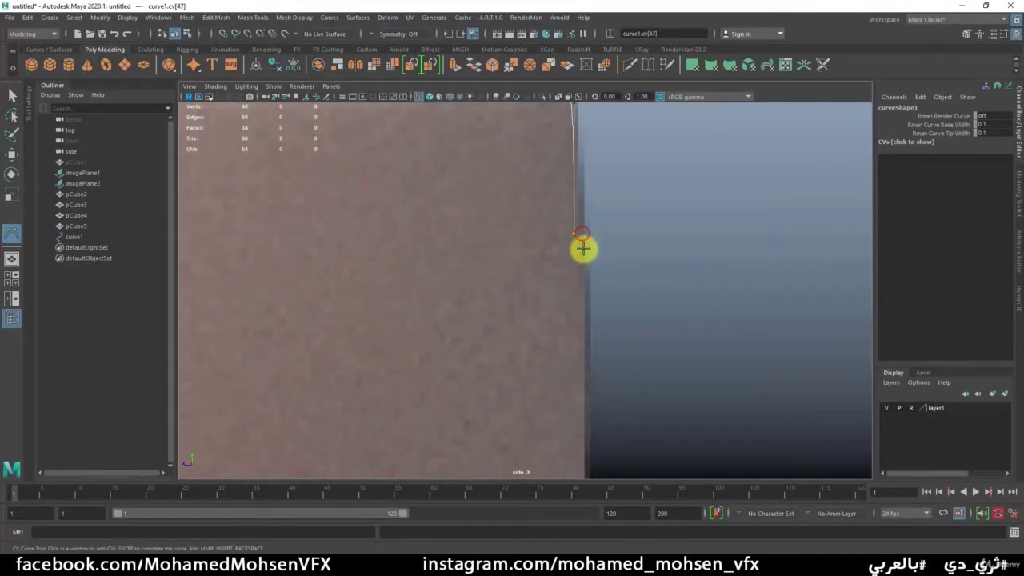
{"action": "middle_click_drag", "start_coordinate": [584, 248], "coordinate": [601, 152], "text": "alt"}
{"action": "mouse_move", "coordinate": [601, 151]}
{"action": "right_mouse_down", "text": "alt"}
{"action": "mouse_move", "coordinate": [597, 256]}
{"action": "mouse_move", "coordinate": [509, 252]}
{"action": "mouse_move", "coordinate": [555, 259]}
{"action": "mouse_move", "coordinate": [592, 286]}
{"action": "right_mouse_up", "text": "alt"}
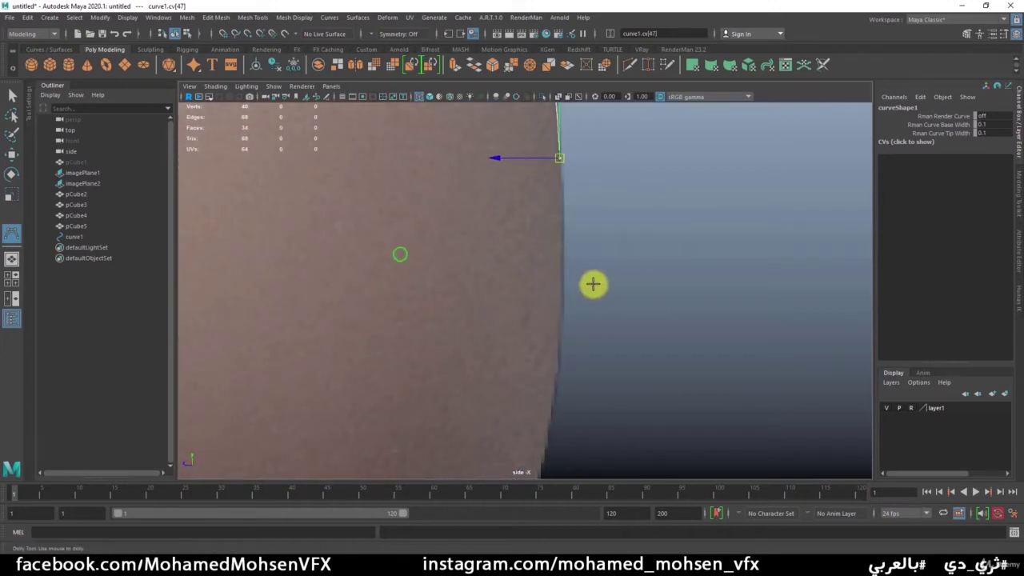
{"action": "left_click", "coordinate": [568, 207]}
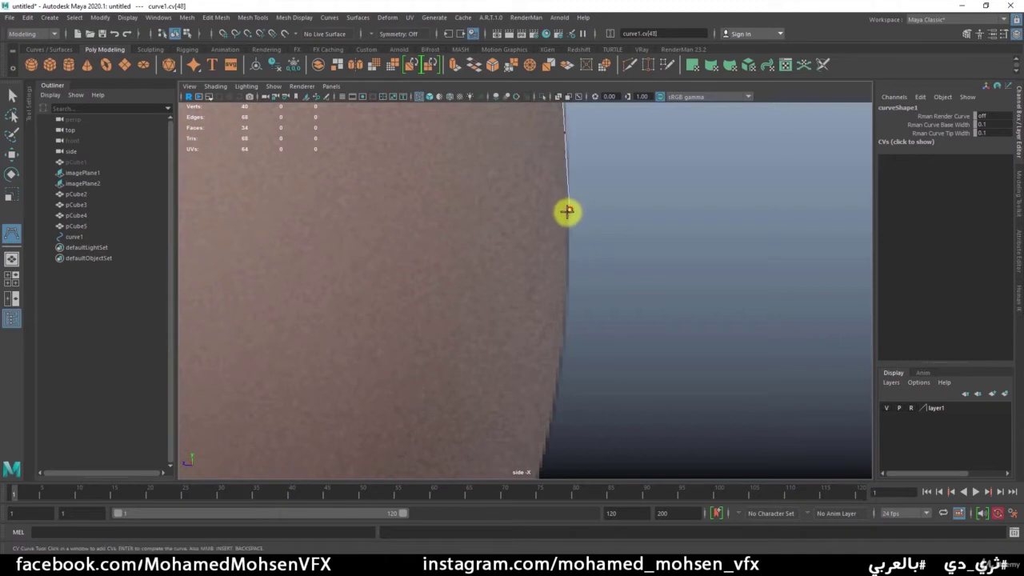
{"action": "left_click", "coordinate": [568, 298]}
- Trace the bulb's curved lower edge down to where it meets the base
{"action": "mouse_move", "coordinate": [567, 299]}
{"action": "right_mouse_down", "text": "alt"}
{"action": "mouse_move", "coordinate": [584, 286]}
{"action": "mouse_move", "coordinate": [617, 286]}
{"action": "right_mouse_up", "text": "alt"}
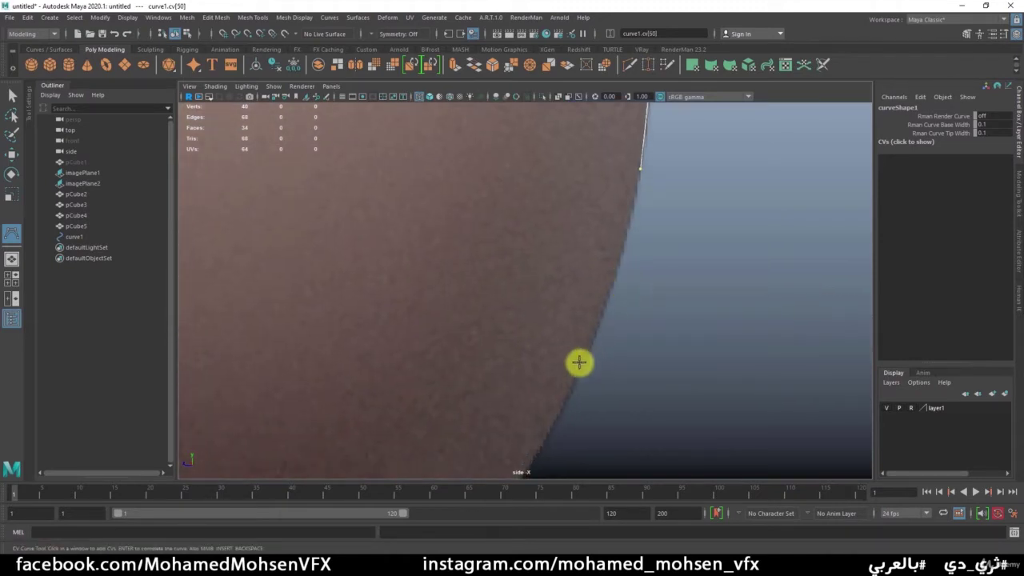
{"action": "left_click_drag", "start_coordinate": [587, 360], "coordinate": [608, 307]}
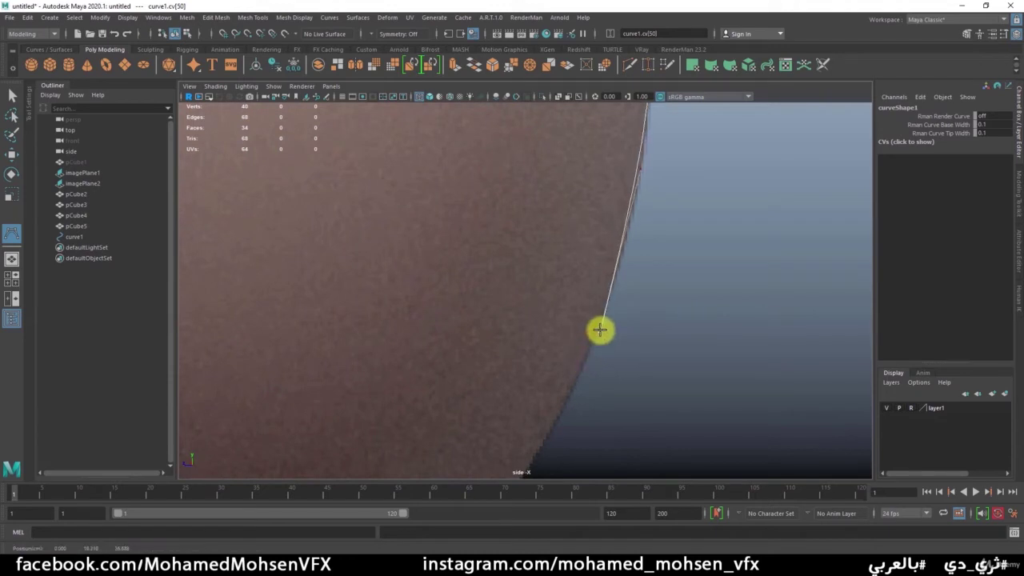
{"action": "left_click", "coordinate": [556, 423]}
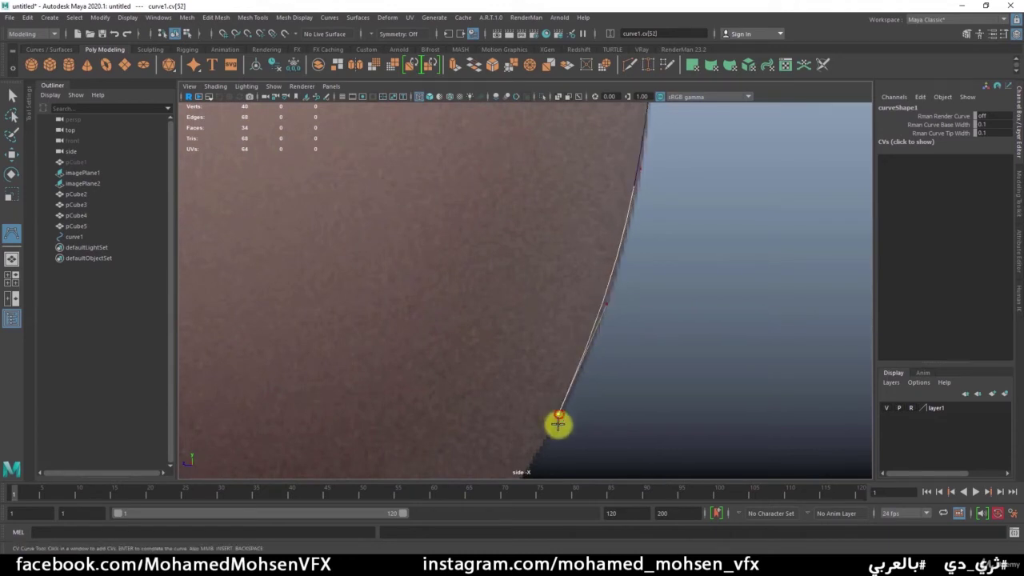
{"action": "right_click_drag", "start_coordinate": [555, 423], "coordinate": [712, 171], "text": "alt"}
{"action": "left_click", "coordinate": [656, 240]}
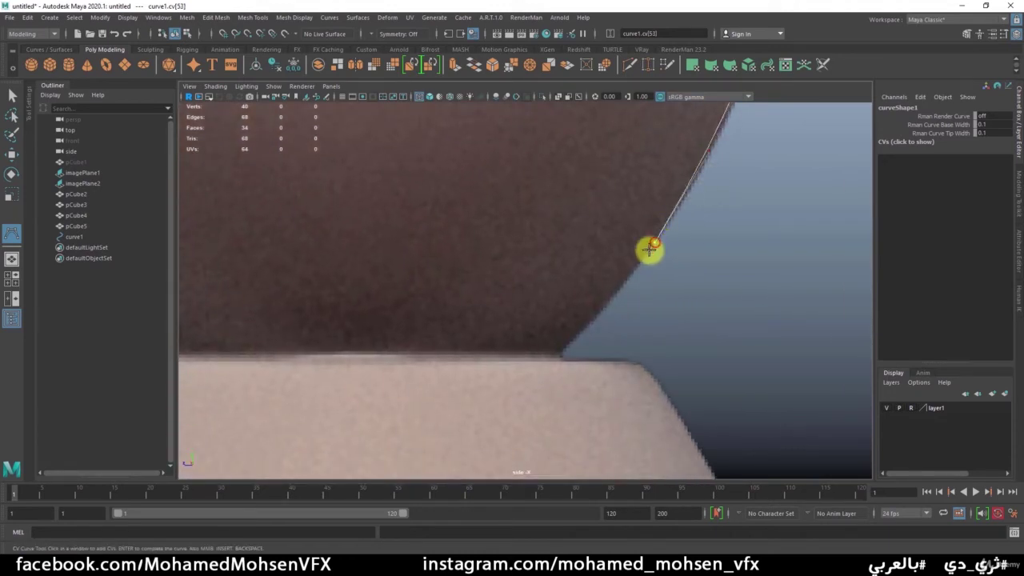
{"action": "left_click", "coordinate": [612, 299]}
{"action": "left_click", "coordinate": [576, 340]}
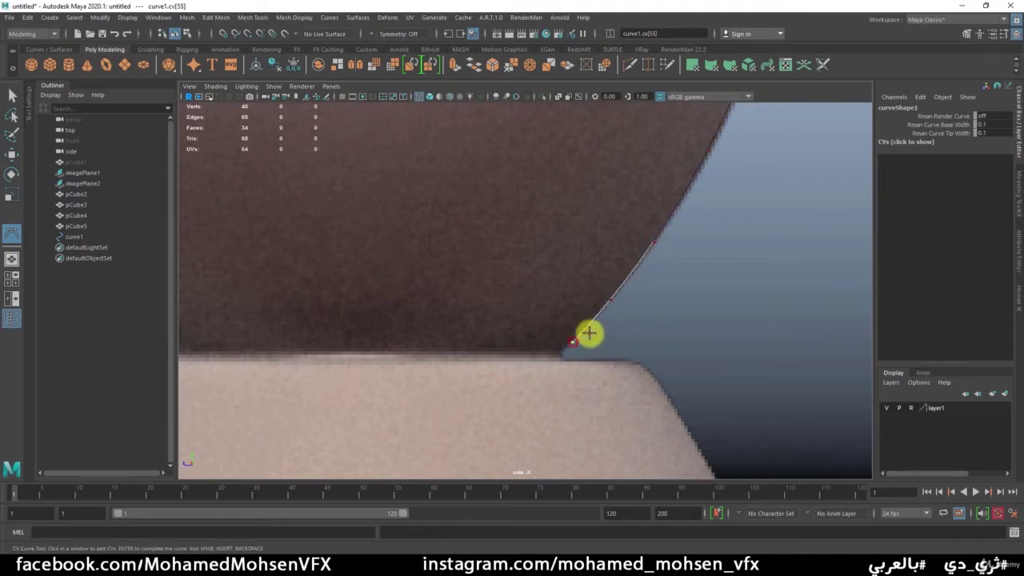
{"action": "middle_click_drag", "start_coordinate": [590, 334], "coordinate": [357, 247], "text": "alt"}
{"action": "mouse_move", "coordinate": [357, 248]}
{"action": "right_mouse_down", "text": "alt"}
{"action": "mouse_move", "coordinate": [712, 267]}
{"action": "mouse_move", "coordinate": [503, 282]}
{"action": "right_mouse_up", "text": "alt"}
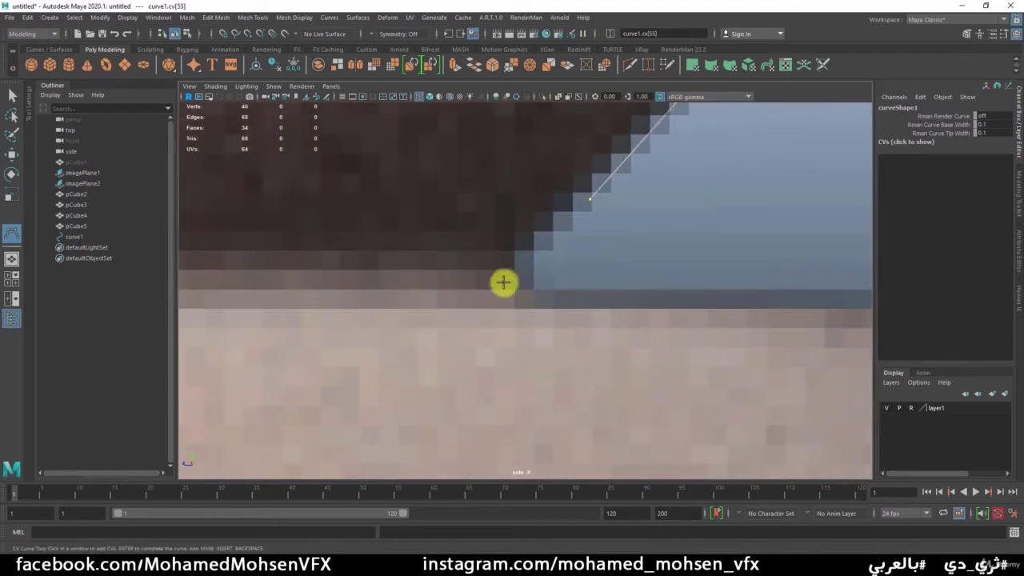
- Add curve points around the base corner and along the lower ledge to its outer end
{"action": "left_click", "coordinate": [529, 247]}
{"action": "left_click", "coordinate": [519, 273]}
{"action": "left_click", "coordinate": [523, 295]}
{"action": "left_click", "coordinate": [590, 299]}
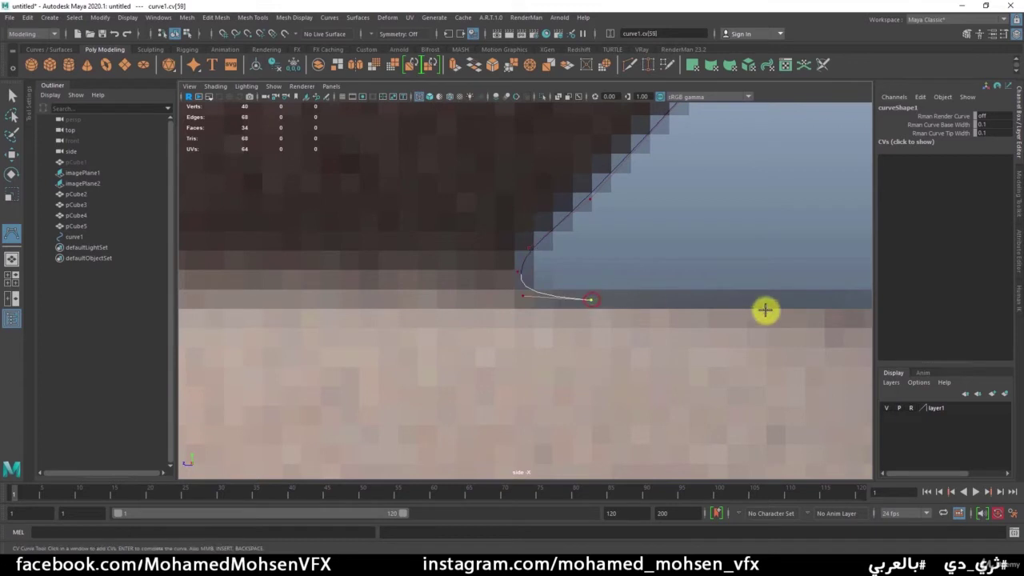
{"action": "middle_click_drag", "start_coordinate": [763, 309], "coordinate": [471, 297], "text": "alt"}
{"action": "left_click", "coordinate": [559, 293]}
{"action": "left_click", "coordinate": [633, 293]}
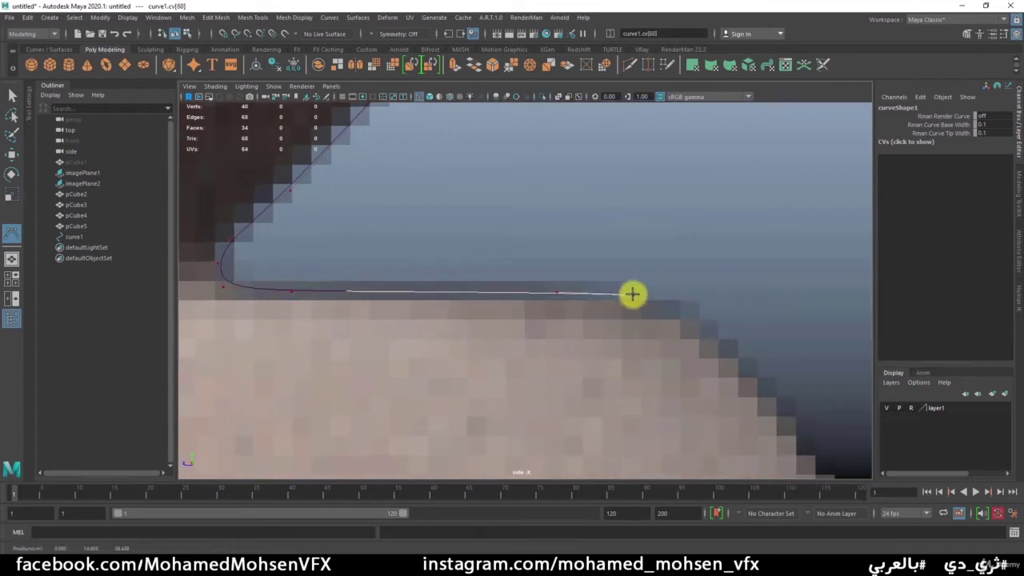
{"action": "left_click", "coordinate": [677, 306]}
{"action": "middle_click_drag", "start_coordinate": [743, 381], "coordinate": [471, 210], "text": "alt"}
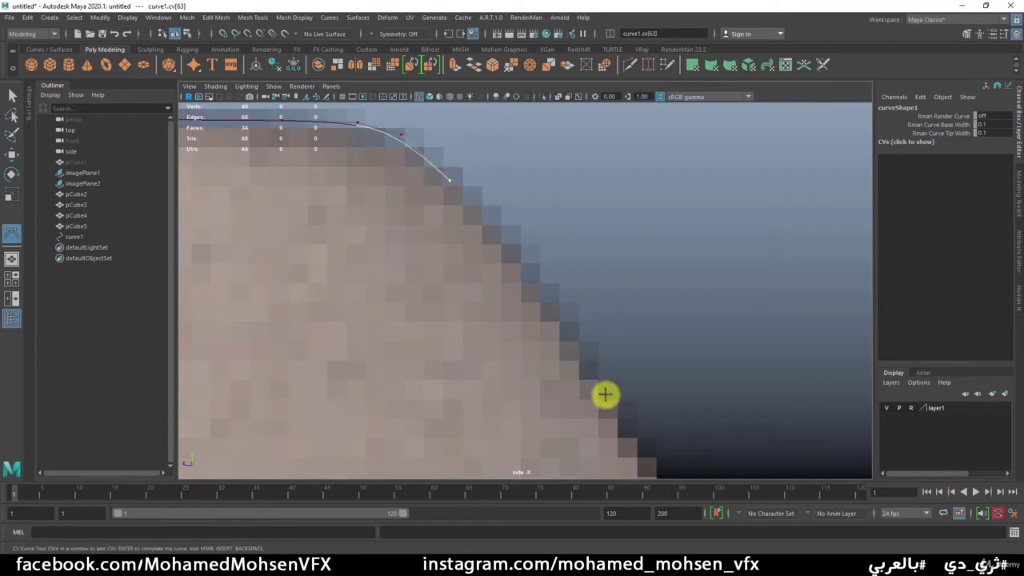
{"action": "left_click", "coordinate": [603, 395]}
- Continue the profile down the base's sloping edge and curved flare to the step corner
{"action": "middle_click_drag", "start_coordinate": [603, 396], "coordinate": [502, 131], "text": "alt"}
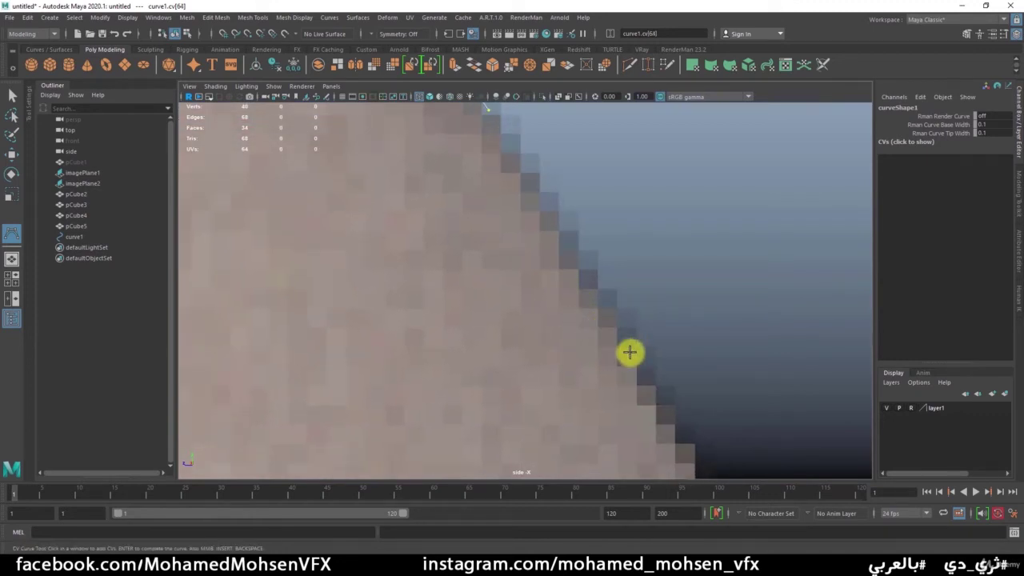
{"action": "scroll", "coordinate": [622, 338], "scroll_direction": "down", "scroll_amount": 5}
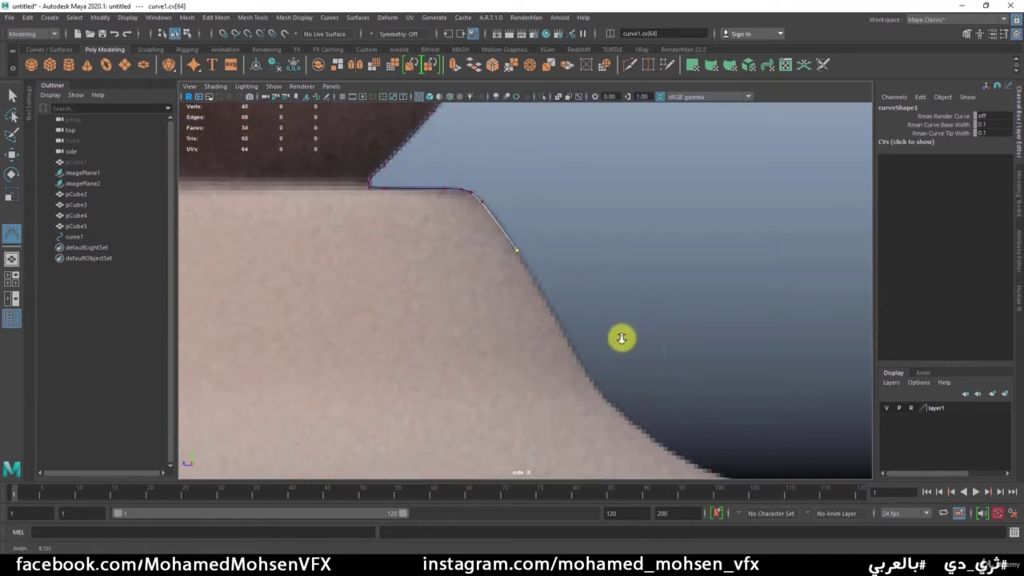
{"action": "left_click", "coordinate": [558, 321]}
{"action": "left_click", "coordinate": [595, 384]}
{"action": "mouse_move", "coordinate": [595, 384]}
{"action": "middle_mouse_down", "text": "alt"}
{"action": "mouse_move", "coordinate": [590, 251]}
{"action": "mouse_move", "coordinate": [510, 243]}
{"action": "middle_mouse_up", "text": "alt"}
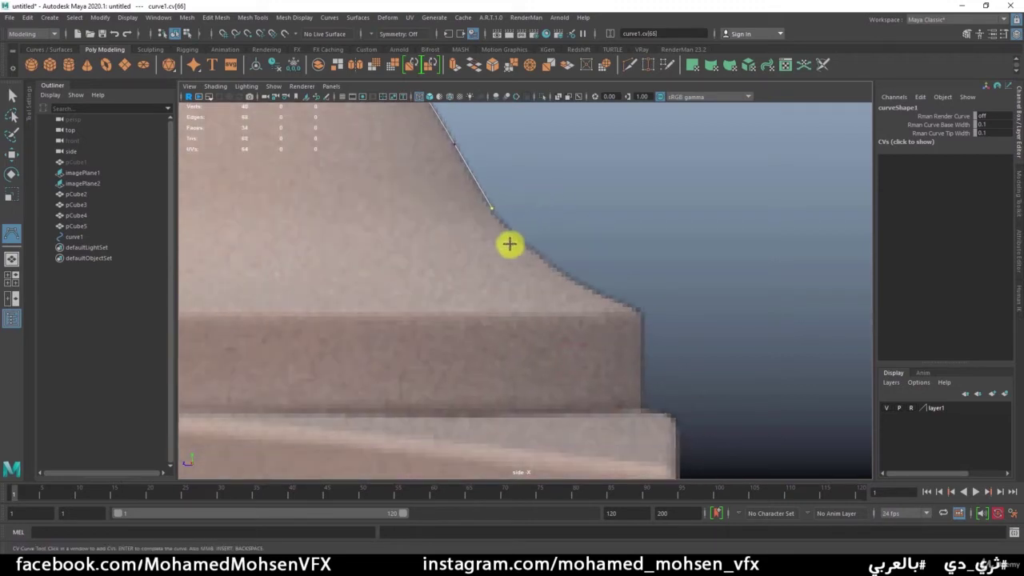
{"action": "left_click", "coordinate": [523, 242]}
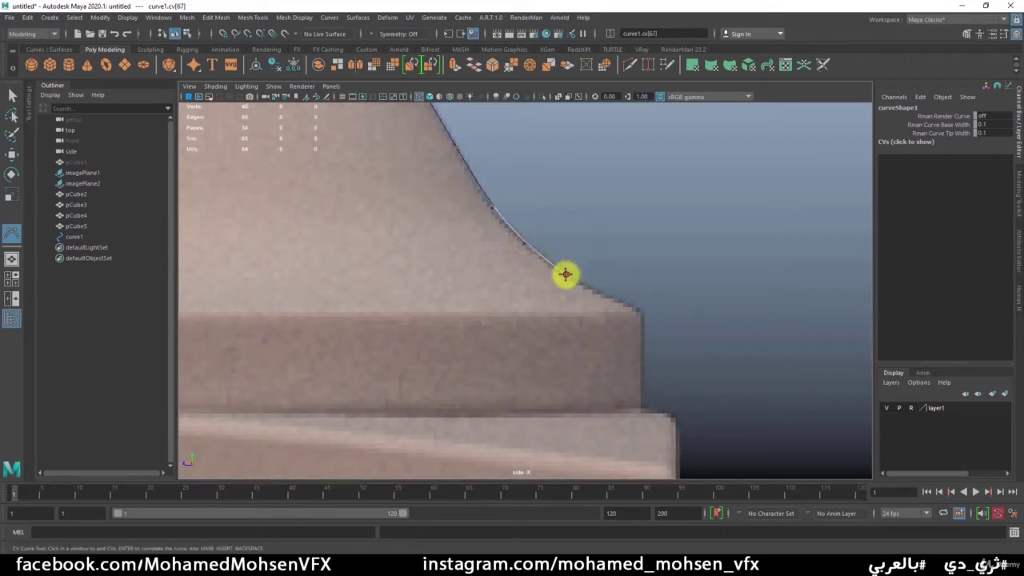
{"action": "left_click", "coordinate": [565, 275]}
{"action": "left_click", "coordinate": [619, 300]}
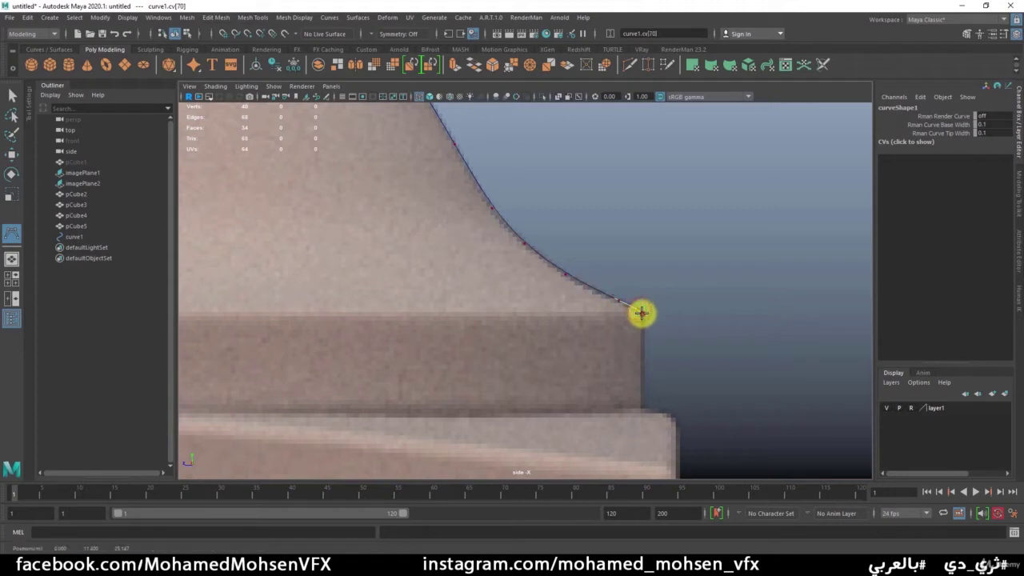
{"action": "left_click", "coordinate": [642, 313]}
{"action": "left_click", "coordinate": [642, 320]}
{"action": "mouse_move", "coordinate": [643, 321]}
{"action": "middle_mouse_down", "text": "alt"}
{"action": "mouse_move", "coordinate": [640, 258]}
{"action": "mouse_move", "coordinate": [617, 175]}
{"action": "middle_mouse_up", "text": "alt"}
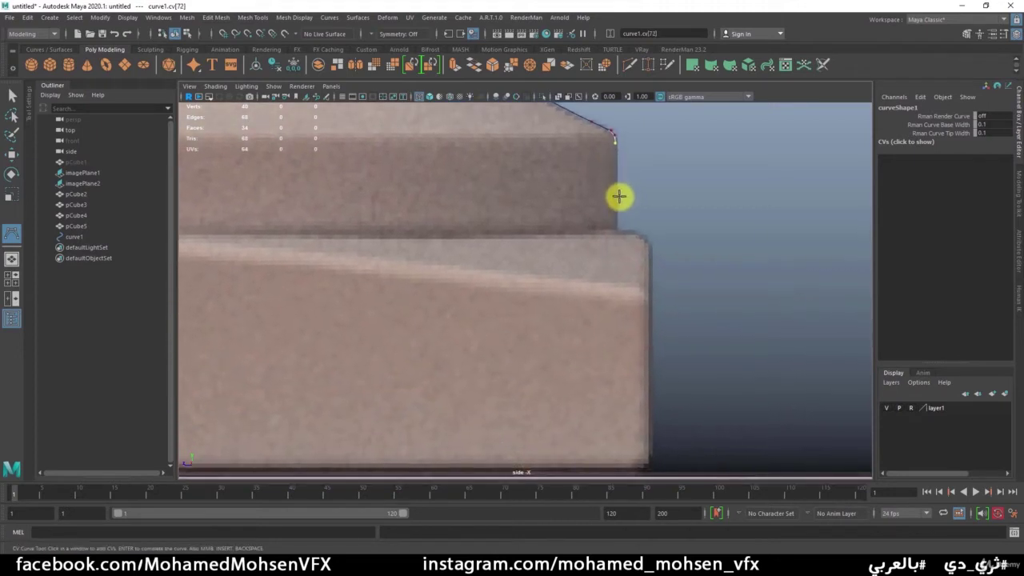
{"action": "left_click", "coordinate": [617, 204]}
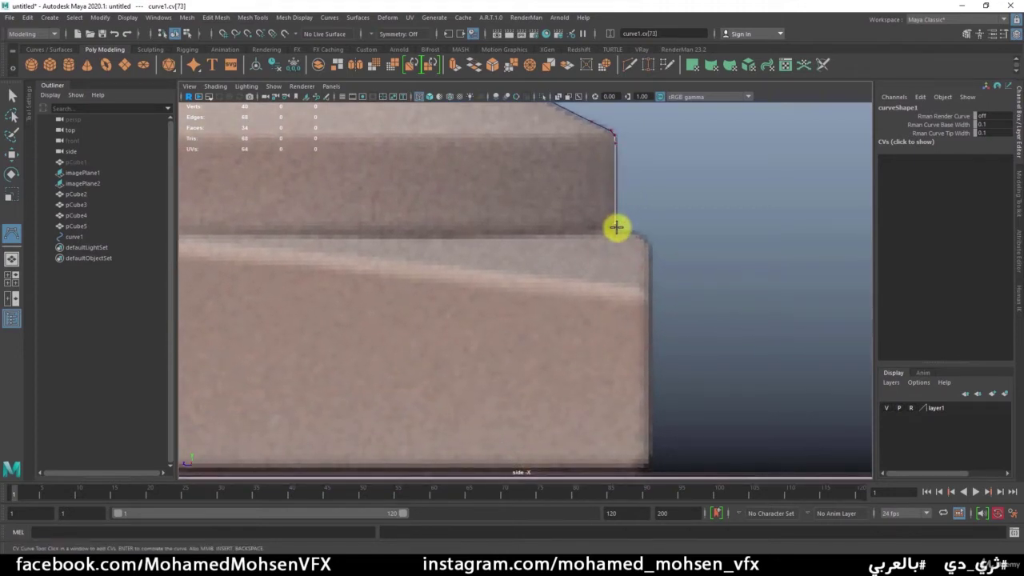
- Place the last points along the step's top edge to the centre line and finish curve1
{"action": "scroll", "coordinate": [632, 237], "scroll_direction": "up", "scroll_amount": 2}
{"action": "scroll", "coordinate": [569, 240], "scroll_direction": "up", "scroll_amount": 2}
{"action": "scroll", "coordinate": [731, 259], "scroll_direction": "up", "scroll_amount": 2}
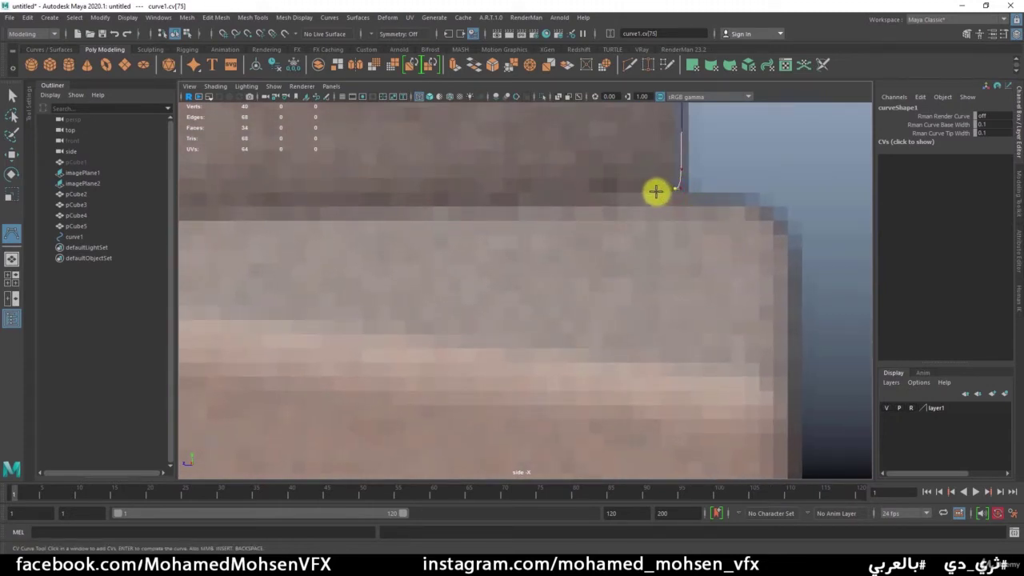
{"action": "middle_click_drag", "start_coordinate": [523, 201], "coordinate": [728, 210], "text": "alt"}
{"action": "left_click", "coordinate": [424, 205]}
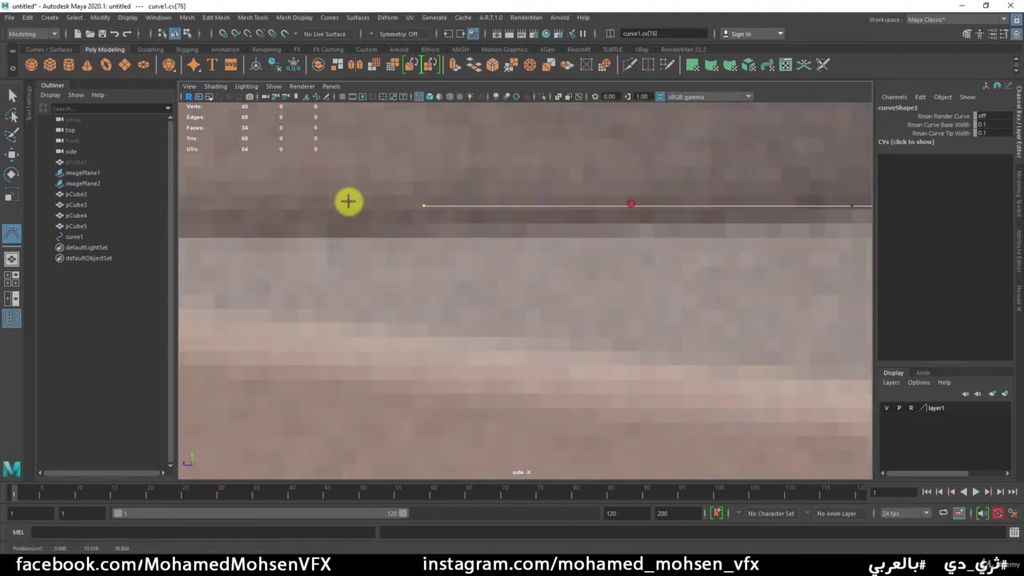
{"action": "left_click", "coordinate": [348, 201]}
{"action": "mouse_move", "coordinate": [715, 254]}
{"action": "right_mouse_down", "text": "alt"}
{"action": "mouse_move", "coordinate": [361, 233]}
{"action": "mouse_move", "coordinate": [507, 258]}
{"action": "right_mouse_up", "text": "alt"}
{"action": "middle_click_drag", "start_coordinate": [507, 258], "coordinate": [696, 305], "text": "alt"}
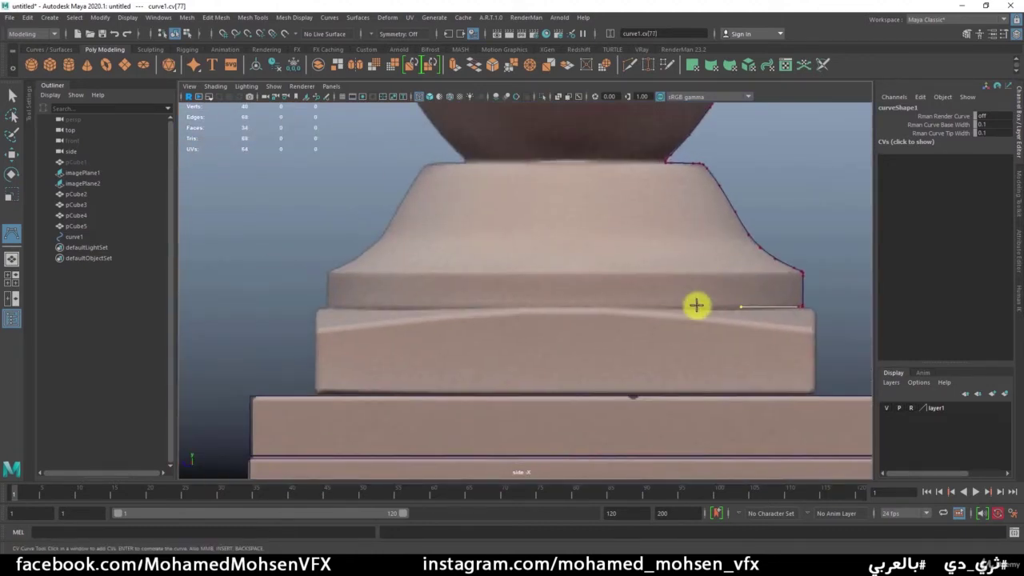
{"action": "left_click", "coordinate": [673, 308]}
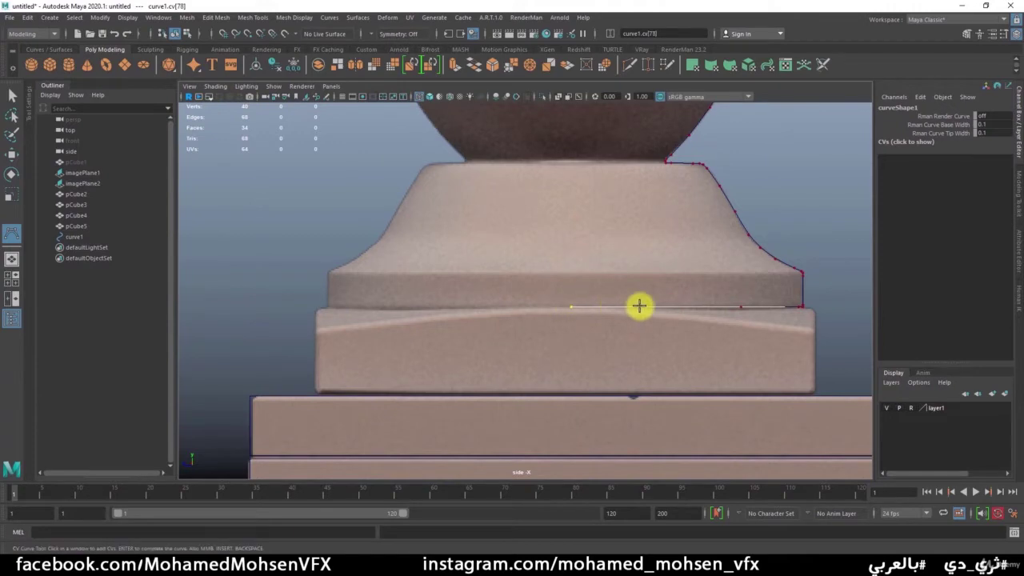
{"action": "key", "text": "Return"}
{"action": "key", "text": "space"}
{"action": "key", "text": "space"}
{"action": "key", "text": "f"}
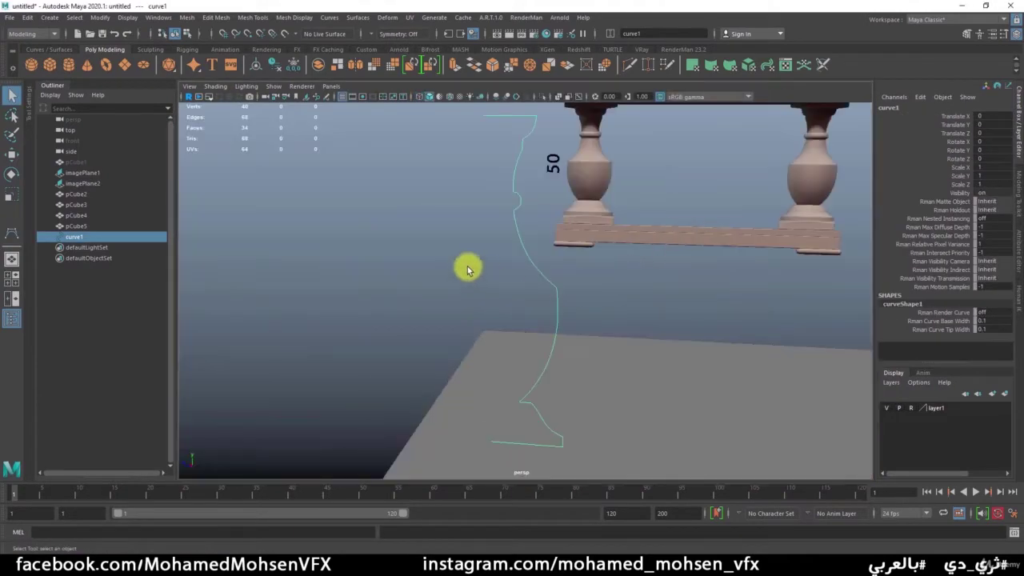
{"action": "mouse_move", "coordinate": [466, 267]}
{"action": "left_mouse_down", "text": "alt"}
{"action": "mouse_move", "coordinate": [734, 267]}
{"action": "mouse_move", "coordinate": [713, 251]}
{"action": "mouse_move", "coordinate": [551, 251]}
{"action": "mouse_move", "coordinate": [444, 267]}
{"action": "mouse_move", "coordinate": [524, 270]}
{"action": "mouse_move", "coordinate": [536, 247]}
{"action": "left_mouse_up", "text": "alt"}
{"action": "key", "text": "w"}
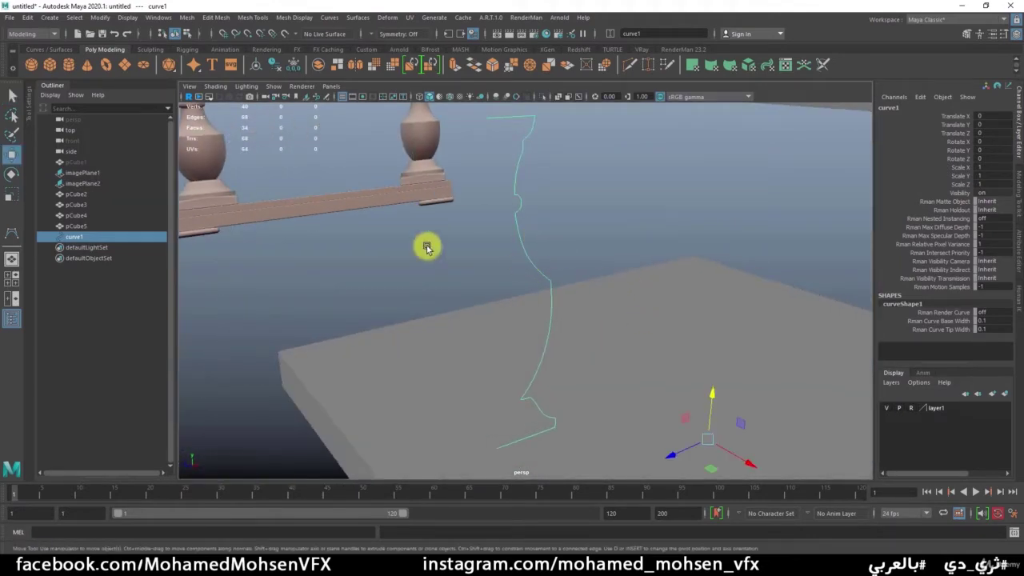
{"action": "mouse_move", "coordinate": [351, 312]}
{"action": "left_mouse_down", "text": "alt"}
{"action": "mouse_move", "coordinate": [400, 297]}
{"action": "mouse_move", "coordinate": [400, 311]}
{"action": "mouse_move", "coordinate": [377, 297]}
{"action": "mouse_move", "coordinate": [487, 336]}
{"action": "mouse_move", "coordinate": [469, 329]}
{"action": "left_mouse_up", "text": "alt"}
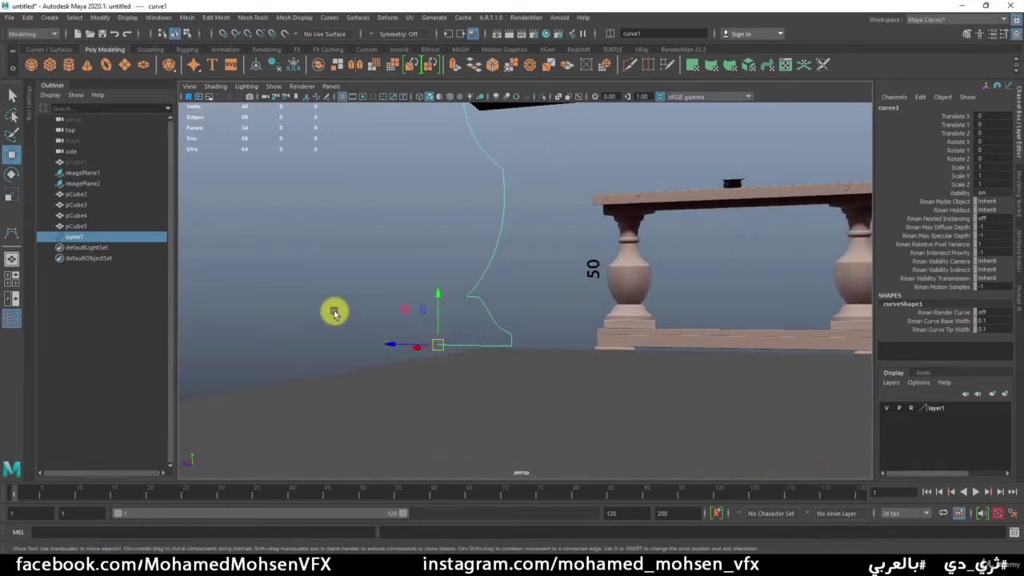
{"action": "mouse_move", "coordinate": [334, 309]}
{"action": "left_mouse_down", "text": "alt"}
{"action": "mouse_move", "coordinate": [448, 277]}
{"action": "mouse_move", "coordinate": [375, 293]}
{"action": "mouse_move", "coordinate": [424, 293]}
{"action": "mouse_move", "coordinate": [412, 262]}
{"action": "mouse_move", "coordinate": [423, 267]}
{"action": "left_mouse_up", "text": "alt"}
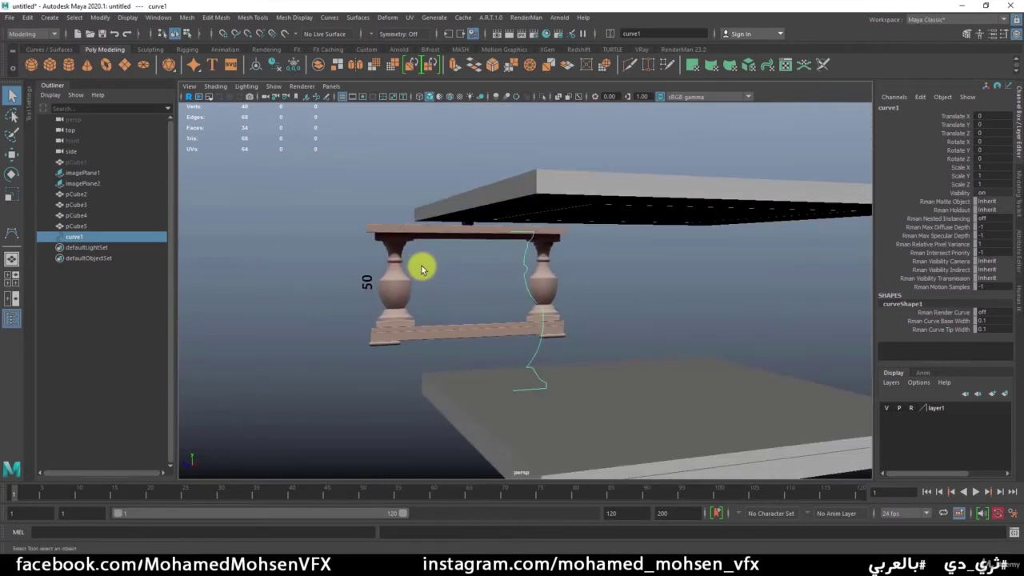
- Revolve curve1 360° around Y into a 10-segment polygon mesh with Output geometry set to Polygons
{"action": "left_click", "coordinate": [364, 18]}
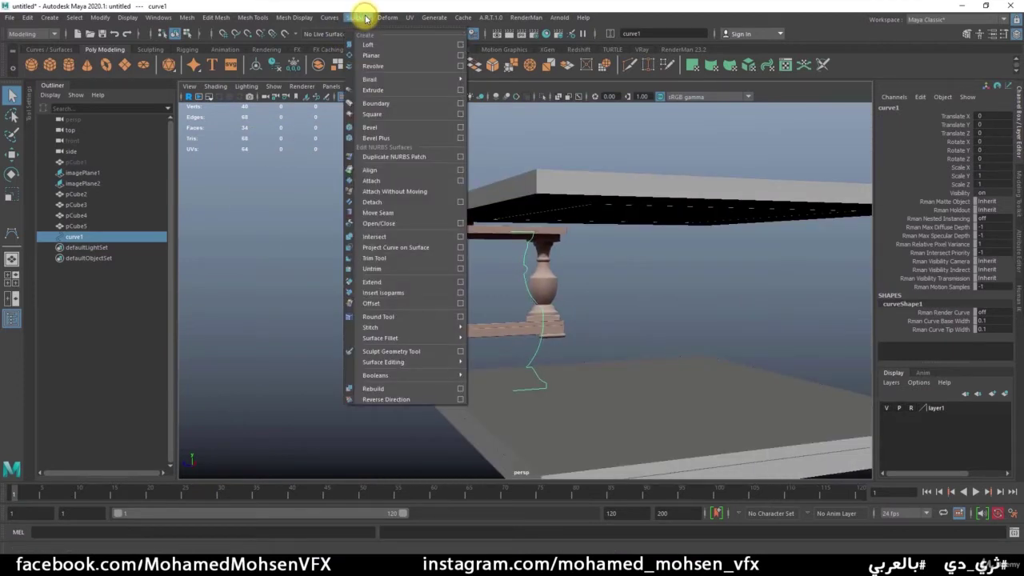
{"action": "left_click", "coordinate": [461, 66]}
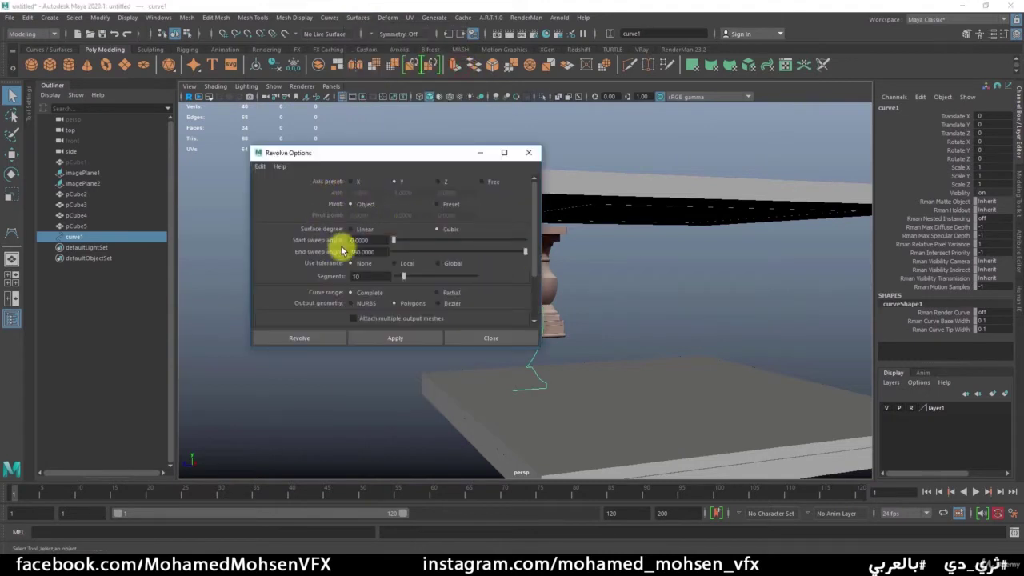
{"action": "left_click_drag", "start_coordinate": [540, 346], "coordinate": [574, 413]}
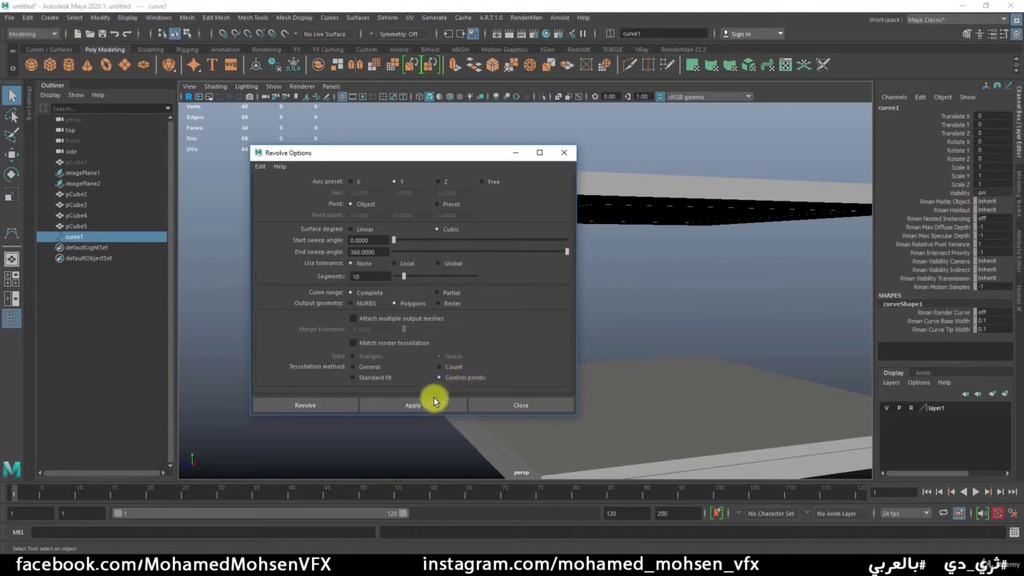
{"action": "left_click", "coordinate": [392, 406]}
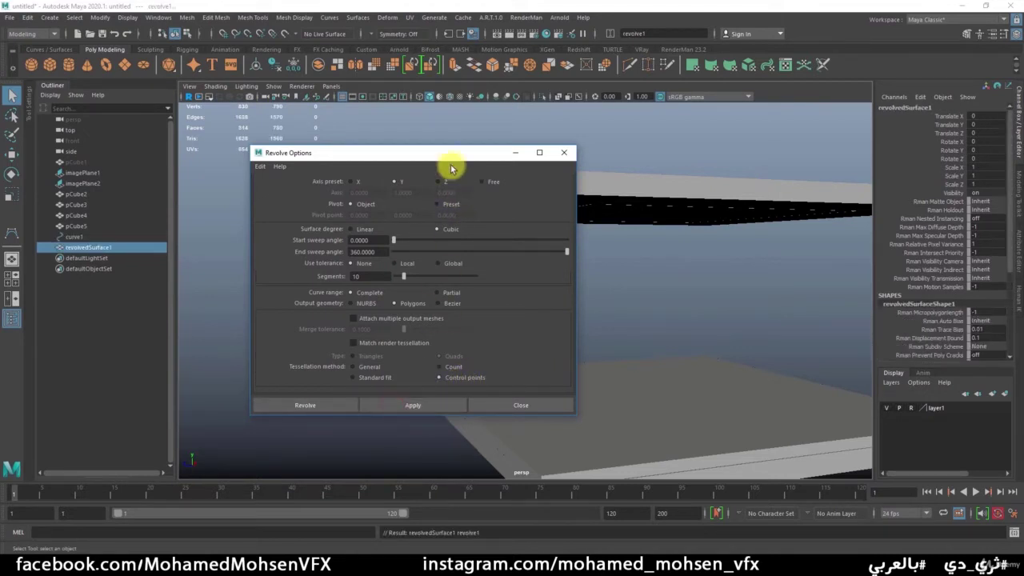
{"action": "left_click_drag", "start_coordinate": [400, 164], "coordinate": [802, 112]}
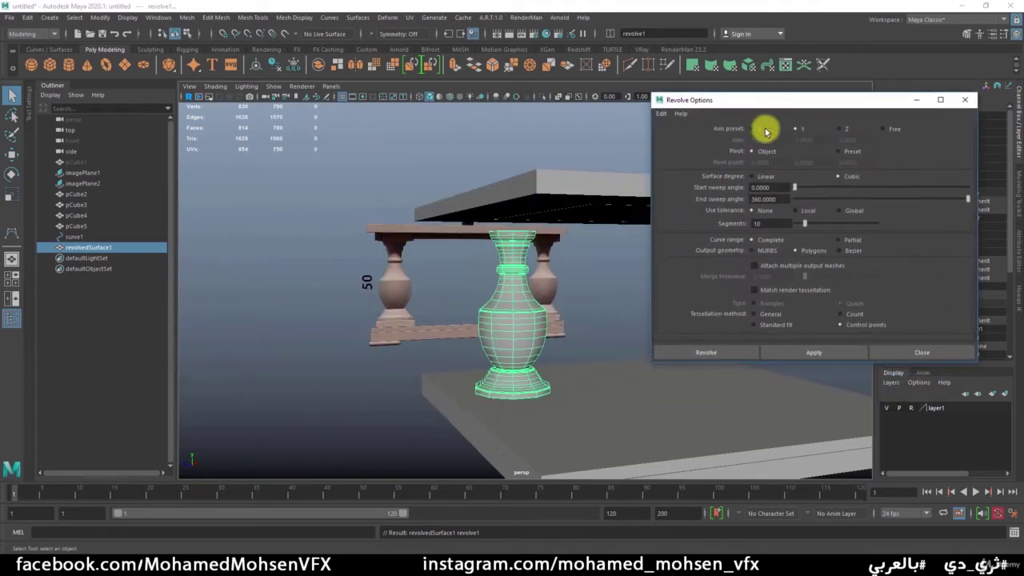
{"action": "mouse_move", "coordinate": [476, 337]}
{"action": "left_mouse_down", "text": "alt"}
{"action": "mouse_move", "coordinate": [491, 359]}
{"action": "mouse_move", "coordinate": [468, 352]}
{"action": "left_mouse_up", "text": "alt"}
{"action": "mouse_move", "coordinate": [468, 352]}
{"action": "right_mouse_down", "text": "alt"}
{"action": "mouse_move", "coordinate": [697, 412]}
{"action": "mouse_move", "coordinate": [583, 359]}
{"action": "mouse_move", "coordinate": [577, 377]}
{"action": "mouse_move", "coordinate": [454, 351]}
{"action": "mouse_move", "coordinate": [507, 361]}
{"action": "right_mouse_up", "text": "alt"}
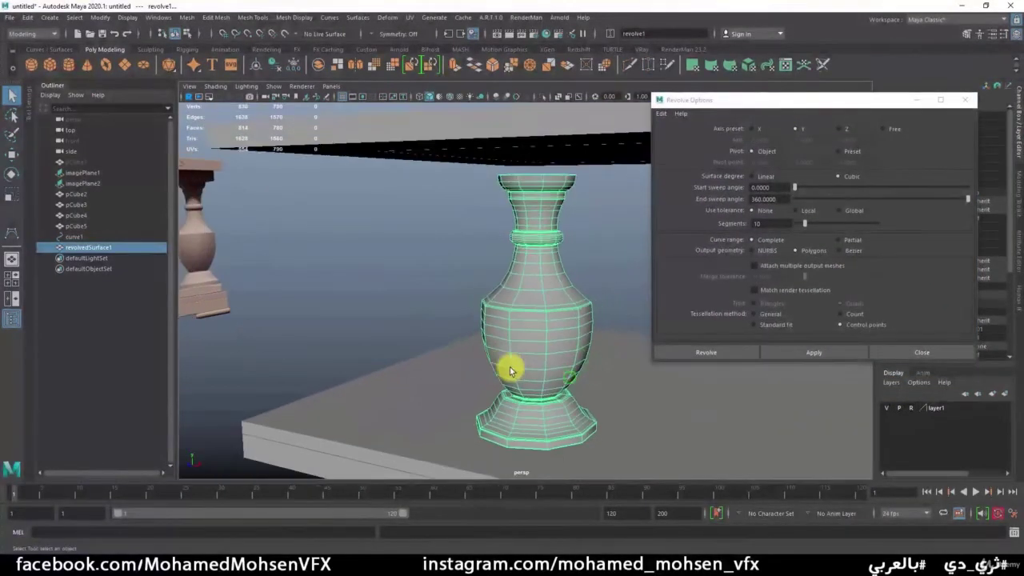
{"action": "middle_click_drag", "start_coordinate": [507, 361], "coordinate": [472, 321], "text": "alt"}
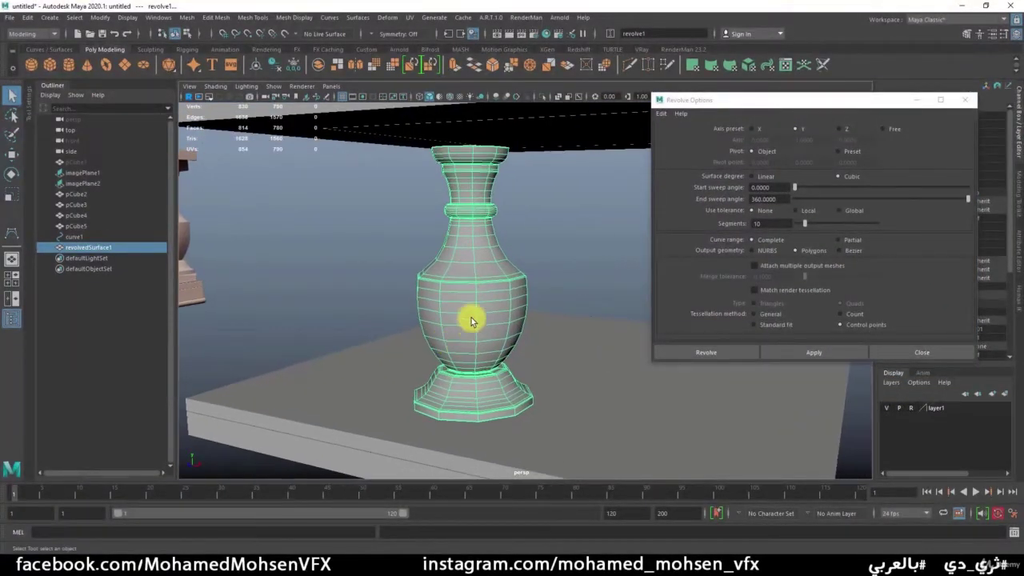
{"action": "left_click", "coordinate": [544, 246]}
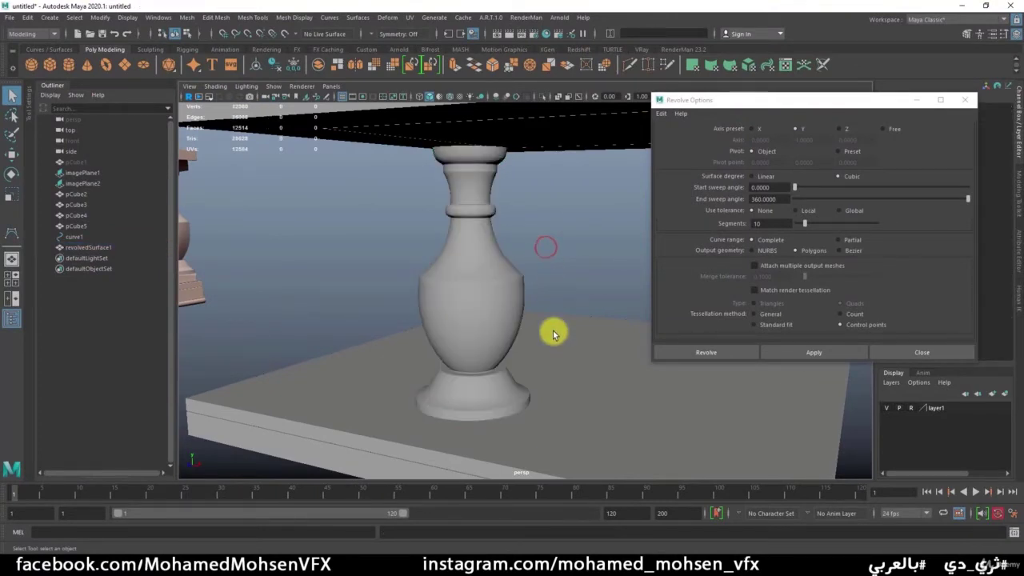
{"action": "mouse_move", "coordinate": [553, 332]}
{"action": "left_mouse_down", "text": "alt"}
{"action": "mouse_move", "coordinate": [425, 323]}
{"action": "mouse_move", "coordinate": [460, 334]}
{"action": "mouse_move", "coordinate": [458, 306]}
{"action": "left_mouse_up", "text": "alt"}
{"action": "left_click", "coordinate": [458, 307]}
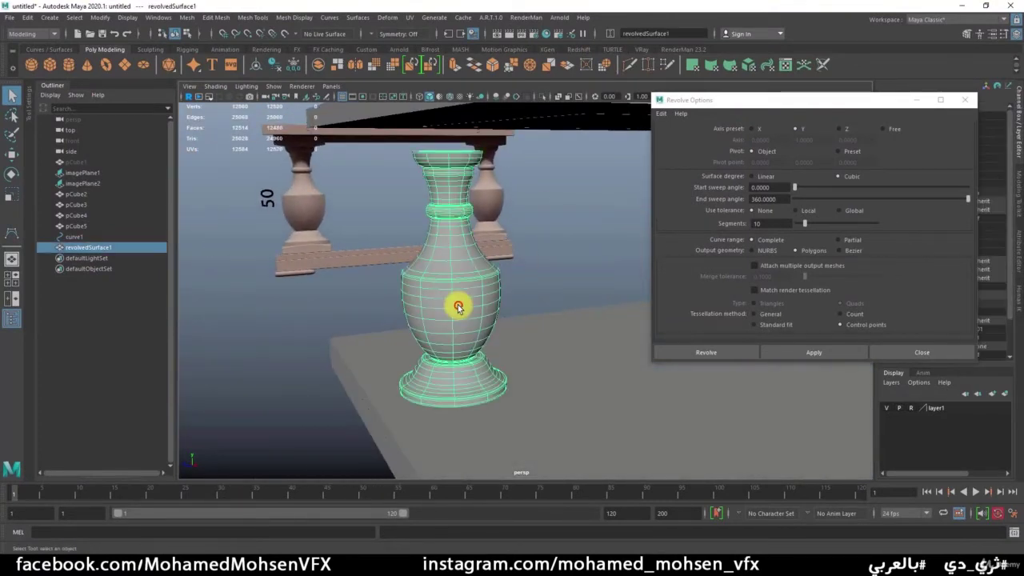
{"action": "key", "text": "1"}
{"action": "key", "text": "3"}
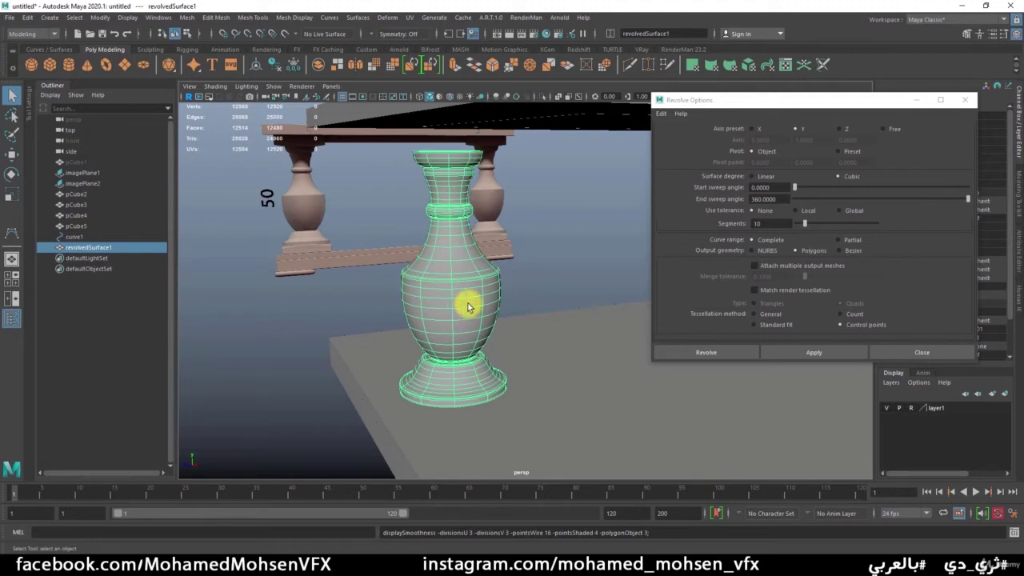
{"action": "left_click", "coordinate": [556, 279]}
{"action": "mouse_move", "coordinate": [468, 302]}
{"action": "left_mouse_down", "text": "alt"}
{"action": "mouse_move", "coordinate": [450, 281]}
{"action": "mouse_move", "coordinate": [461, 299]}
{"action": "mouse_move", "coordinate": [565, 355]}
{"action": "left_mouse_up", "text": "alt"}
{"action": "left_click", "coordinate": [450, 281]}
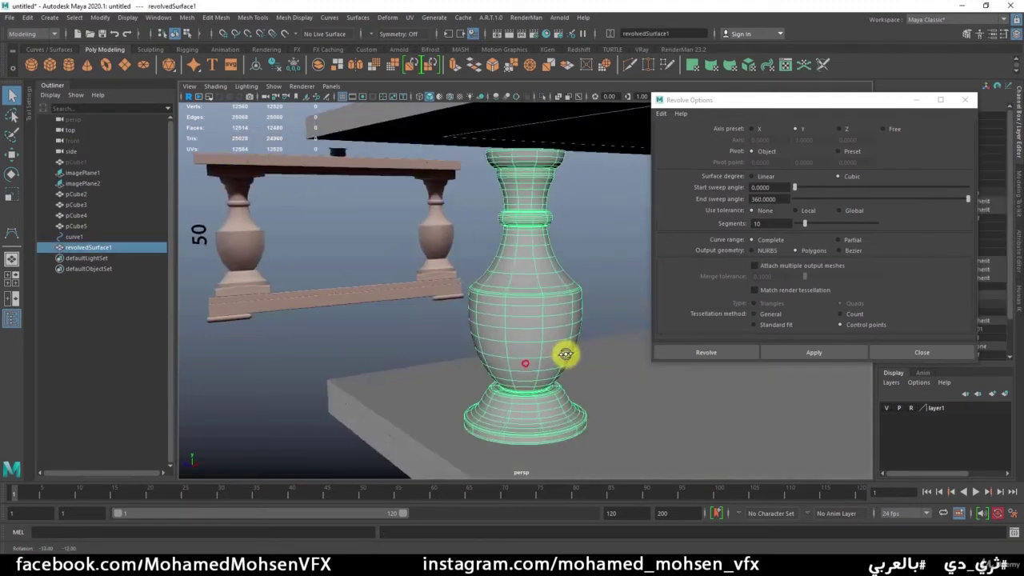
{"action": "left_click", "coordinate": [537, 275]}
{"action": "mouse_move", "coordinate": [422, 340]}
{"action": "right_mouse_down", "text": "alt"}
{"action": "mouse_move", "coordinate": [515, 357]}
{"action": "mouse_move", "coordinate": [451, 331]}
{"action": "right_mouse_up", "text": "alt"}
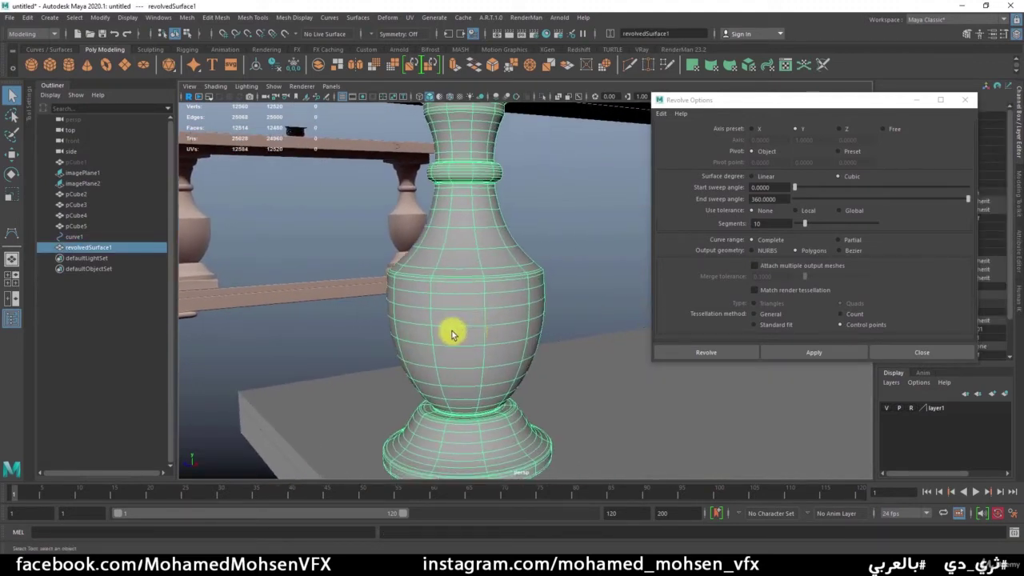
{"action": "left_click_drag", "start_coordinate": [450, 331], "coordinate": [357, 315], "text": "alt"}
{"action": "left_click", "coordinate": [334, 312]}
{"action": "left_click_drag", "start_coordinate": [389, 352], "coordinate": [528, 350], "text": "alt"}
{"action": "left_click", "coordinate": [501, 293]}
{"action": "left_click_drag", "start_coordinate": [491, 314], "coordinate": [498, 304], "text": "alt"}
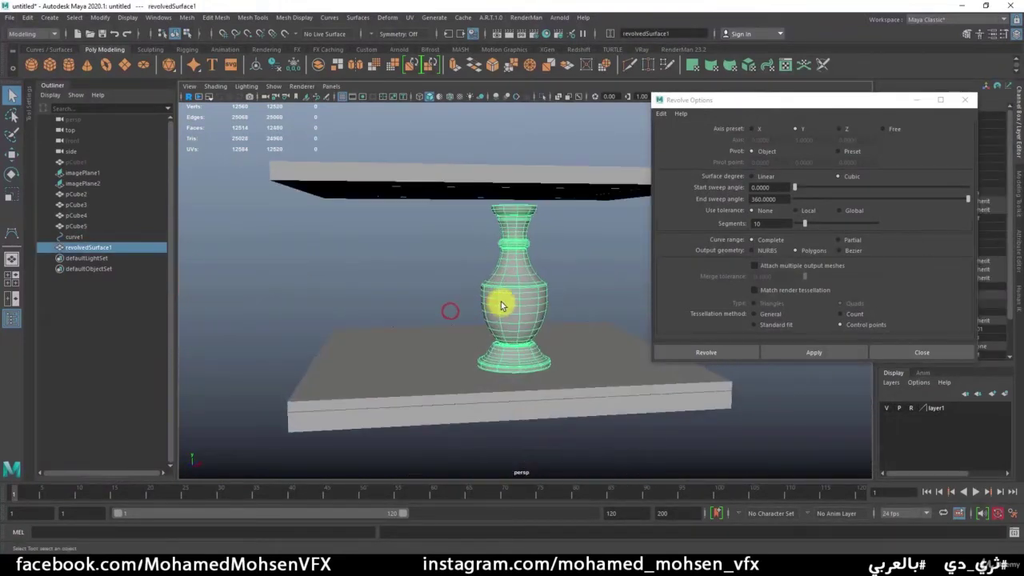
{"action": "left_click", "coordinate": [542, 307], "text": "shift"}
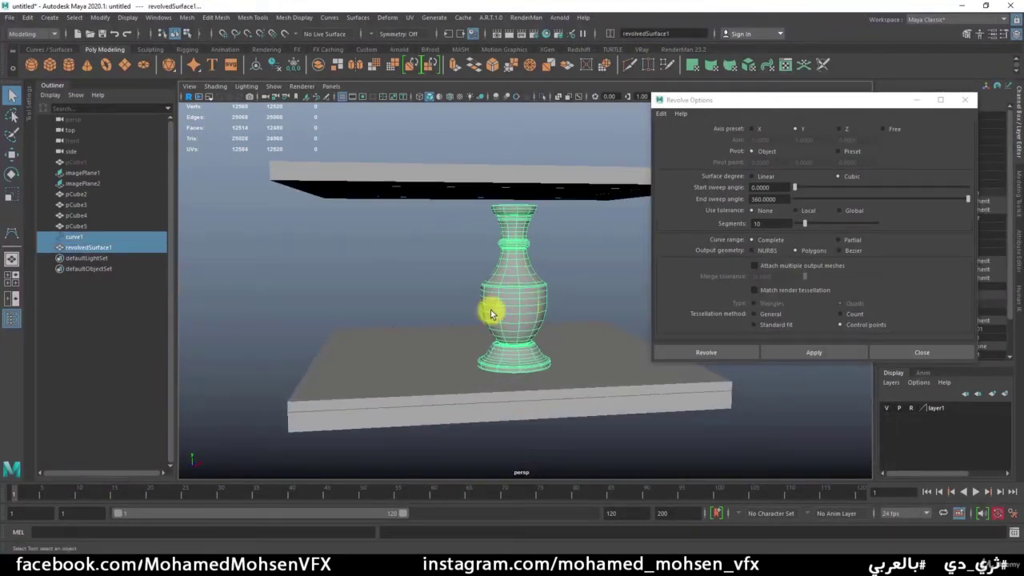
{"action": "mouse_move", "coordinate": [525, 290]}
{"action": "left_mouse_down", "text": "alt"}
{"action": "mouse_move", "coordinate": [432, 320]}
{"action": "mouse_move", "coordinate": [480, 307]}
{"action": "left_mouse_up", "text": "alt"}
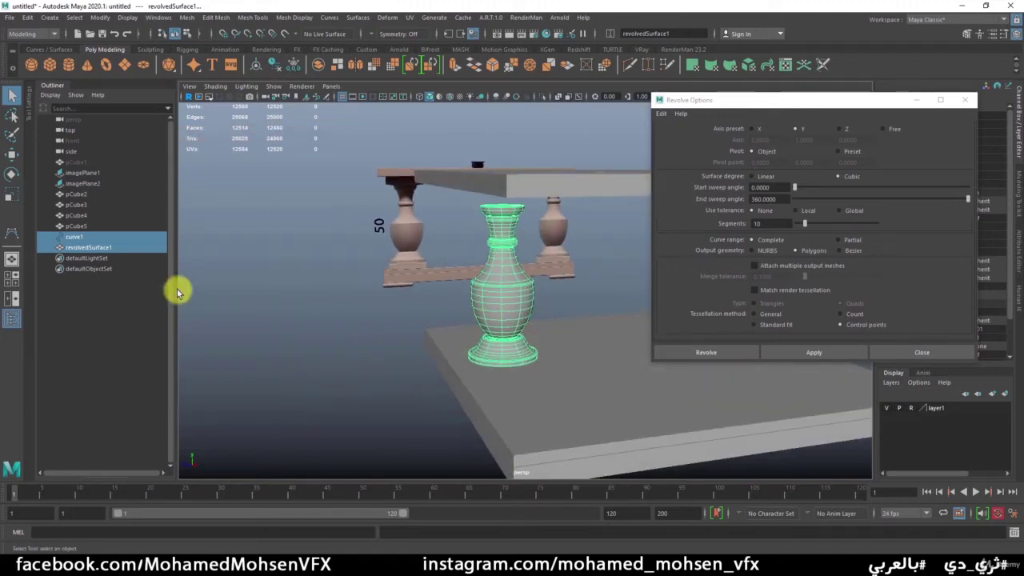
- Move the selected profile curve inward along X to slim the revolved vase
{"action": "left_click", "coordinate": [103, 235]}
{"action": "key", "text": "w"}
{"action": "left_click_drag", "start_coordinate": [583, 317], "coordinate": [552, 329], "text": "alt"}
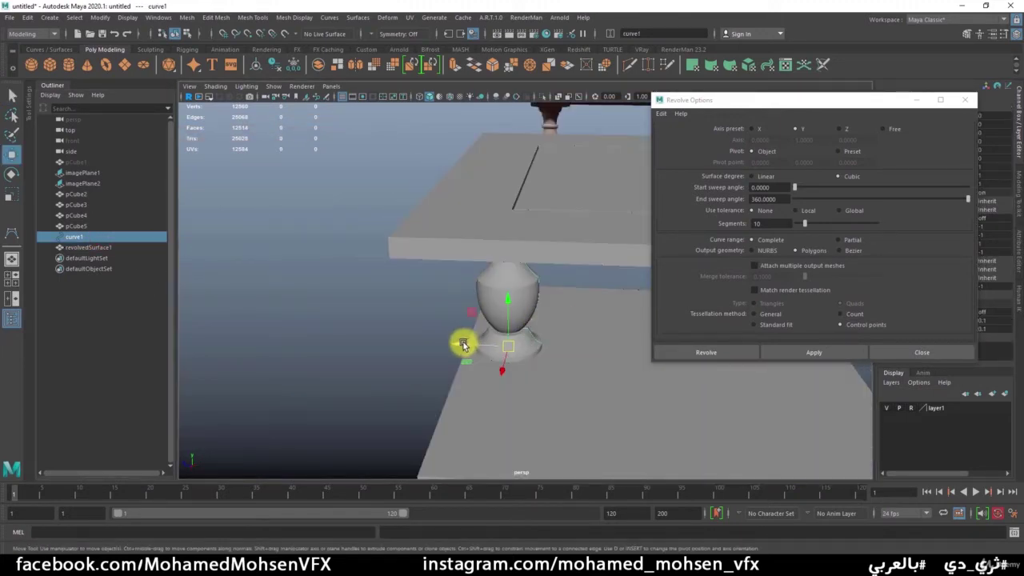
{"action": "scroll", "coordinate": [472, 344], "scroll_direction": "up", "scroll_amount": 2}
{"action": "scroll", "coordinate": [500, 343], "scroll_direction": "up", "scroll_amount": 2}
{"action": "scroll", "coordinate": [512, 336], "scroll_direction": "up", "scroll_amount": 4}
{"action": "scroll", "coordinate": [513, 344], "scroll_direction": "up", "scroll_amount": 1}
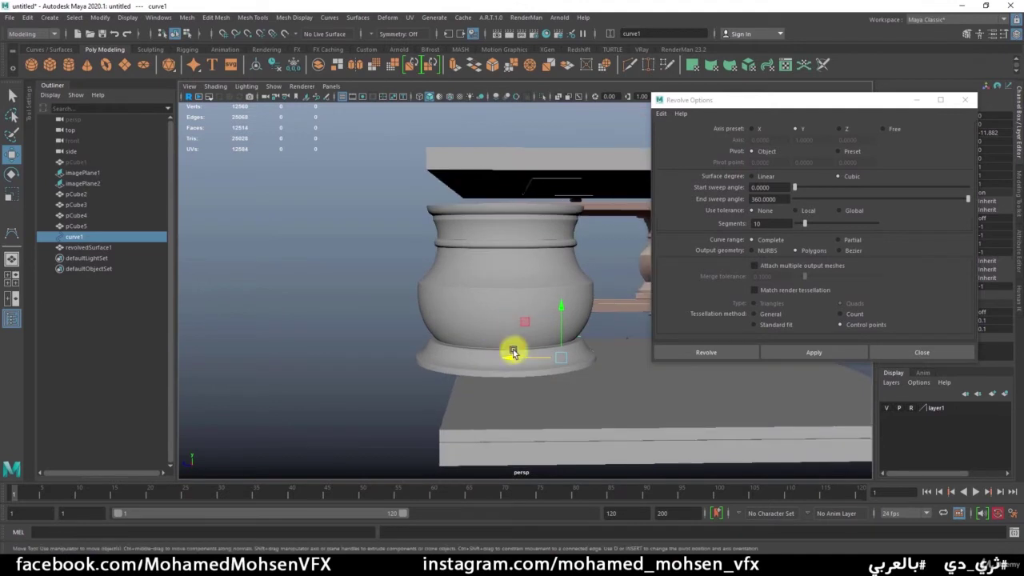
{"action": "mouse_move", "coordinate": [512, 352]}
{"action": "left_mouse_down"}
{"action": "mouse_move", "coordinate": [524, 360]}
{"action": "mouse_move", "coordinate": [387, 360]}
{"action": "mouse_move", "coordinate": [465, 360]}
{"action": "left_mouse_up"}
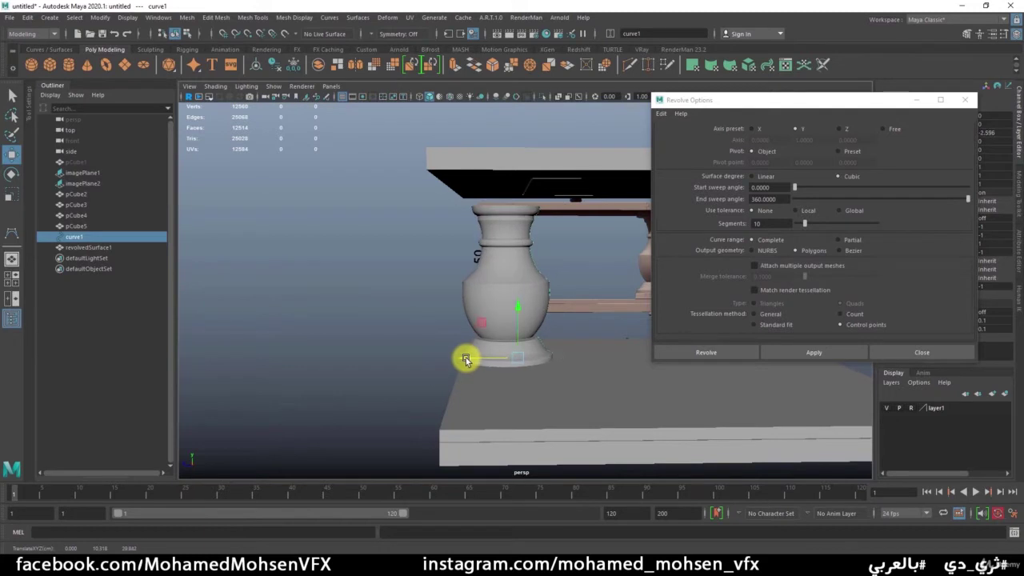
- Inspect the slimmed vase from low side angles, then undo the selection changes and curve move
{"action": "left_click", "coordinate": [85, 248]}
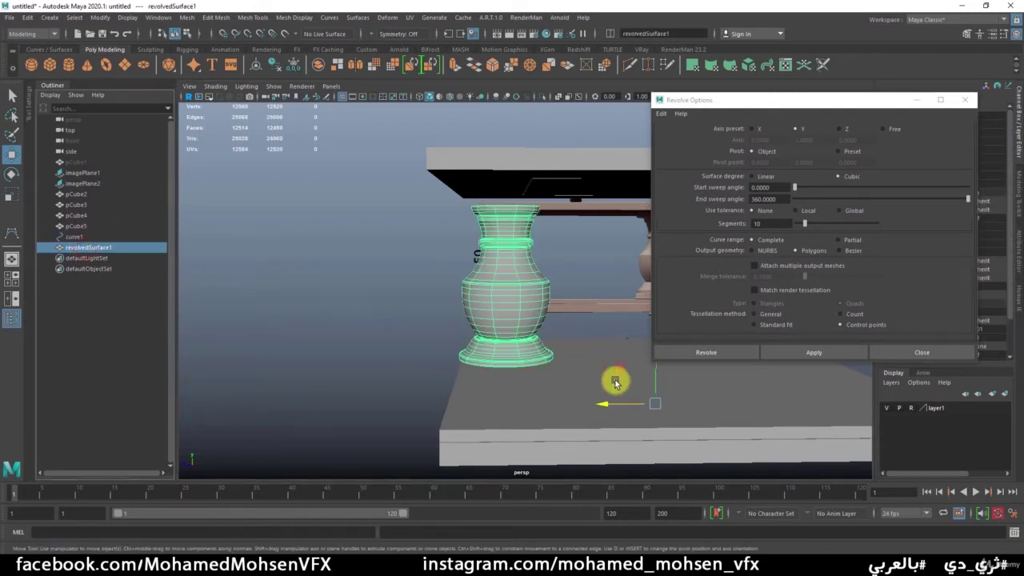
{"action": "left_click_drag", "start_coordinate": [613, 381], "coordinate": [544, 373], "text": "alt"}
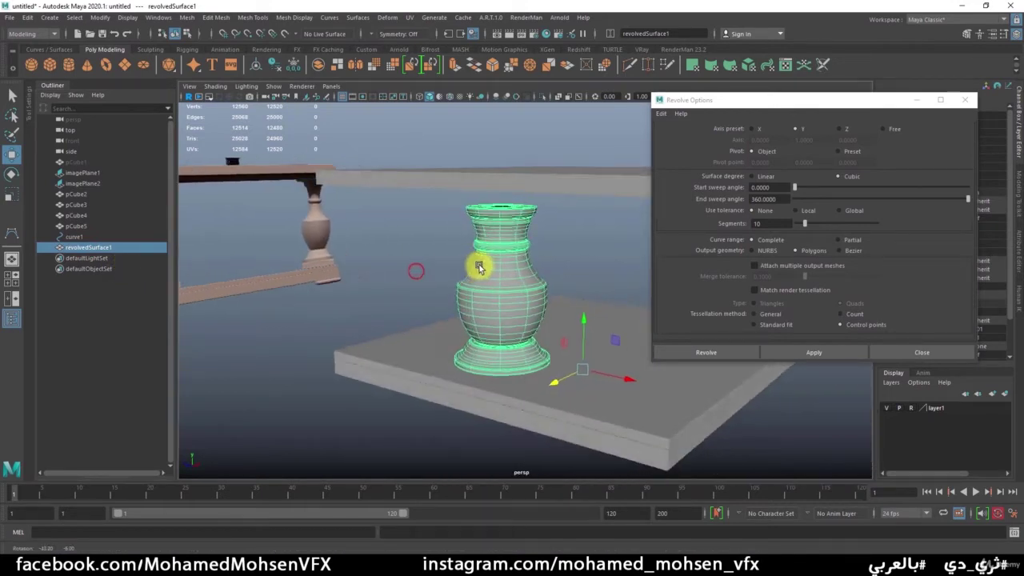
{"action": "left_click_drag", "start_coordinate": [519, 286], "coordinate": [393, 270], "text": "alt"}
{"action": "left_click", "coordinate": [471, 280], "text": "shift"}
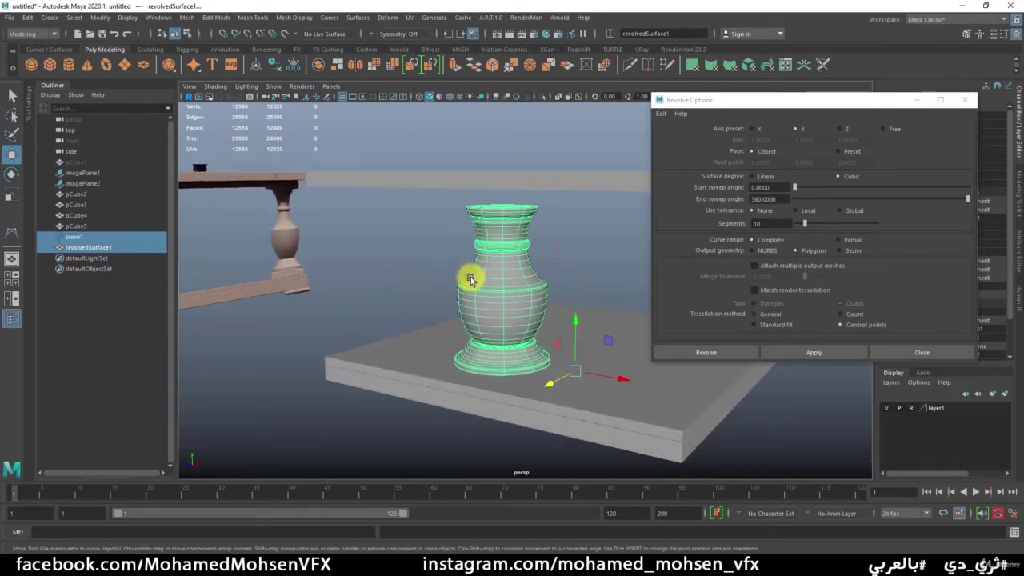
{"action": "left_click", "coordinate": [83, 242]}
{"action": "left_click_drag", "start_coordinate": [384, 350], "coordinate": [446, 343], "text": "alt"}
{"action": "left_click", "coordinate": [457, 348], "text": "shift"}
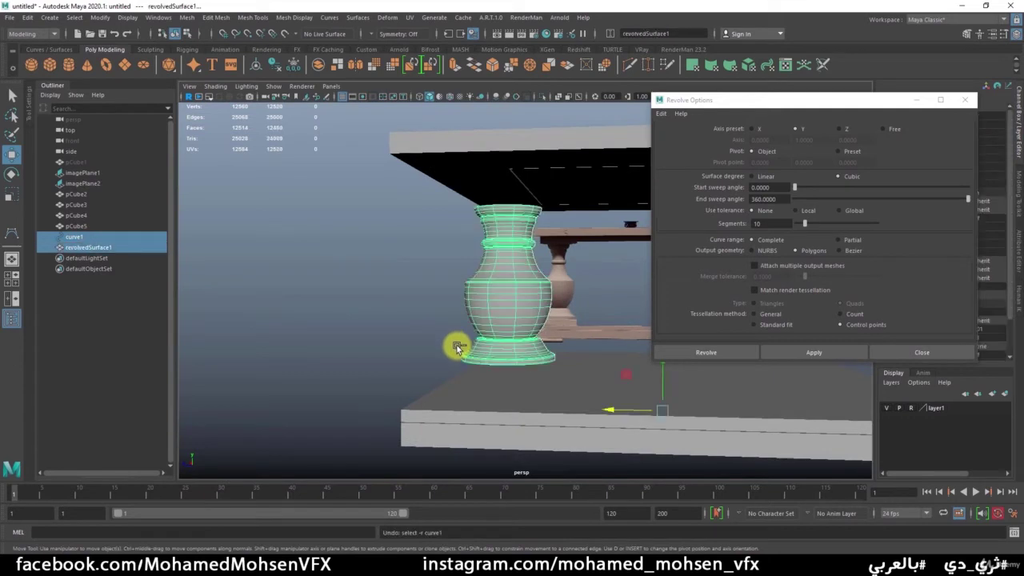
{"action": "left_click", "coordinate": [458, 348]}
{"action": "key", "text": "ctrl+z"}
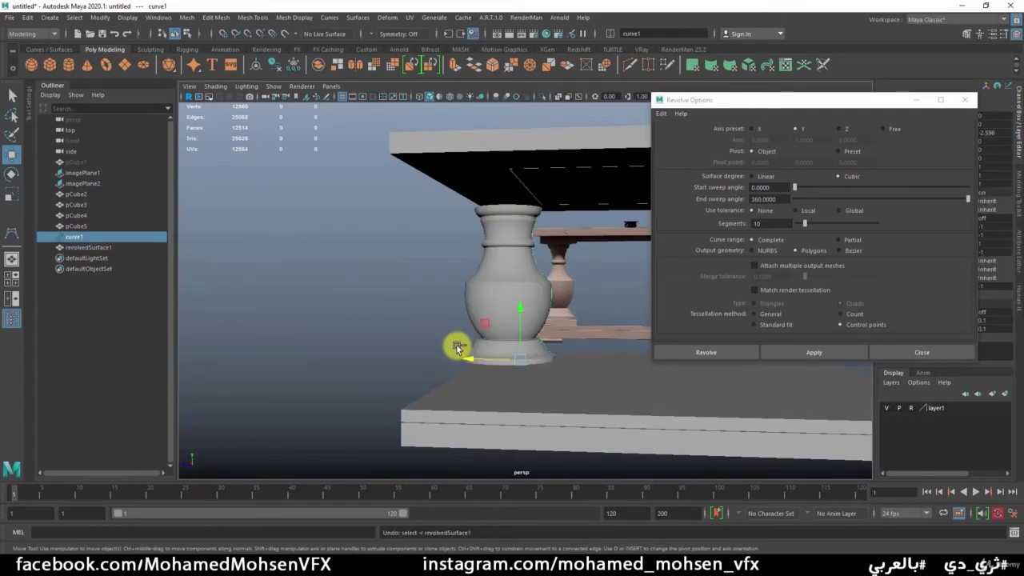
{"action": "left_click", "coordinate": [458, 349]}
{"action": "key", "text": "ctrl+z"}
{"action": "key", "text": "ctrl+z"}
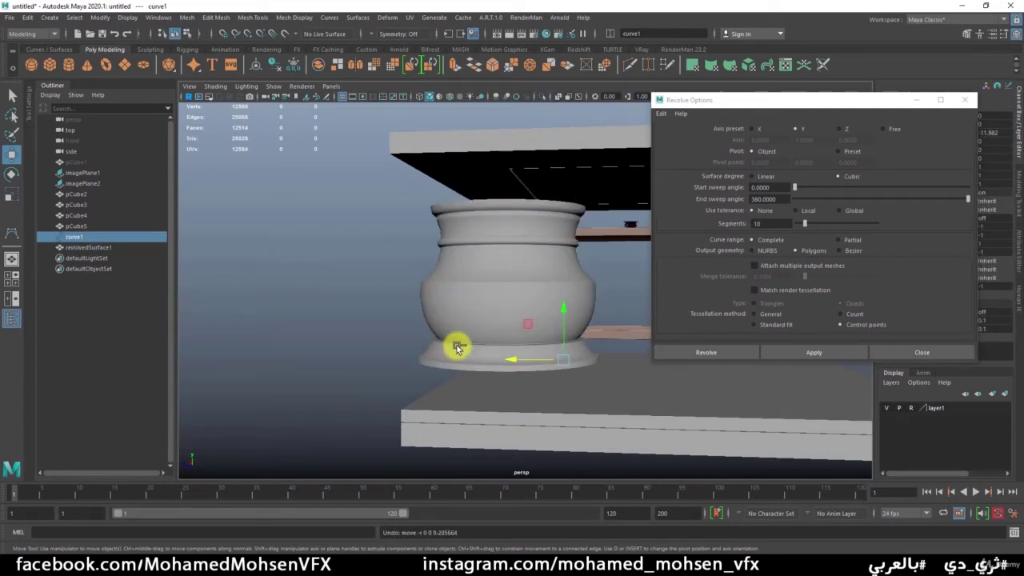
{"action": "key", "text": "ctrl+z"}
{"action": "key", "text": "ctrl+z"}
{"action": "left_click_drag", "start_coordinate": [458, 348], "coordinate": [459, 336], "text": "alt"}
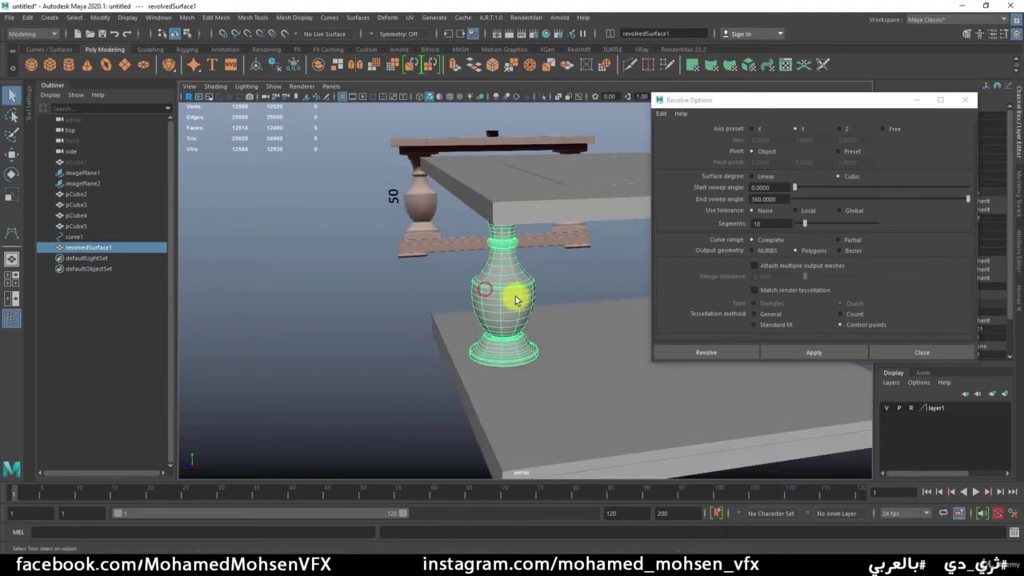
{"action": "left_click_drag", "start_coordinate": [521, 296], "coordinate": [530, 268], "text": "alt"}
- Delete the vase's construction history and close the Revolve options window
{"action": "key", "text": "q"}
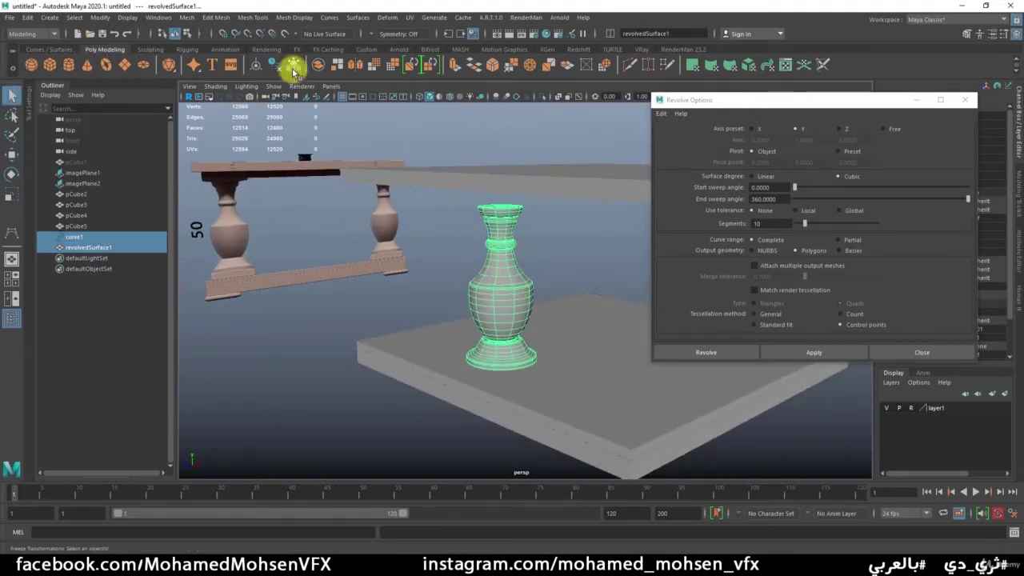
{"action": "left_click", "coordinate": [29, 17]}
{"action": "mouse_move", "coordinate": [59, 143]}
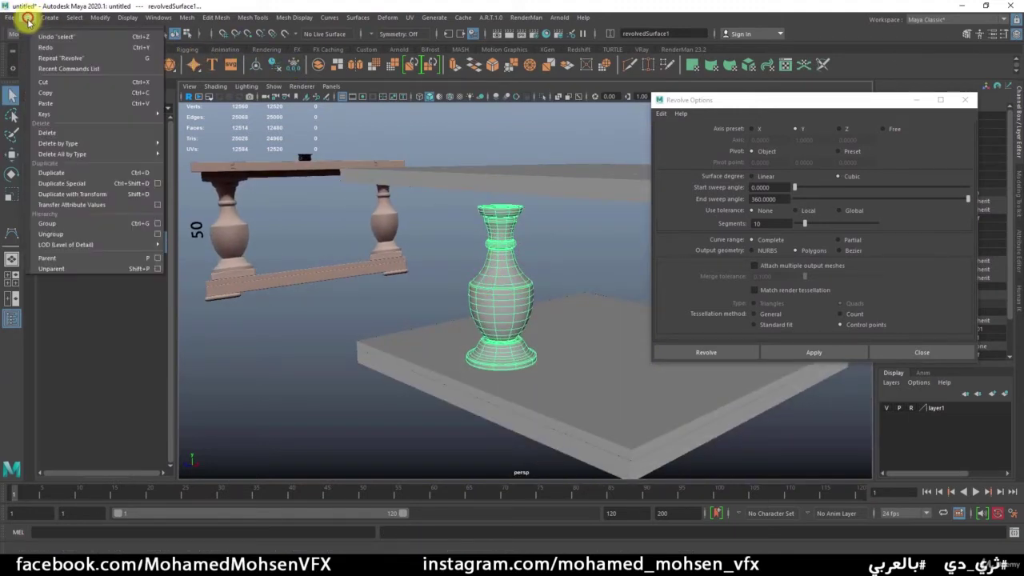
{"action": "left_click", "coordinate": [199, 145]}
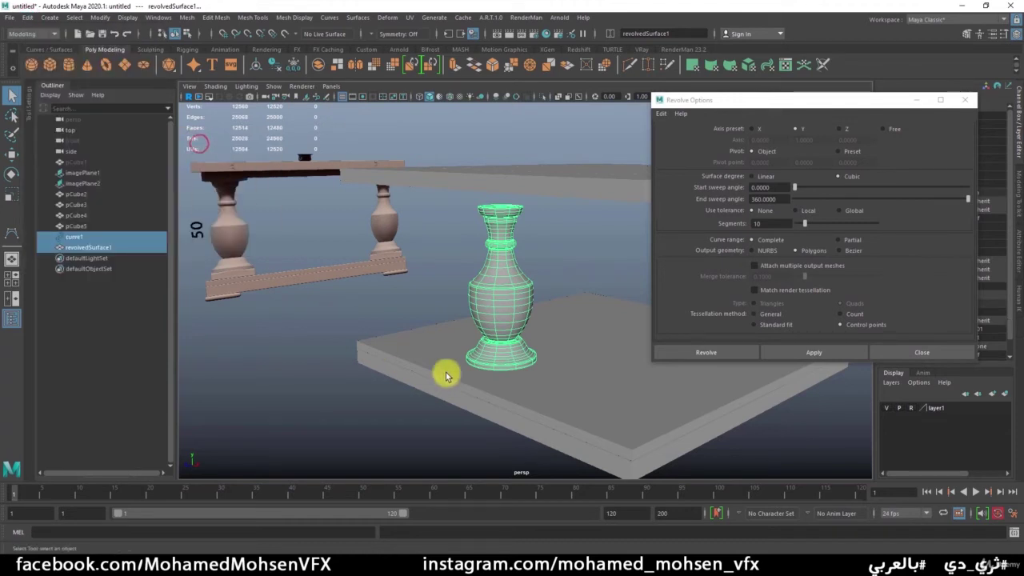
{"action": "left_click", "coordinate": [965, 100]}
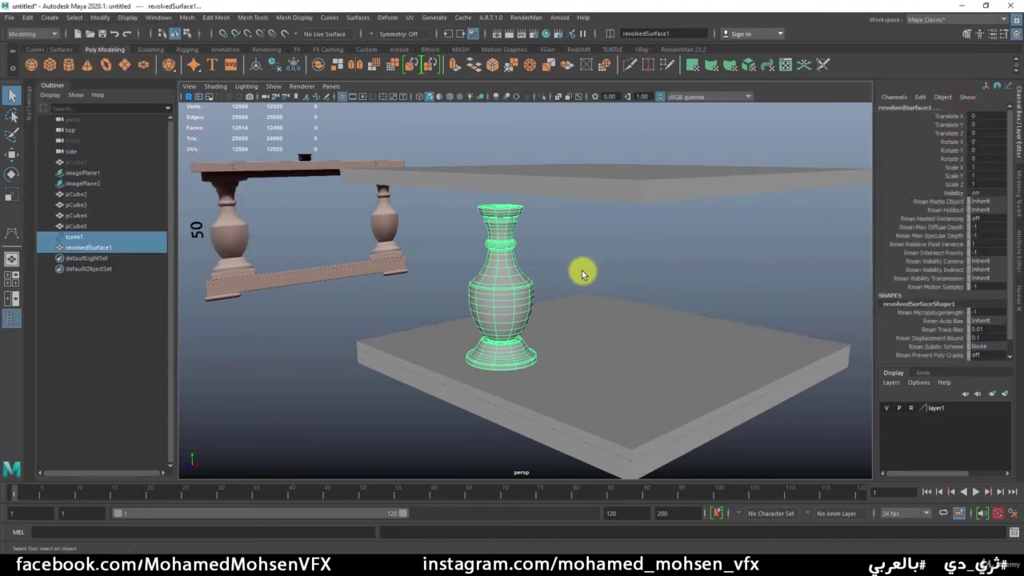
{"action": "left_click", "coordinate": [512, 268]}
{"action": "key", "text": "w"}
{"action": "mouse_move", "coordinate": [513, 272]}
{"action": "left_mouse_down", "text": "alt"}
{"action": "mouse_move", "coordinate": [516, 305]}
{"action": "mouse_move", "coordinate": [532, 320]}
{"action": "left_mouse_up", "text": "alt"}
{"action": "left_click_drag", "start_coordinate": [627, 389], "coordinate": [731, 377]}
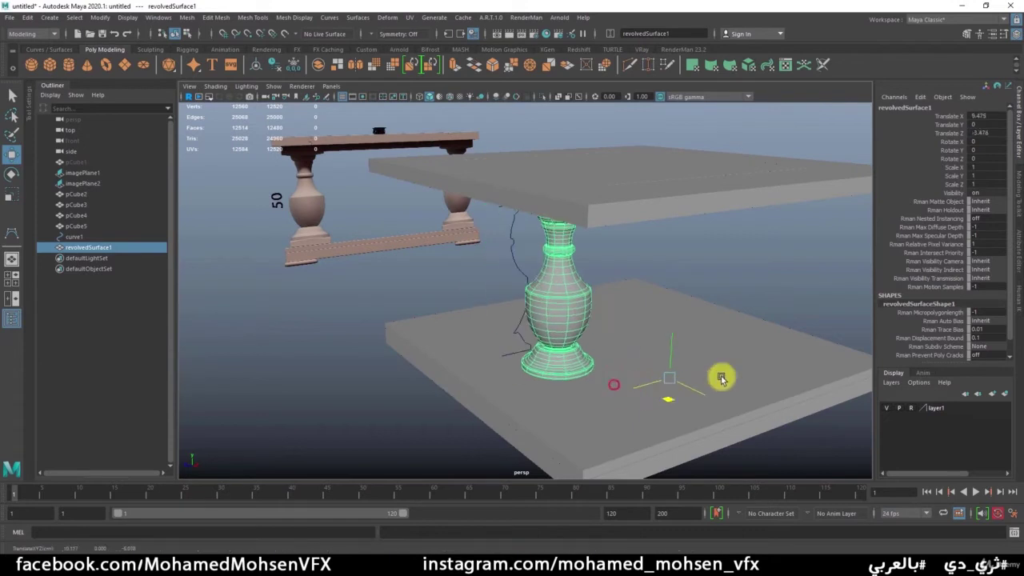
{"action": "key", "text": "ctrl+z"}
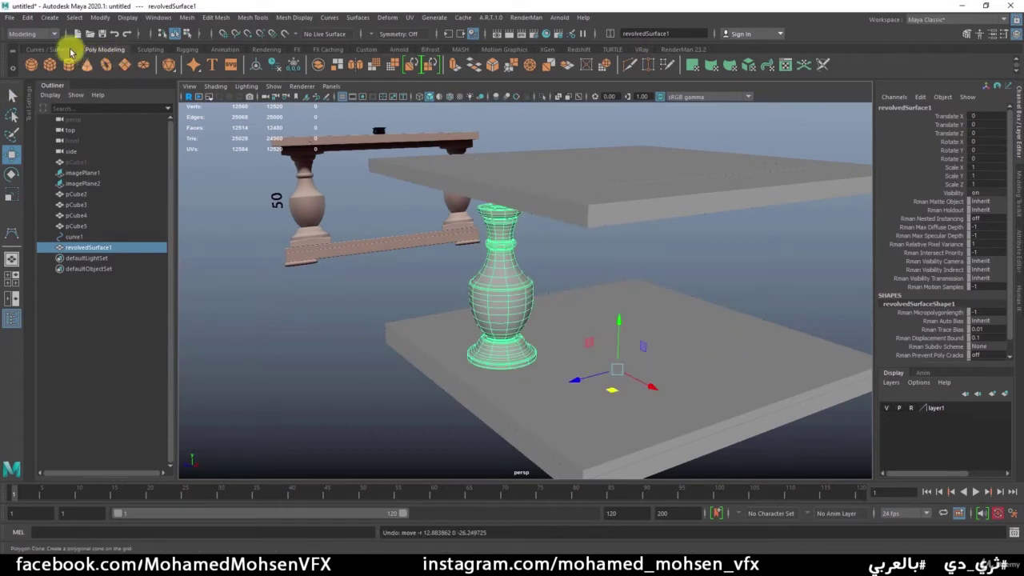
- Center the pivot of revolvedSurface1 and frame the selected vase in the view
{"action": "left_click", "coordinate": [100, 18]}
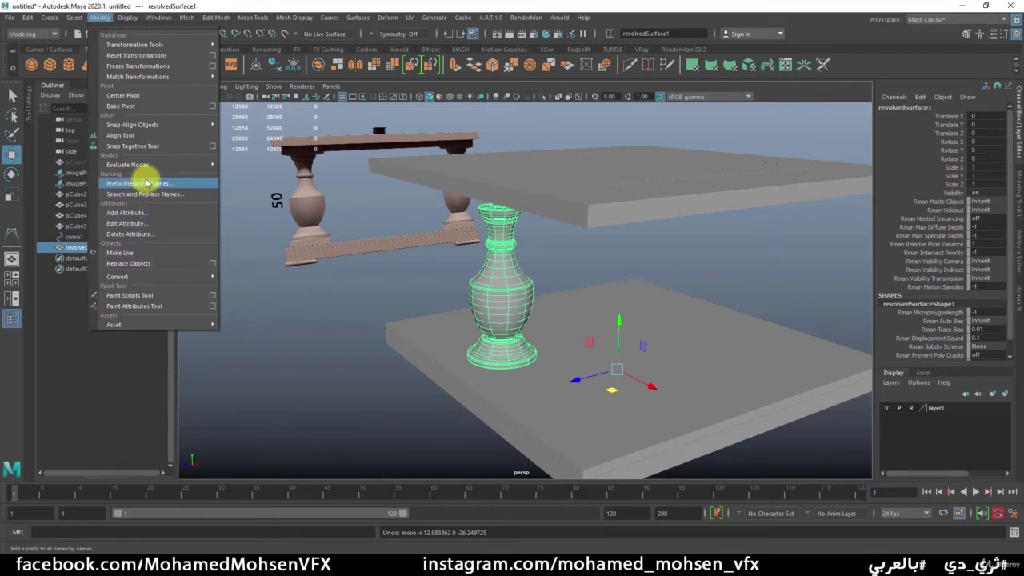
{"action": "left_click", "coordinate": [137, 96]}
{"action": "mouse_move", "coordinate": [573, 333]}
{"action": "left_mouse_down", "text": "alt"}
{"action": "mouse_move", "coordinate": [533, 348]}
{"action": "mouse_move", "coordinate": [595, 354]}
{"action": "mouse_move", "coordinate": [570, 302]}
{"action": "mouse_move", "coordinate": [726, 327]}
{"action": "mouse_move", "coordinate": [679, 396]}
{"action": "mouse_move", "coordinate": [630, 368]}
{"action": "mouse_move", "coordinate": [742, 382]}
{"action": "mouse_move", "coordinate": [539, 370]}
{"action": "mouse_move", "coordinate": [734, 379]}
{"action": "left_mouse_up", "text": "alt"}
{"action": "left_click", "coordinate": [734, 378]}
{"action": "key", "text": "q"}
{"action": "left_click", "coordinate": [595, 331]}
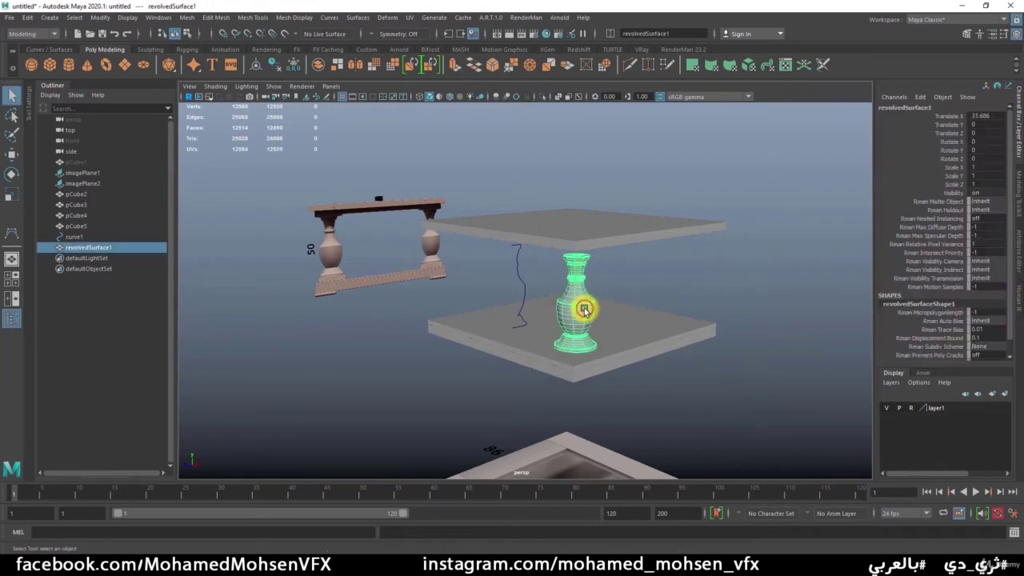
{"action": "key", "text": "f"}
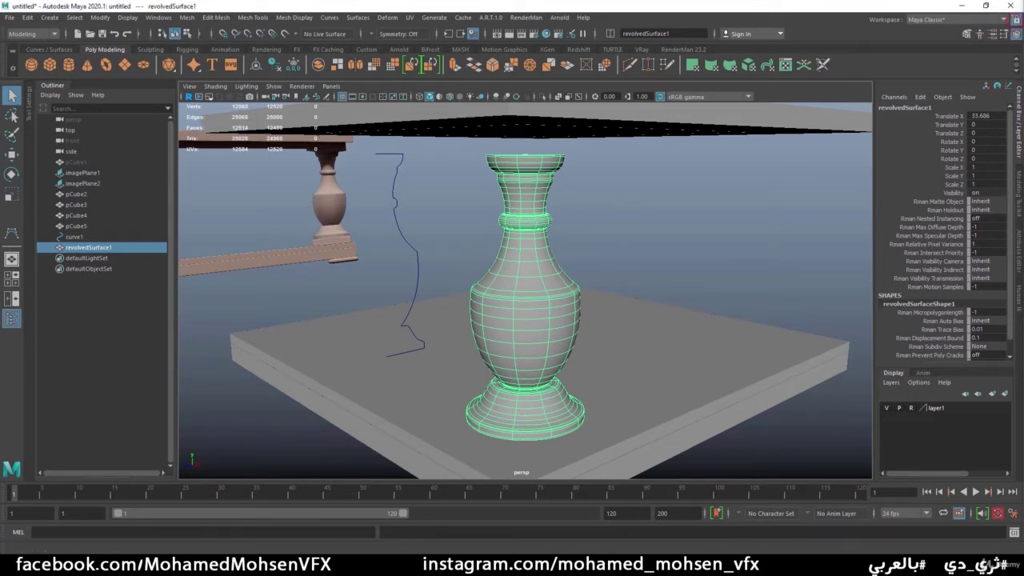
- Float the UV Editor to the right of the viewport and select revolvedSurface1's whole UV shell
{"action": "left_click", "coordinate": [992, 85]}
{"action": "mouse_move", "coordinate": [992, 85]}
{"action": "left_mouse_down"}
{"action": "mouse_move", "coordinate": [348, 37]}
{"action": "mouse_move", "coordinate": [442, 69]}
{"action": "left_mouse_up"}
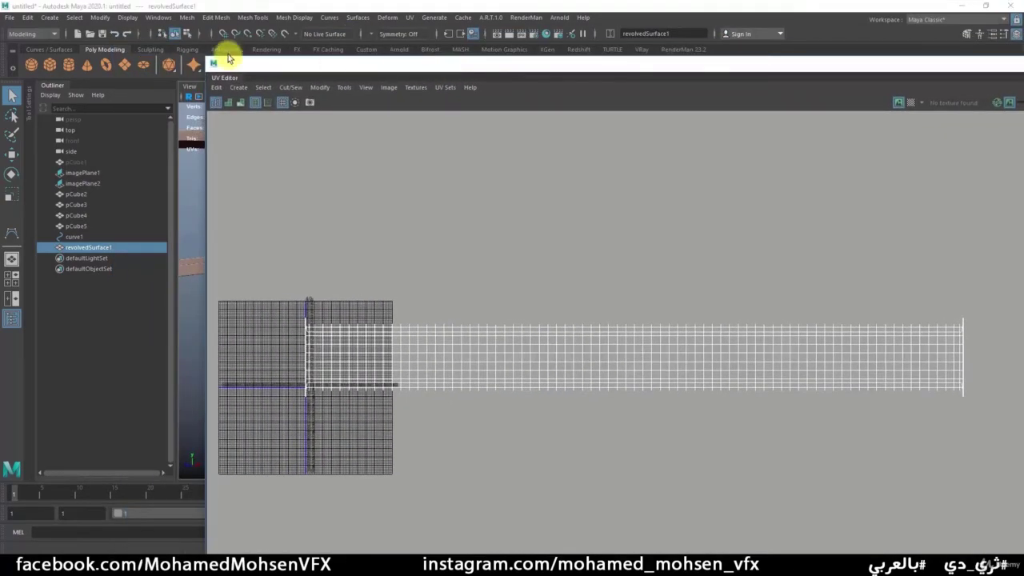
{"action": "mouse_move", "coordinate": [200, 60]}
{"action": "left_mouse_down"}
{"action": "mouse_move", "coordinate": [403, 126]}
{"action": "mouse_move", "coordinate": [971, 152]}
{"action": "mouse_move", "coordinate": [686, 40]}
{"action": "mouse_move", "coordinate": [700, 68]}
{"action": "left_mouse_up"}
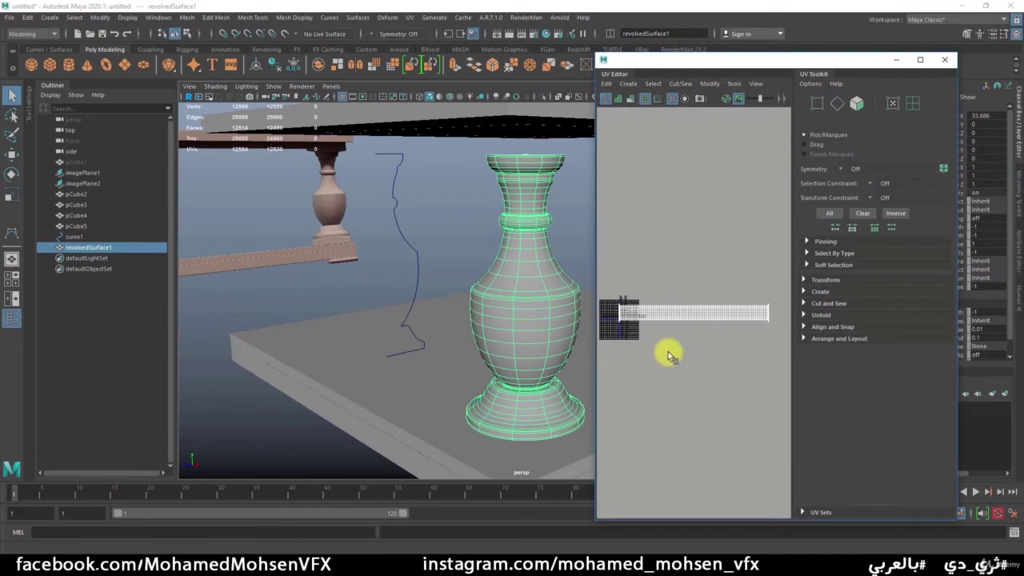
{"action": "right_click_drag", "start_coordinate": [713, 307], "coordinate": [770, 304]}
{"action": "left_click_drag", "start_coordinate": [778, 295], "coordinate": [742, 327]}
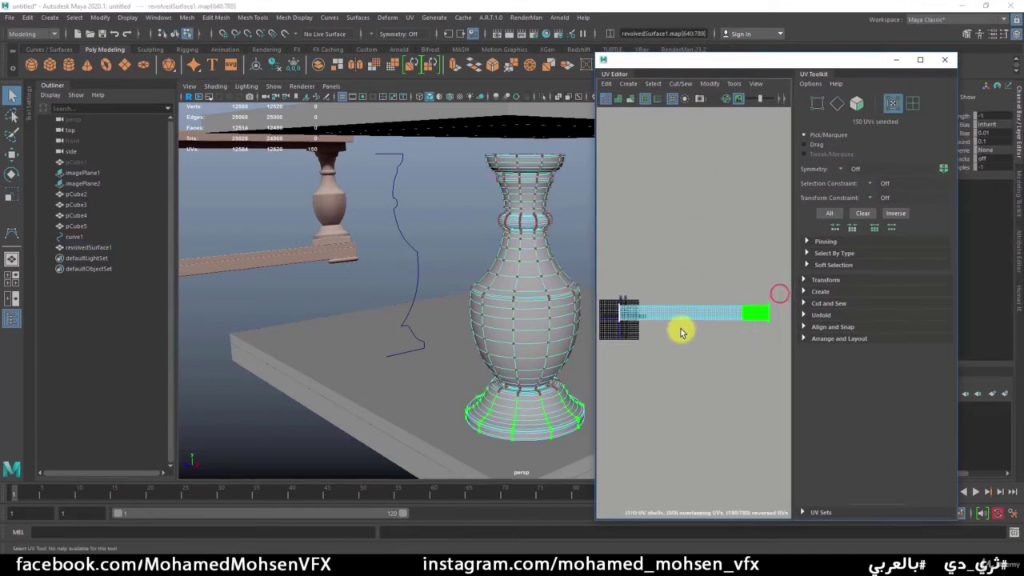
{"action": "double_click", "coordinate": [681, 332]}
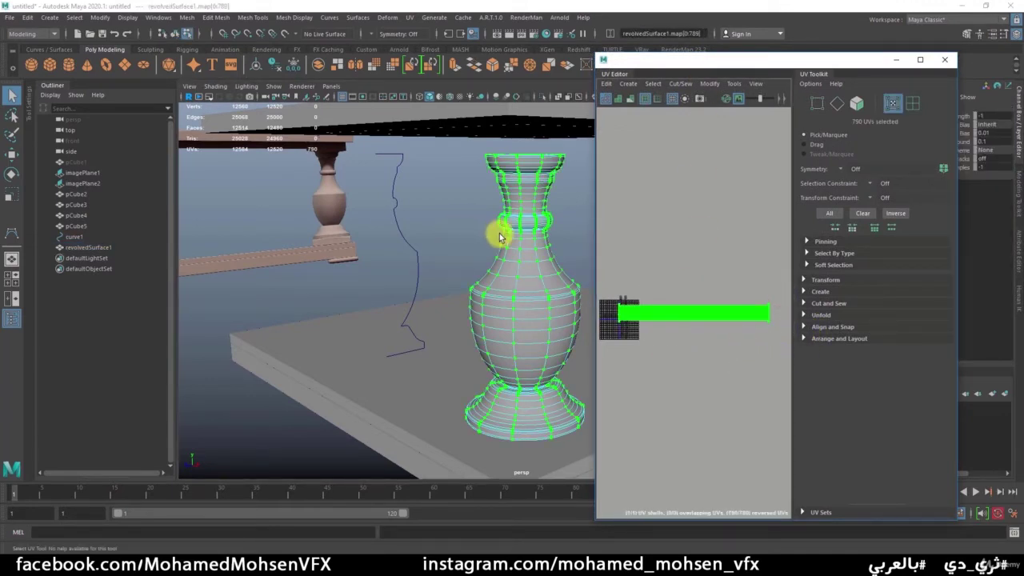
{"action": "mouse_move", "coordinate": [499, 237]}
{"action": "left_mouse_down", "text": "alt"}
{"action": "mouse_move", "coordinate": [491, 245]}
{"action": "mouse_move", "coordinate": [521, 194]}
{"action": "left_mouse_up", "text": "alt"}
{"action": "right_click_drag", "start_coordinate": [521, 194], "coordinate": [531, 178]}
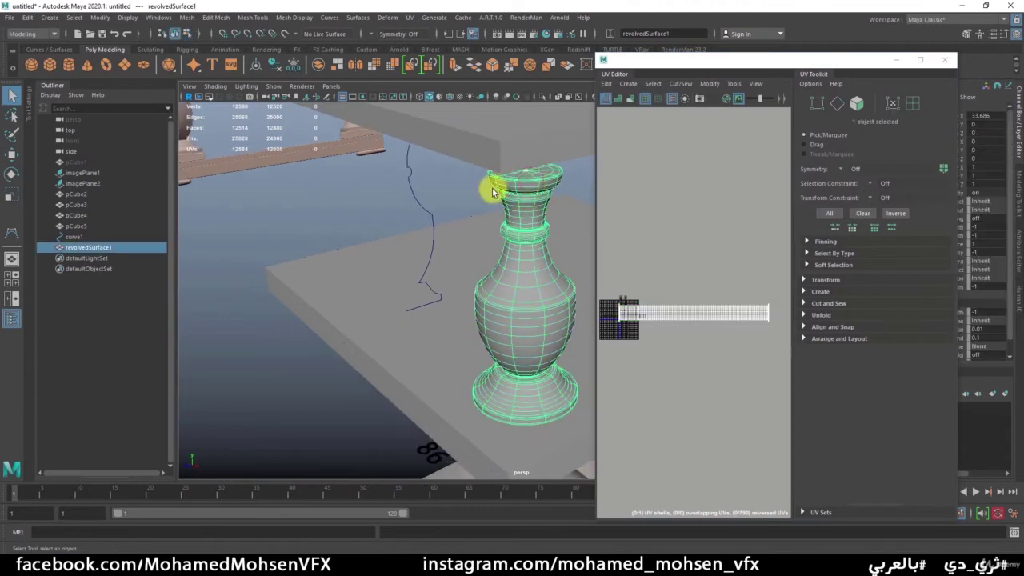
- Isolate the vase, turn off smooth preview, and select the centre ring of cap vertices
{"action": "left_click", "coordinate": [549, 98]}
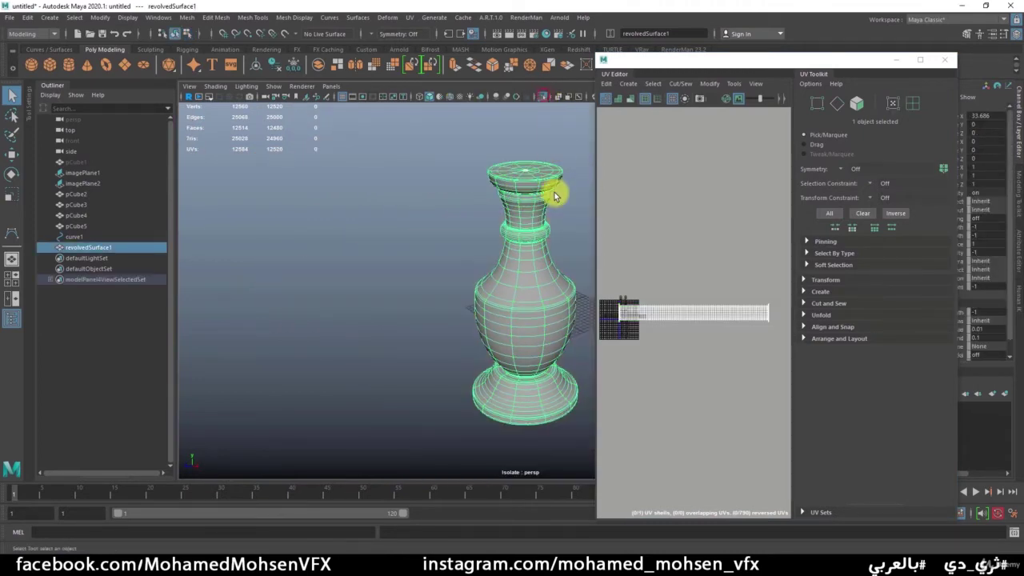
{"action": "scroll", "coordinate": [555, 192], "scroll_direction": "up", "scroll_amount": 3}
{"action": "scroll", "coordinate": [309, 274], "scroll_direction": "up", "scroll_amount": 5}
{"action": "left_click_drag", "start_coordinate": [361, 269], "coordinate": [422, 271], "text": "alt"}
{"action": "key", "text": "1"}
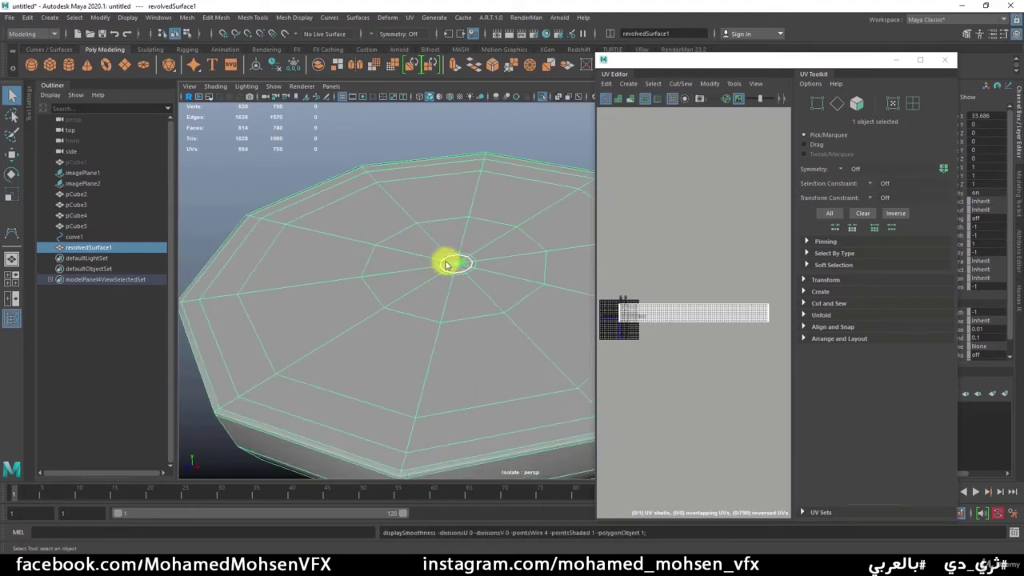
{"action": "left_click_drag", "start_coordinate": [475, 248], "coordinate": [435, 279]}
{"action": "key", "text": "space"}
{"action": "key", "text": "space"}
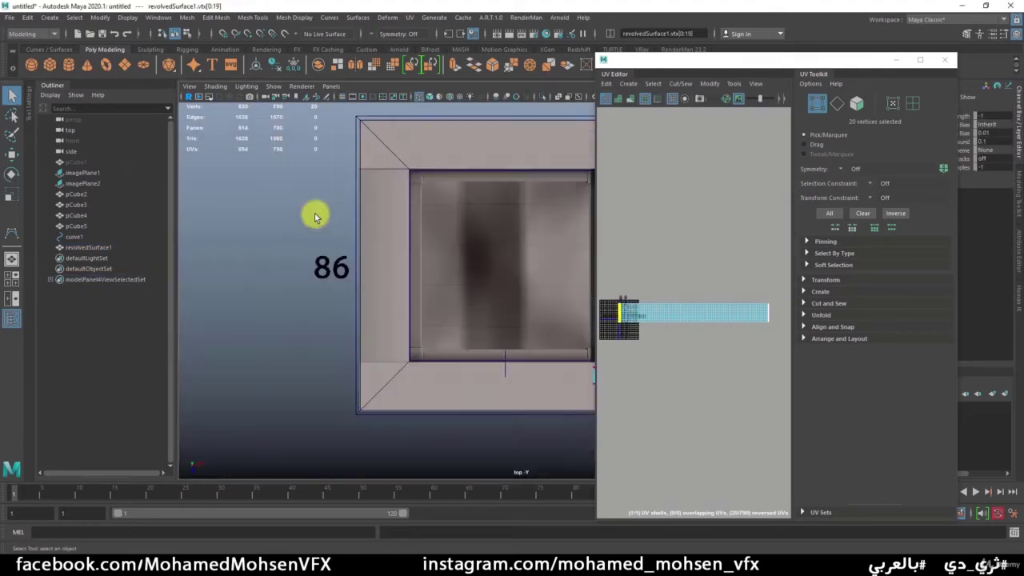
{"action": "key", "text": "f"}
{"action": "scroll", "coordinate": [392, 274], "scroll_direction": "down", "scroll_amount": 2}
{"action": "key", "text": "4"}
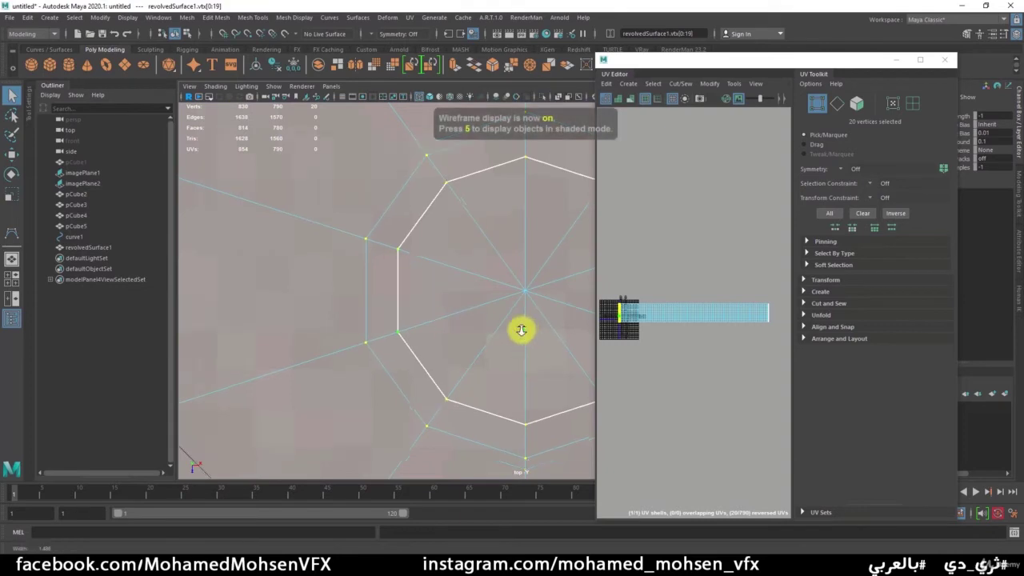
{"action": "scroll", "coordinate": [521, 327], "scroll_direction": "down", "scroll_amount": 3}
{"action": "scroll", "coordinate": [464, 308], "scroll_direction": "up", "scroll_amount": 2}
{"action": "scroll", "coordinate": [290, 279], "scroll_direction": "up", "scroll_amount": 2}
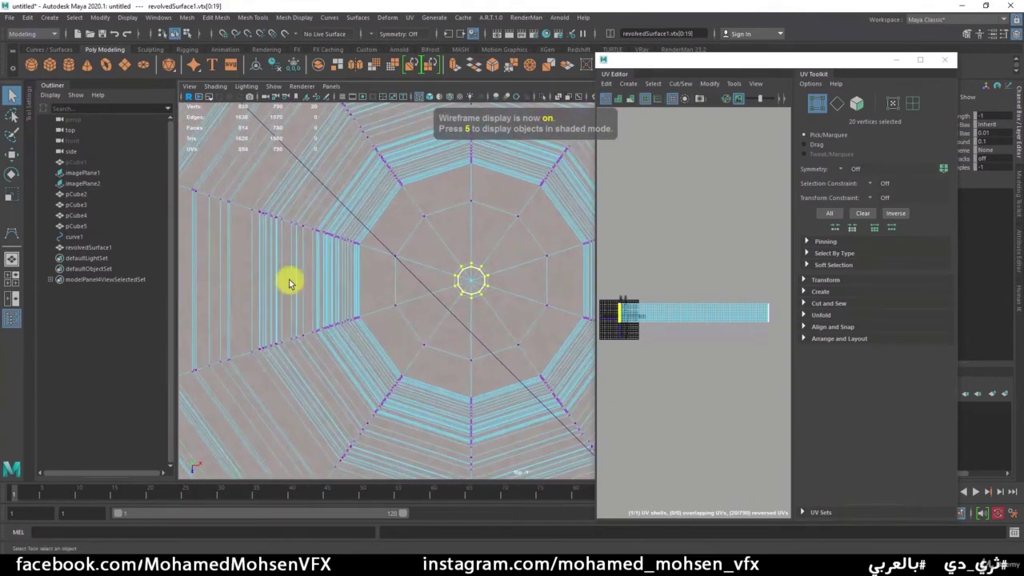
{"action": "scroll", "coordinate": [482, 251], "scroll_direction": "up", "scroll_amount": 2}
{"action": "left_click_drag", "start_coordinate": [493, 231], "coordinate": [356, 328]}
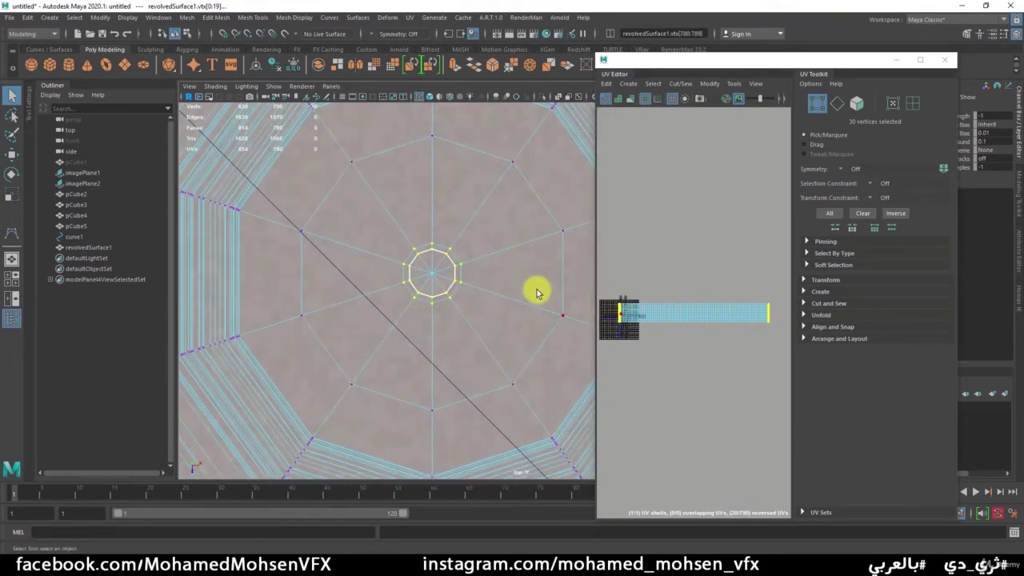
{"action": "key", "text": "space"}
{"action": "key", "text": "space"}
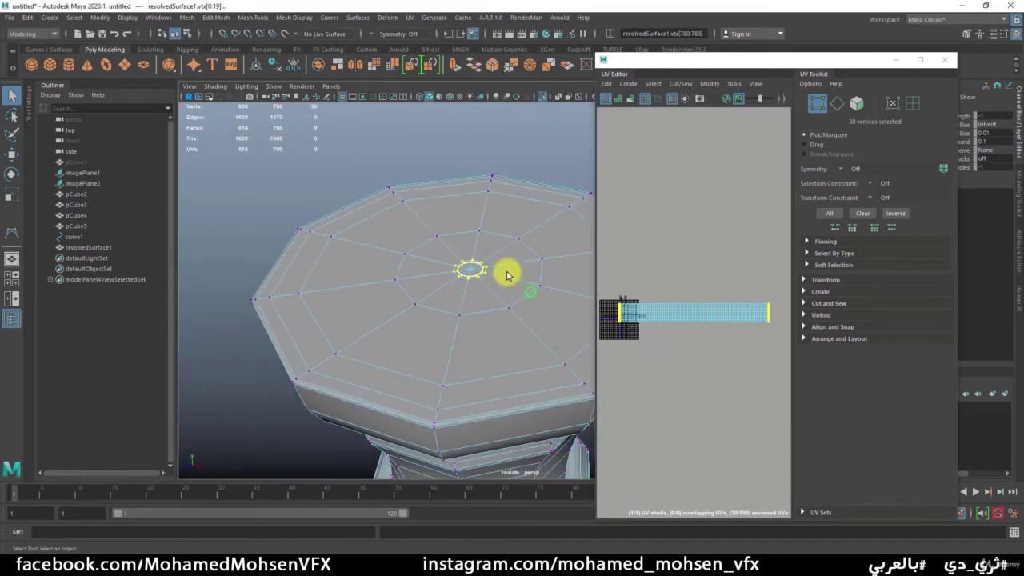
- Merge the selected ring vertices to their centre, leaving a single centre vertex
{"action": "mouse_move", "coordinate": [681, 55]}
{"action": "left_mouse_down"}
{"action": "mouse_move", "coordinate": [697, 316]}
{"action": "mouse_move", "coordinate": [687, 79]}
{"action": "left_mouse_up"}
{"action": "left_click_drag", "start_coordinate": [515, 343], "coordinate": [534, 403], "text": "alt"}
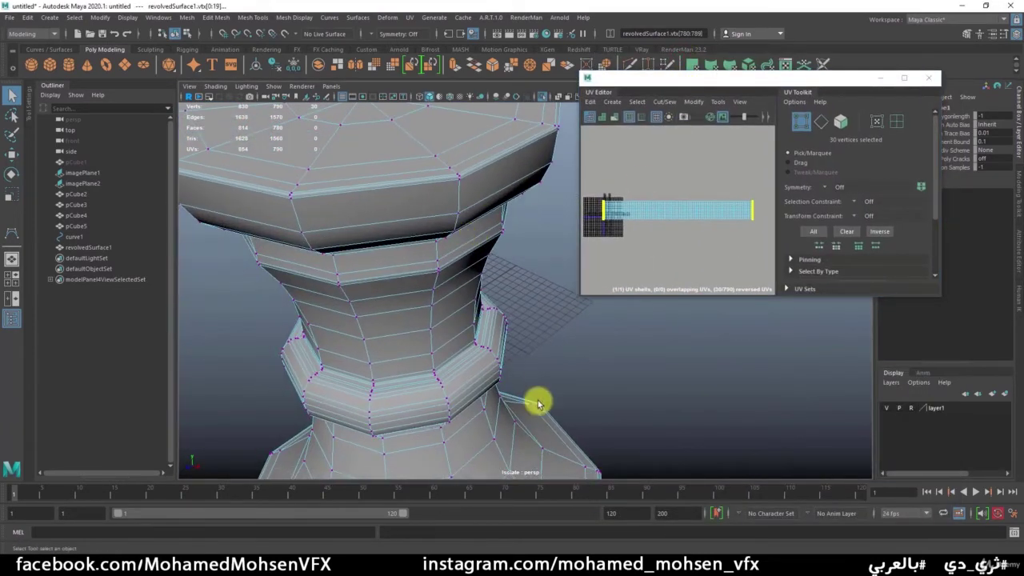
{"action": "mouse_move", "coordinate": [535, 402]}
{"action": "right_mouse_down", "text": "alt"}
{"action": "mouse_move", "coordinate": [482, 354]}
{"action": "mouse_move", "coordinate": [462, 381]}
{"action": "right_mouse_up", "text": "alt"}
{"action": "mouse_move", "coordinate": [462, 381]}
{"action": "left_mouse_down", "text": "alt"}
{"action": "mouse_move", "coordinate": [494, 402]}
{"action": "mouse_move", "coordinate": [504, 347]}
{"action": "mouse_move", "coordinate": [540, 425]}
{"action": "left_mouse_up", "text": "alt"}
{"action": "left_click_drag", "start_coordinate": [424, 284], "coordinate": [427, 343], "text": "alt"}
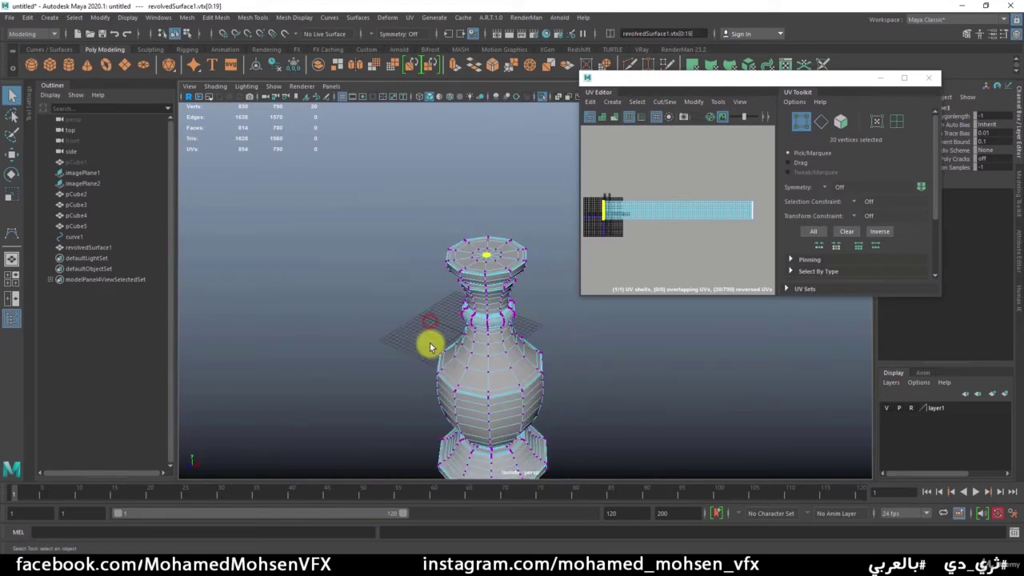
{"action": "mouse_move", "coordinate": [427, 343]}
{"action": "right_mouse_down", "text": "alt"}
{"action": "mouse_move", "coordinate": [480, 286]}
{"action": "mouse_move", "coordinate": [513, 359]}
{"action": "right_mouse_up", "text": "alt"}
{"action": "mouse_move", "coordinate": [513, 359]}
{"action": "left_mouse_down", "text": "alt"}
{"action": "mouse_move", "coordinate": [523, 349]}
{"action": "mouse_move", "coordinate": [402, 334]}
{"action": "left_mouse_up", "text": "alt"}
{"action": "right_click_drag", "start_coordinate": [500, 303], "coordinate": [500, 263]}
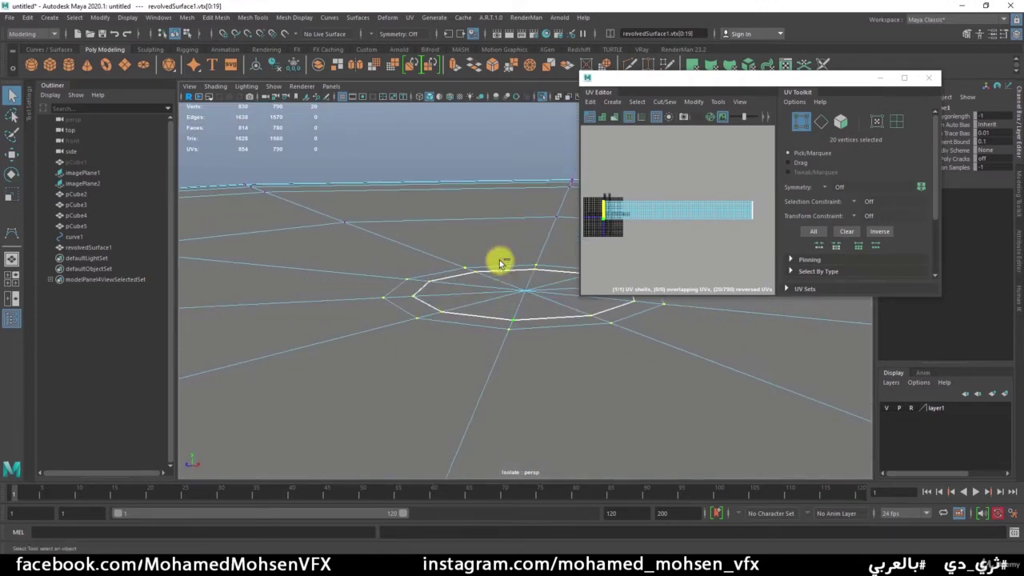
{"action": "left_click", "coordinate": [494, 281]}
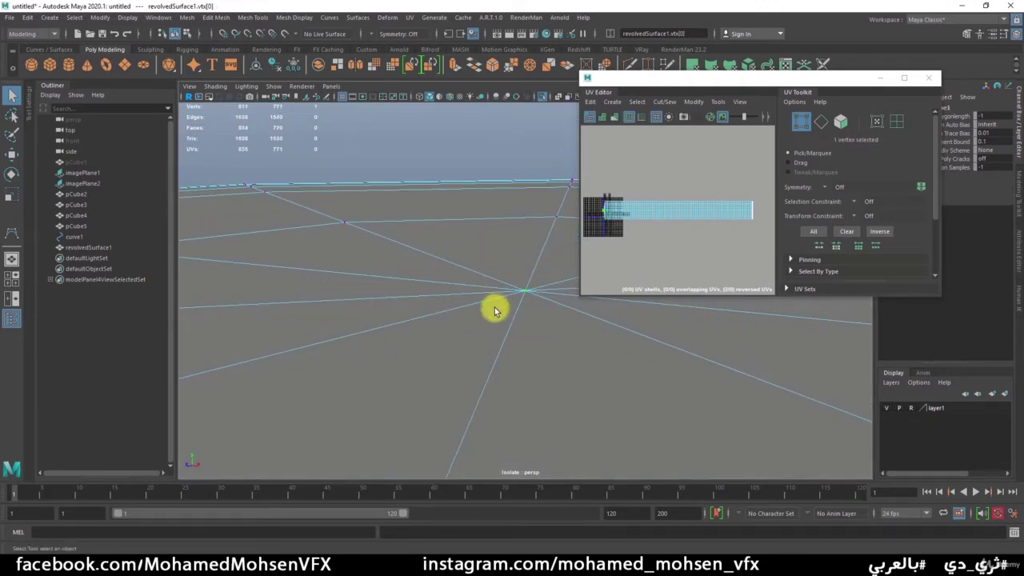
{"action": "key", "text": "F8"}
{"action": "left_click_drag", "start_coordinate": [473, 306], "coordinate": [478, 322], "text": "alt"}
- Cut the UVs along the edge loop bordering the top cap
{"action": "key", "text": "F10"}
{"action": "double_click", "coordinate": [473, 175]}
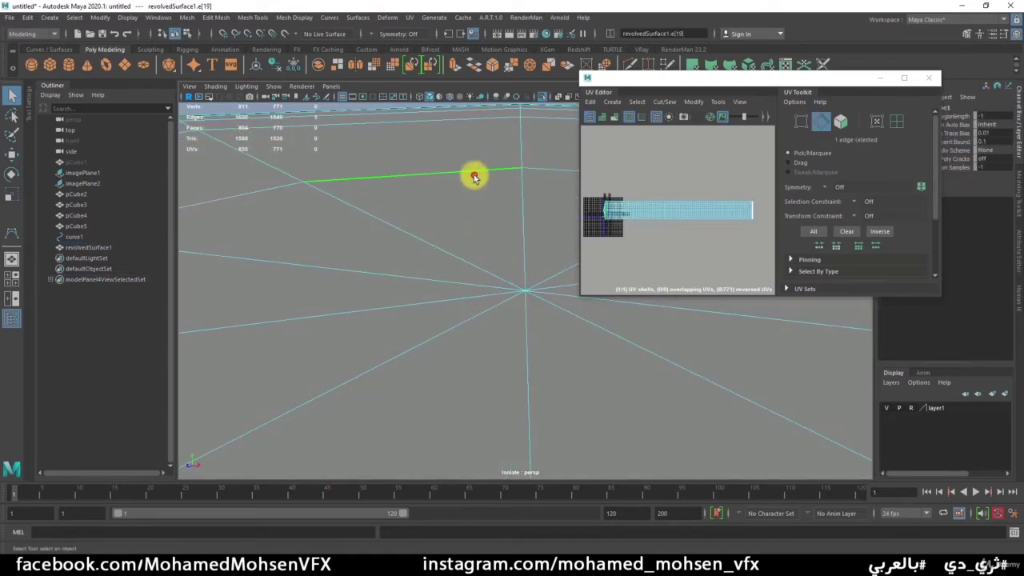
{"action": "right_click", "coordinate": [678, 237], "text": "shift"}
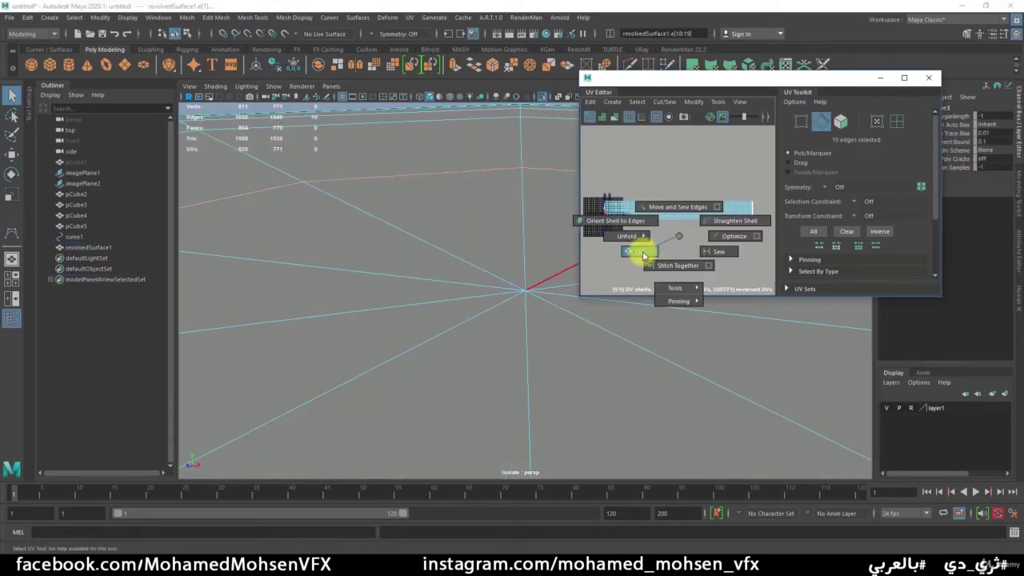
{"action": "key", "text": "F8"}
- Select the bottom cap's centre vertex and inspect it across the orthographic and perspective views
{"action": "mouse_move", "coordinate": [406, 320]}
{"action": "left_mouse_down", "text": "alt"}
{"action": "mouse_move", "coordinate": [528, 338]}
{"action": "mouse_move", "coordinate": [427, 323]}
{"action": "mouse_move", "coordinate": [448, 325]}
{"action": "mouse_move", "coordinate": [447, 304]}
{"action": "mouse_move", "coordinate": [617, 361]}
{"action": "mouse_move", "coordinate": [576, 395]}
{"action": "mouse_move", "coordinate": [473, 288]}
{"action": "left_mouse_up", "text": "alt"}
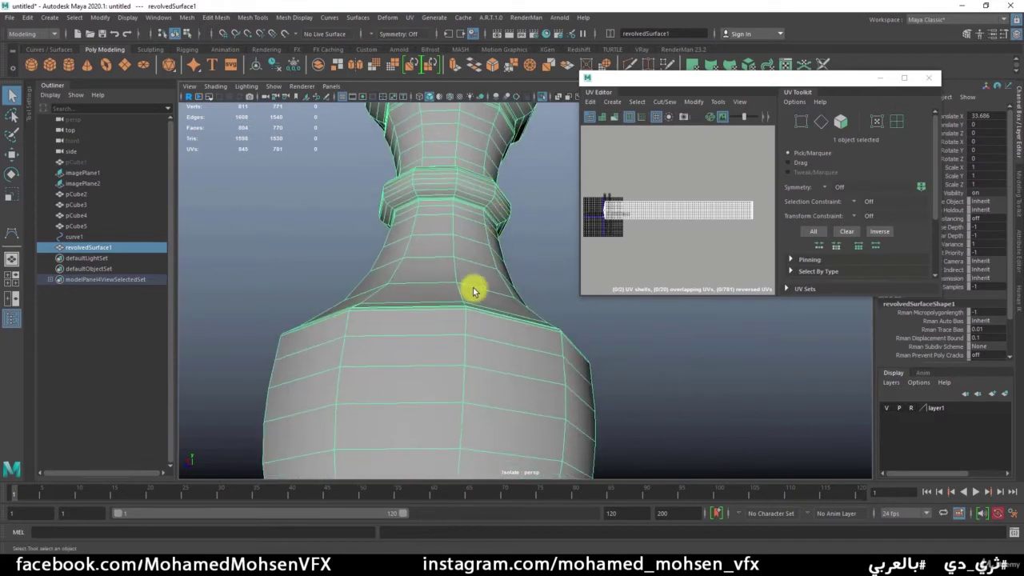
{"action": "right_click_drag", "start_coordinate": [469, 297], "coordinate": [455, 247], "text": "alt"}
{"action": "left_click_drag", "start_coordinate": [456, 247], "coordinate": [433, 317], "text": "alt"}
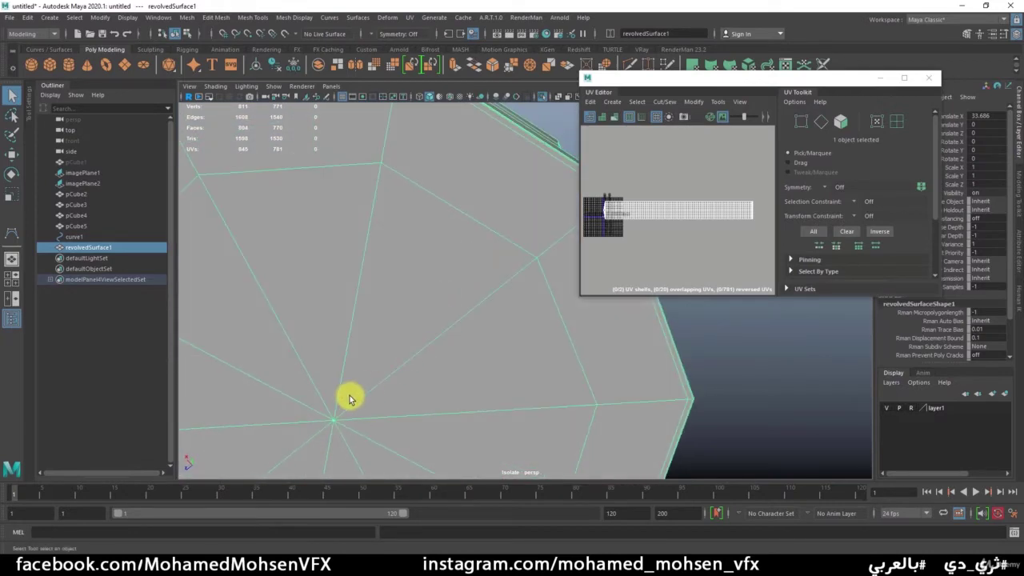
{"action": "key", "text": "F9"}
{"action": "left_click", "coordinate": [333, 417]}
{"action": "key", "text": "space"}
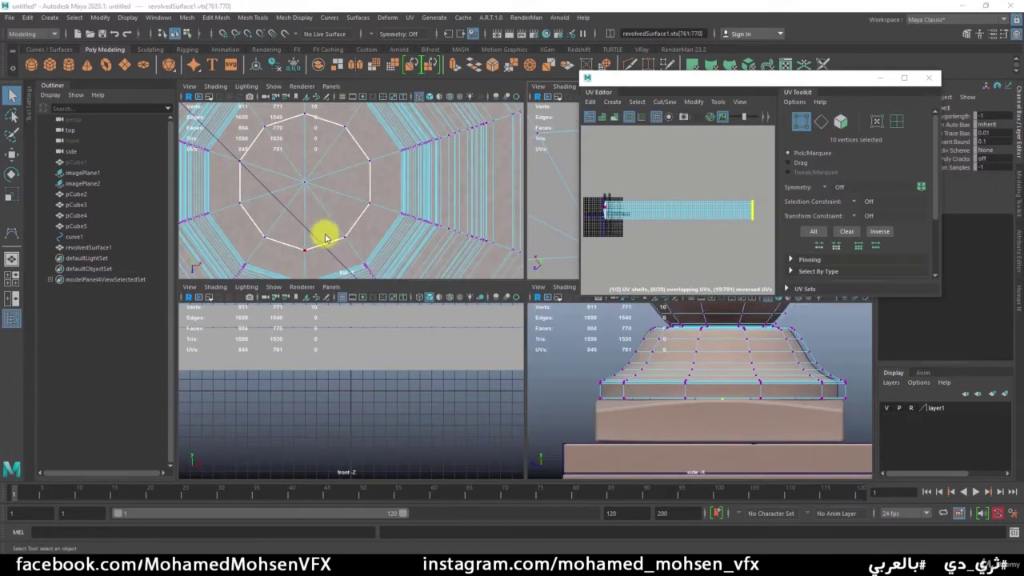
{"action": "key", "text": "space"}
{"action": "key", "text": "space"}
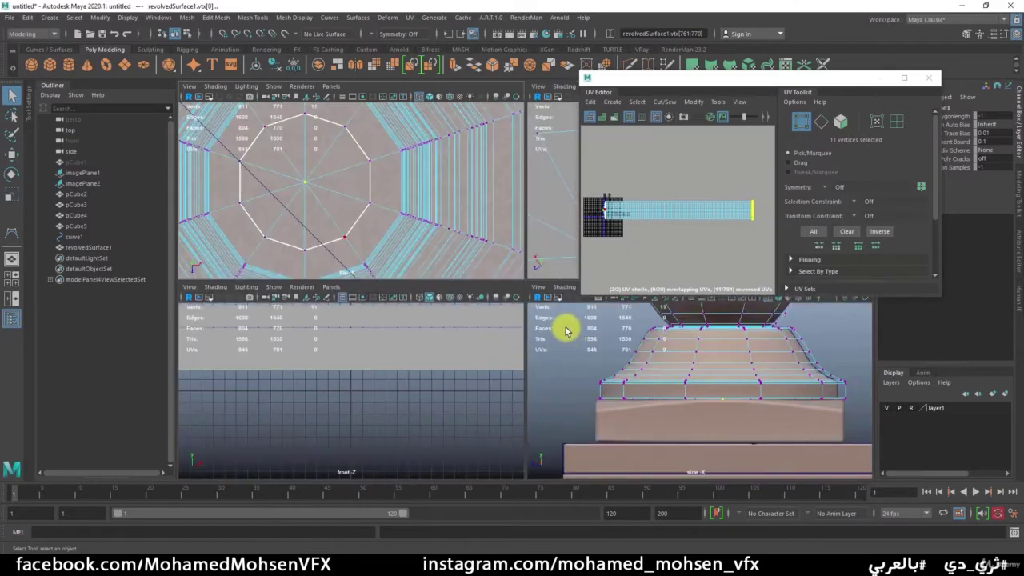
{"action": "key", "text": "space"}
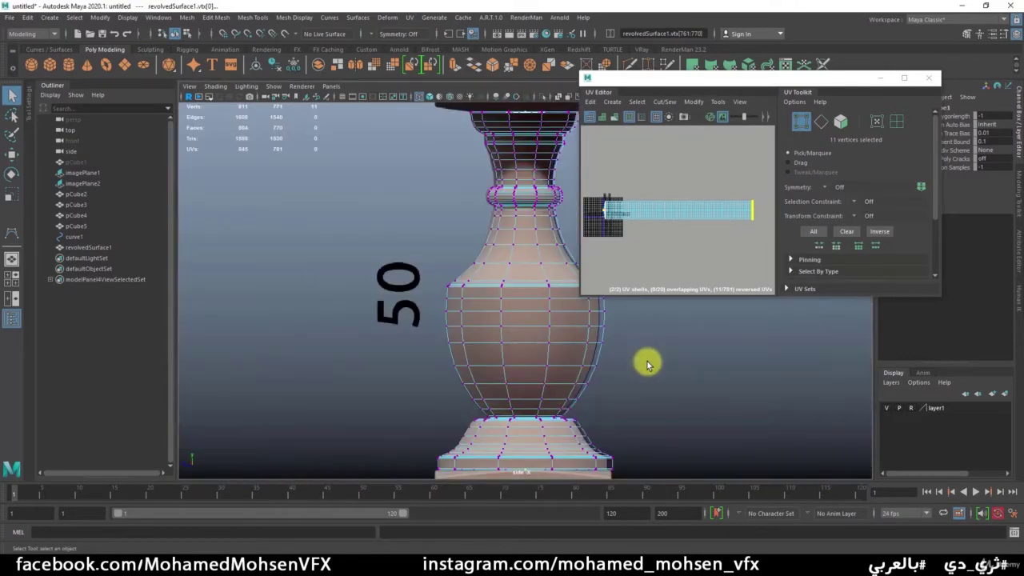
{"action": "scroll", "coordinate": [647, 361], "scroll_direction": "down", "scroll_amount": 3}
{"action": "scroll", "coordinate": [432, 291], "scroll_direction": "up", "scroll_amount": 1}
{"action": "key", "text": "space"}
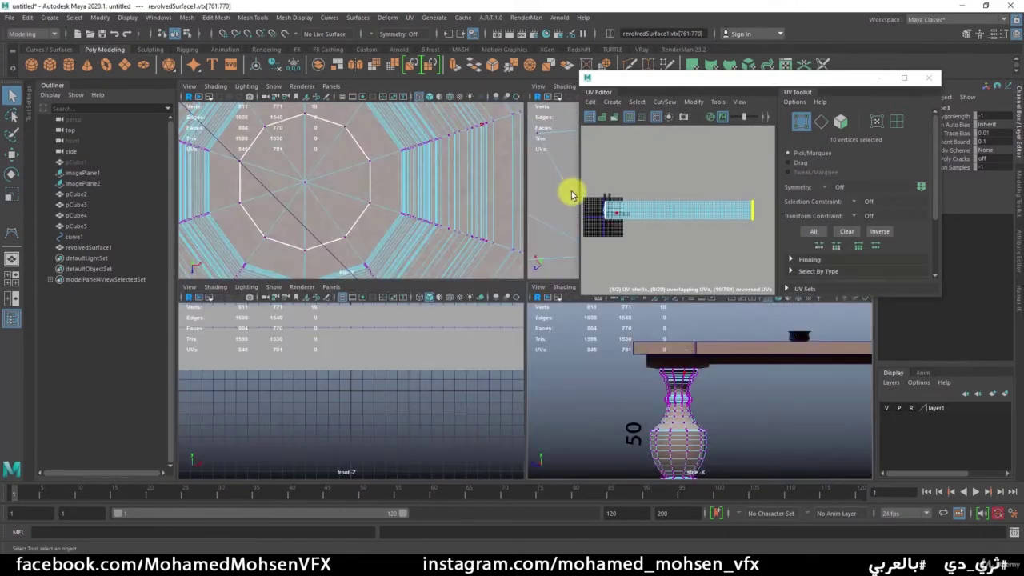
{"action": "key", "text": "space"}
{"action": "key", "text": "f"}
{"action": "mouse_move", "coordinate": [329, 275]}
{"action": "left_mouse_down", "text": "alt"}
{"action": "mouse_move", "coordinate": [365, 331]}
{"action": "mouse_move", "coordinate": [464, 258]}
{"action": "mouse_move", "coordinate": [379, 286]}
{"action": "mouse_move", "coordinate": [492, 318]}
{"action": "mouse_move", "coordinate": [382, 309]}
{"action": "left_mouse_up", "text": "alt"}
{"action": "scroll", "coordinate": [372, 336], "scroll_direction": "up", "scroll_amount": 5}
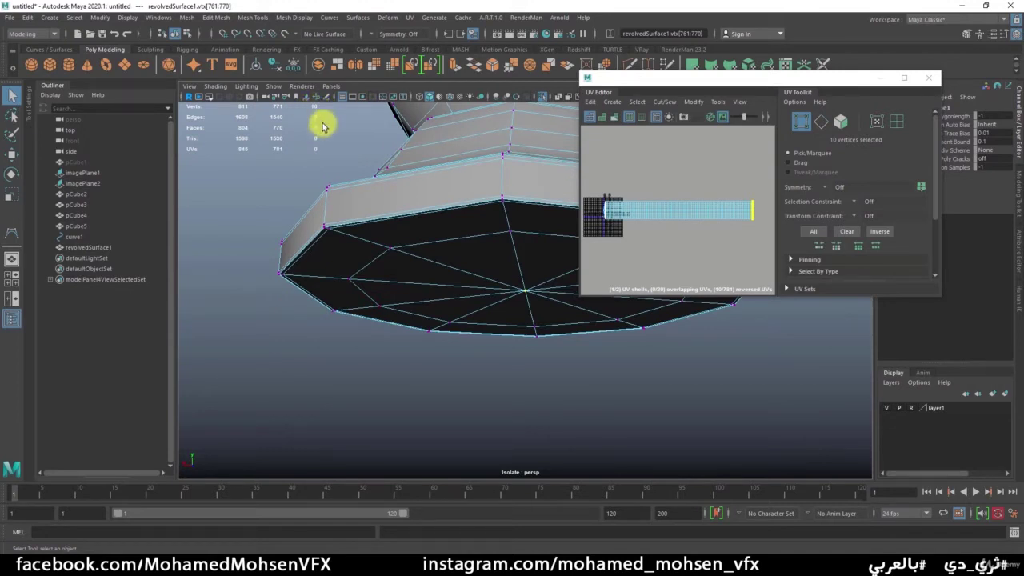
- Cut the UVs along the underside cap's border edge loop, giving three UV shells
{"action": "left_click", "coordinate": [507, 322]}
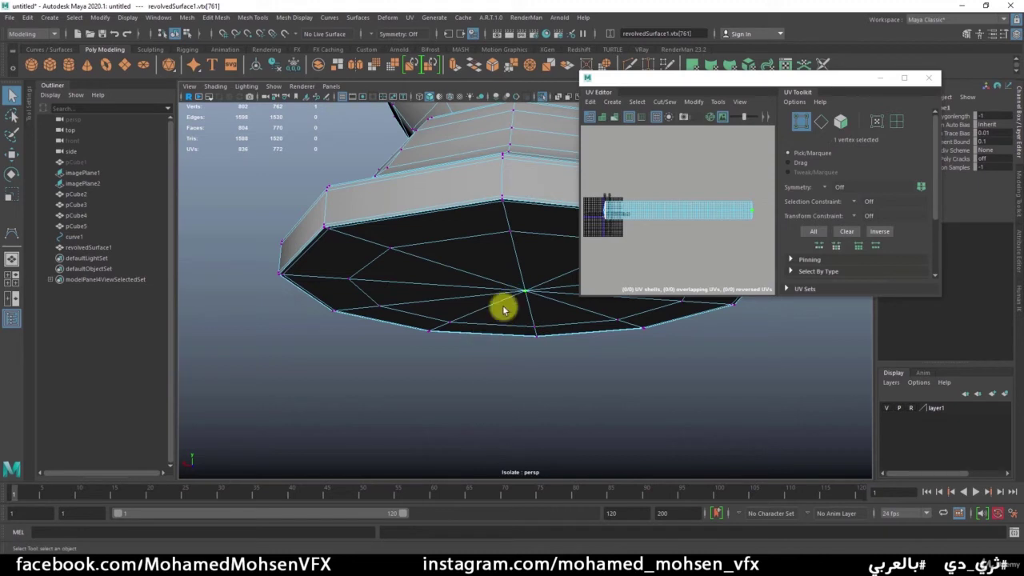
{"action": "right_click_drag", "start_coordinate": [465, 281], "coordinate": [470, 236]}
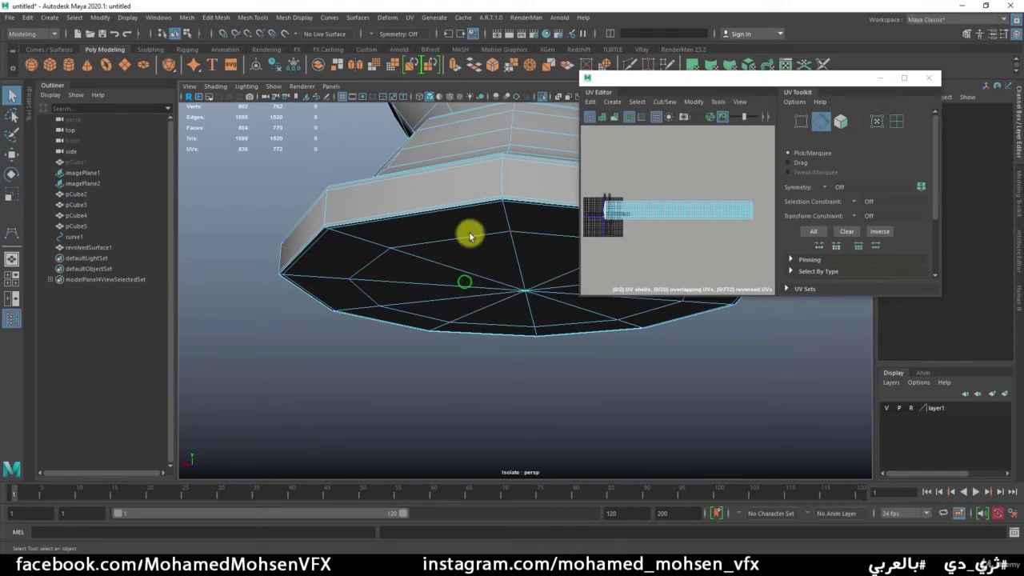
{"action": "double_click", "coordinate": [468, 241]}
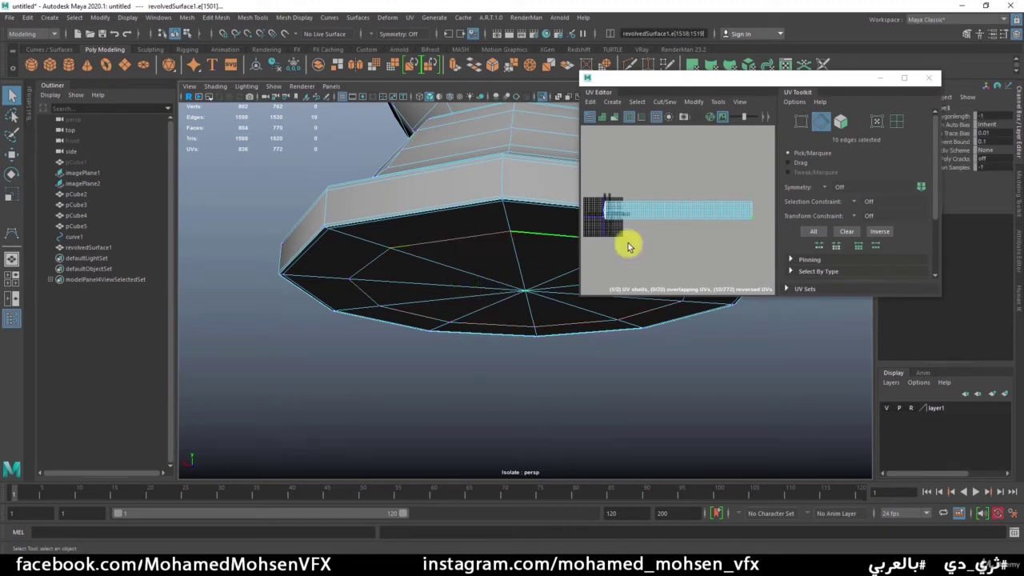
{"action": "right_click_drag", "start_coordinate": [675, 236], "coordinate": [635, 251], "text": "shift"}
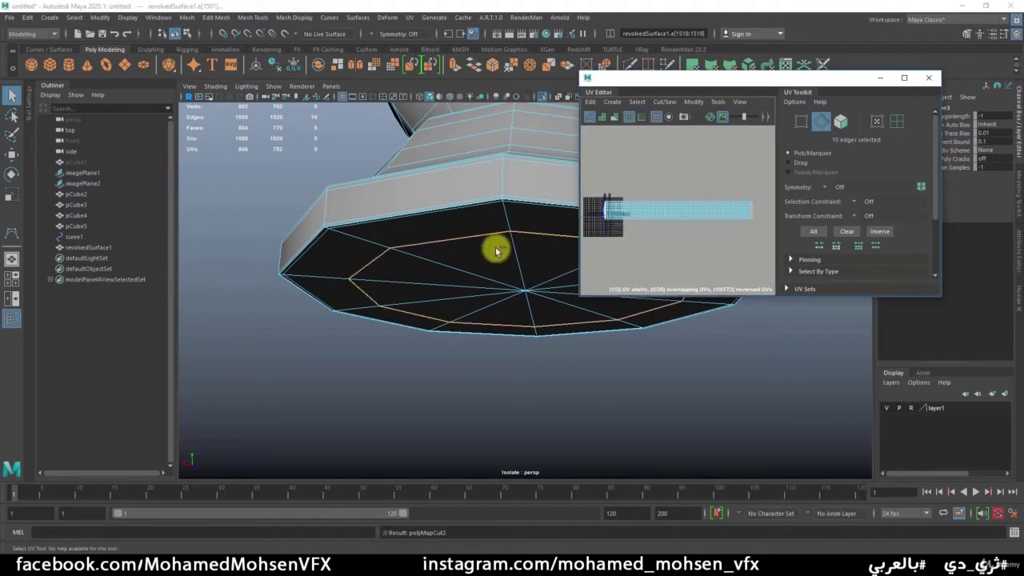
{"action": "mouse_move", "coordinate": [481, 229]}
{"action": "left_mouse_down", "text": "alt"}
{"action": "mouse_move", "coordinate": [311, 213]}
{"action": "mouse_move", "coordinate": [423, 302]}
{"action": "mouse_move", "coordinate": [420, 286]}
{"action": "mouse_move", "coordinate": [544, 304]}
{"action": "left_mouse_up", "text": "alt"}
{"action": "right_click_drag", "start_coordinate": [544, 304], "coordinate": [298, 253], "text": "alt"}
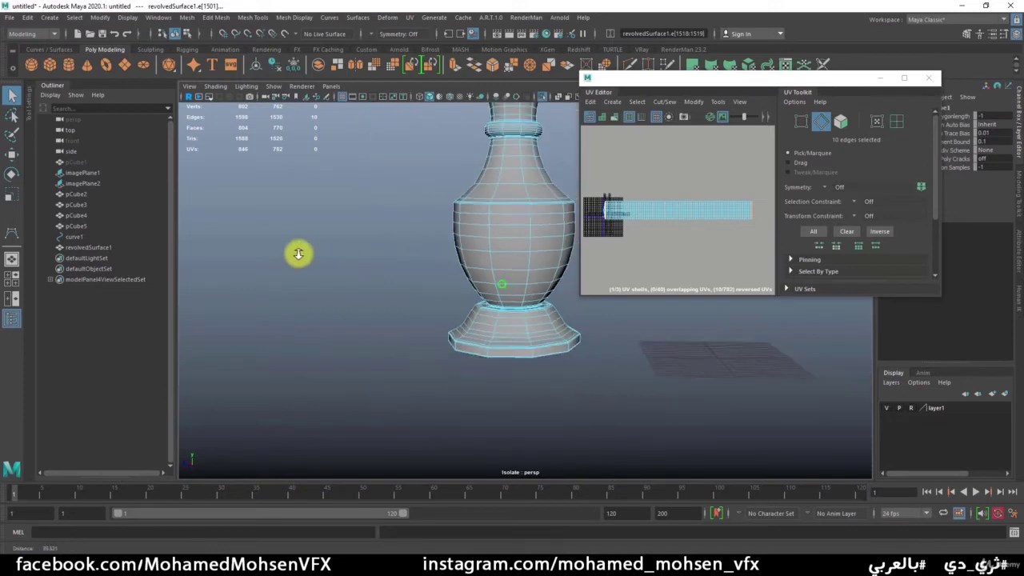
{"action": "mouse_move", "coordinate": [299, 253]}
{"action": "left_mouse_down", "text": "alt"}
{"action": "mouse_move", "coordinate": [556, 308]}
{"action": "mouse_move", "coordinate": [561, 257]}
{"action": "left_mouse_up", "text": "alt"}
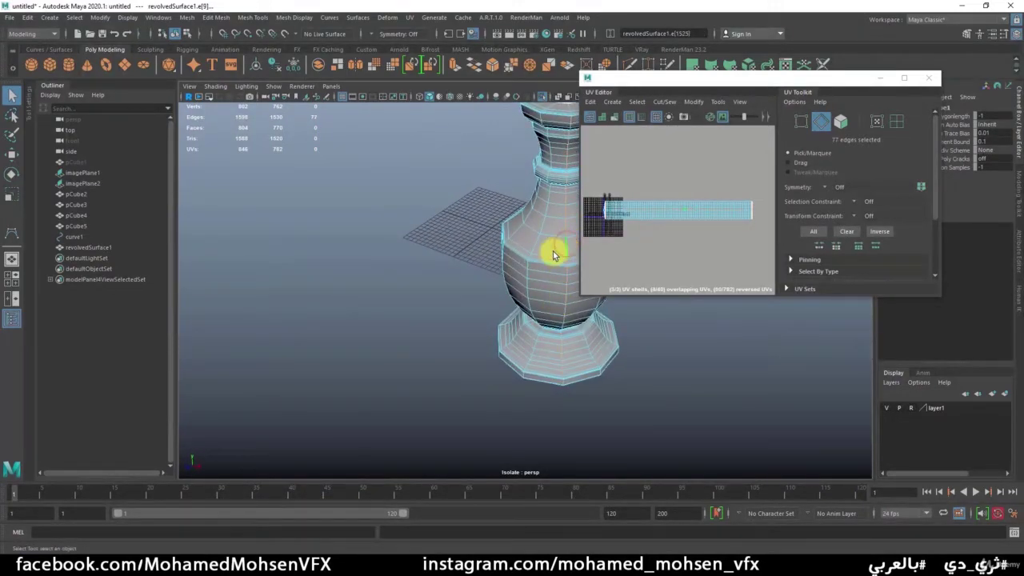
{"action": "middle_click_drag", "start_coordinate": [465, 266], "coordinate": [384, 278], "text": "alt"}
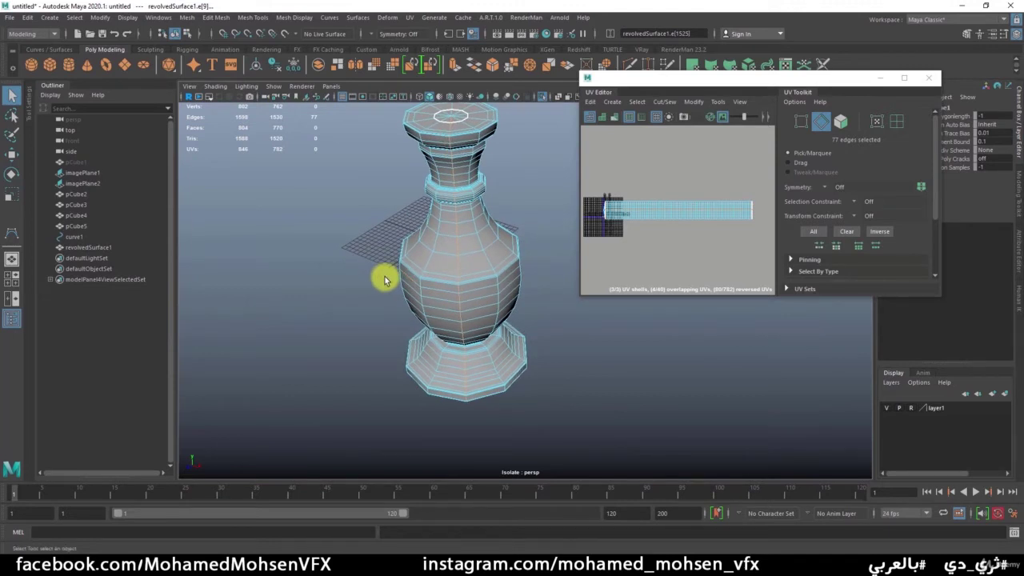
- Select all of the vase's UVs and run an initial Unfold
{"action": "right_click_drag", "start_coordinate": [701, 213], "coordinate": [761, 195]}
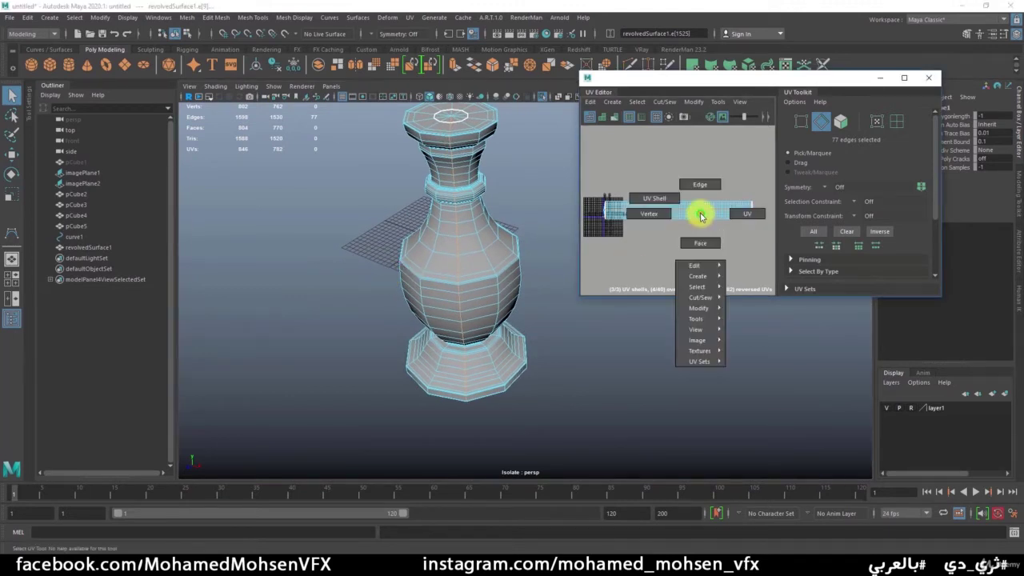
{"action": "left_click_drag", "start_coordinate": [764, 185], "coordinate": [673, 239]}
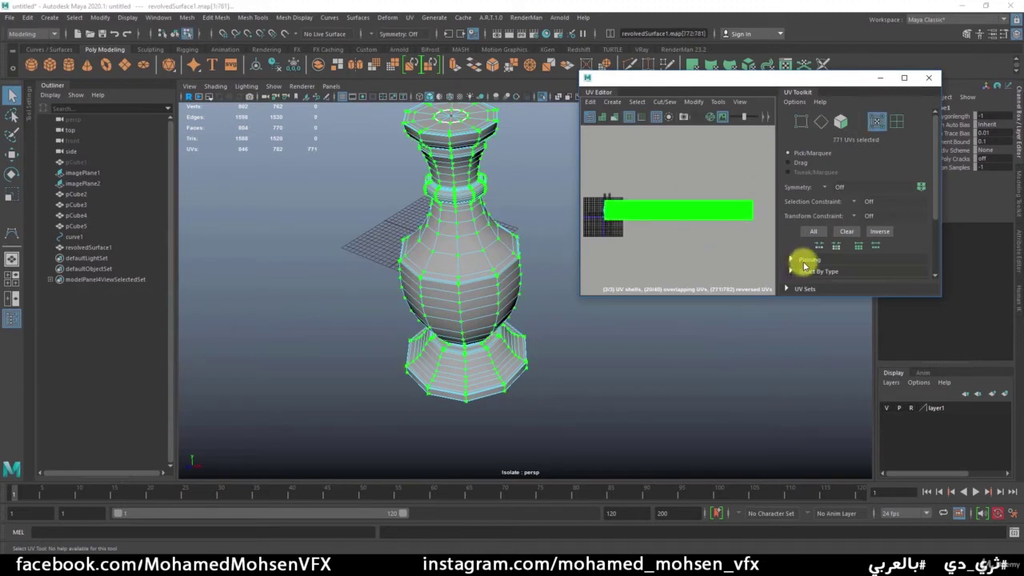
{"action": "left_click_drag", "start_coordinate": [936, 171], "coordinate": [937, 240]}
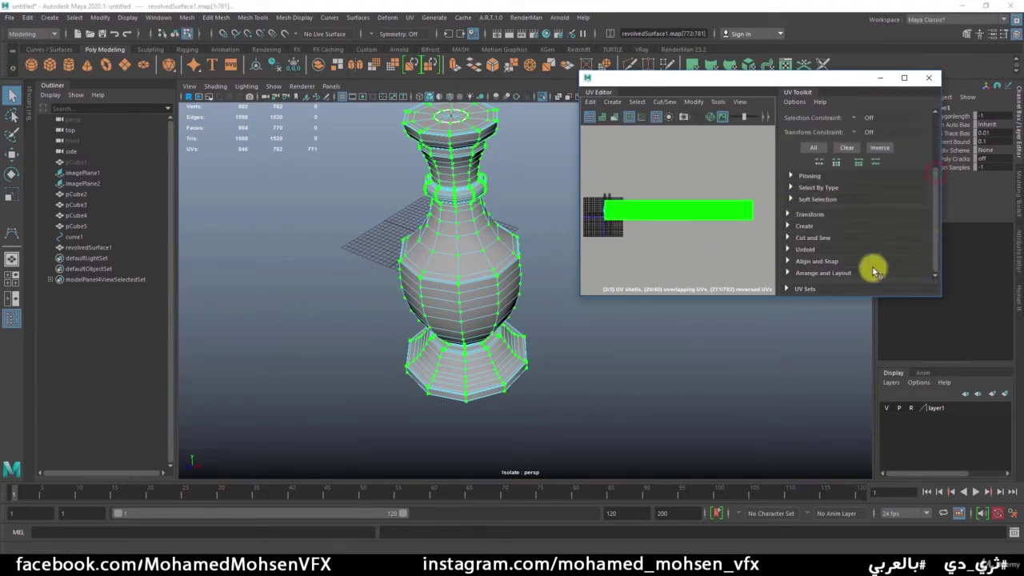
{"action": "left_click", "coordinate": [798, 250]}
{"action": "left_click", "coordinate": [806, 275]}
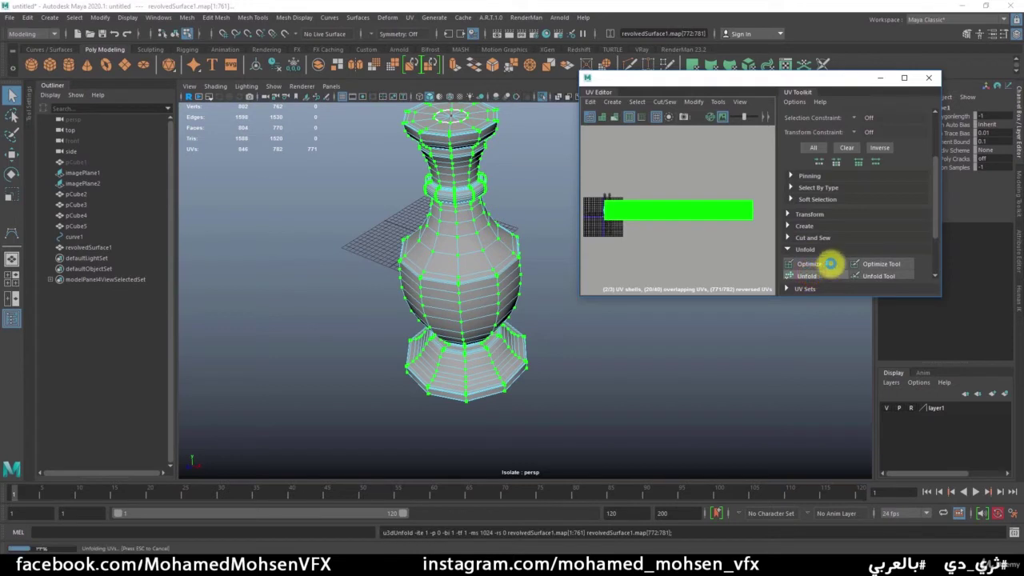
{"action": "scroll", "coordinate": [692, 238], "scroll_direction": "down", "scroll_amount": 2}
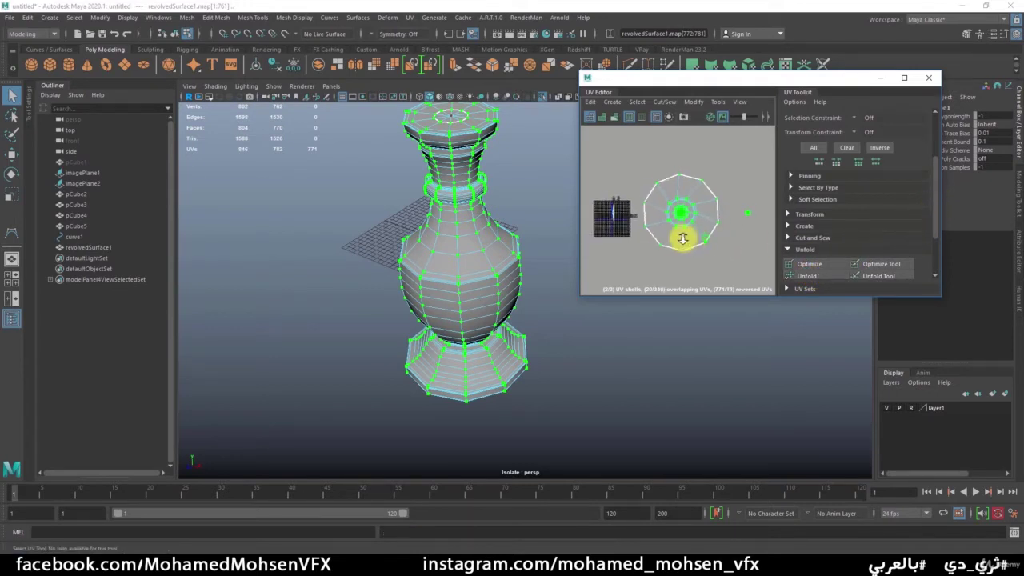
- Cut the UVs along the vertical seam edges, then reselect all UVs and unfold them again
{"action": "right_click_drag", "start_coordinate": [459, 278], "coordinate": [461, 239]}
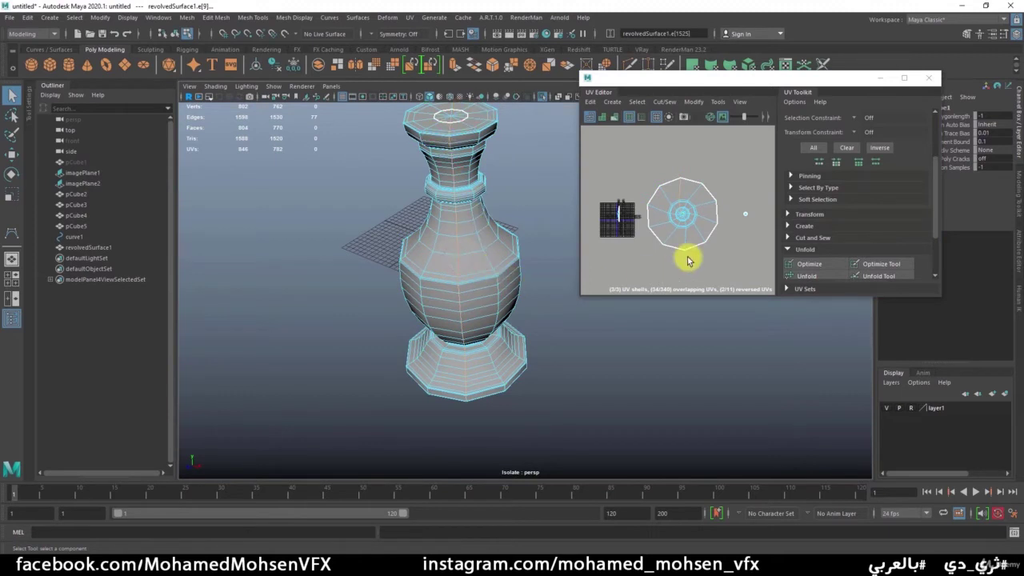
{"action": "right_click_drag", "start_coordinate": [727, 241], "coordinate": [702, 252], "text": "shift"}
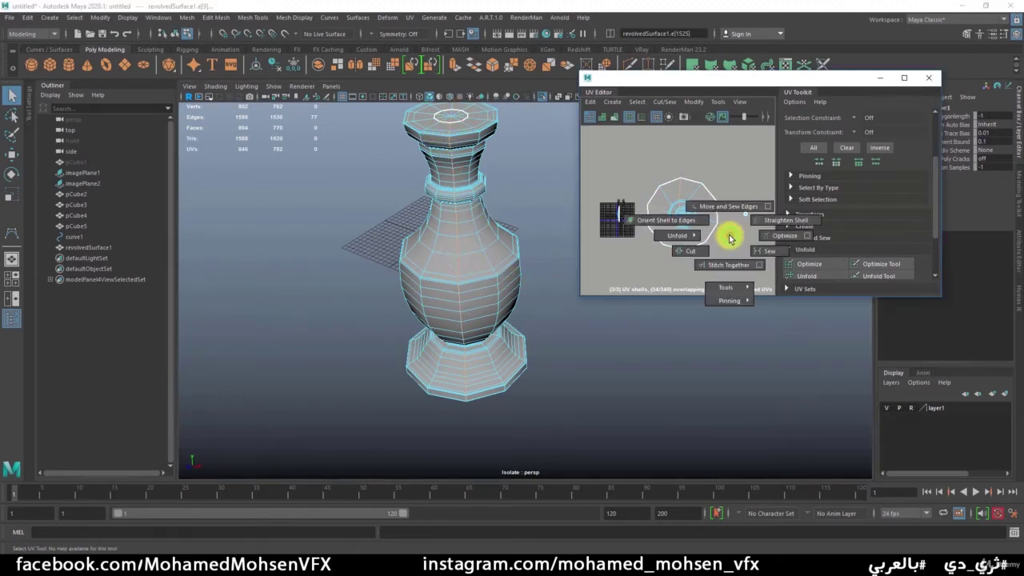
{"action": "right_click_drag", "start_coordinate": [473, 243], "coordinate": [503, 241]}
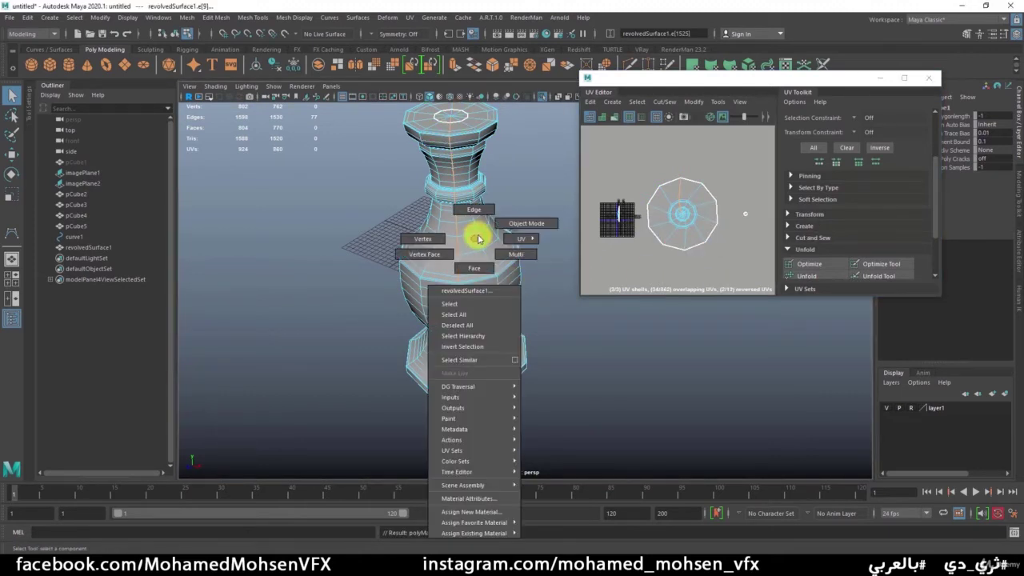
{"action": "right_click_drag", "start_coordinate": [676, 204], "coordinate": [709, 201]}
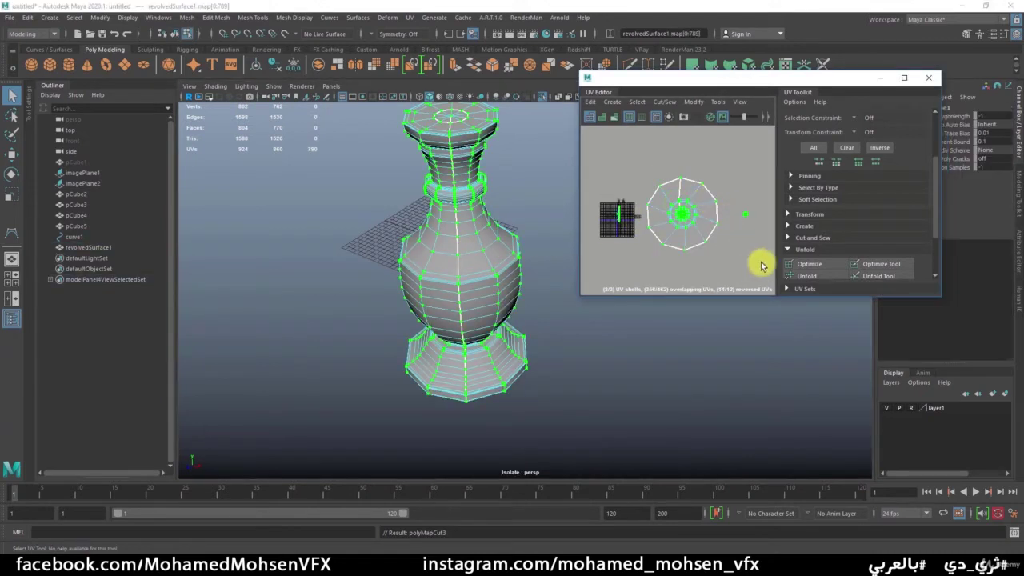
{"action": "left_click", "coordinate": [808, 275]}
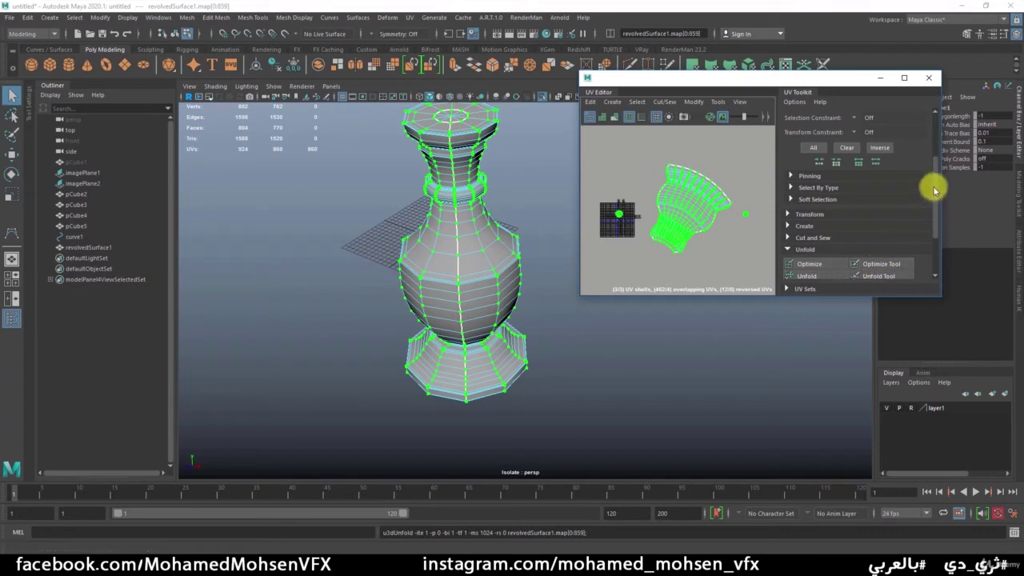
{"action": "left_click_drag", "start_coordinate": [934, 184], "coordinate": [934, 245]}
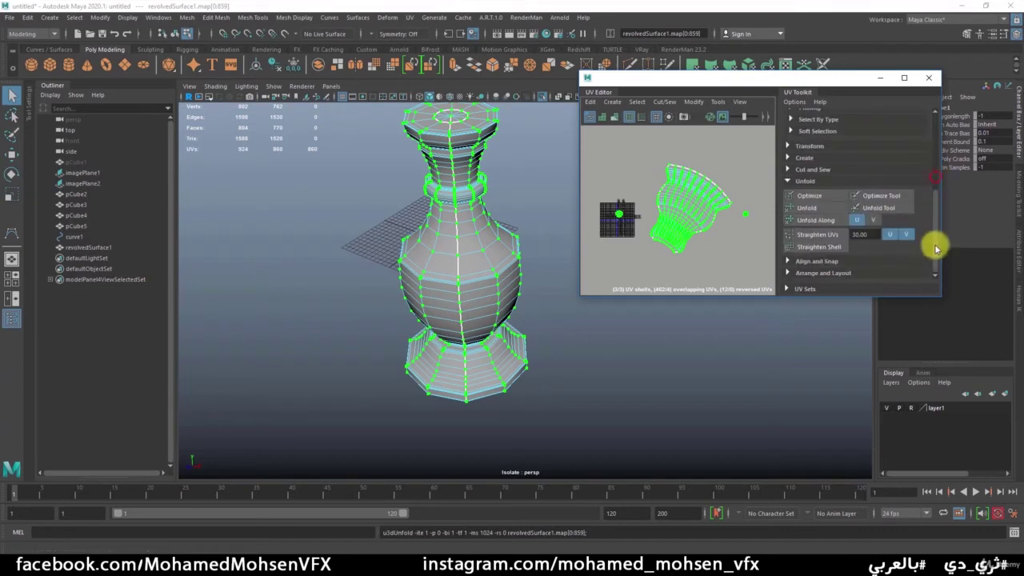
{"action": "left_click", "coordinate": [808, 275]}
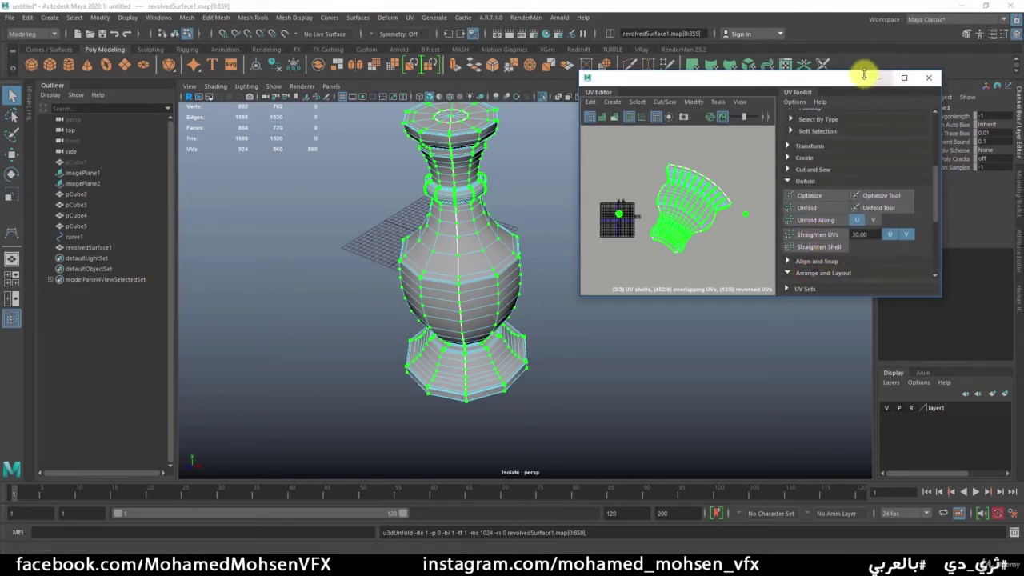
- Enlarge the UV Editor to full height, lay out the shells in 0–1 space and frame them
{"action": "left_click_drag", "start_coordinate": [844, 77], "coordinate": [845, 10]}
{"action": "double_click", "coordinate": [810, 5]}
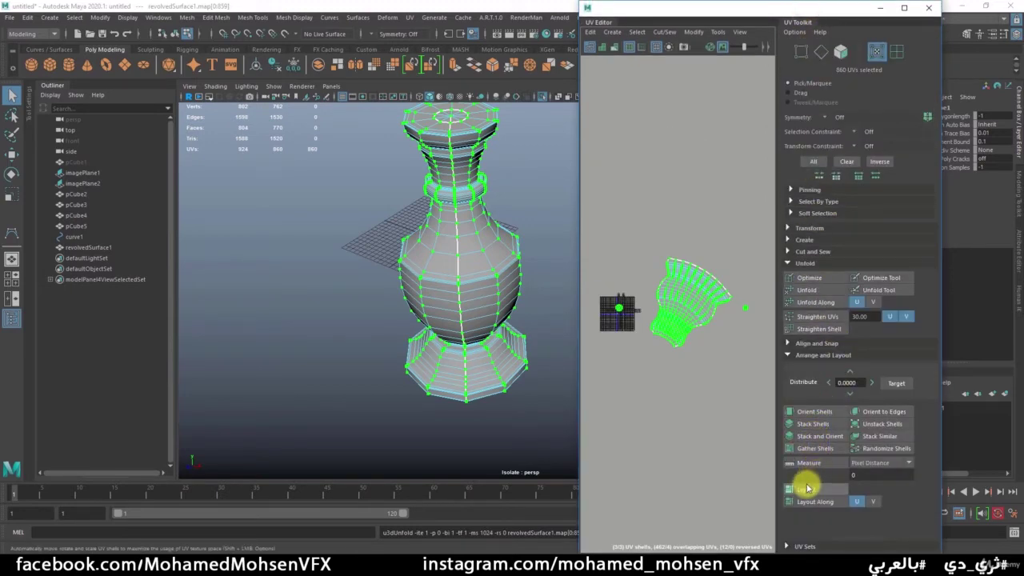
{"action": "left_click", "coordinate": [806, 489]}
{"action": "key", "text": "f"}
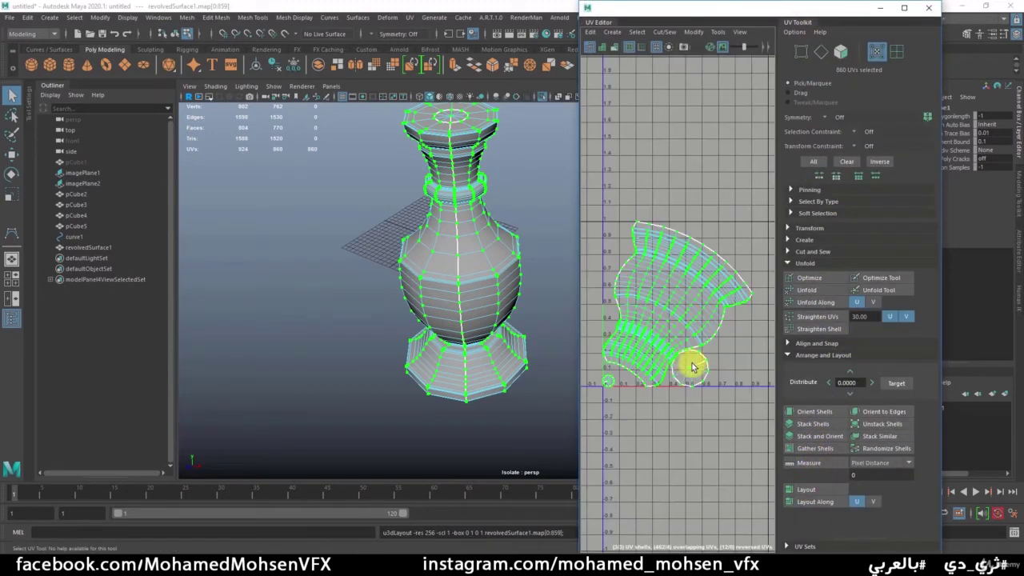
- Orient the UV shells upright, lay them out again, and reselect the vase's UVs
{"action": "left_click", "coordinate": [821, 411]}
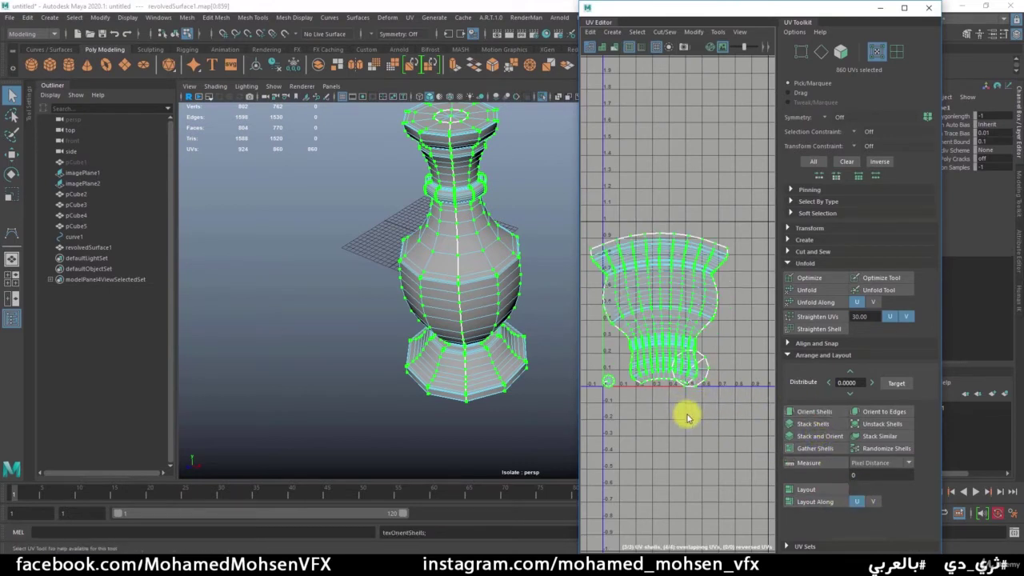
{"action": "left_click", "coordinate": [806, 489]}
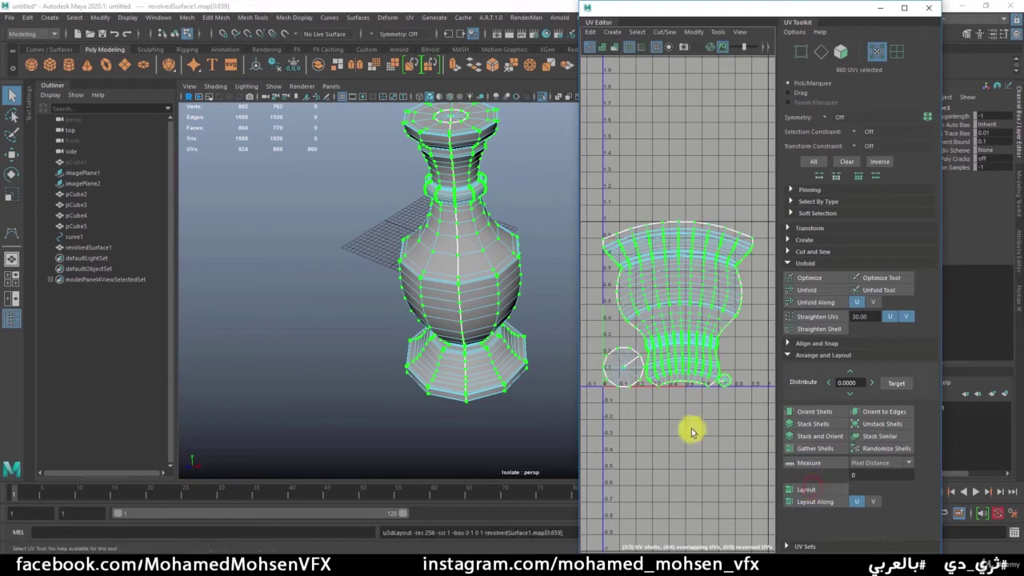
{"action": "left_click", "coordinate": [692, 416]}
{"action": "left_click", "coordinate": [668, 280]}
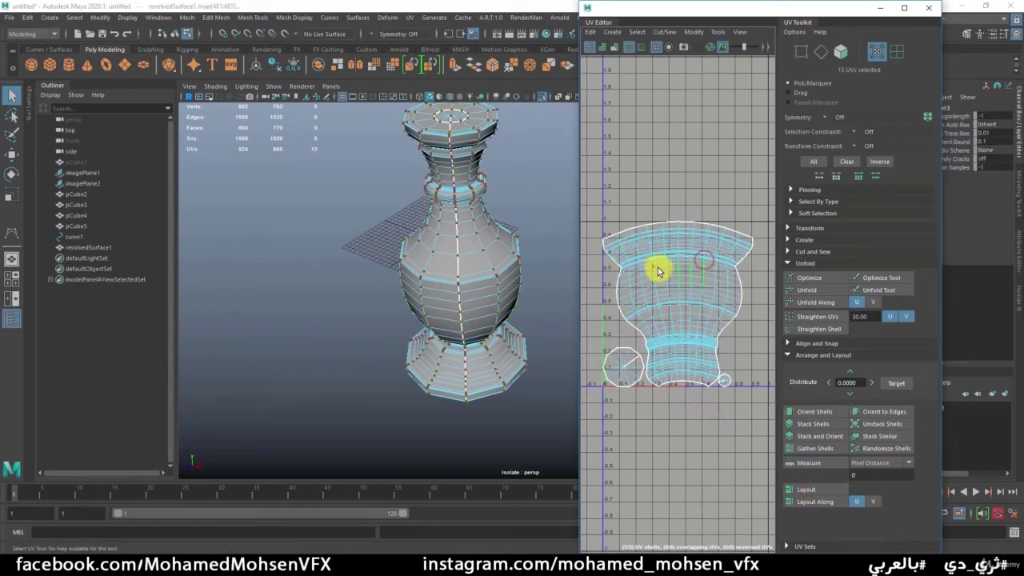
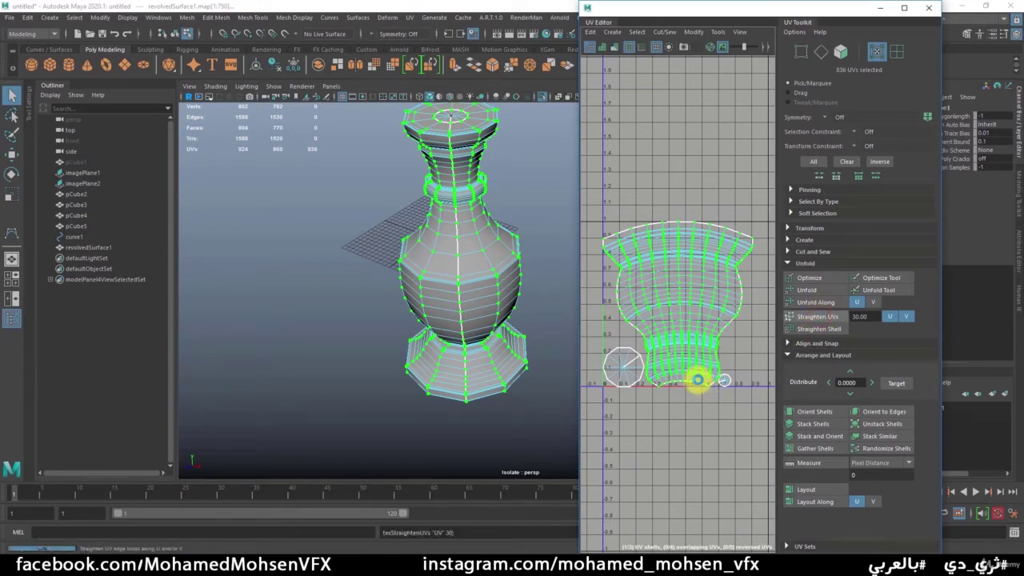
- Straighten the vase's UV shell, then unfold it and lay out all shells in 0–1 space
{"action": "left_click", "coordinate": [816, 317]}
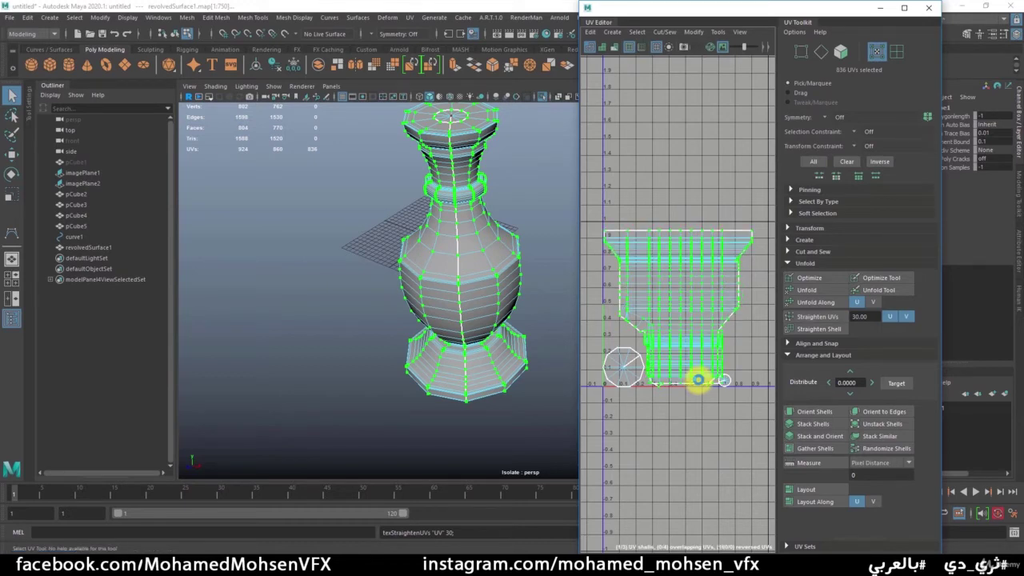
{"action": "key", "text": "ctrl+z"}
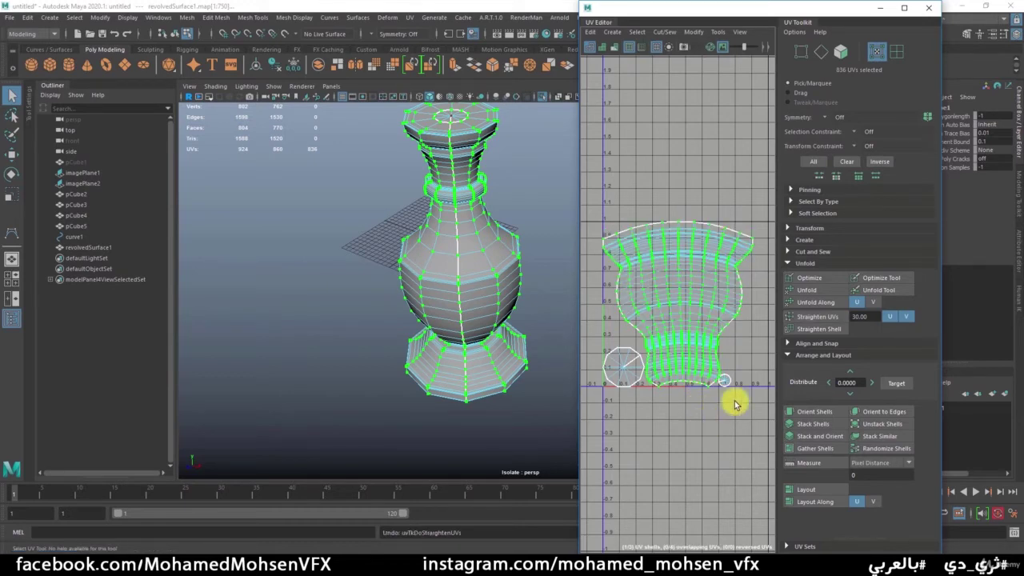
{"action": "left_click", "coordinate": [818, 329]}
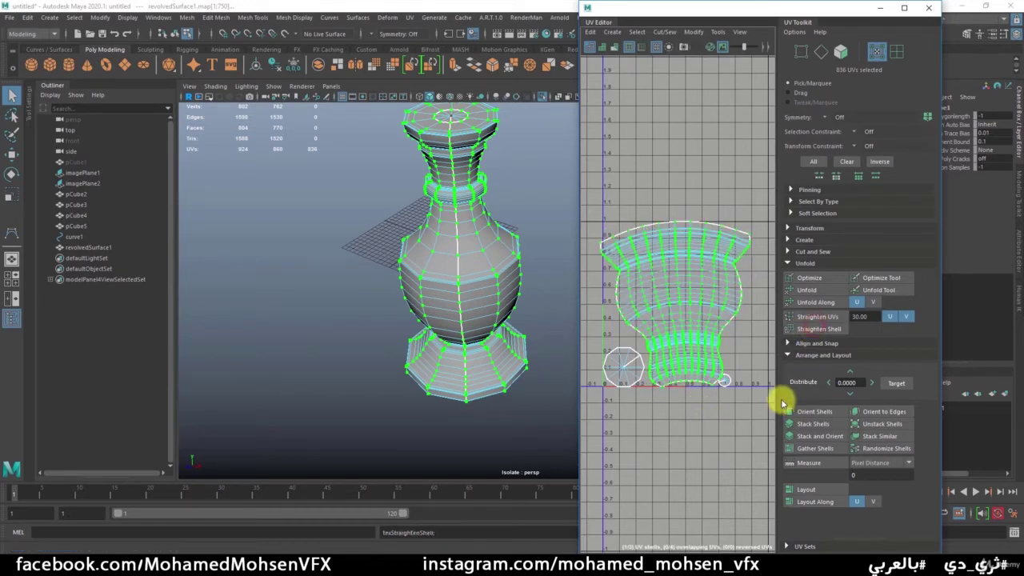
{"action": "left_click", "coordinate": [807, 290]}
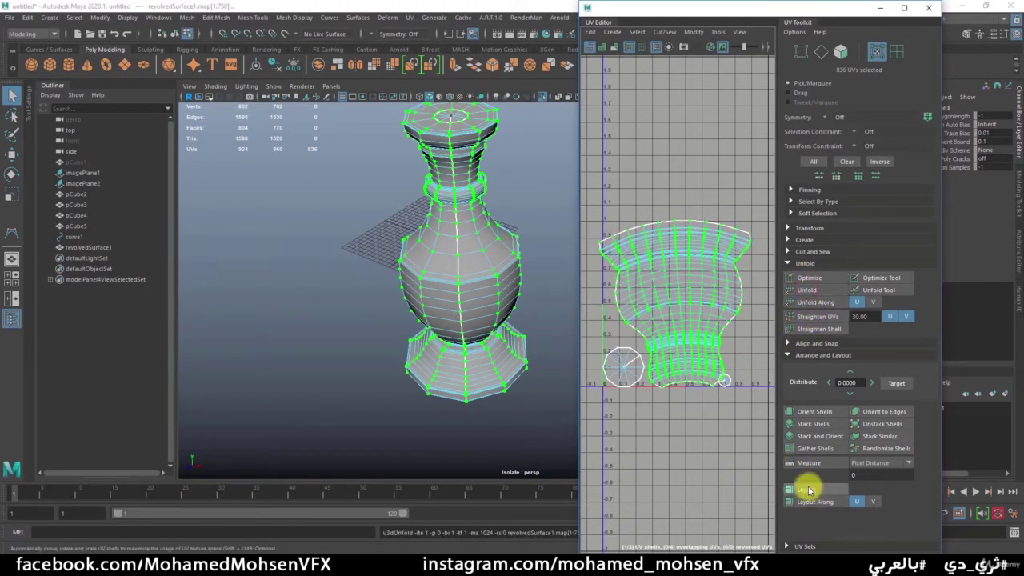
{"action": "left_click_drag", "start_coordinate": [754, 425], "coordinate": [574, 175]}
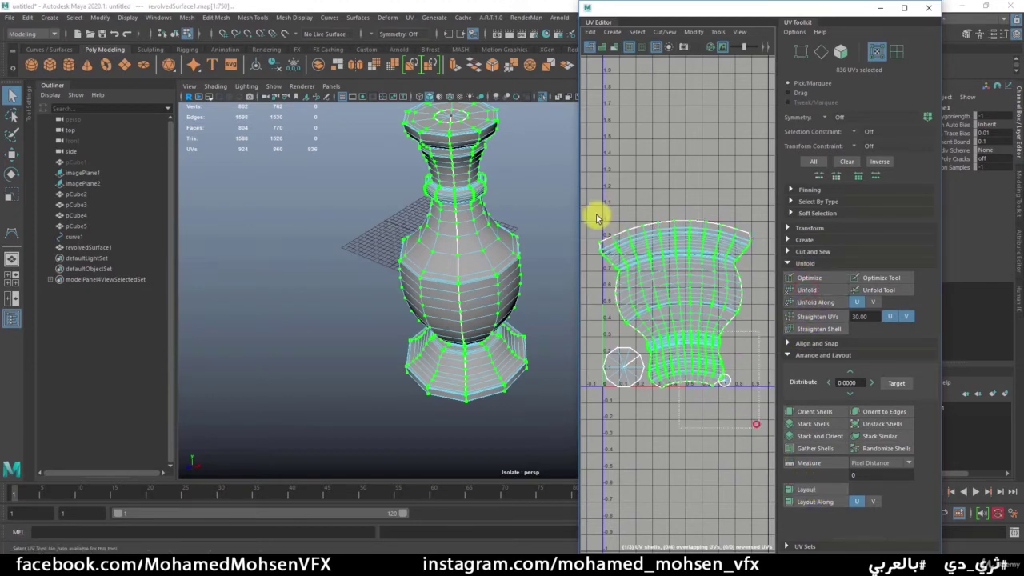
{"action": "left_click", "coordinate": [804, 489]}
{"action": "left_click", "coordinate": [723, 428]}
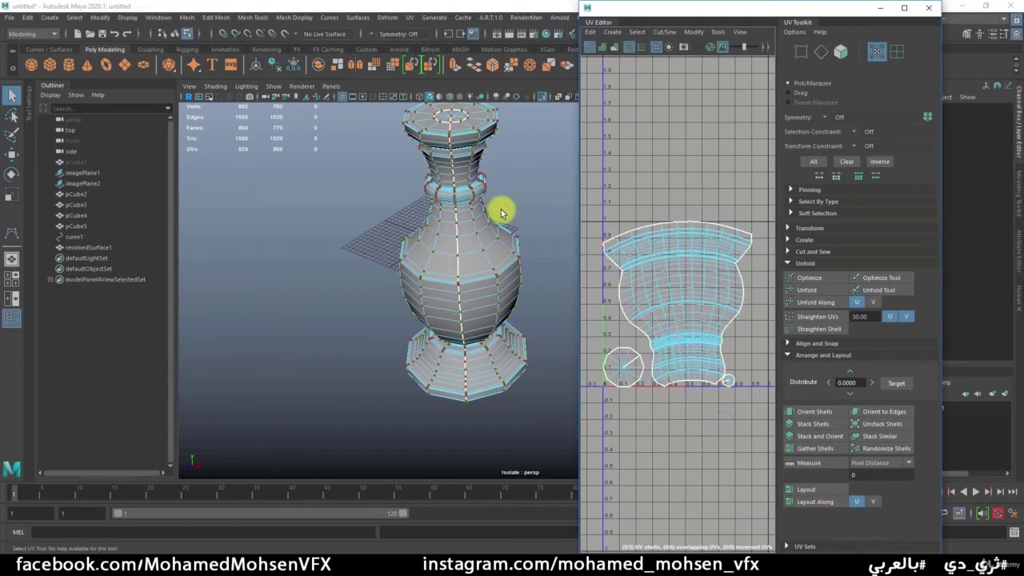
- Rotate the body shell upright, lay out the shells again, and return to object mode
{"action": "left_click", "coordinate": [680, 290]}
{"action": "key", "text": "e"}
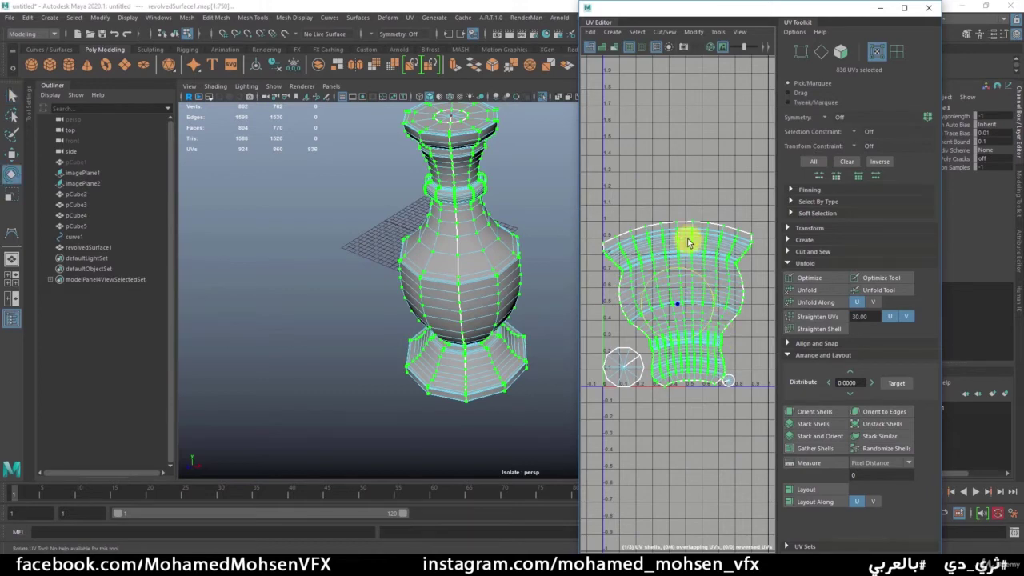
{"action": "left_click_drag", "start_coordinate": [688, 242], "coordinate": [701, 516]}
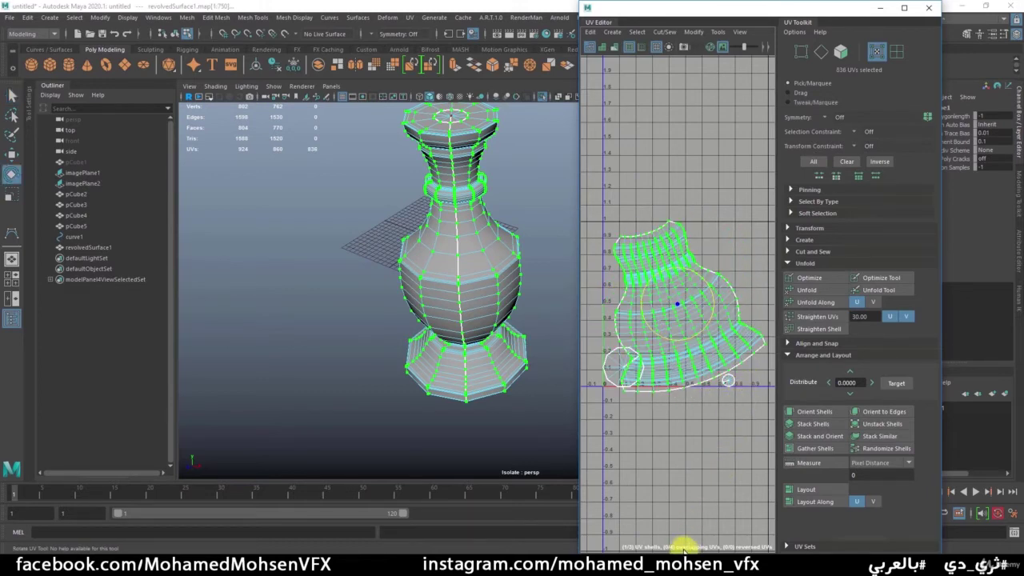
{"action": "left_click_drag", "start_coordinate": [656, 549], "coordinate": [612, 549]}
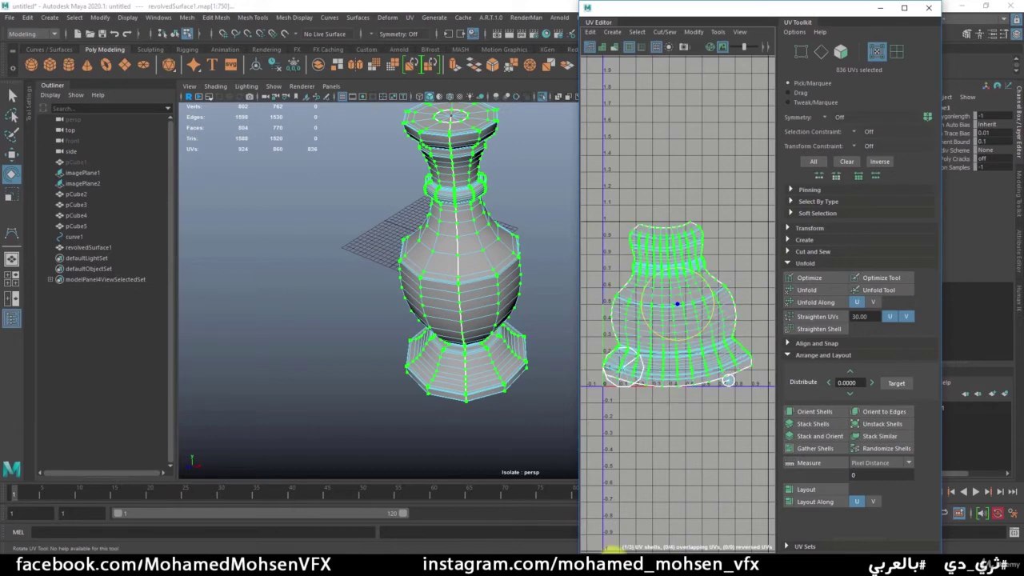
{"action": "left_click", "coordinate": [816, 490]}
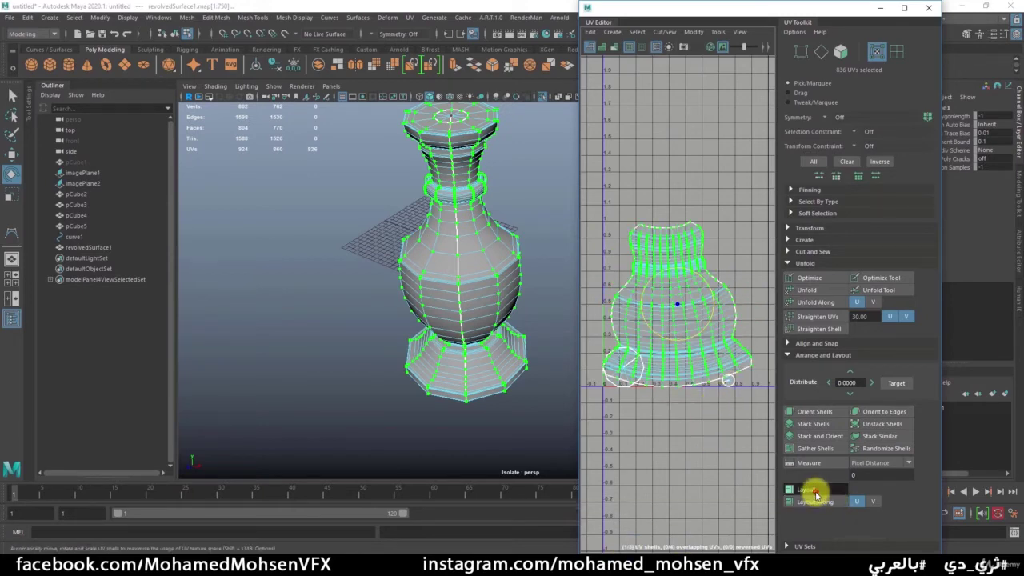
{"action": "left_click", "coordinate": [728, 418]}
{"action": "left_click_drag", "start_coordinate": [600, 212], "coordinate": [748, 397]}
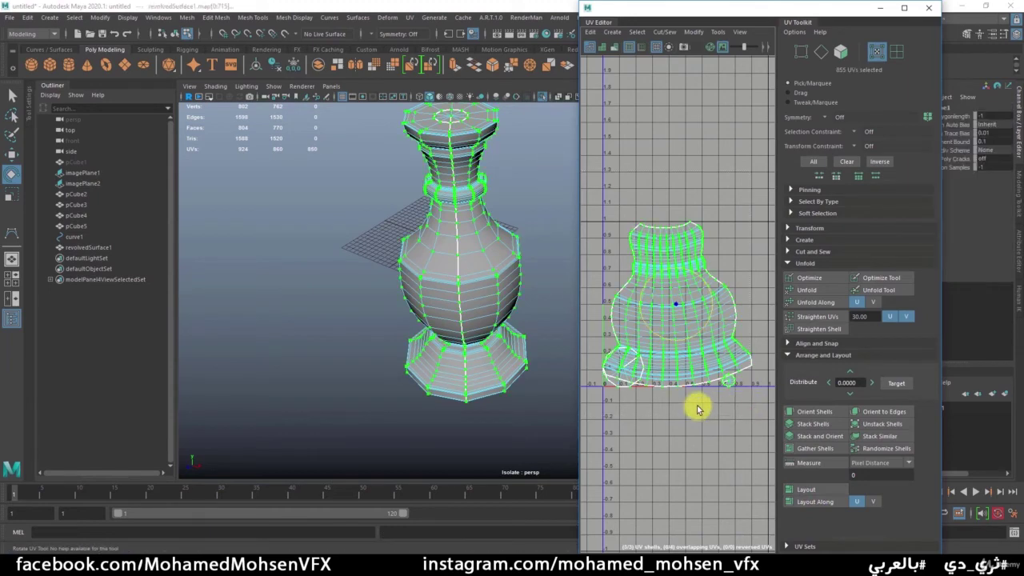
{"action": "left_click", "coordinate": [816, 489]}
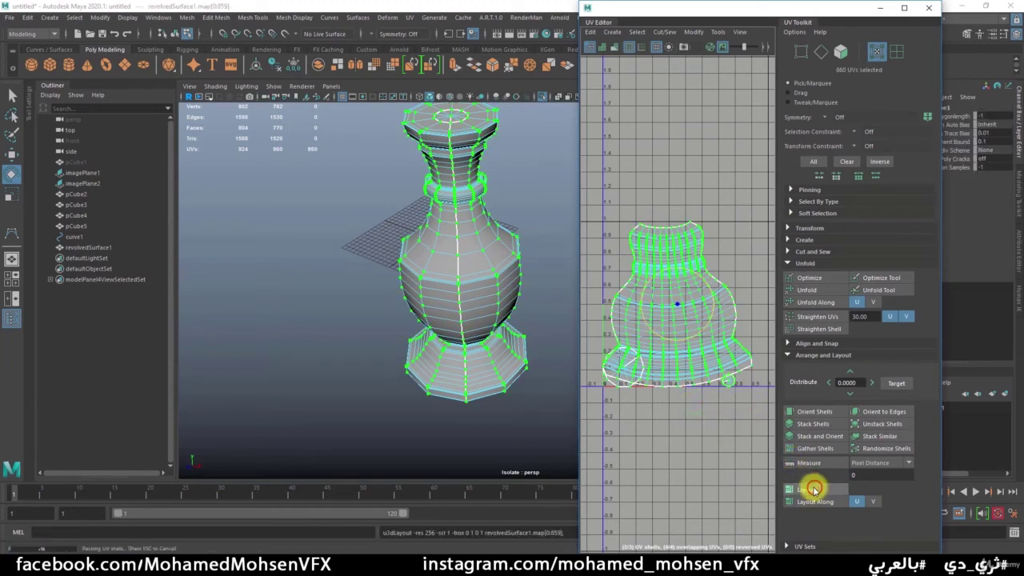
{"action": "left_click", "coordinate": [713, 437]}
{"action": "key", "text": "q"}
{"action": "key", "text": "F8"}
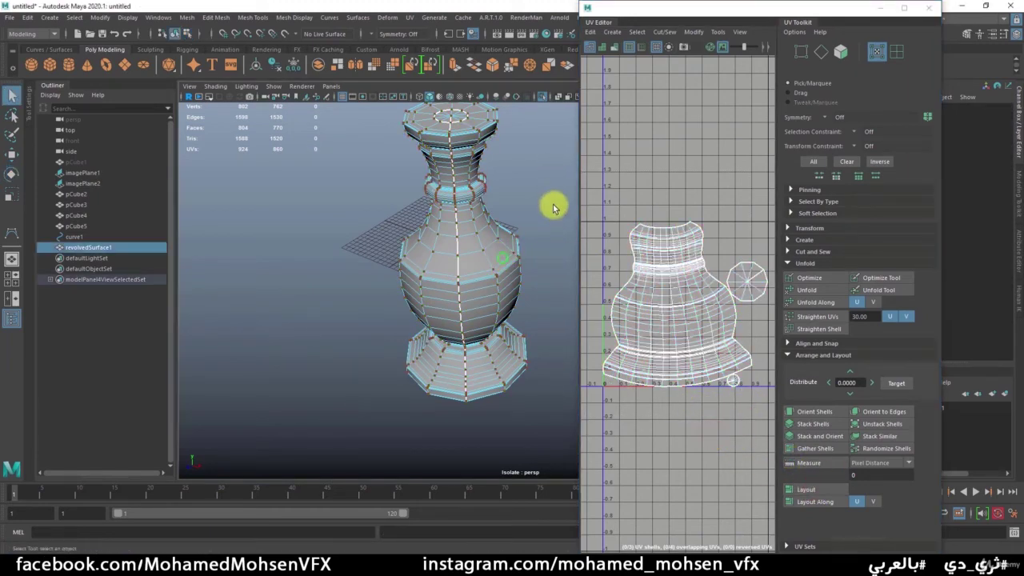
- Close the UV Editor and inspect the vase rim, toggling smooth preview on and off
{"action": "left_click", "coordinate": [928, 8]}
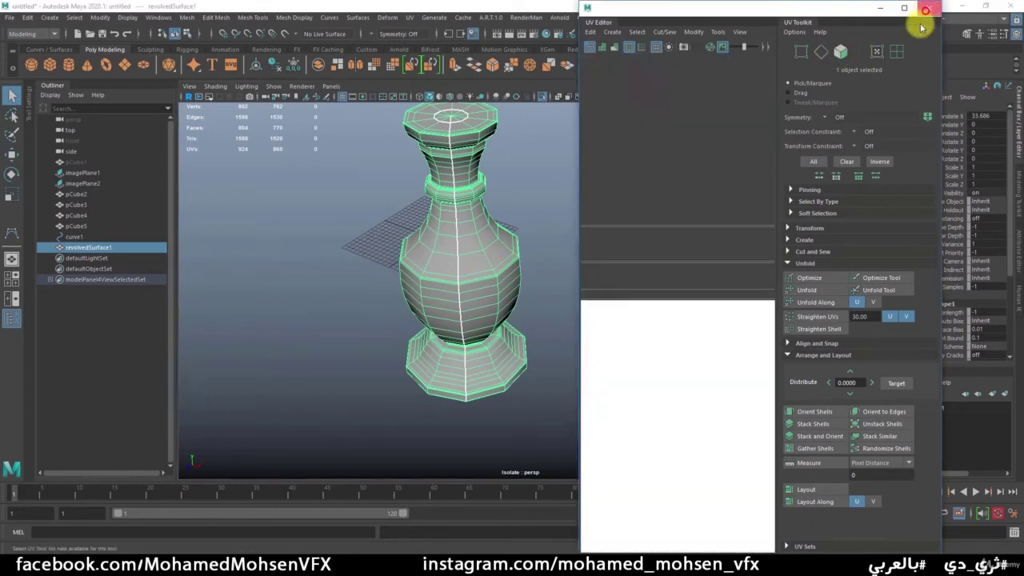
{"action": "left_click_drag", "start_coordinate": [492, 302], "coordinate": [578, 281], "text": "alt"}
{"action": "key", "text": "f"}
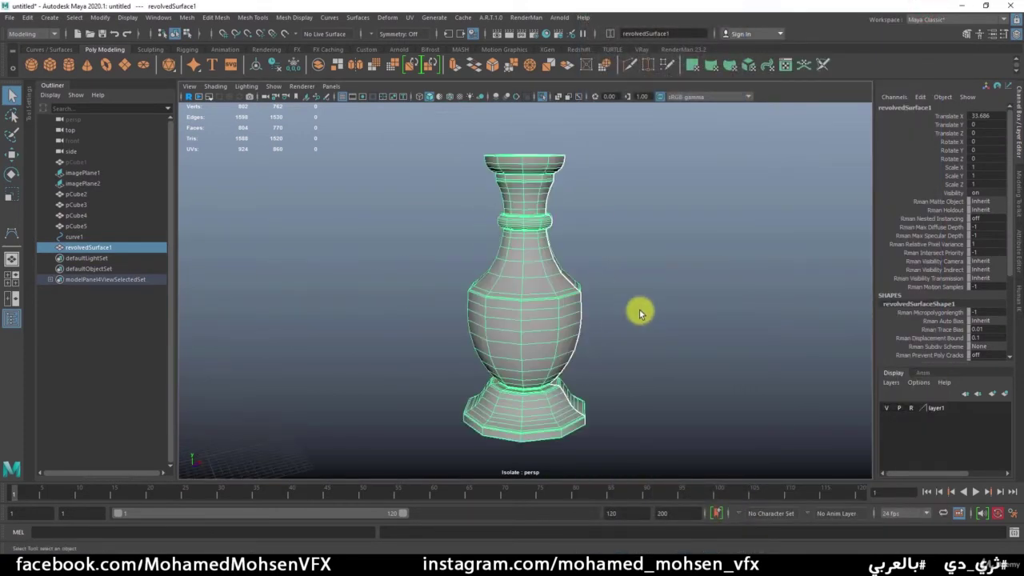
{"action": "mouse_move", "coordinate": [641, 312]}
{"action": "left_mouse_down", "text": "alt"}
{"action": "mouse_move", "coordinate": [510, 320]}
{"action": "mouse_move", "coordinate": [628, 311]}
{"action": "mouse_move", "coordinate": [567, 309]}
{"action": "mouse_move", "coordinate": [544, 294]}
{"action": "left_mouse_up", "text": "alt"}
{"action": "left_click_drag", "start_coordinate": [521, 327], "coordinate": [653, 319], "text": "alt"}
{"action": "key", "text": "3"}
{"action": "left_click", "coordinate": [637, 273]}
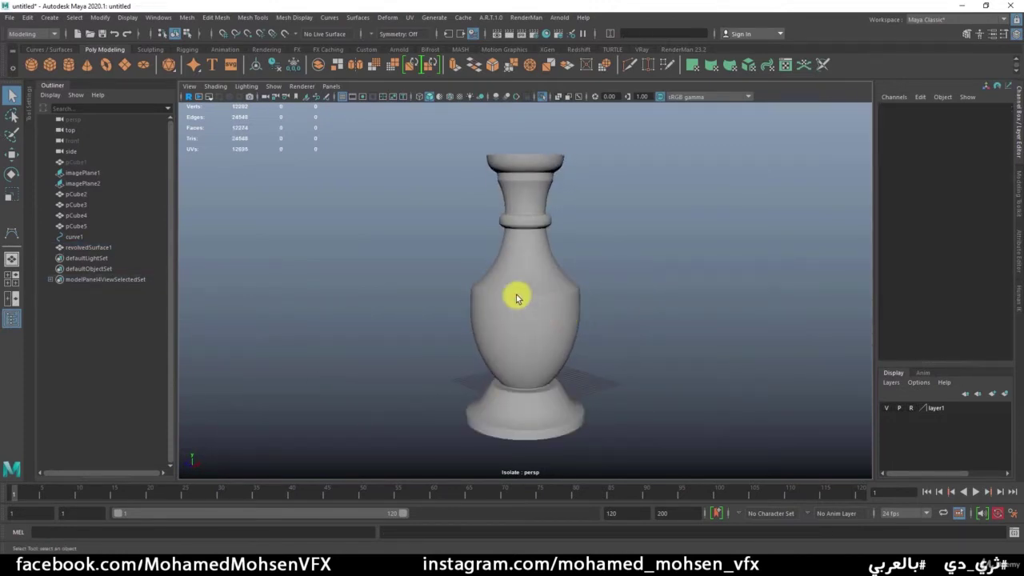
{"action": "left_click", "coordinate": [517, 297]}
{"action": "mouse_move", "coordinate": [517, 297]}
{"action": "left_mouse_down", "text": "alt"}
{"action": "mouse_move", "coordinate": [585, 354]}
{"action": "mouse_move", "coordinate": [653, 306]}
{"action": "left_mouse_up", "text": "alt"}
{"action": "left_click", "coordinate": [653, 307]}
{"action": "mouse_move", "coordinate": [555, 297]}
{"action": "left_mouse_down", "text": "alt"}
{"action": "mouse_move", "coordinate": [526, 292]}
{"action": "mouse_move", "coordinate": [528, 256]}
{"action": "left_mouse_up", "text": "alt"}
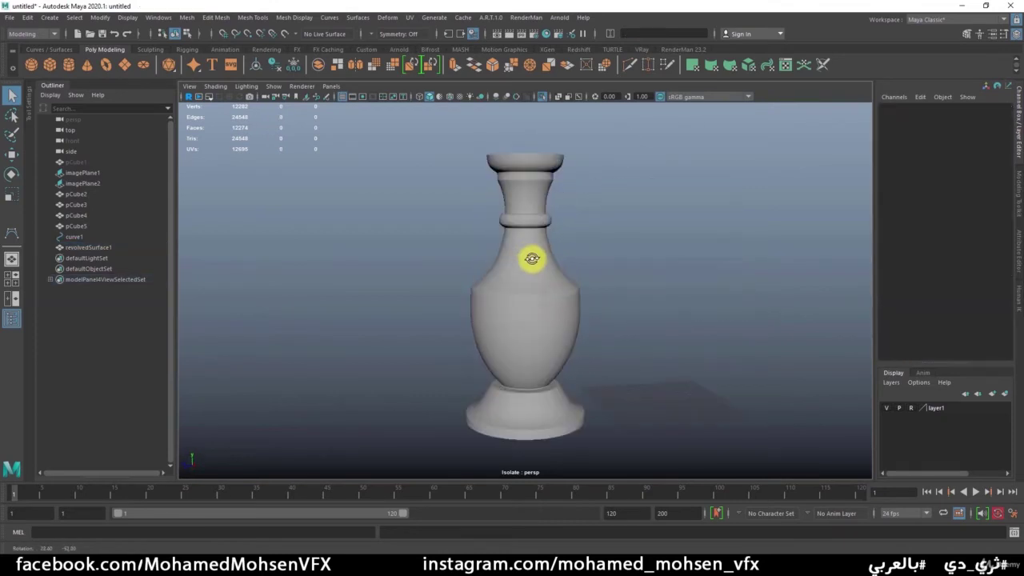
{"action": "left_click", "coordinate": [539, 220]}
{"action": "middle_click_drag", "start_coordinate": [539, 220], "coordinate": [548, 312], "text": "alt"}
{"action": "right_click_drag", "start_coordinate": [548, 312], "coordinate": [659, 312], "text": "alt"}
{"action": "mouse_move", "coordinate": [659, 311]}
{"action": "left_mouse_down", "text": "alt"}
{"action": "mouse_move", "coordinate": [513, 338]}
{"action": "mouse_move", "coordinate": [542, 313]}
{"action": "mouse_move", "coordinate": [533, 320]}
{"action": "left_mouse_up", "text": "alt"}
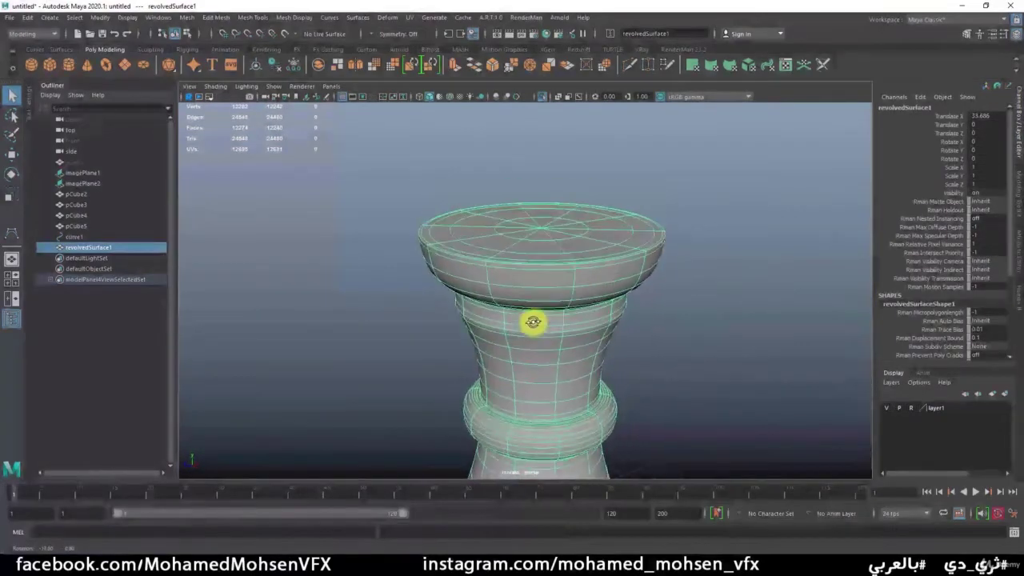
{"action": "right_click_drag", "start_coordinate": [533, 320], "coordinate": [604, 311], "text": "alt"}
{"action": "key", "text": "1"}
{"action": "mouse_move", "coordinate": [533, 300]}
{"action": "right_mouse_down", "text": "alt"}
{"action": "mouse_move", "coordinate": [476, 313]}
{"action": "mouse_move", "coordinate": [586, 314]}
{"action": "mouse_move", "coordinate": [606, 256]}
{"action": "right_mouse_up", "text": "alt"}
{"action": "key", "text": "3"}
{"action": "key", "text": "1"}
- Select the edge loop around the top of the octagonal base and reopen the UV Editor
{"action": "left_click", "coordinate": [606, 242]}
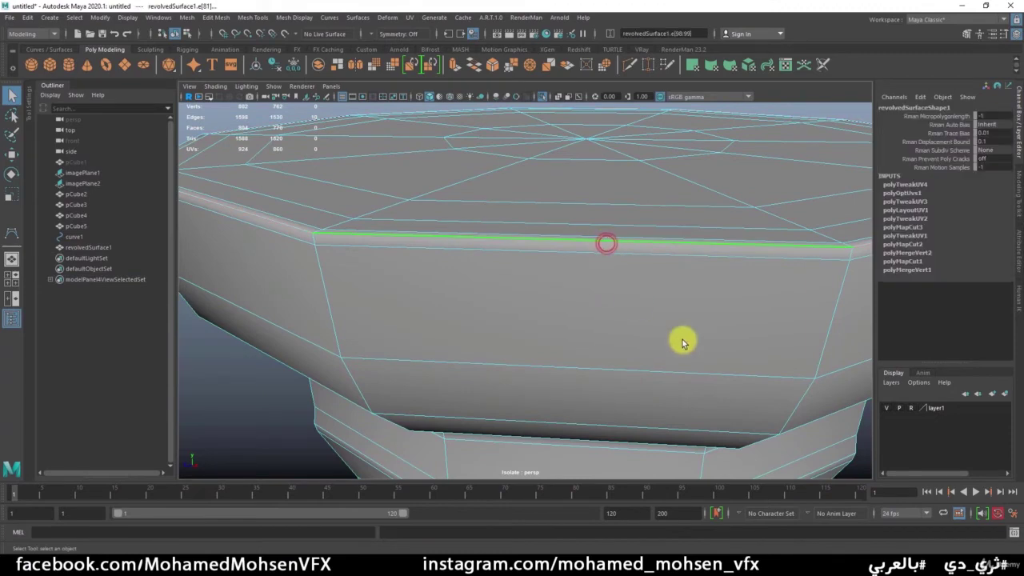
{"action": "scroll", "coordinate": [664, 368], "scroll_direction": "down", "scroll_amount": 5}
{"action": "middle_click_drag", "start_coordinate": [647, 395], "coordinate": [649, 190], "text": "alt"}
{"action": "mouse_move", "coordinate": [392, 230]}
{"action": "right_mouse_down", "text": "alt"}
{"action": "mouse_move", "coordinate": [689, 256]}
{"action": "mouse_move", "coordinate": [649, 275]}
{"action": "right_mouse_up", "text": "alt"}
{"action": "mouse_move", "coordinate": [370, 279]}
{"action": "right_mouse_down", "text": "alt"}
{"action": "mouse_move", "coordinate": [693, 332]}
{"action": "mouse_move", "coordinate": [619, 336]}
{"action": "mouse_move", "coordinate": [487, 318]}
{"action": "mouse_move", "coordinate": [560, 304]}
{"action": "right_mouse_up", "text": "alt"}
{"action": "double_click", "coordinate": [690, 319]}
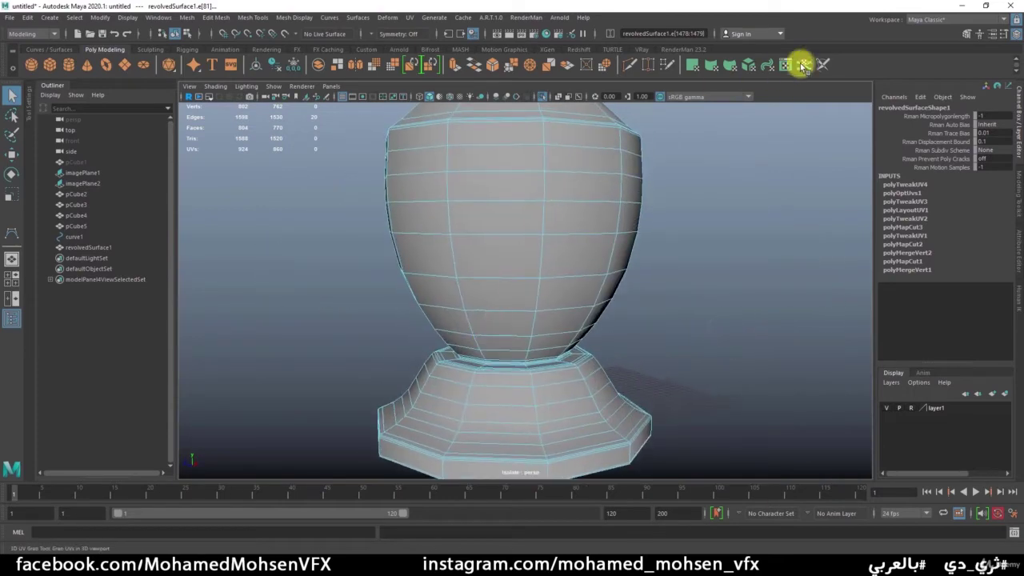
{"action": "left_click", "coordinate": [787, 65]}
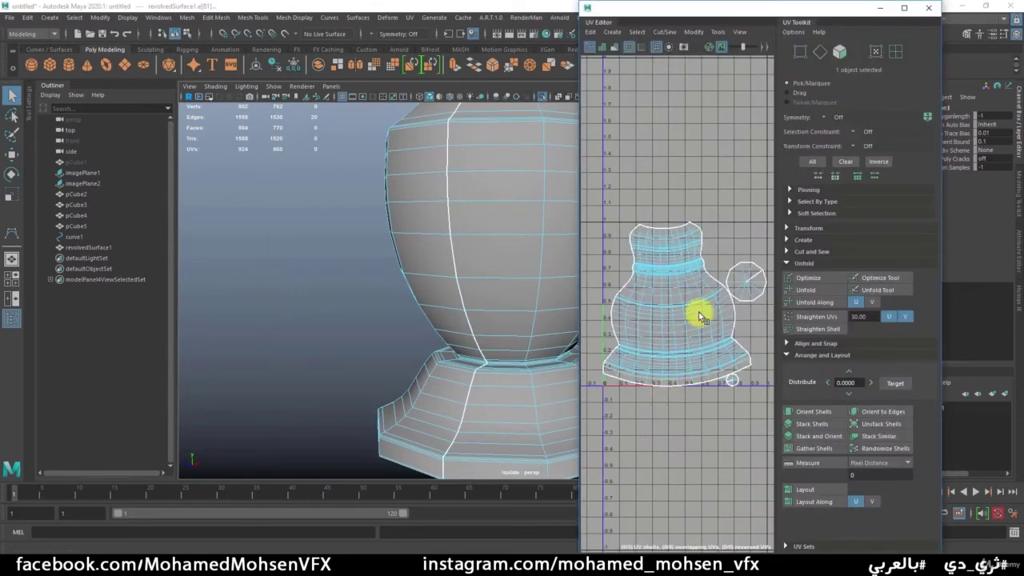
- Cut the vase's UVs along the base's top-rim edge loop
{"action": "right_click", "coordinate": [690, 172], "text": "shift"}
{"action": "right_click_drag", "start_coordinate": [686, 178], "coordinate": [655, 191], "text": "shift"}
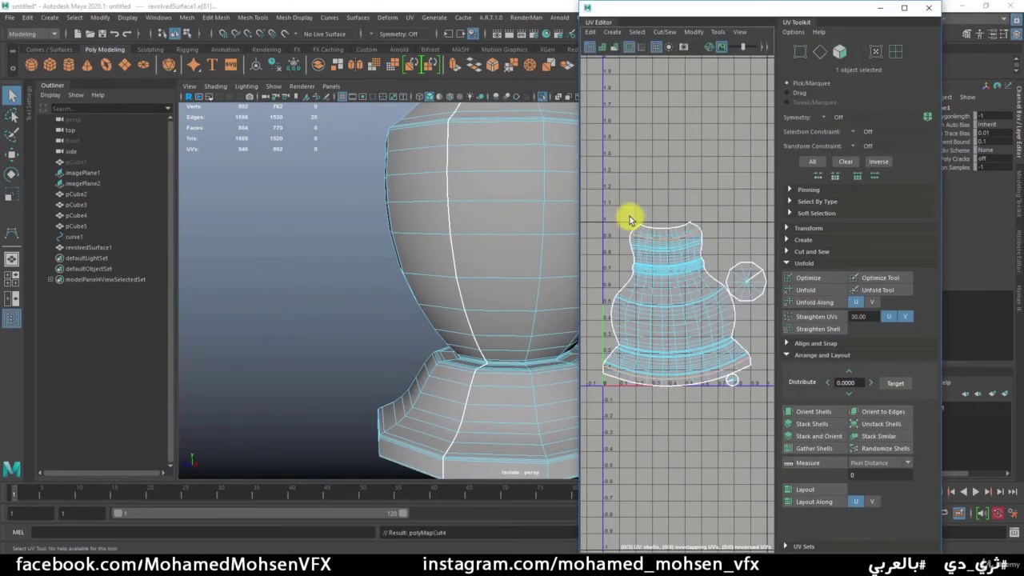
{"action": "mouse_move", "coordinate": [513, 255]}
{"action": "left_mouse_down", "text": "alt"}
{"action": "mouse_move", "coordinate": [433, 267]}
{"action": "mouse_move", "coordinate": [395, 213]}
{"action": "mouse_move", "coordinate": [378, 276]}
{"action": "mouse_move", "coordinate": [464, 243]}
{"action": "left_mouse_up", "text": "alt"}
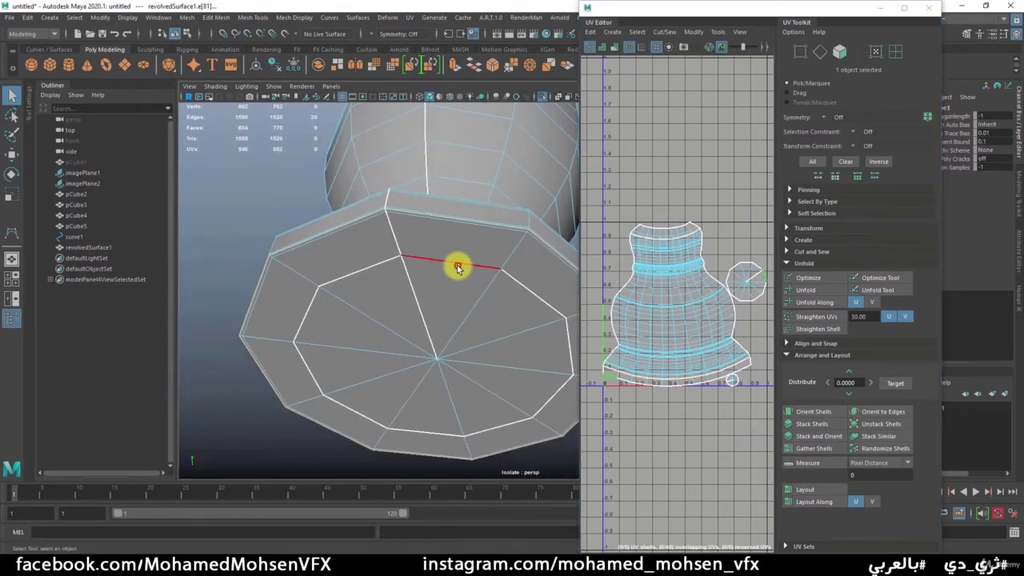
- Move and sew the edge loops under the base, then select the vase shell's UVs
{"action": "double_click", "coordinate": [457, 263]}
{"action": "right_click_drag", "start_coordinate": [689, 138], "coordinate": [673, 160], "text": "shift"}
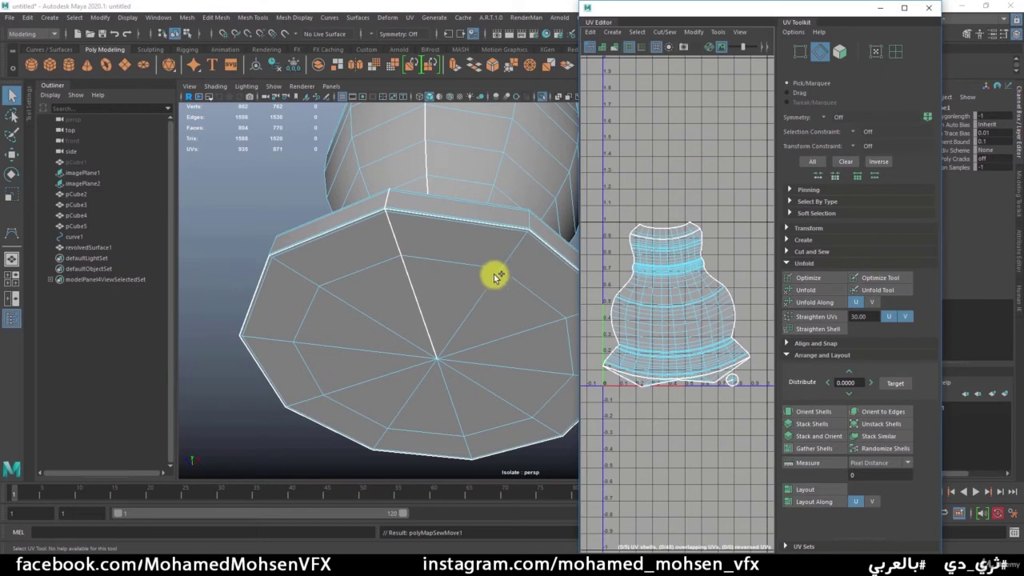
{"action": "mouse_move", "coordinate": [496, 276]}
{"action": "left_mouse_down", "text": "alt"}
{"action": "mouse_move", "coordinate": [446, 267]}
{"action": "mouse_move", "coordinate": [441, 221]}
{"action": "mouse_move", "coordinate": [486, 312]}
{"action": "left_mouse_up", "text": "alt"}
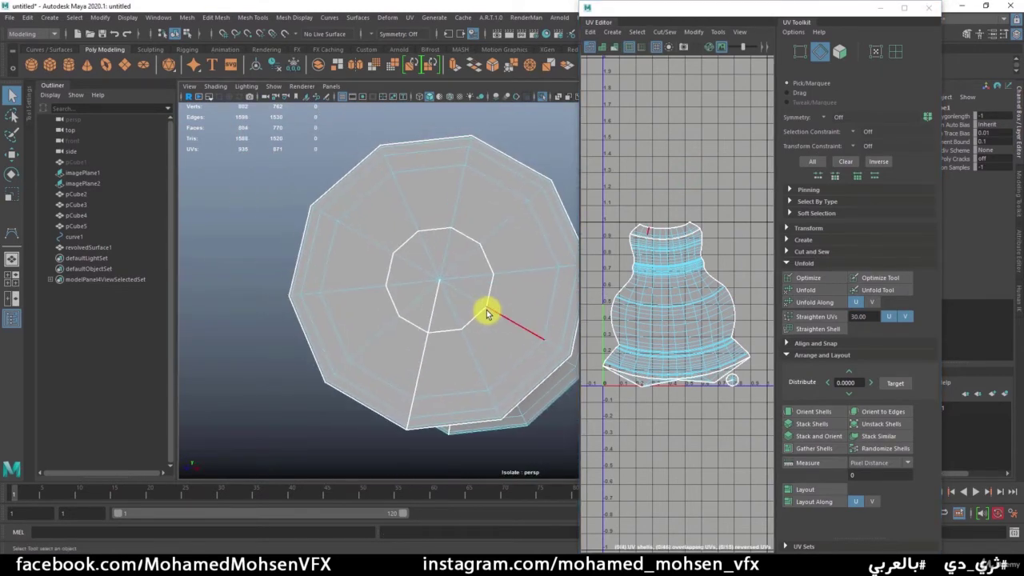
{"action": "right_click_drag", "start_coordinate": [487, 312], "coordinate": [482, 309], "text": "shift"}
{"action": "mouse_move", "coordinate": [471, 309]}
{"action": "left_mouse_down", "text": "alt"}
{"action": "mouse_move", "coordinate": [457, 256]}
{"action": "mouse_move", "coordinate": [533, 297]}
{"action": "left_mouse_up", "text": "alt"}
{"action": "key", "text": "F8"}
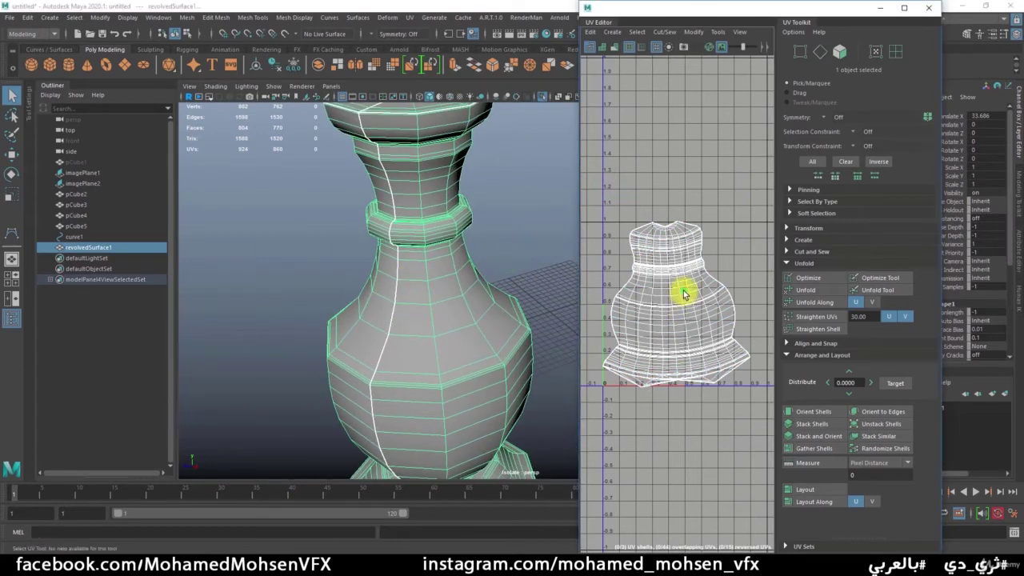
{"action": "right_click_drag", "start_coordinate": [684, 295], "coordinate": [713, 286]}
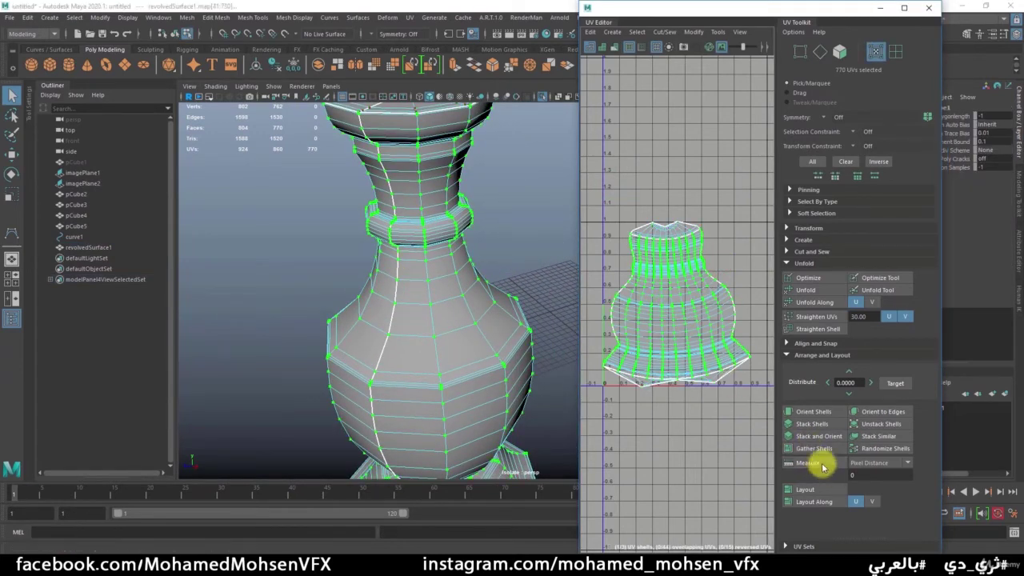
- Unfold the whole vase shell, lay it out in 0–1 space, and select only the main body shell
{"action": "left_click", "coordinate": [804, 290]}
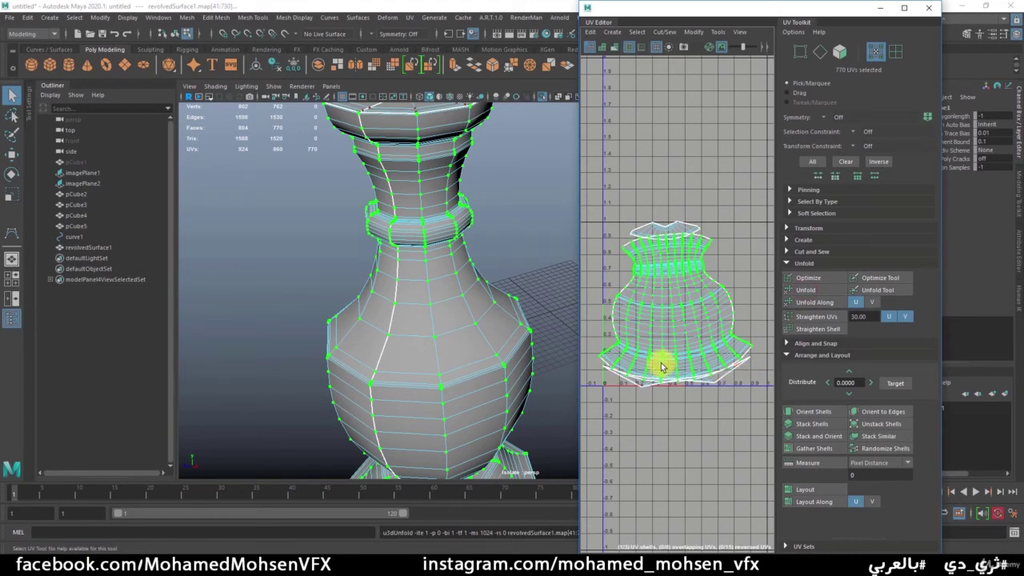
{"action": "left_click_drag", "start_coordinate": [435, 199], "coordinate": [453, 286], "text": "alt"}
{"action": "middle_click_drag", "start_coordinate": [453, 286], "coordinate": [454, 236], "text": "alt"}
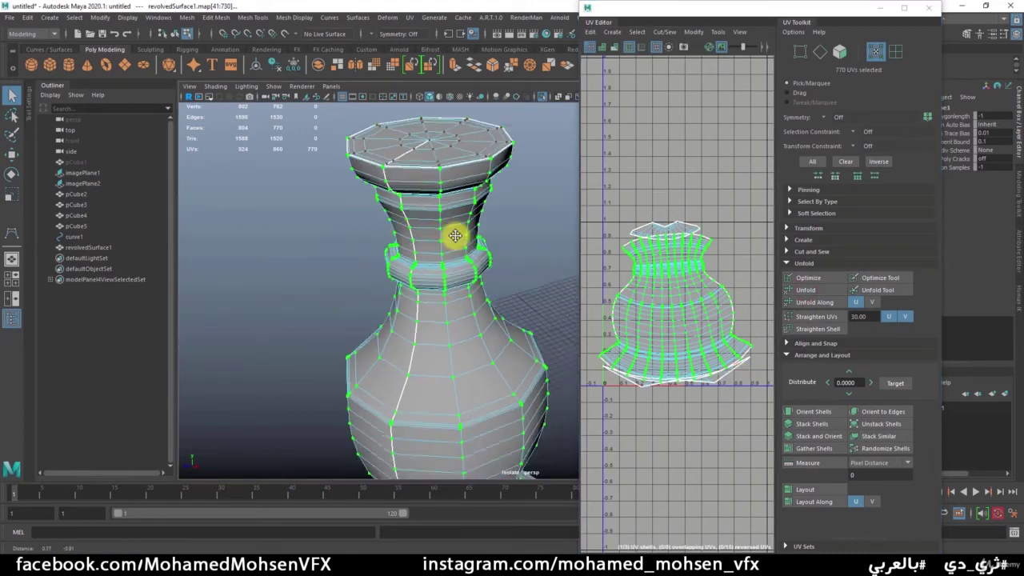
{"action": "mouse_move", "coordinate": [454, 236]}
{"action": "left_mouse_down", "text": "alt"}
{"action": "mouse_move", "coordinate": [448, 191]}
{"action": "mouse_move", "coordinate": [441, 219]}
{"action": "left_mouse_up", "text": "alt"}
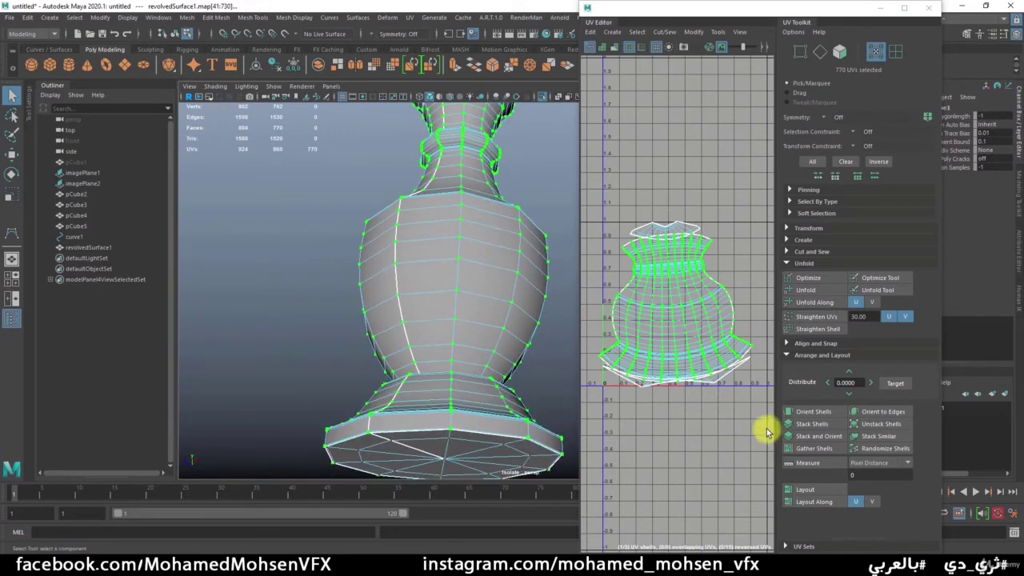
{"action": "double_click", "coordinate": [674, 350]}
{"action": "left_click", "coordinate": [805, 291]}
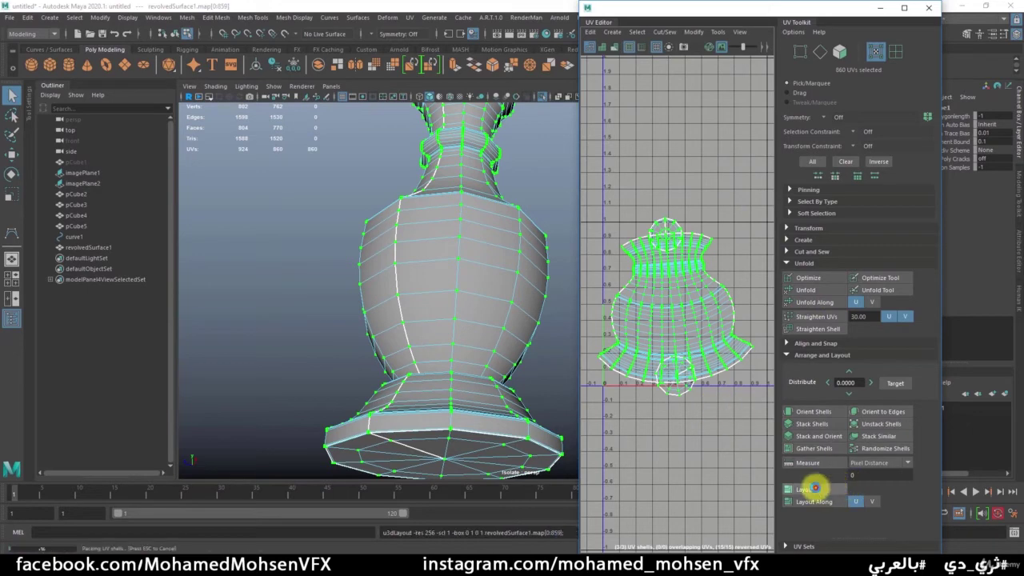
{"action": "left_click", "coordinate": [806, 489]}
{"action": "double_click", "coordinate": [671, 348]}
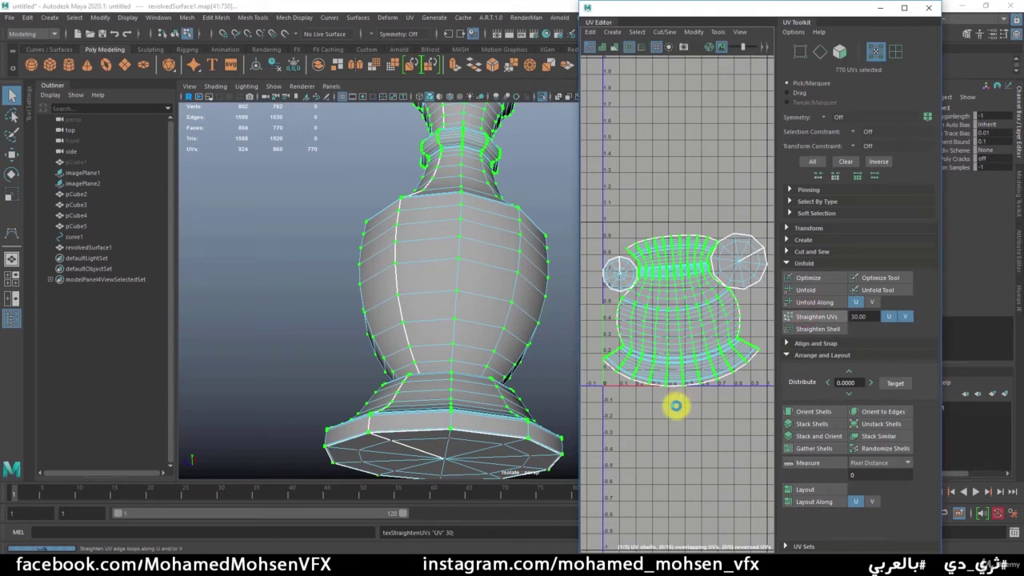
- Select all three UV shells, unfold them, and re-lay them out in 0–1 space
{"action": "left_click", "coordinate": [816, 316]}
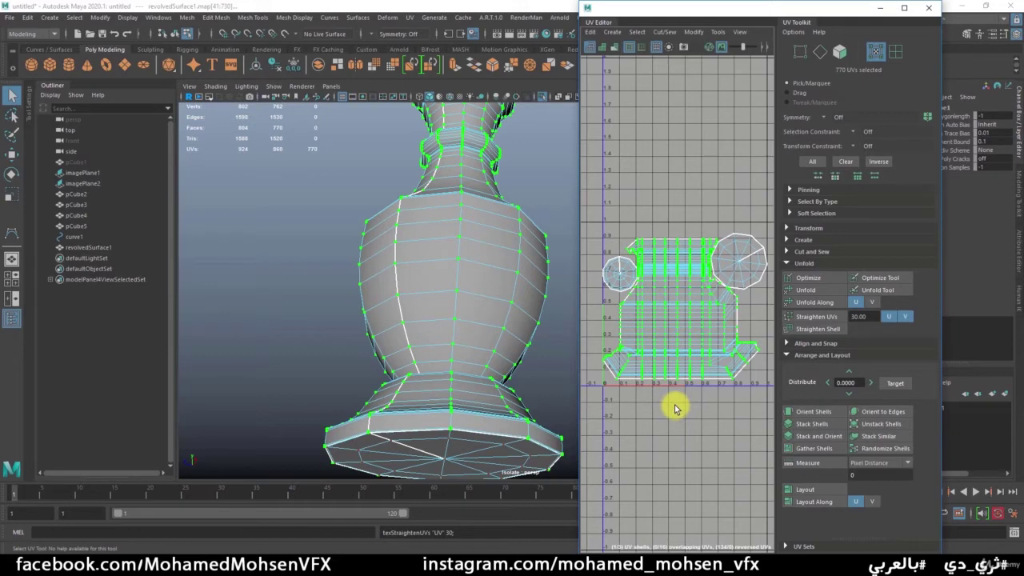
{"action": "key", "text": "ctrl+z"}
{"action": "left_click", "coordinate": [697, 433]}
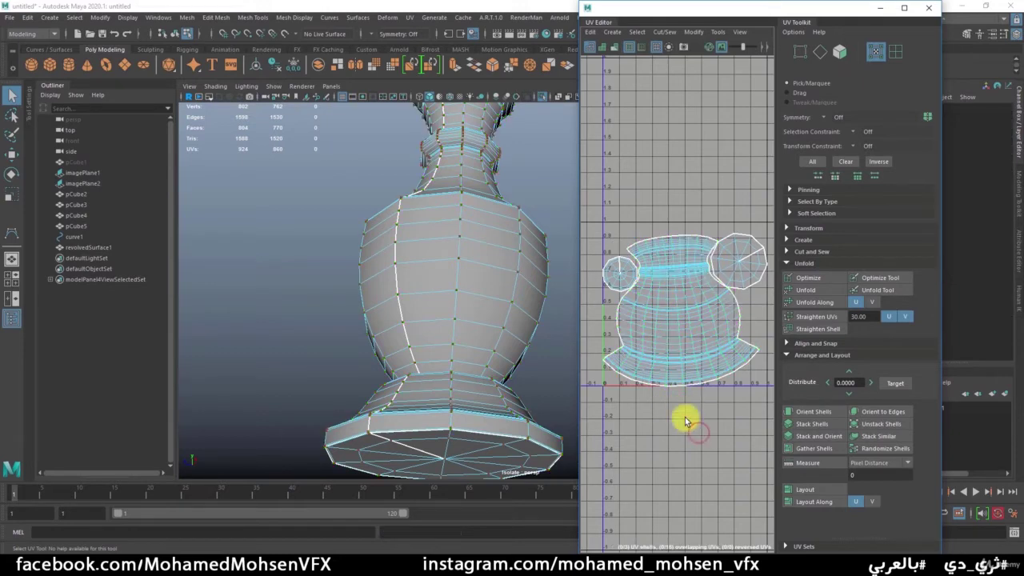
{"action": "left_click_drag", "start_coordinate": [737, 412], "coordinate": [628, 364]}
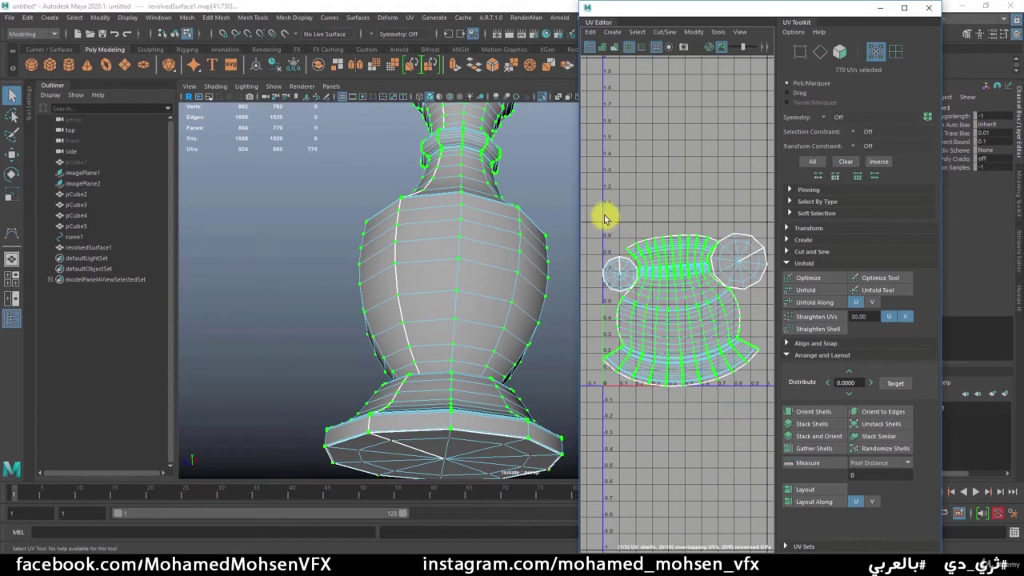
{"action": "left_click_drag", "start_coordinate": [606, 218], "coordinate": [709, 373], "text": "shift"}
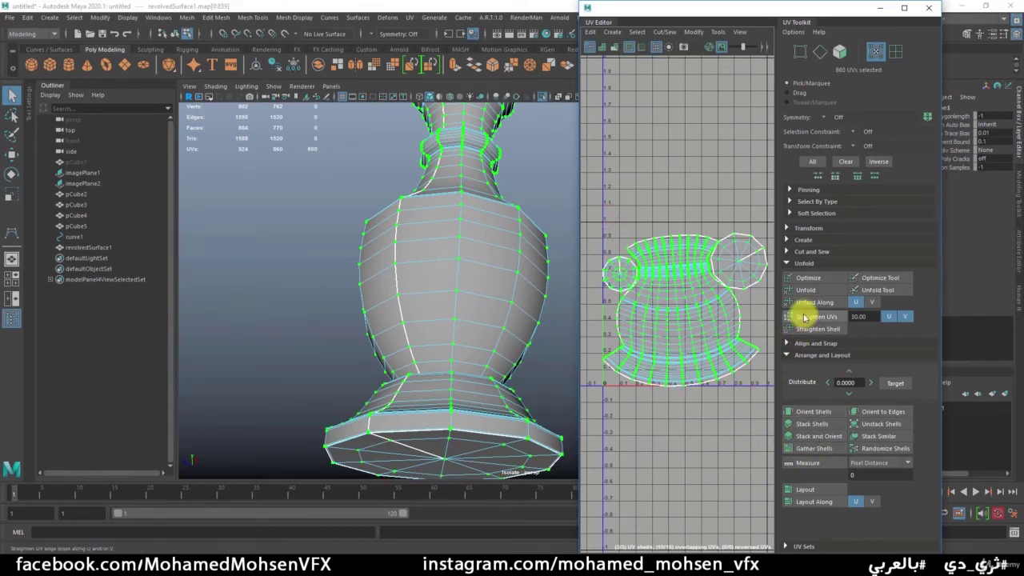
{"action": "left_click", "coordinate": [805, 290]}
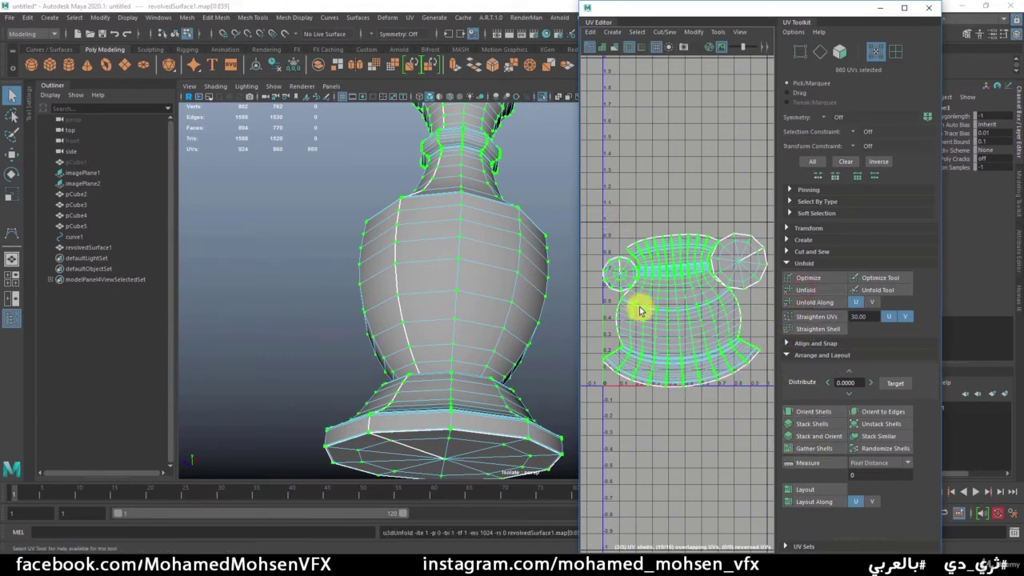
{"action": "left_click", "coordinate": [812, 489]}
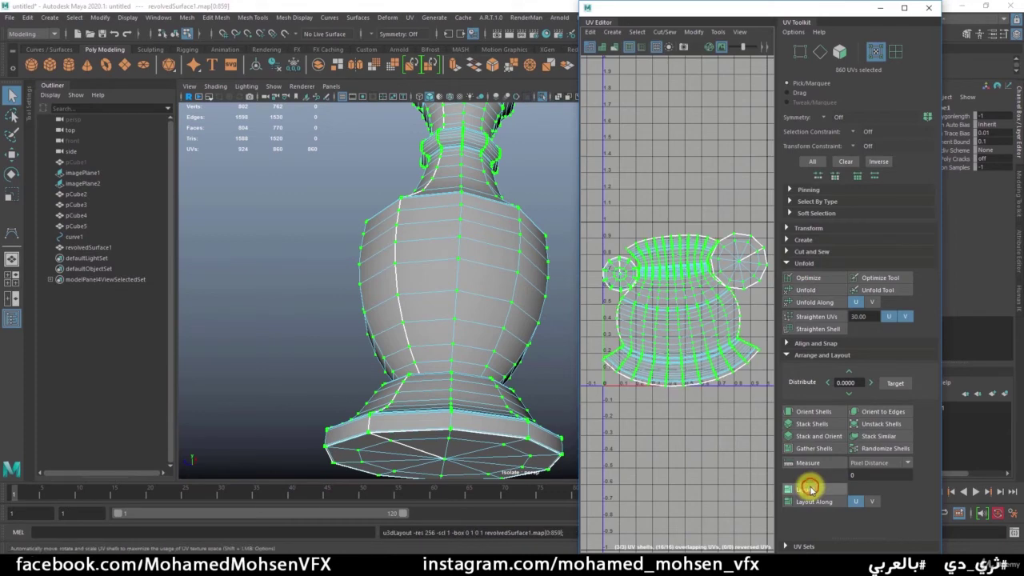
- Orient the shells, rotate the body shell upright, and lay them out again
{"action": "left_click", "coordinate": [814, 413]}
{"action": "left_click", "coordinate": [817, 414]}
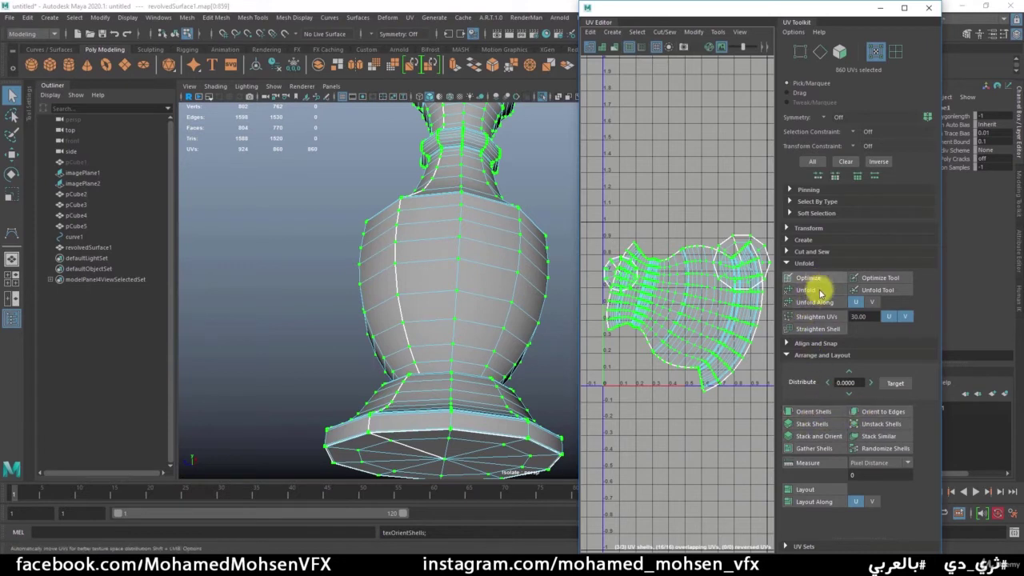
{"action": "left_click", "coordinate": [813, 329]}
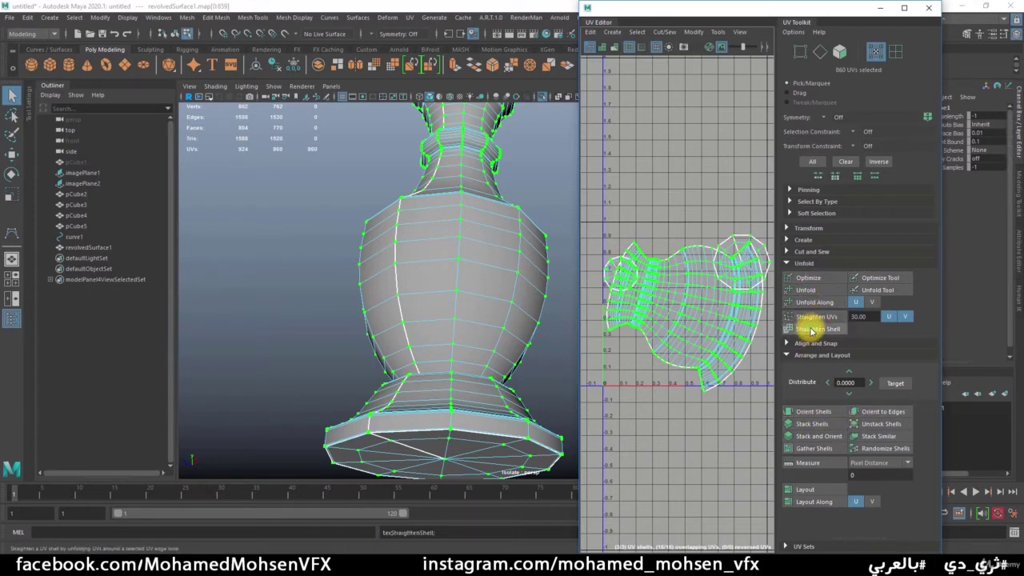
{"action": "left_click", "coordinate": [808, 414]}
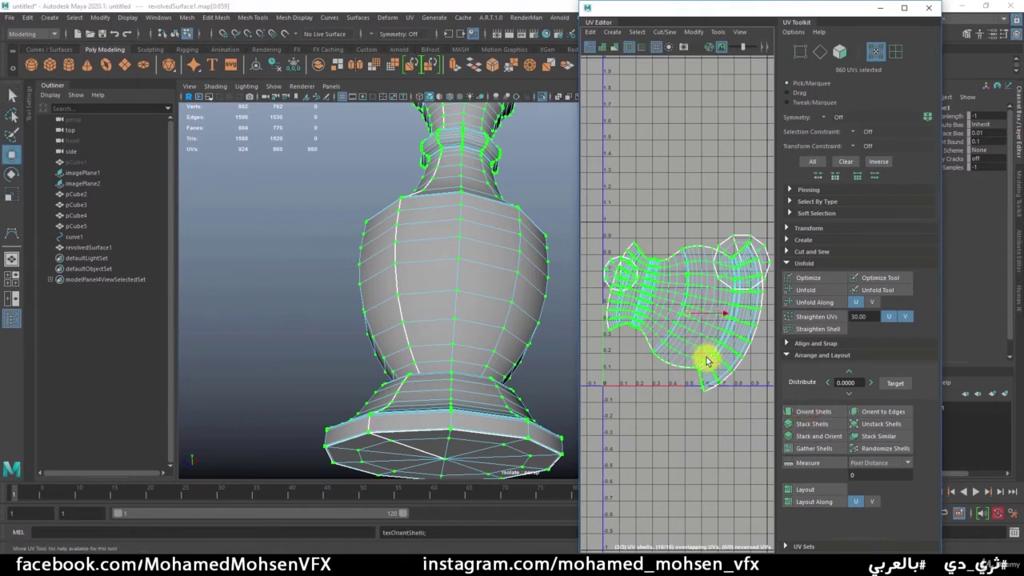
{"action": "key", "text": "e"}
{"action": "left_click_drag", "start_coordinate": [739, 349], "coordinate": [683, 394]}
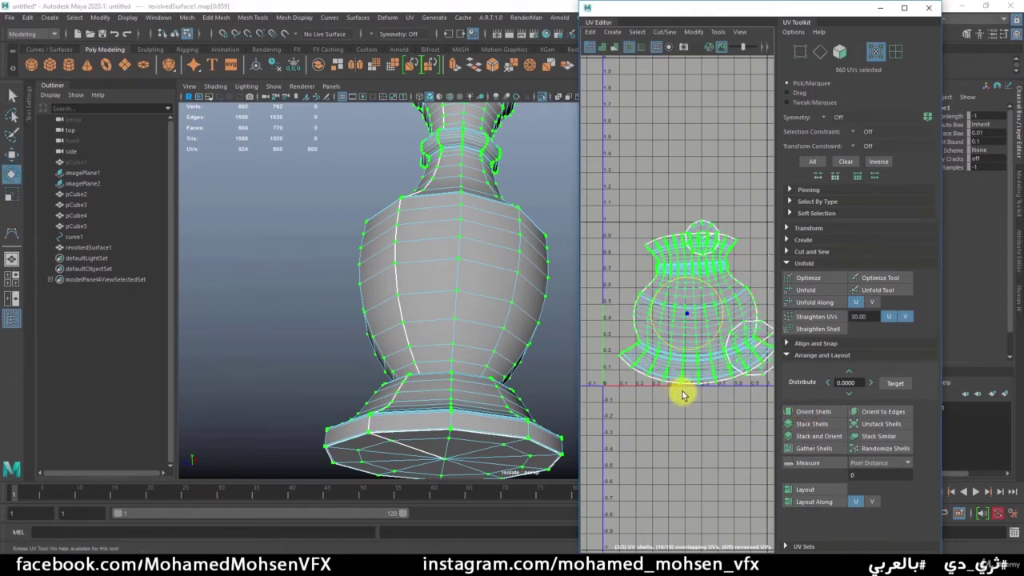
{"action": "left_click", "coordinate": [820, 414]}
{"action": "left_click", "coordinate": [821, 413]}
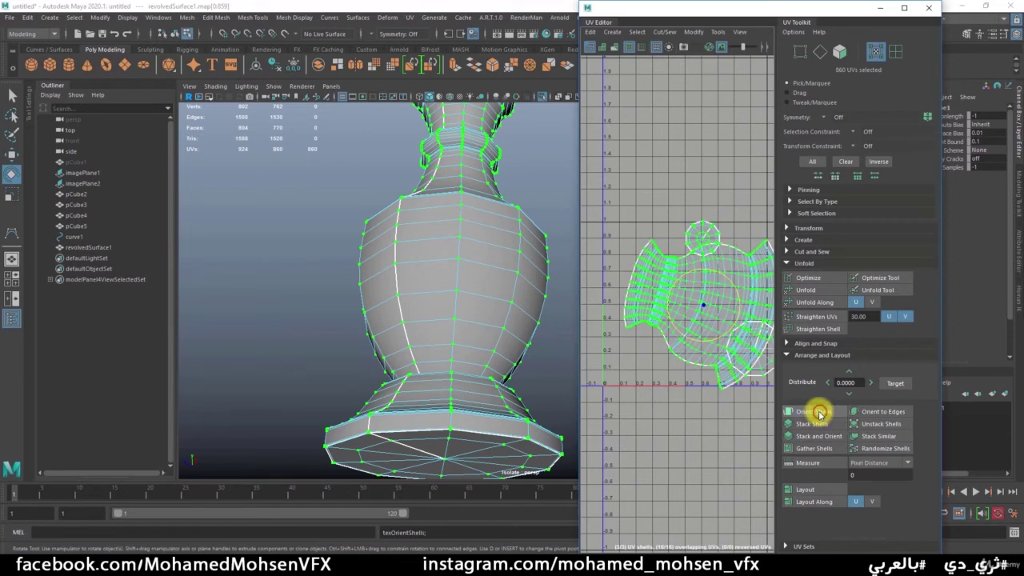
{"action": "left_click", "coordinate": [805, 489]}
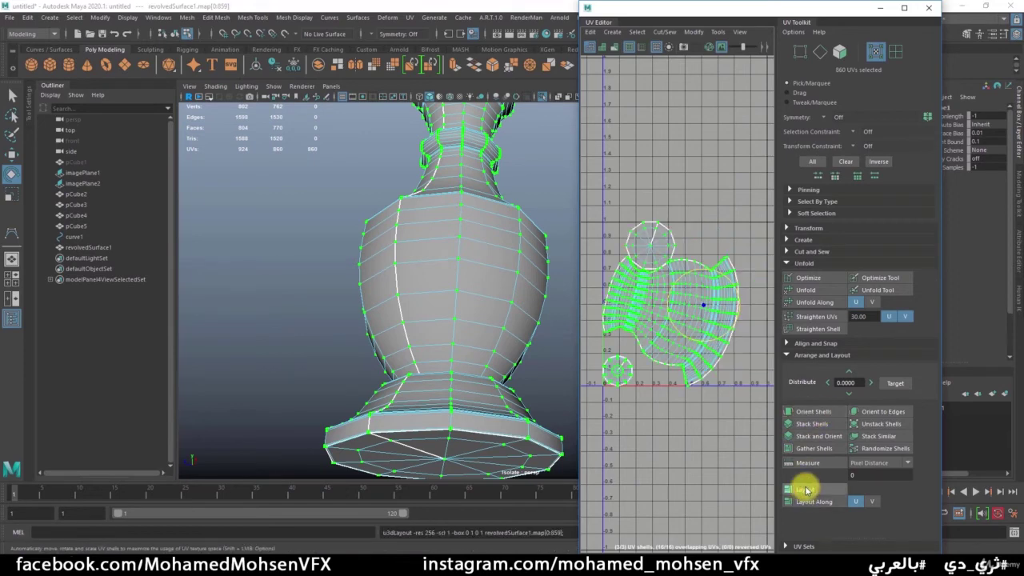
- Rotate the shells about 90 degrees, re-lay them out to fill the space, and close the UV Editor
{"action": "left_click", "coordinate": [808, 414]}
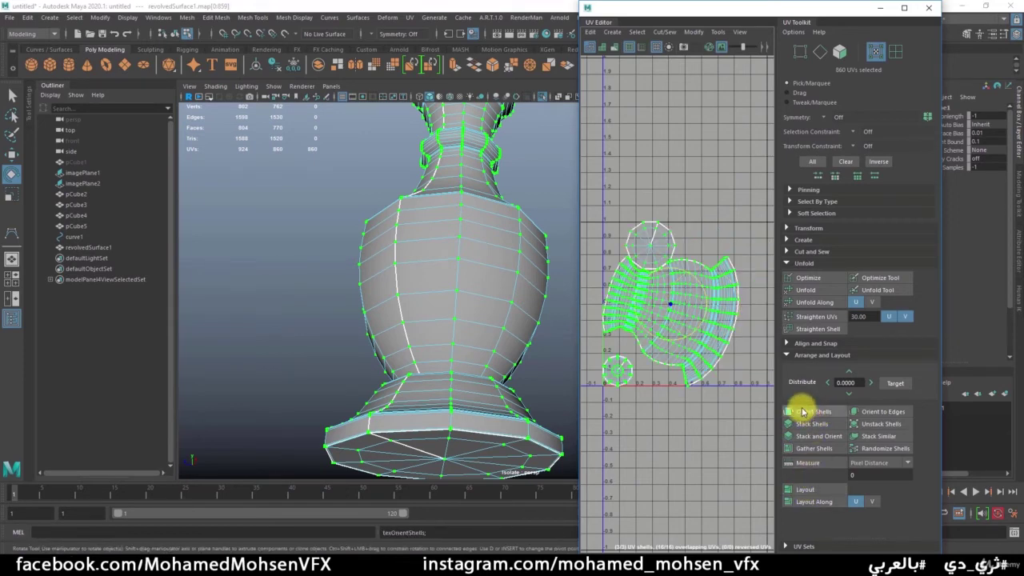
{"action": "middle_click_drag", "start_coordinate": [743, 373], "coordinate": [624, 421]}
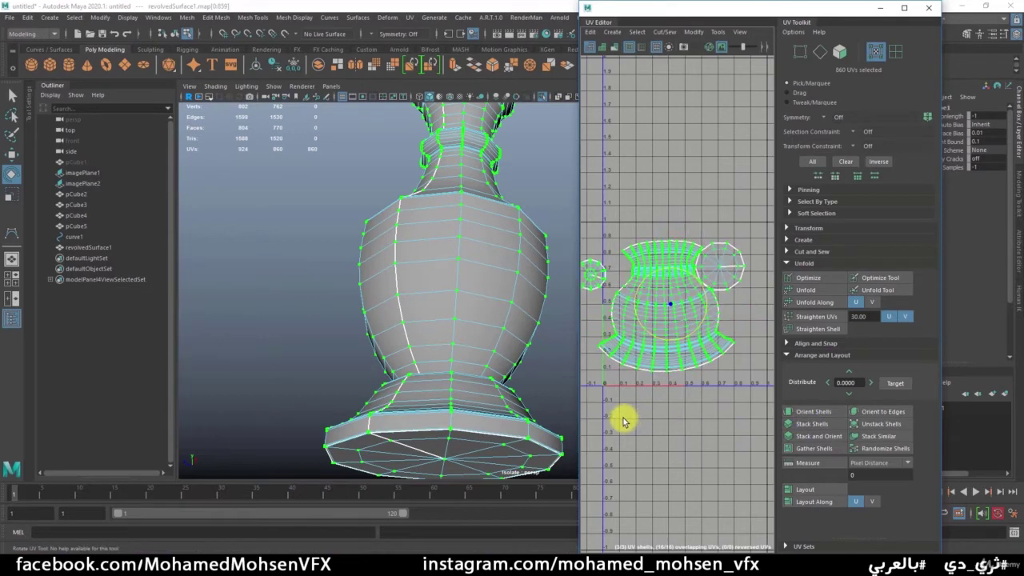
{"action": "left_click", "coordinate": [807, 488]}
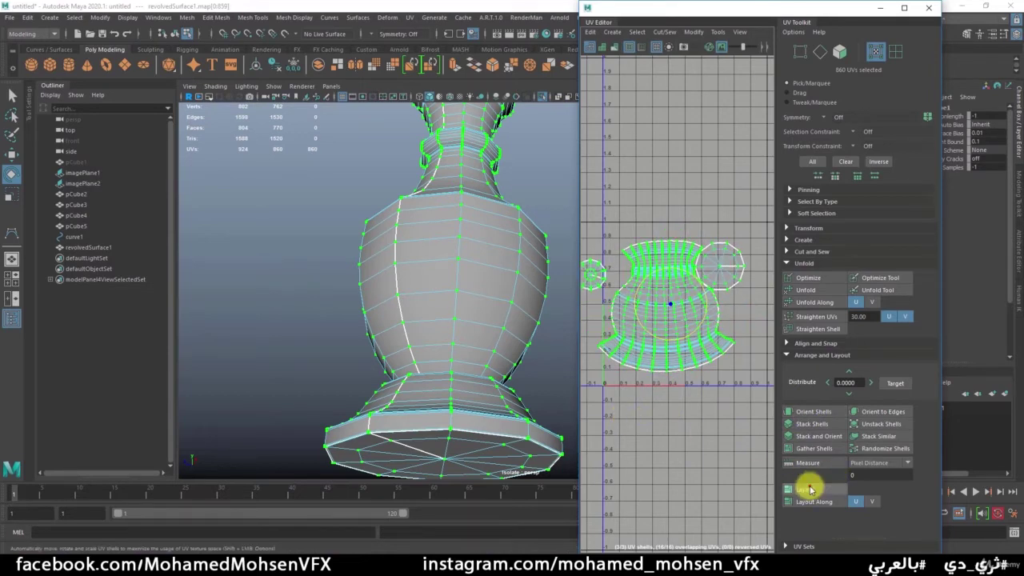
{"action": "left_click", "coordinate": [691, 454]}
{"action": "middle_click_drag", "start_coordinate": [690, 320], "coordinate": [579, 293], "text": "alt"}
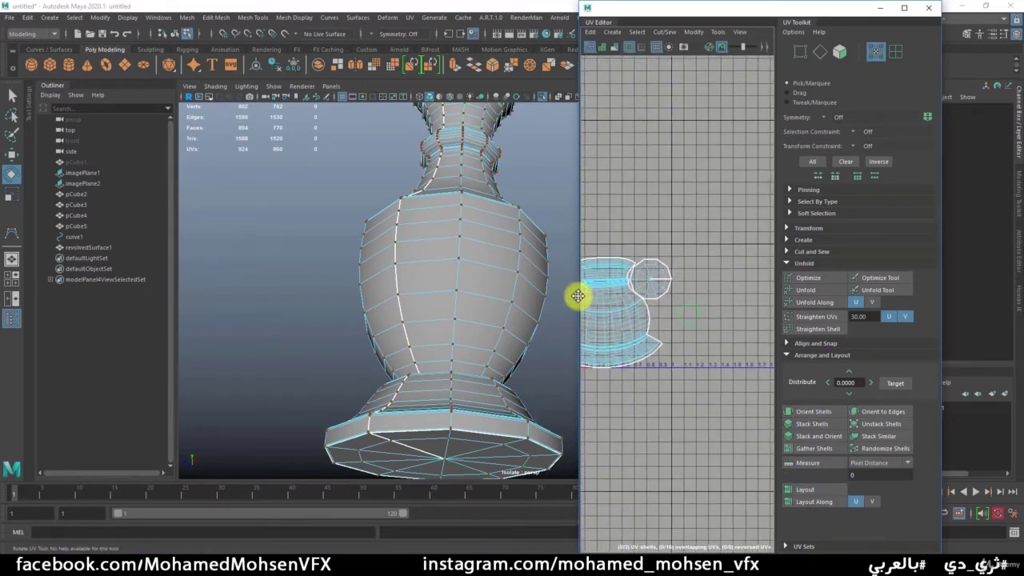
{"action": "left_click", "coordinate": [929, 8]}
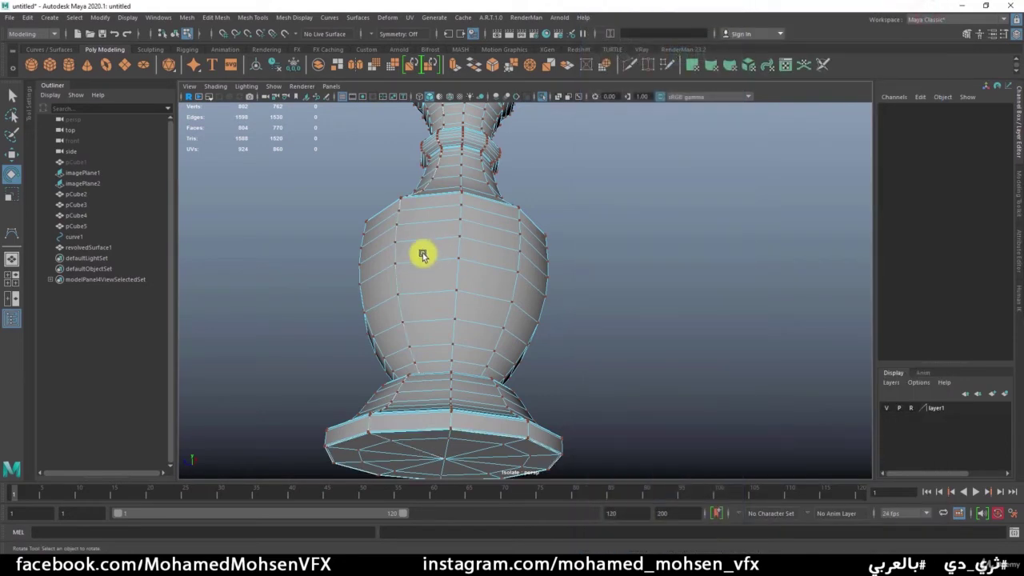
- Select the vase and smooth its mesh
{"action": "left_click", "coordinate": [469, 256]}
{"action": "key", "text": "q"}
{"action": "left_click", "coordinate": [647, 251]}
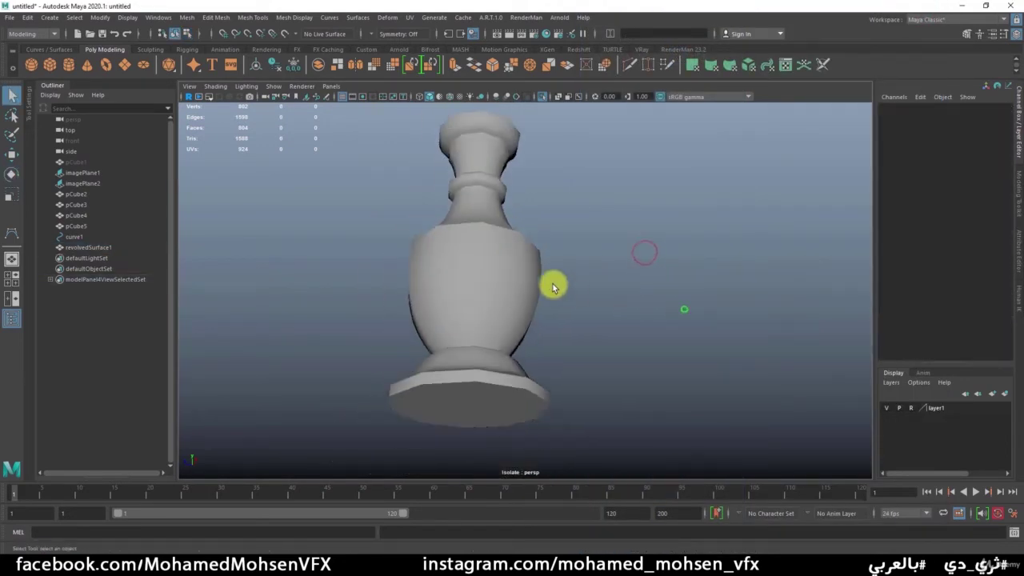
{"action": "left_click", "coordinate": [505, 263]}
{"action": "left_click_drag", "start_coordinate": [498, 286], "coordinate": [590, 314], "text": "alt"}
{"action": "right_click_drag", "start_coordinate": [622, 279], "coordinate": [507, 279], "text": "alt"}
{"action": "left_click_drag", "start_coordinate": [507, 279], "coordinate": [552, 290], "text": "alt"}
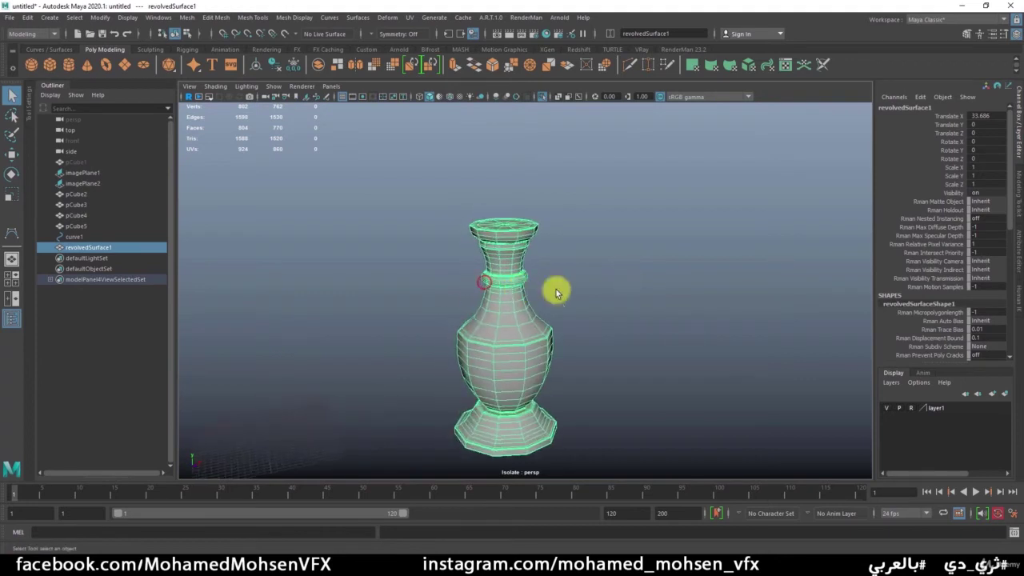
{"action": "left_click", "coordinate": [613, 281]}
{"action": "key", "text": "w"}
{"action": "left_click_drag", "start_coordinate": [532, 331], "coordinate": [500, 326], "text": "alt"}
{"action": "left_click", "coordinate": [500, 327]}
{"action": "key", "text": "q"}
{"action": "key", "text": "3"}
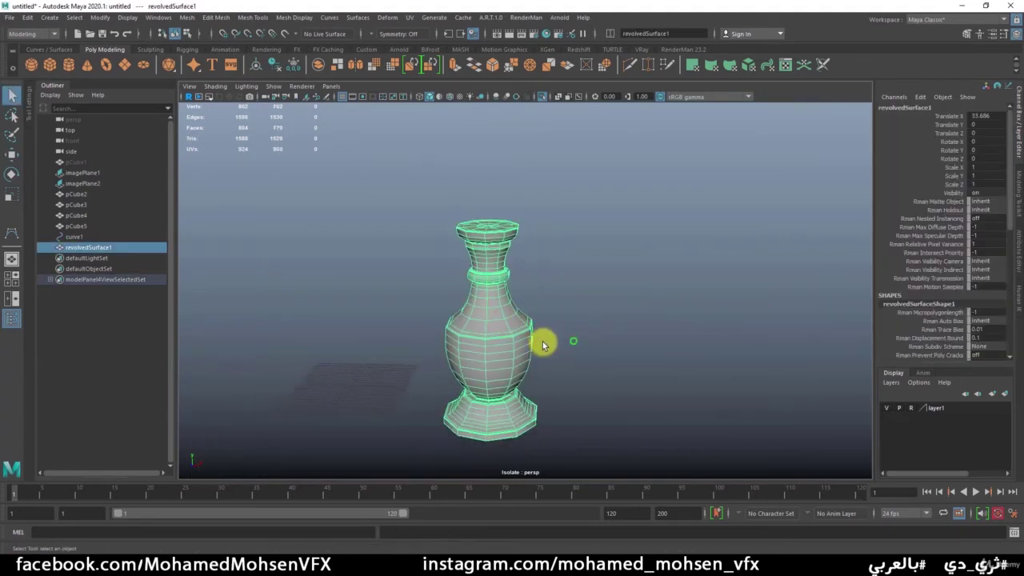
{"action": "left_click", "coordinate": [560, 374]}
- Turn off Isolate Select so the whole scene shows around the smoothed vase
{"action": "mouse_move", "coordinate": [503, 350]}
{"action": "right_mouse_down", "text": "alt"}
{"action": "mouse_move", "coordinate": [469, 370]}
{"action": "mouse_move", "coordinate": [622, 281]}
{"action": "right_mouse_up", "text": "alt"}
{"action": "mouse_move", "coordinate": [621, 281]}
{"action": "left_mouse_down", "text": "alt"}
{"action": "mouse_move", "coordinate": [571, 268]}
{"action": "mouse_move", "coordinate": [567, 311]}
{"action": "mouse_move", "coordinate": [613, 320]}
{"action": "left_mouse_up", "text": "alt"}
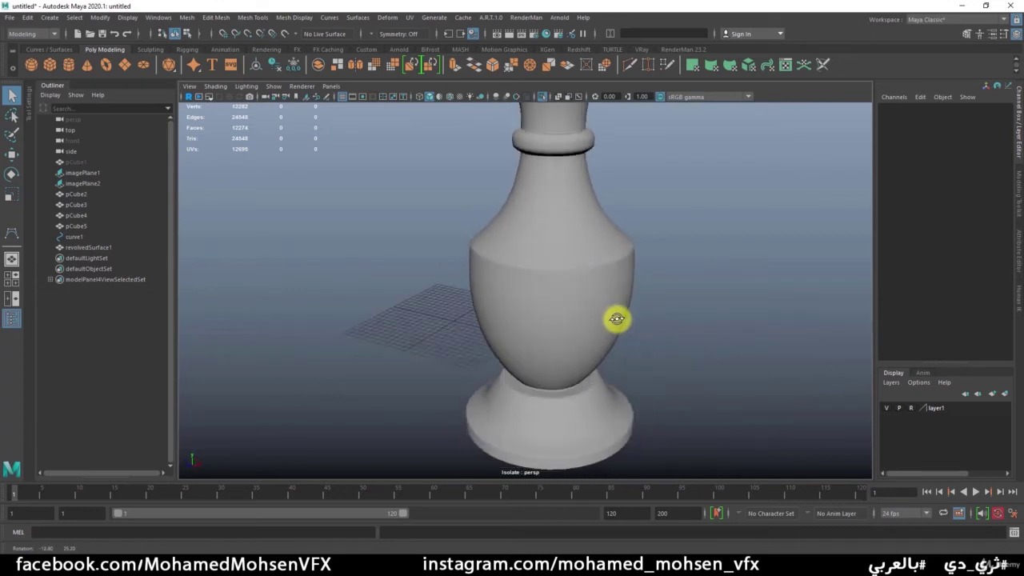
{"action": "right_click_drag", "start_coordinate": [613, 320], "coordinate": [594, 270], "text": "alt"}
{"action": "left_click", "coordinate": [595, 269]}
{"action": "right_click_drag", "start_coordinate": [760, 309], "coordinate": [636, 290], "text": "alt"}
{"action": "left_click", "coordinate": [636, 290]}
{"action": "left_click_drag", "start_coordinate": [526, 308], "coordinate": [503, 279], "text": "alt"}
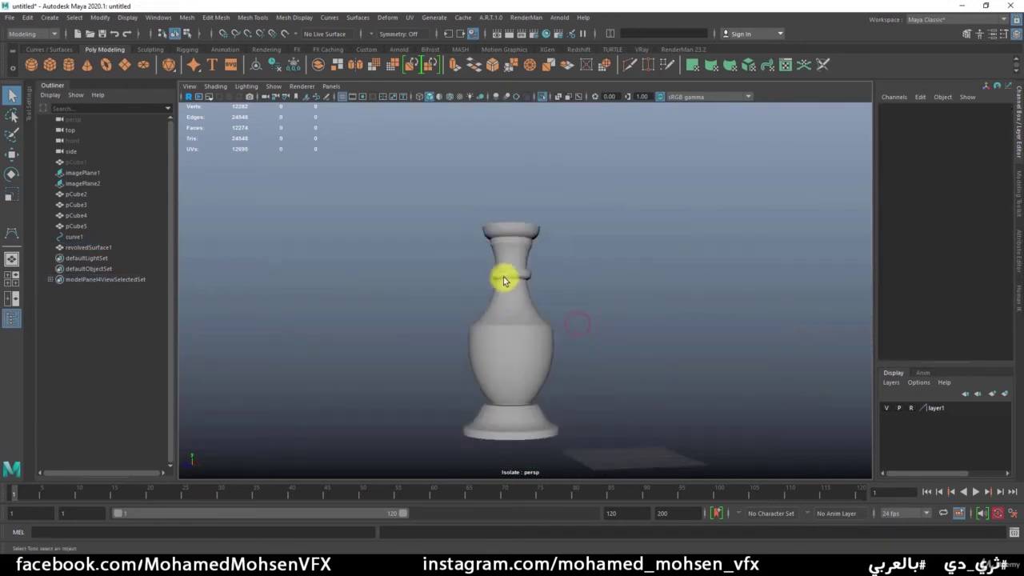
{"action": "left_click", "coordinate": [503, 277]}
{"action": "left_click", "coordinate": [543, 97]}
{"action": "mouse_move", "coordinate": [725, 349]}
{"action": "left_mouse_down", "text": "alt"}
{"action": "mouse_move", "coordinate": [541, 339]}
{"action": "mouse_move", "coordinate": [624, 324]}
{"action": "mouse_move", "coordinate": [615, 330]}
{"action": "left_mouse_up", "text": "alt"}
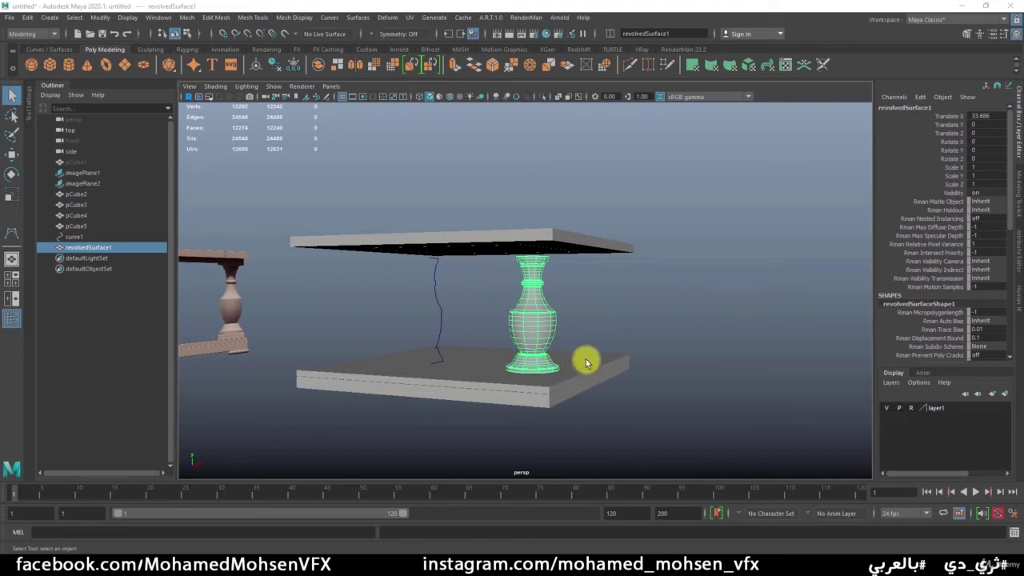
- Frame the vase base and the table top in the four-view layout
{"action": "mouse_move", "coordinate": [586, 363]}
{"action": "right_mouse_down", "text": "alt"}
{"action": "mouse_move", "coordinate": [487, 327]}
{"action": "mouse_move", "coordinate": [393, 314]}
{"action": "right_mouse_up", "text": "alt"}
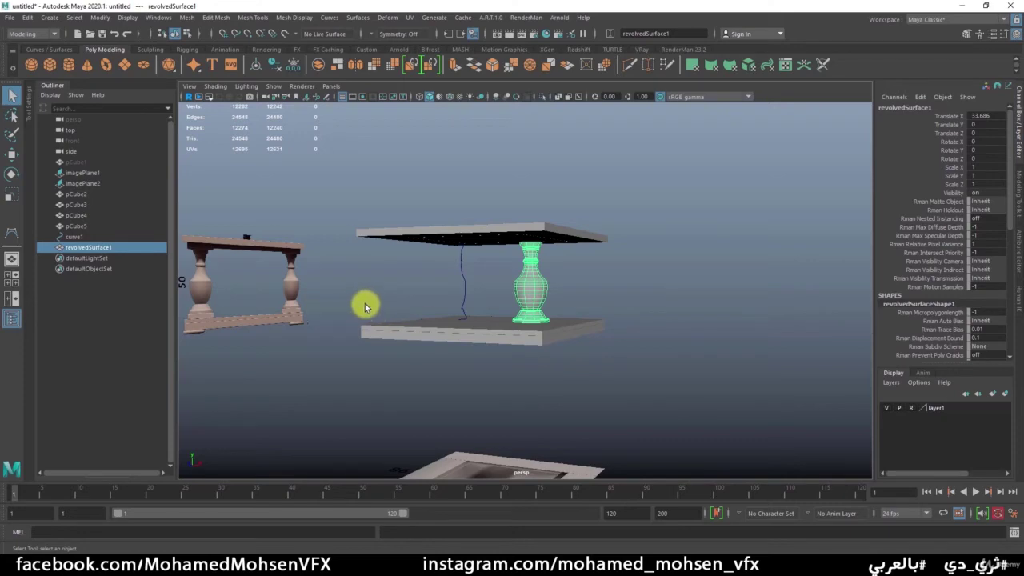
{"action": "mouse_move", "coordinate": [407, 302]}
{"action": "right_mouse_down", "text": "alt"}
{"action": "mouse_move", "coordinate": [549, 348]}
{"action": "mouse_move", "coordinate": [585, 299]}
{"action": "right_mouse_up", "text": "alt"}
{"action": "key", "text": "space"}
{"action": "key", "text": "space"}
{"action": "middle_click_drag", "start_coordinate": [608, 370], "coordinate": [582, 236], "text": "alt"}
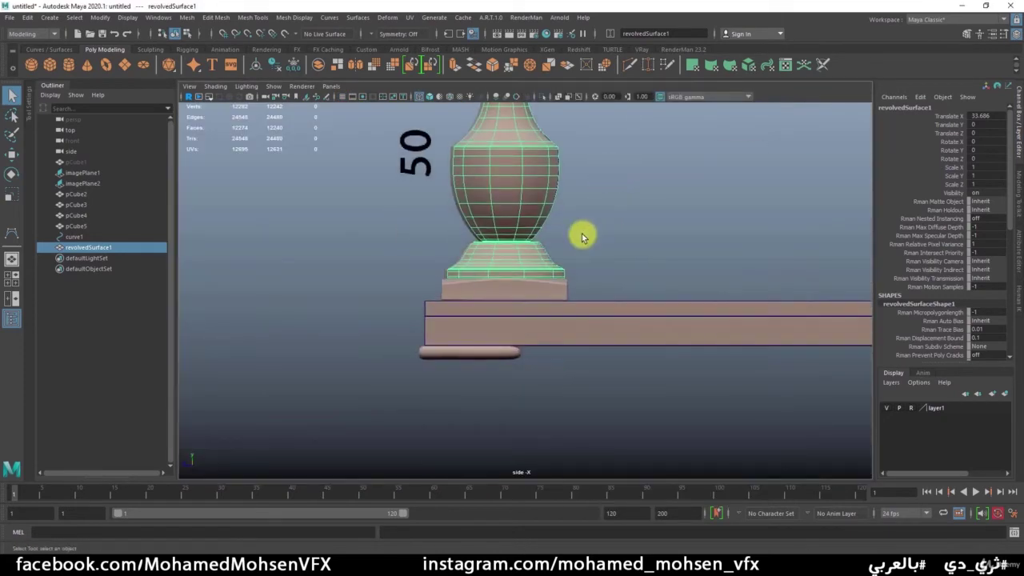
{"action": "mouse_move", "coordinate": [377, 290]}
{"action": "right_mouse_down", "text": "alt"}
{"action": "mouse_move", "coordinate": [558, 313]}
{"action": "mouse_move", "coordinate": [740, 290]}
{"action": "right_mouse_up", "text": "alt"}
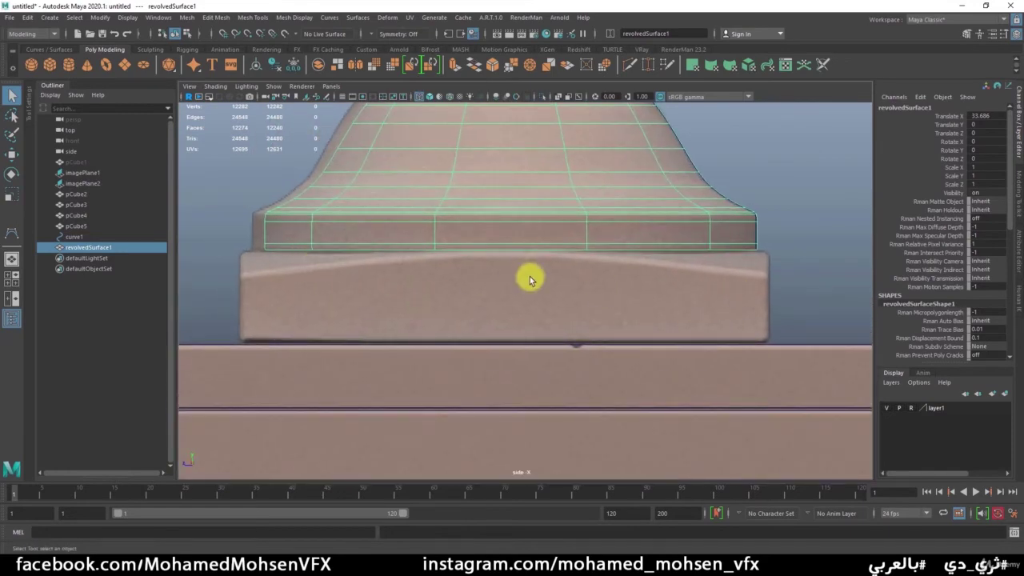
{"action": "right_click_drag", "start_coordinate": [530, 279], "coordinate": [354, 229], "text": "alt"}
{"action": "mouse_move", "coordinate": [354, 229]}
{"action": "middle_mouse_down", "text": "alt"}
{"action": "mouse_move", "coordinate": [624, 343]}
{"action": "mouse_move", "coordinate": [435, 400]}
{"action": "mouse_move", "coordinate": [513, 294]}
{"action": "middle_mouse_up", "text": "alt"}
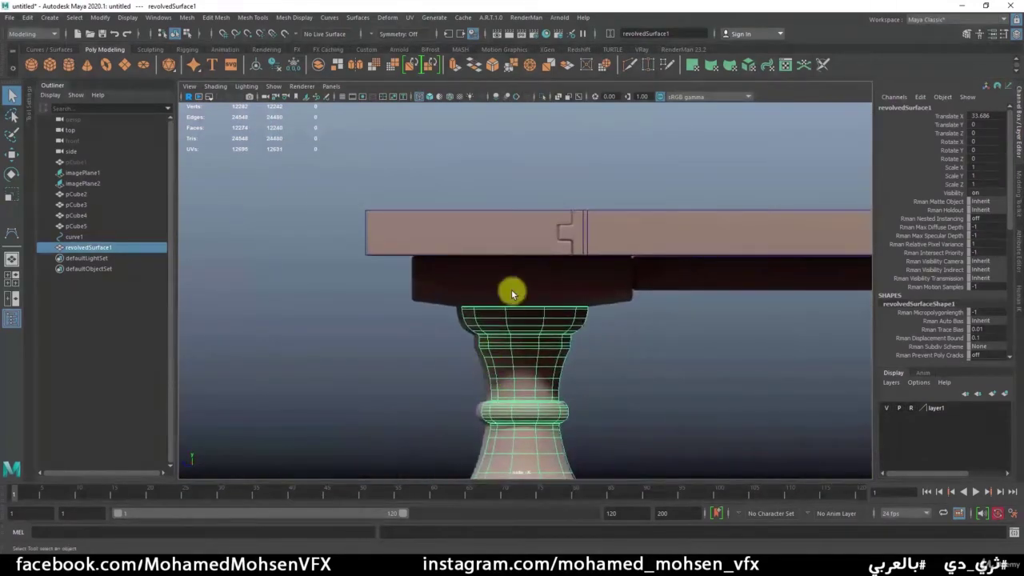
{"action": "right_click_drag", "start_coordinate": [517, 359], "coordinate": [501, 408], "text": "alt"}
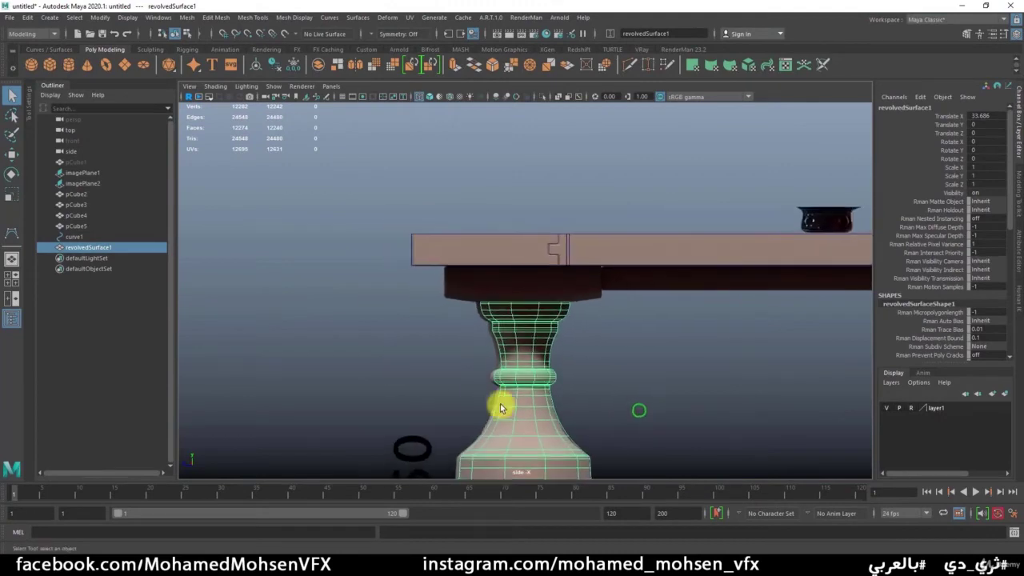
{"action": "middle_click_drag", "start_coordinate": [500, 408], "coordinate": [542, 213], "text": "alt"}
- Nudge the vase along Z to 0.237 so it sits on the lower table slab
{"action": "key", "text": "w"}
{"action": "scroll", "coordinate": [486, 318], "scroll_direction": "up", "scroll_amount": 2}
{"action": "scroll", "coordinate": [486, 217], "scroll_direction": "up", "scroll_amount": 2}
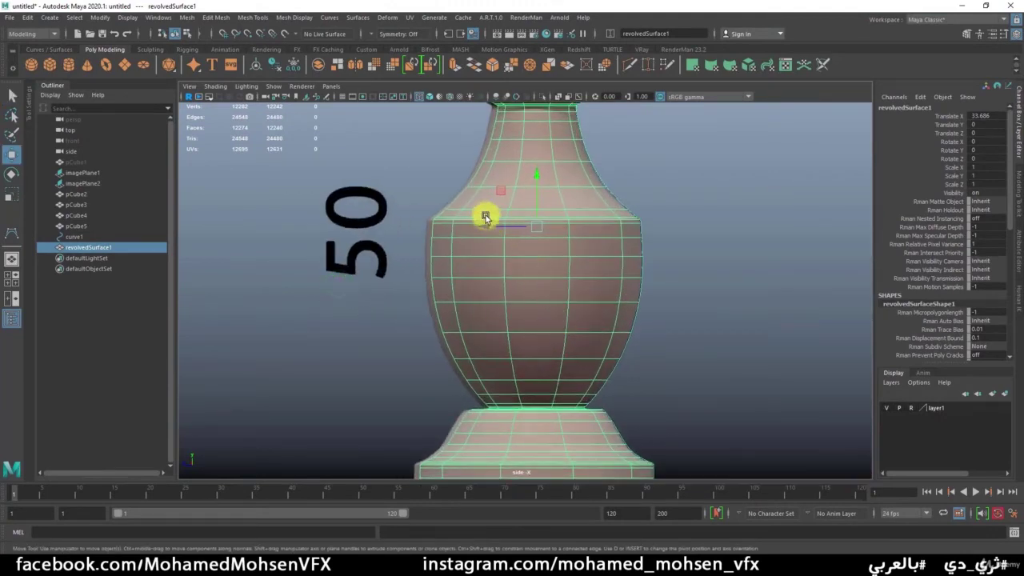
{"action": "left_click_drag", "start_coordinate": [485, 228], "coordinate": [482, 229]}
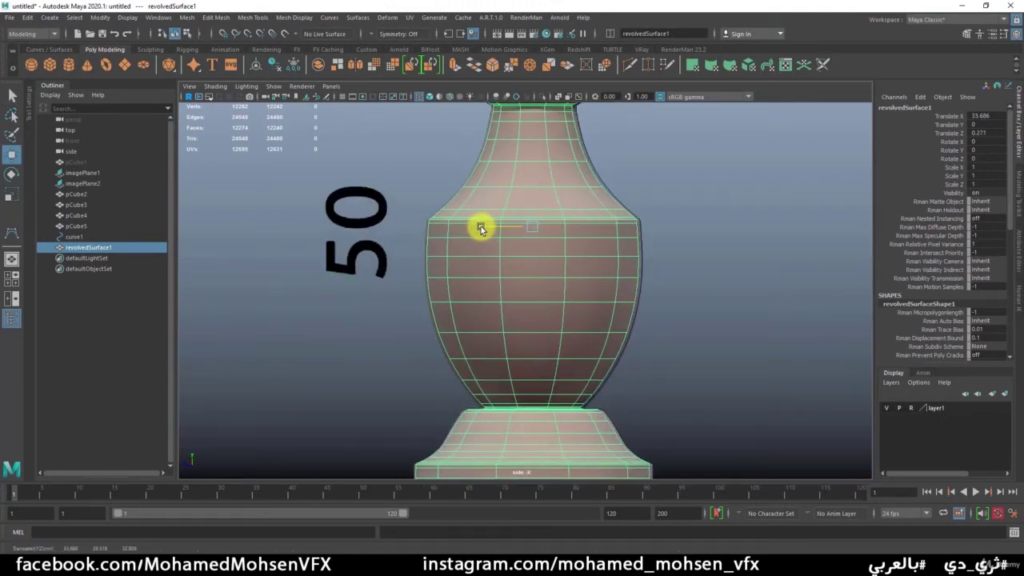
{"action": "middle_click_drag", "start_coordinate": [677, 323], "coordinate": [549, 213], "text": "alt"}
{"action": "scroll", "coordinate": [550, 213], "scroll_direction": "down", "scroll_amount": 1}
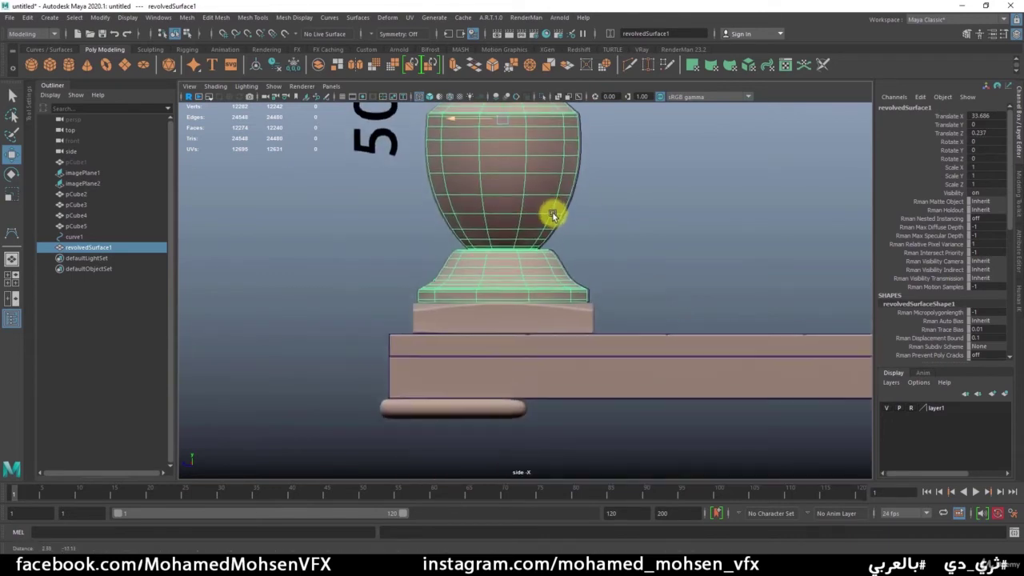
{"action": "scroll", "coordinate": [556, 269], "scroll_direction": "down", "scroll_amount": 2}
{"action": "key", "text": "space"}
{"action": "key", "text": "space"}
{"action": "key", "text": "q"}
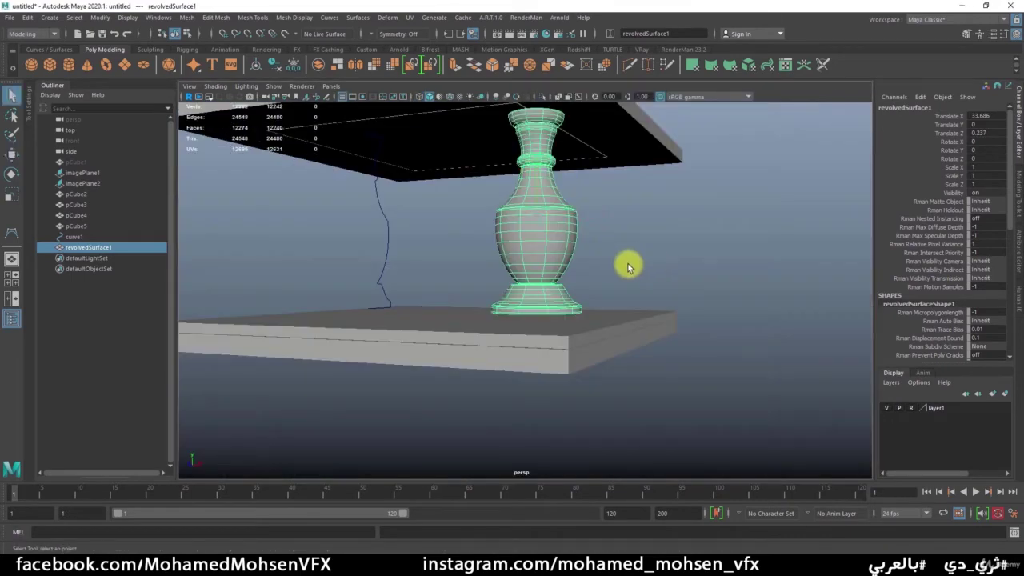
{"action": "mouse_move", "coordinate": [627, 265]}
{"action": "left_mouse_down", "text": "alt"}
{"action": "mouse_move", "coordinate": [660, 315]}
{"action": "mouse_move", "coordinate": [555, 275]}
{"action": "left_mouse_up", "text": "alt"}
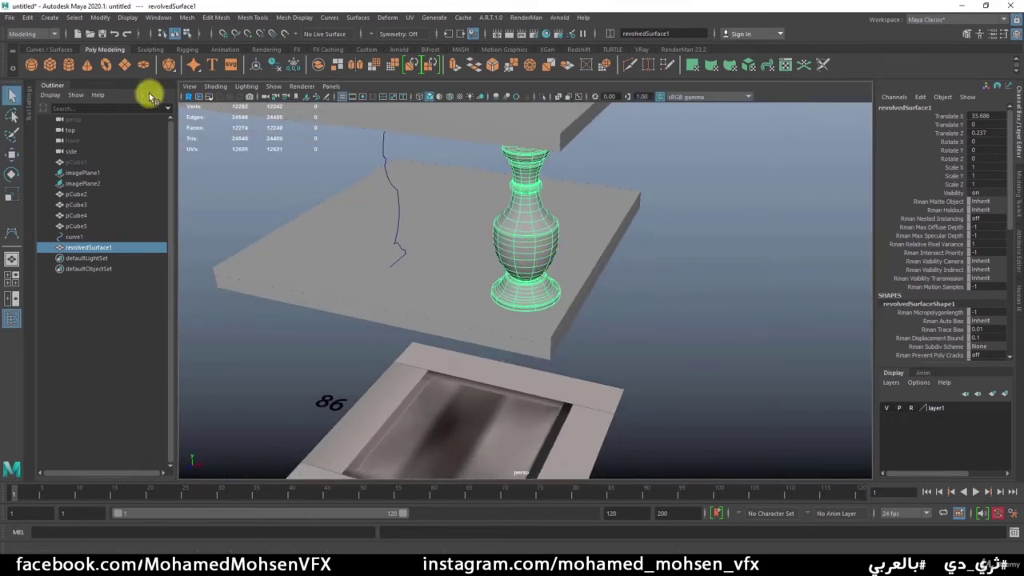
{"action": "left_click", "coordinate": [514, 329]}
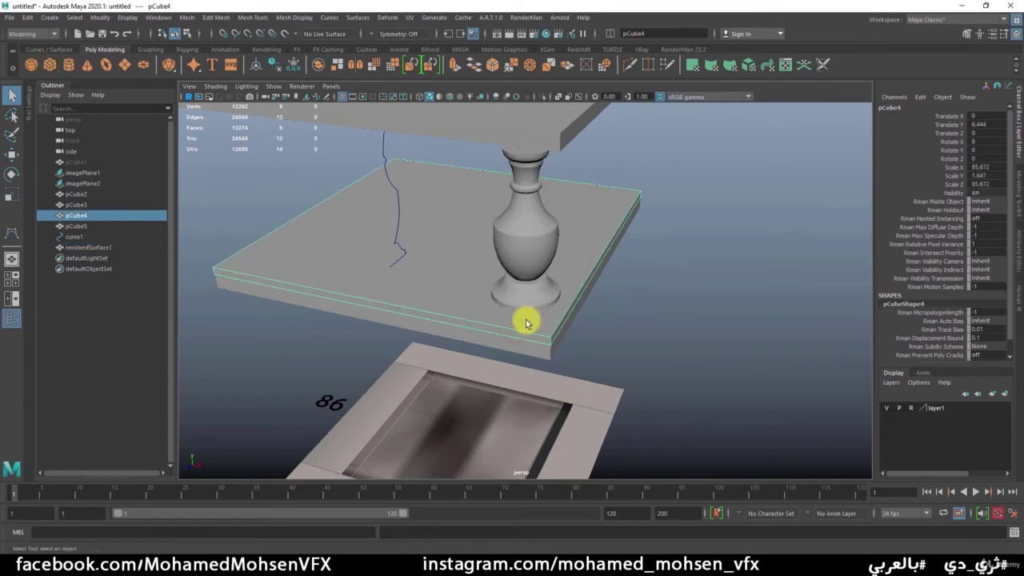
- Center the pivot on the table slab
{"action": "key", "text": "space"}
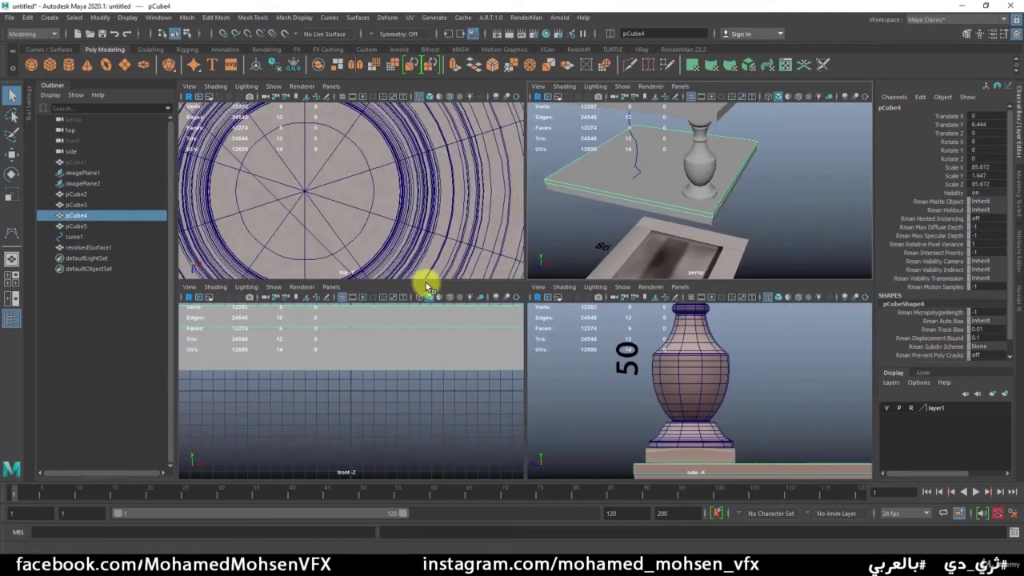
{"action": "key", "text": "space"}
{"action": "key", "text": "w"}
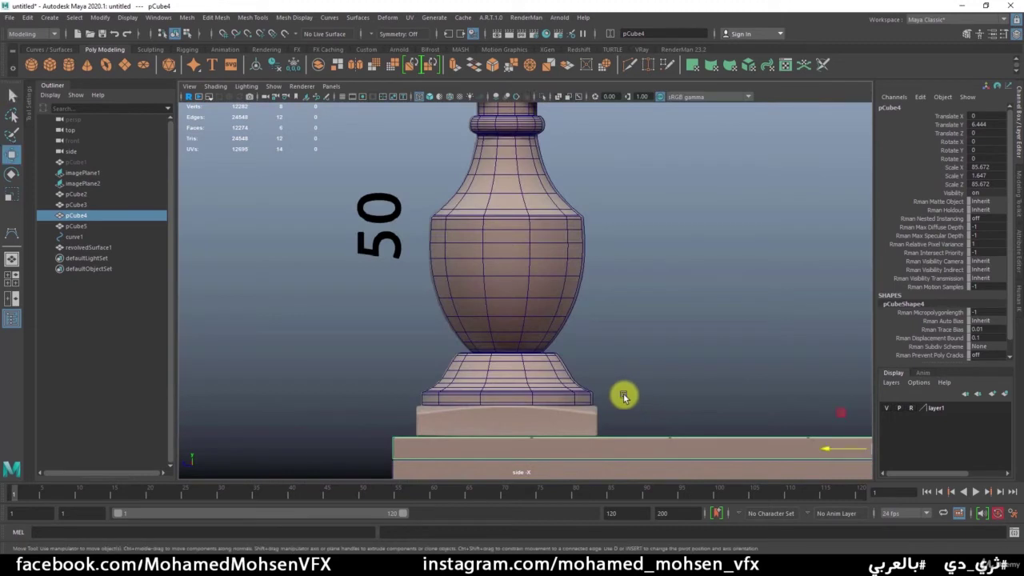
{"action": "left_click", "coordinate": [28, 17]}
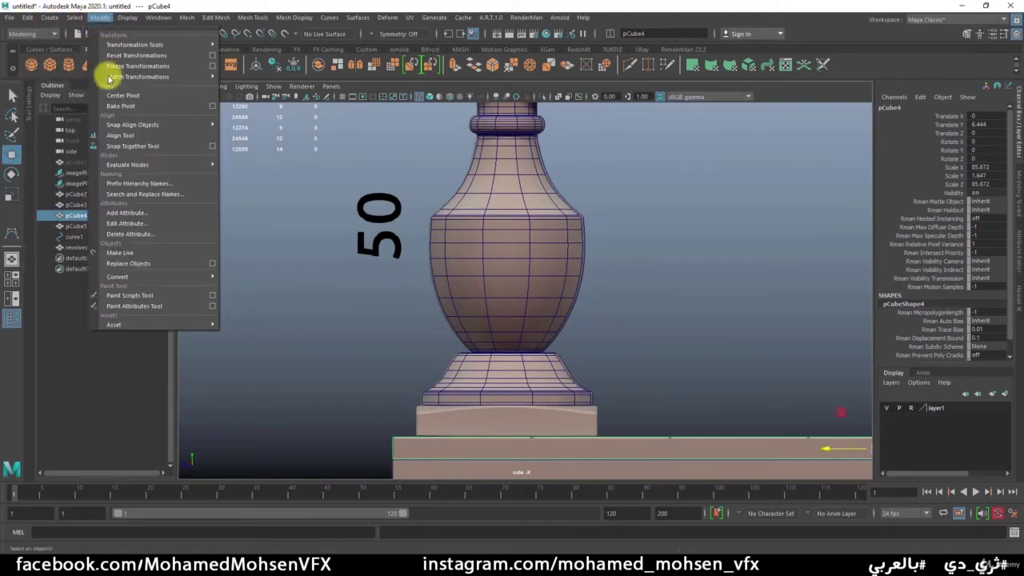
{"action": "left_click", "coordinate": [116, 100]}
{"action": "scroll", "coordinate": [571, 338], "scroll_direction": "down", "scroll_amount": 2}
{"action": "middle_click_drag", "start_coordinate": [549, 288], "coordinate": [646, 345], "text": "alt"}
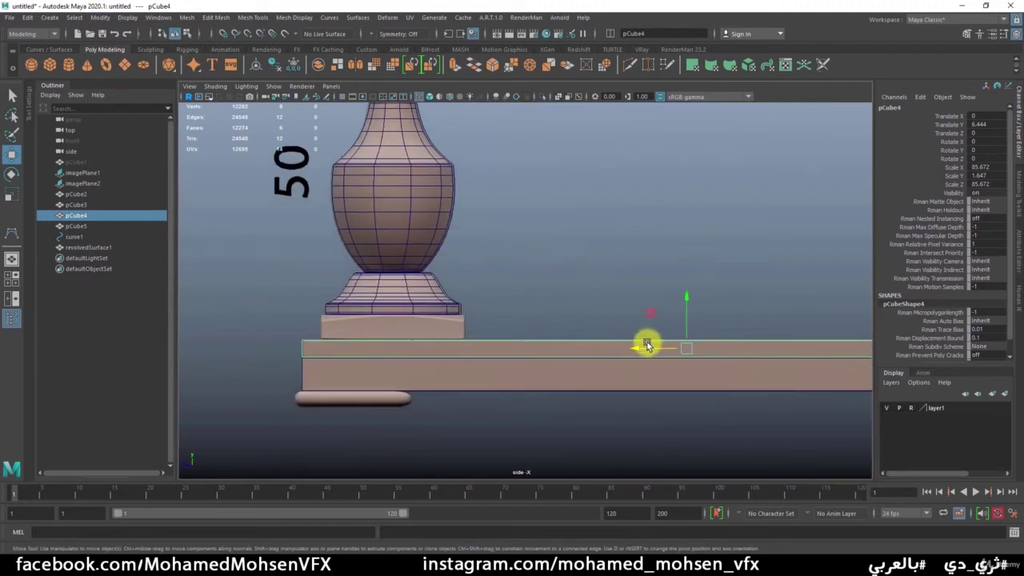
{"action": "left_click_drag", "start_coordinate": [638, 352], "coordinate": [341, 336]}
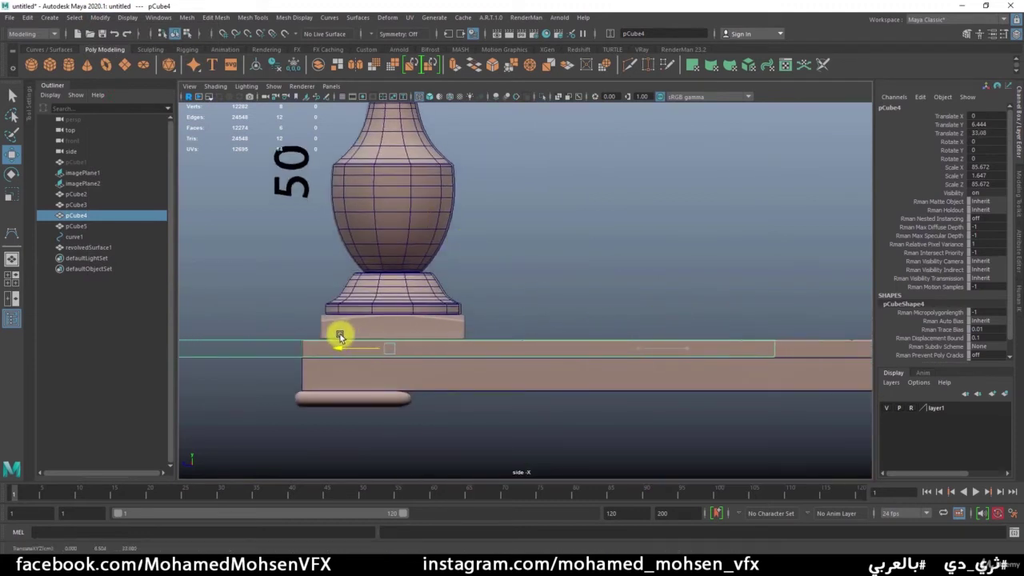
{"action": "key", "text": "ctrl+z"}
- Duplicate the slab as pCube6, raise it to Y 8.879 under the vase, and shift it to X 36.141
{"action": "key", "text": "ctrl+d"}
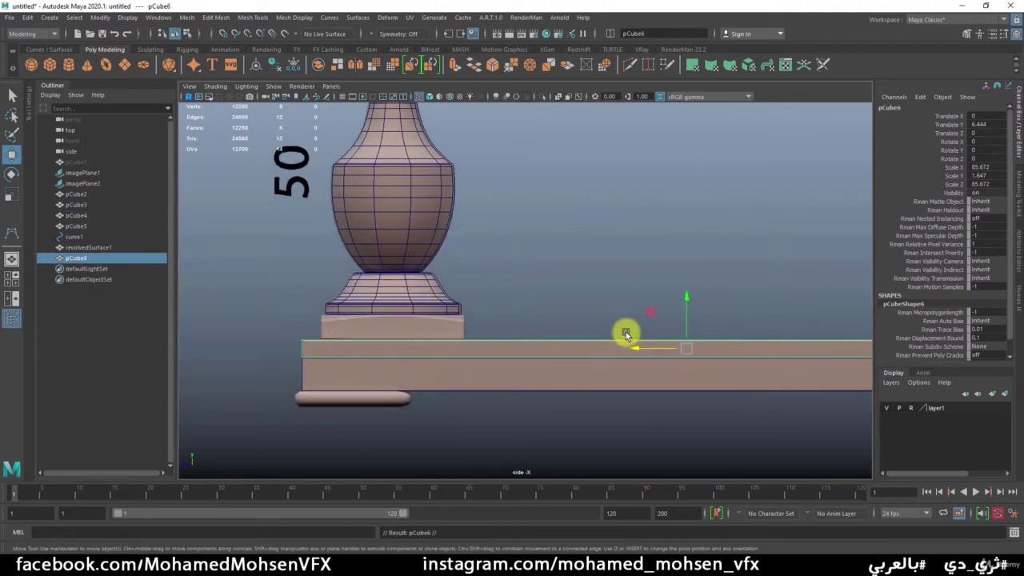
{"action": "left_click_drag", "start_coordinate": [680, 347], "coordinate": [391, 327]}
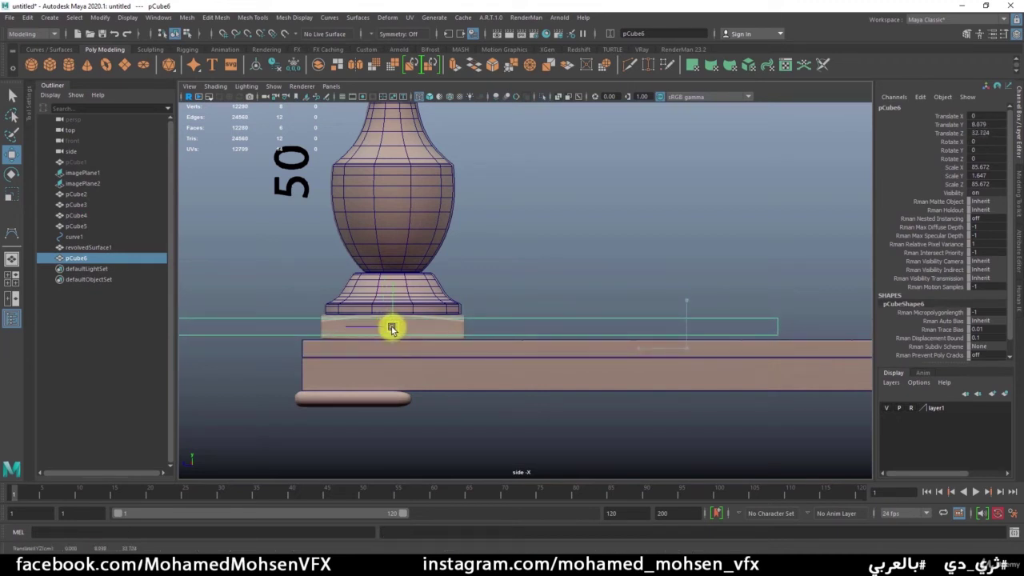
{"action": "key", "text": "r"}
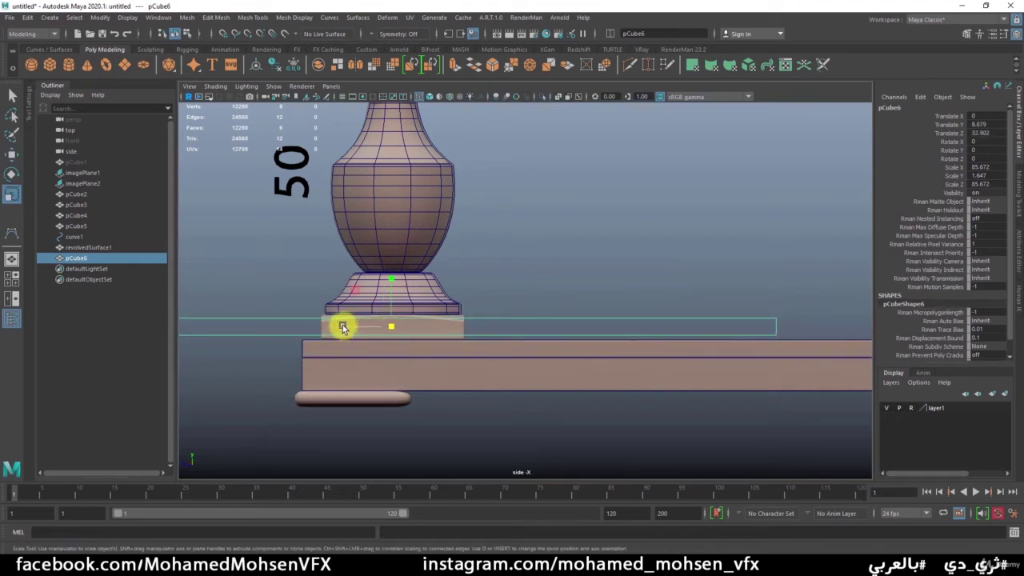
{"action": "left_click_drag", "start_coordinate": [342, 327], "coordinate": [392, 332]}
{"action": "key", "text": "ctrl+z"}
{"action": "key", "text": "ctrl+z"}
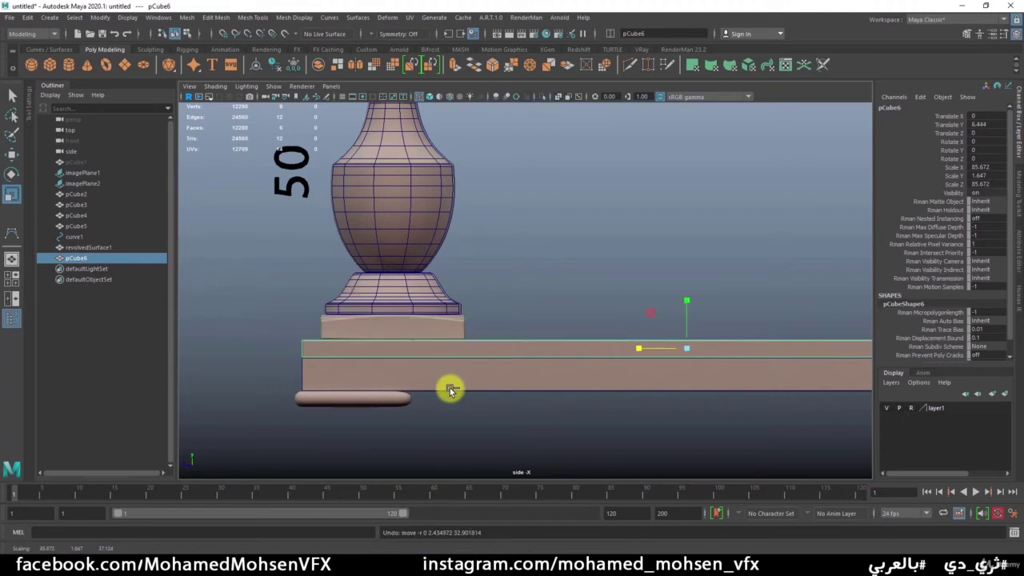
{"action": "key", "text": "shift+z"}
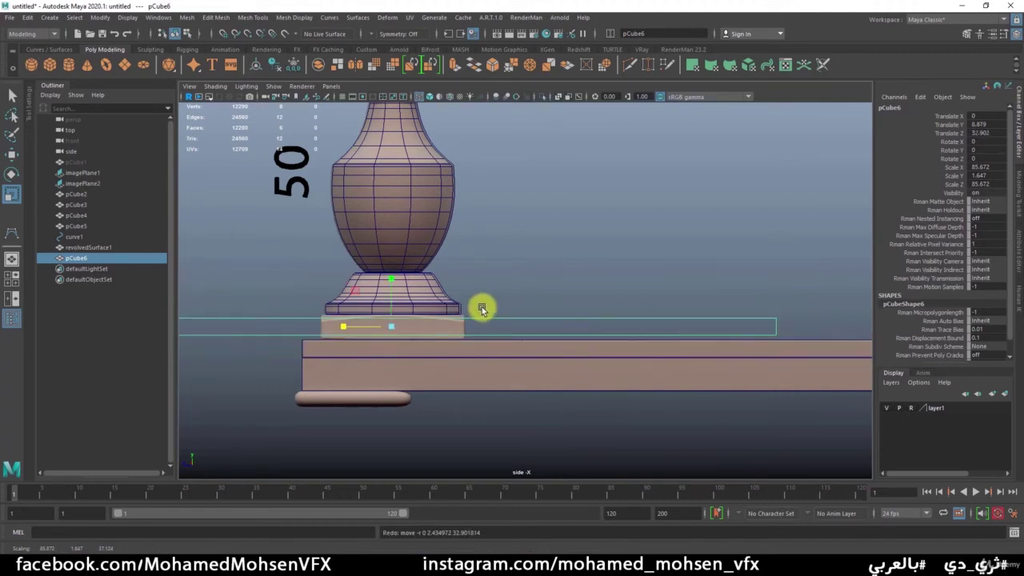
{"action": "key", "text": "space"}
{"action": "key", "text": "space"}
{"action": "key", "text": "w"}
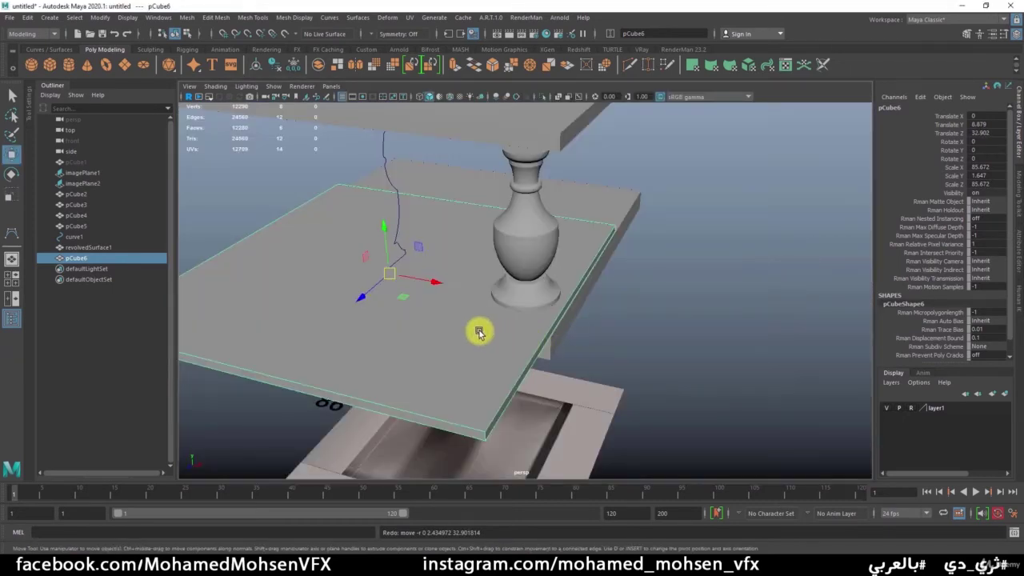
{"action": "left_click_drag", "start_coordinate": [434, 279], "coordinate": [590, 288]}
- Snap the slab's centre to the vase's centre in the top view
{"action": "key", "text": "space"}
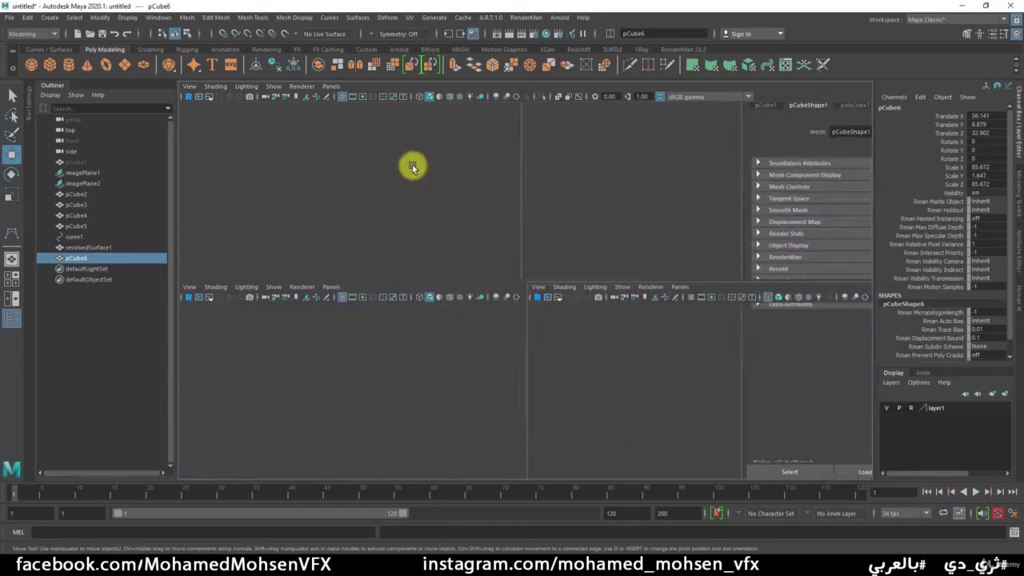
{"action": "key", "text": "space"}
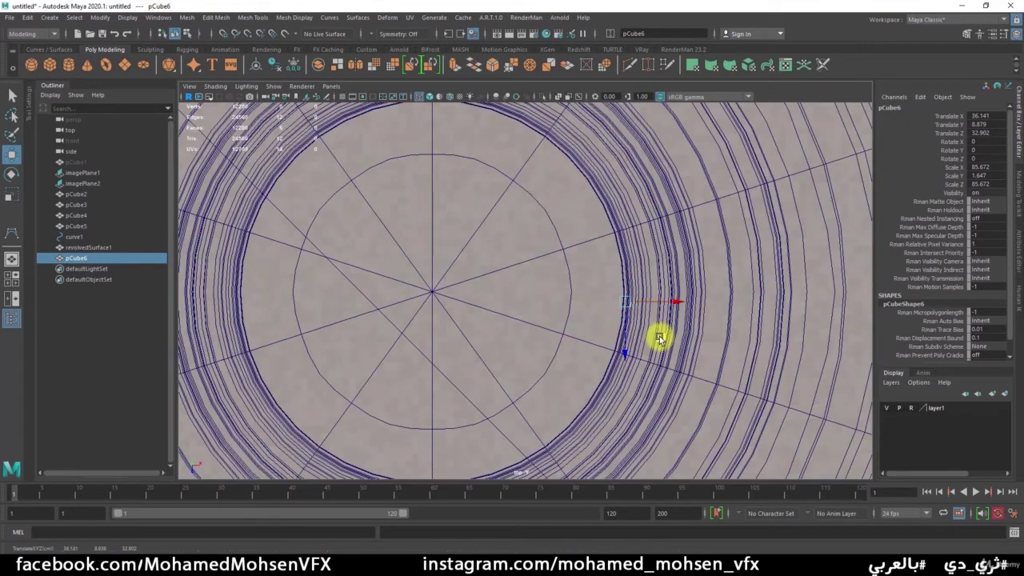
{"action": "middle_click", "coordinate": [434, 293]}
{"action": "key", "text": "space"}
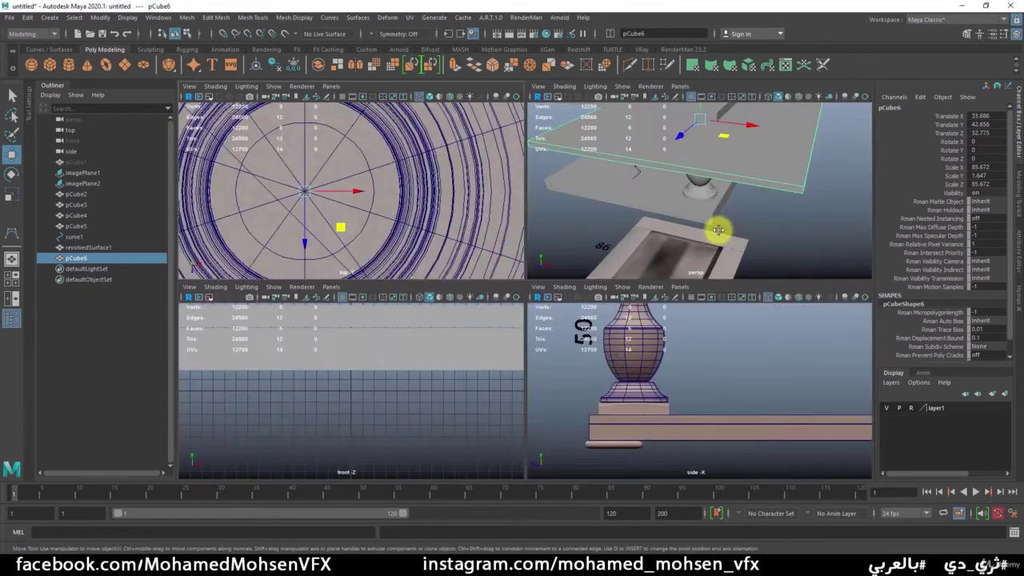
{"action": "key", "text": "space"}
{"action": "mouse_move", "coordinate": [606, 342]}
{"action": "left_mouse_down", "text": "alt"}
{"action": "mouse_move", "coordinate": [549, 323]}
{"action": "mouse_move", "coordinate": [544, 288]}
{"action": "left_mouse_up", "text": "alt"}
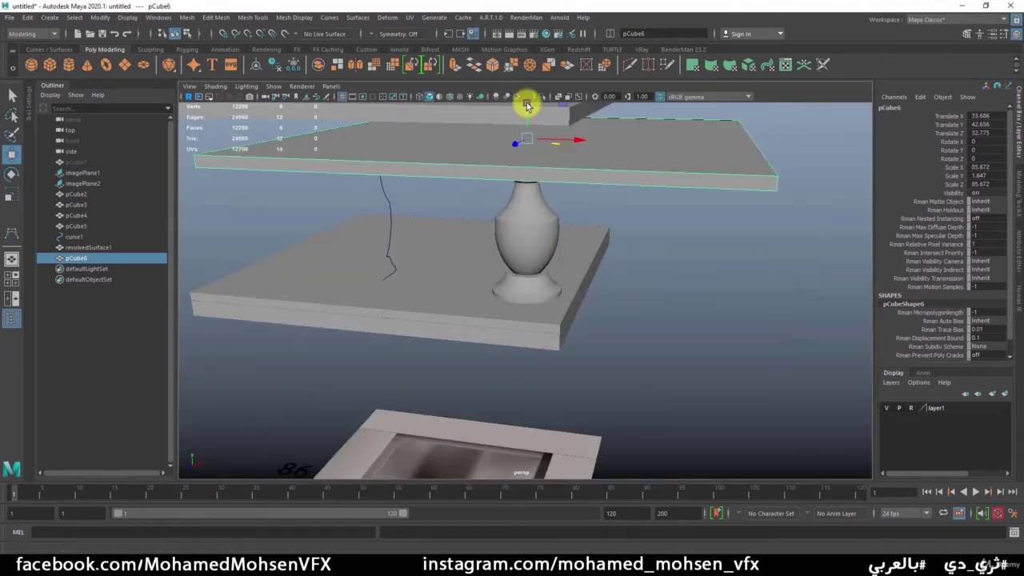
{"action": "left_click_drag", "start_coordinate": [526, 101], "coordinate": [530, 271]}
{"action": "right_click_drag", "start_coordinate": [253, 275], "coordinate": [649, 281], "text": "alt"}
- Scale the base block up uniformly and seat it against the vase foot
{"action": "key", "text": "space"}
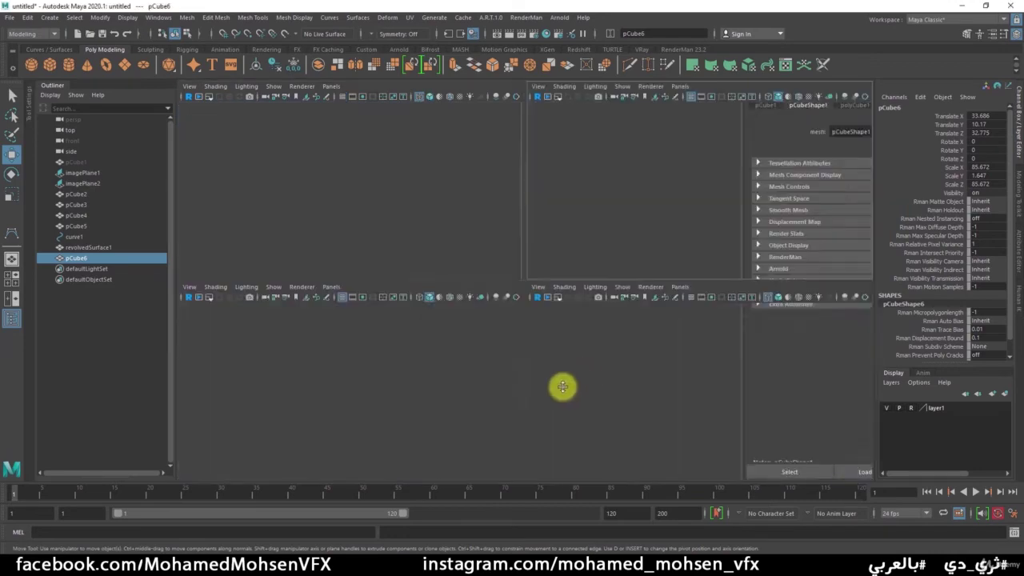
{"action": "key", "text": "space"}
{"action": "right_click_drag", "start_coordinate": [273, 290], "coordinate": [521, 344], "text": "alt"}
{"action": "mouse_move", "coordinate": [521, 343]}
{"action": "middle_mouse_down", "text": "alt"}
{"action": "mouse_move", "coordinate": [696, 217]}
{"action": "mouse_move", "coordinate": [696, 254]}
{"action": "middle_mouse_up", "text": "alt"}
{"action": "key", "text": "r"}
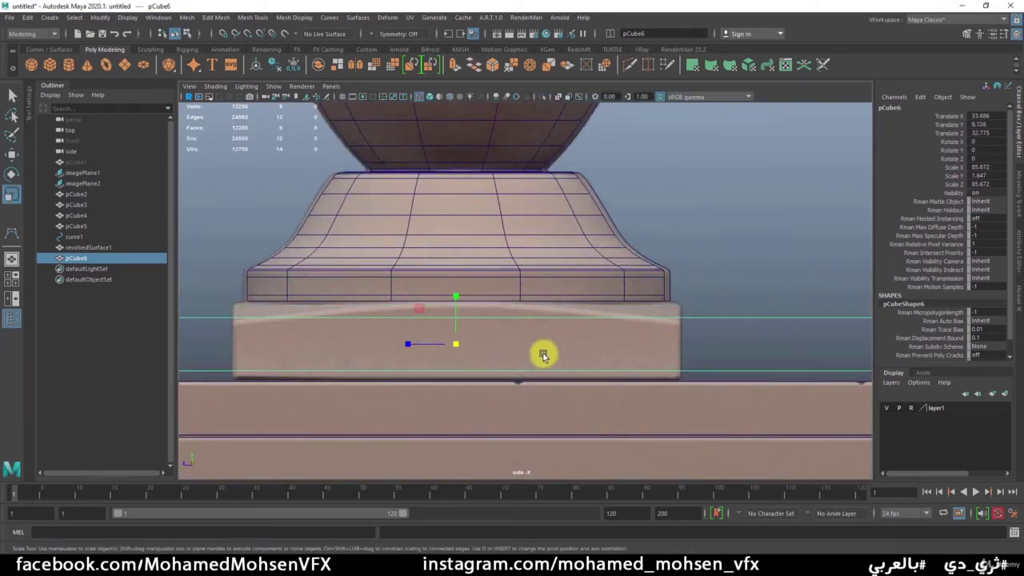
{"action": "mouse_move", "coordinate": [571, 338]}
{"action": "middle_mouse_down"}
{"action": "mouse_move", "coordinate": [757, 345]}
{"action": "mouse_move", "coordinate": [782, 265]}
{"action": "mouse_move", "coordinate": [743, 345]}
{"action": "mouse_move", "coordinate": [939, 347]}
{"action": "middle_mouse_up"}
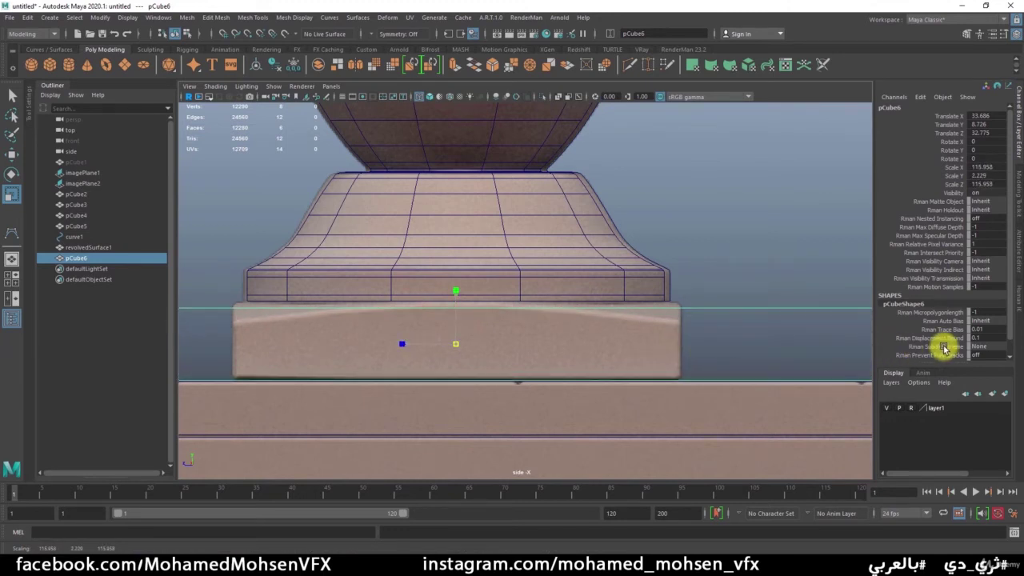
{"action": "key", "text": "w"}
{"action": "middle_click_drag", "start_coordinate": [664, 343], "coordinate": [663, 343]}
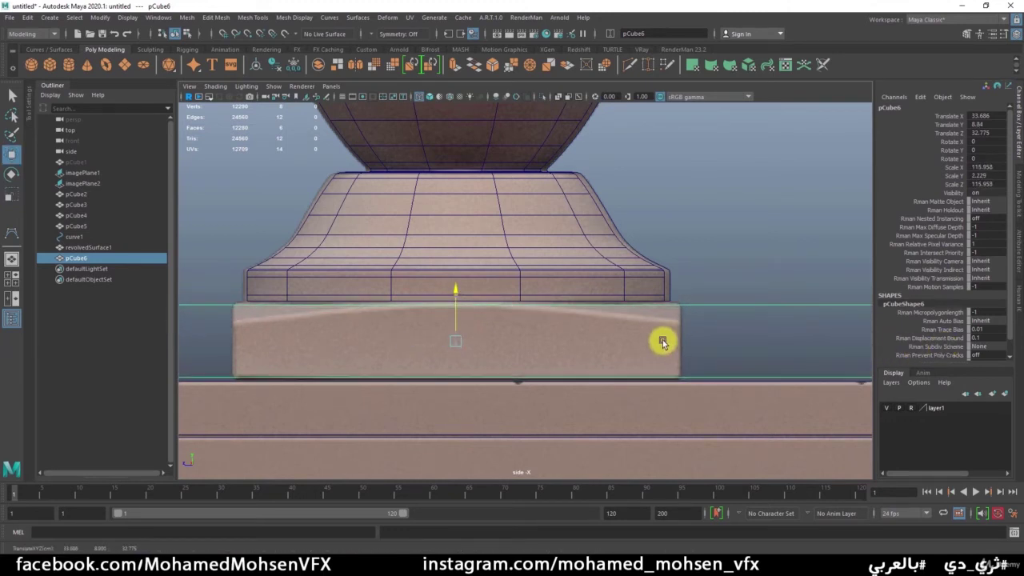
- Resize the block's width and depth to match the vase foot, ending at 15.906 × 2.229 × 15.906
{"action": "scroll", "coordinate": [419, 315], "scroll_direction": "down", "scroll_amount": 2}
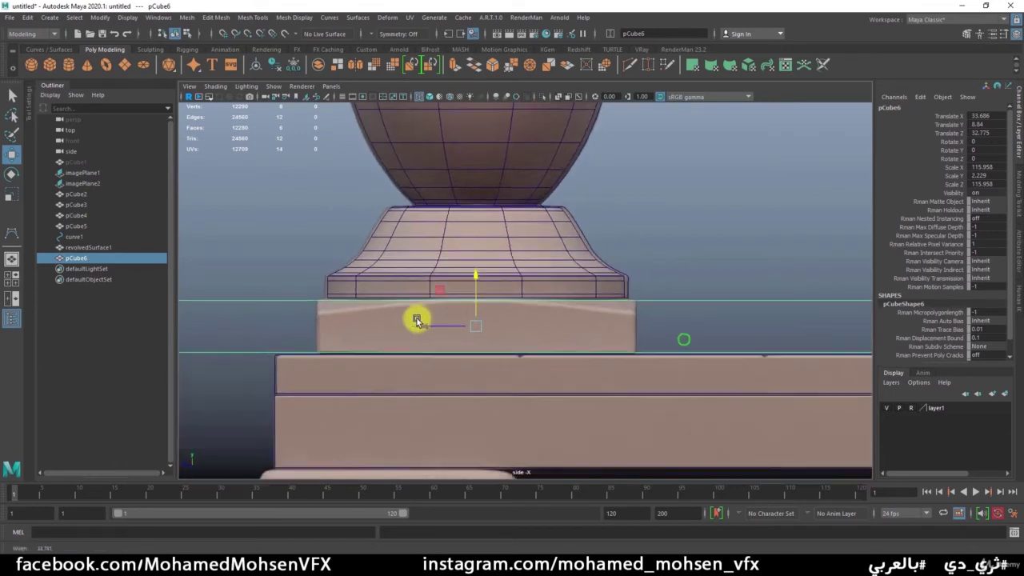
{"action": "scroll", "coordinate": [555, 323], "scroll_direction": "down", "scroll_amount": 3}
{"action": "scroll", "coordinate": [457, 325], "scroll_direction": "down", "scroll_amount": 3}
{"action": "key", "text": "space"}
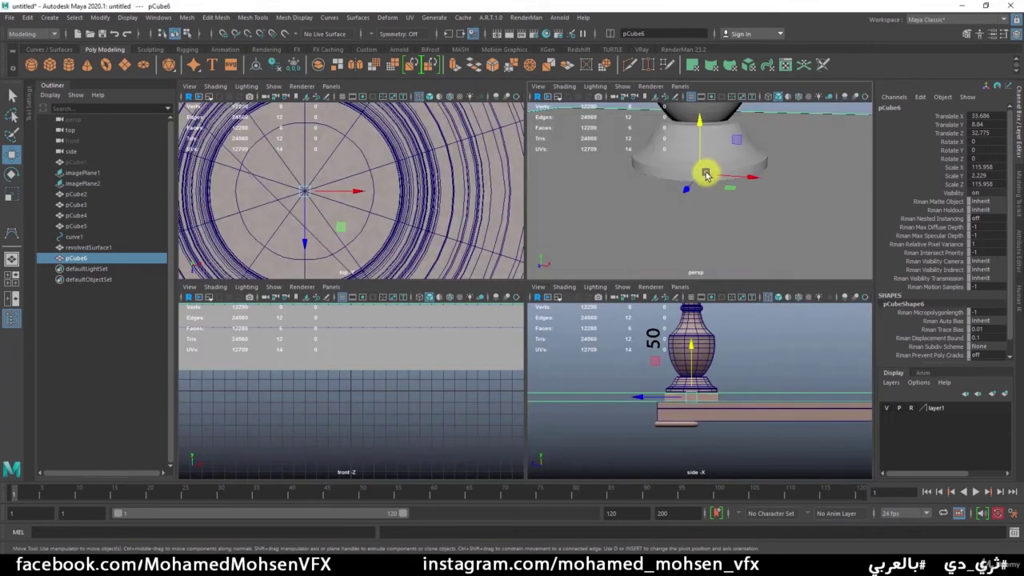
{"action": "key", "text": "space"}
{"action": "key", "text": "r"}
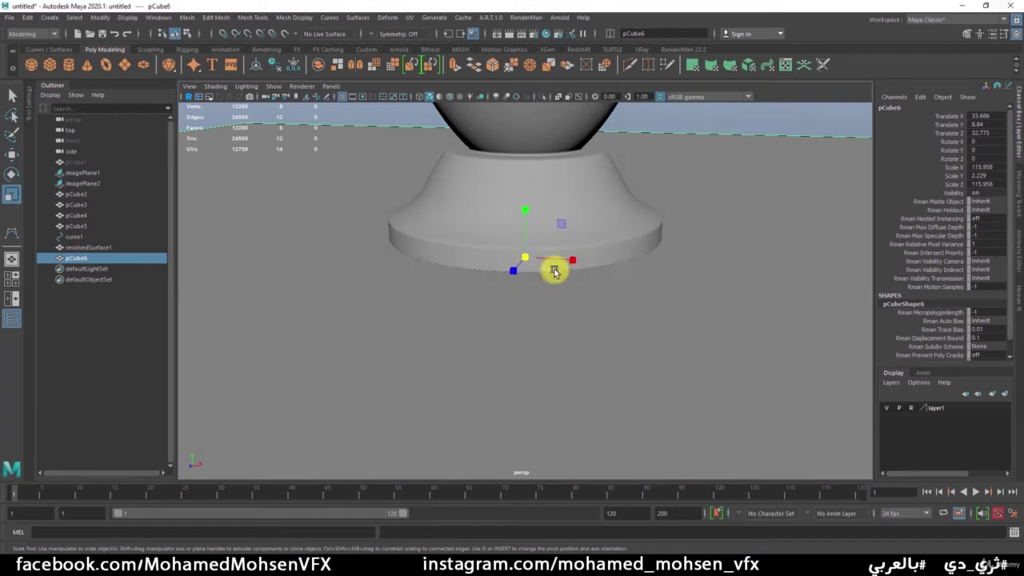
{"action": "key", "text": "space"}
{"action": "mouse_move", "coordinate": [774, 203]}
{"action": "left_mouse_down"}
{"action": "mouse_move", "coordinate": [723, 222]}
{"action": "mouse_move", "coordinate": [763, 208]}
{"action": "left_mouse_up"}
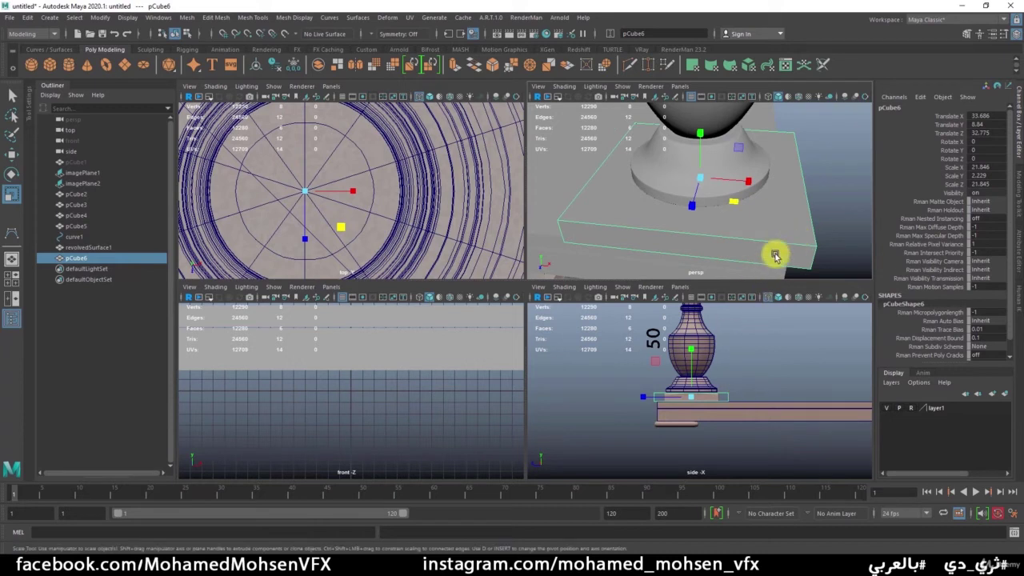
{"action": "middle_click_drag", "start_coordinate": [773, 251], "coordinate": [789, 231]}
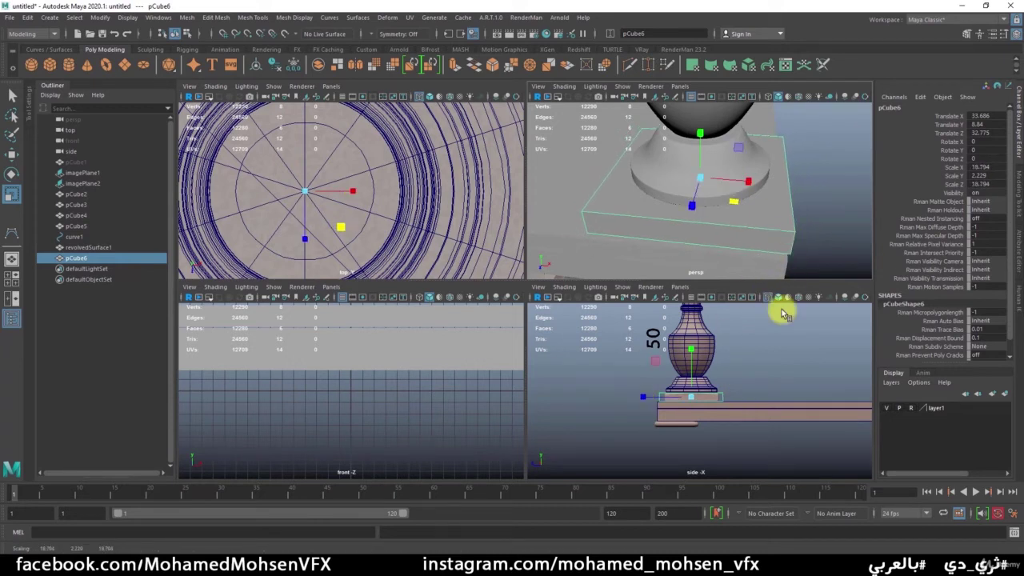
{"action": "key", "text": "f"}
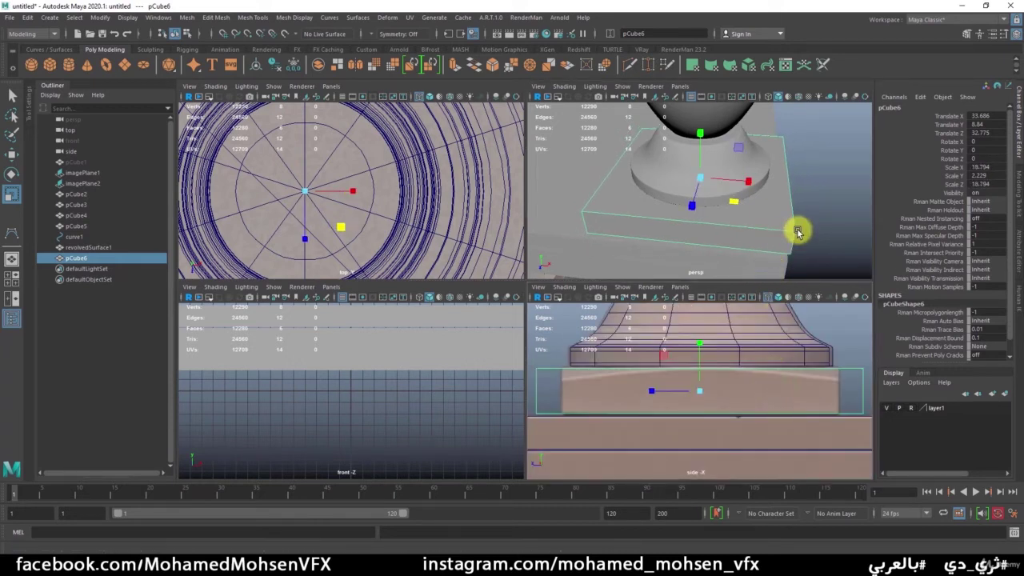
{"action": "middle_click_drag", "start_coordinate": [798, 232], "coordinate": [789, 232]}
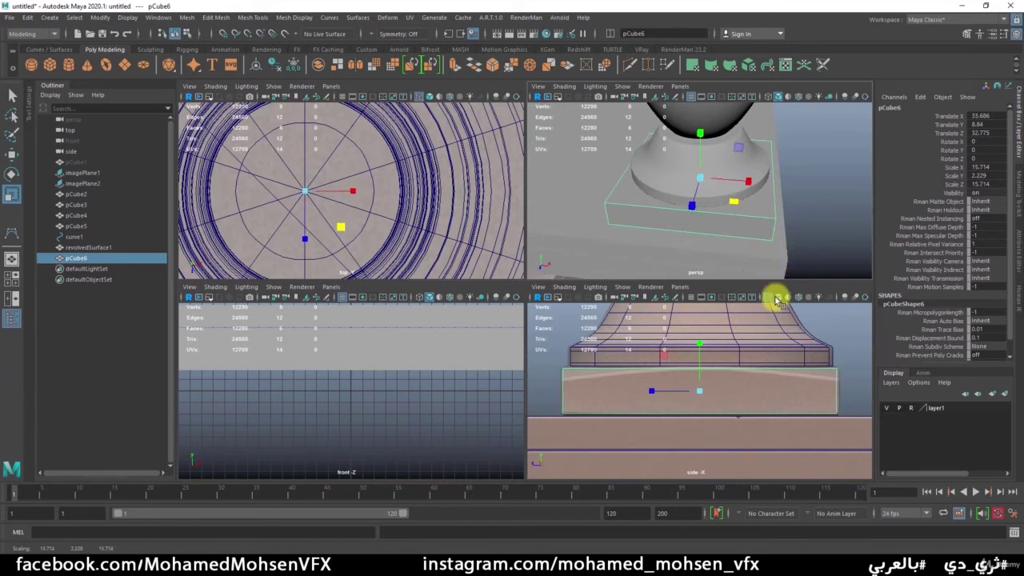
{"action": "middle_click_drag", "start_coordinate": [795, 213], "coordinate": [789, 220]}
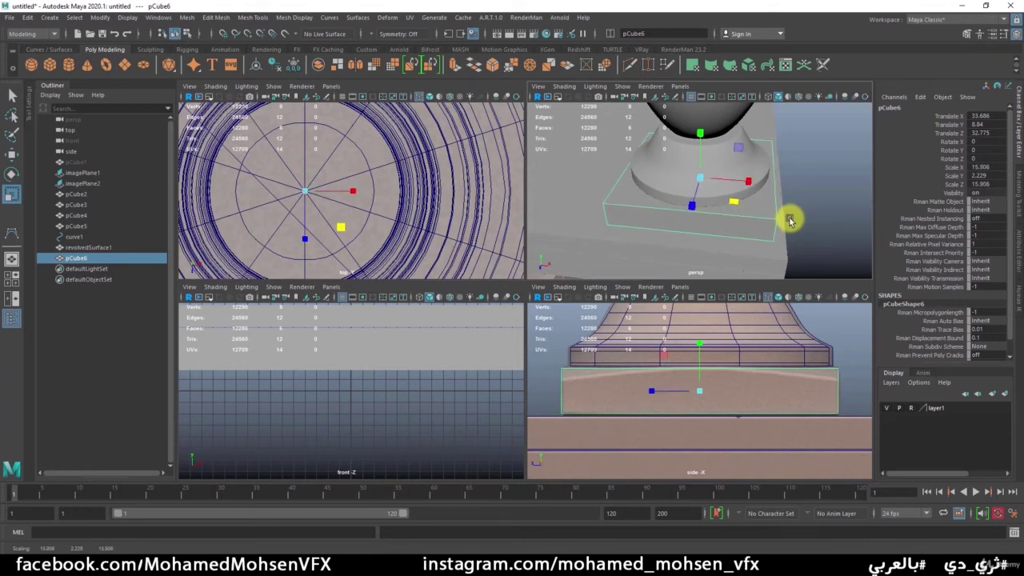
- Isolate the base block in the perspective view and orbit around it
{"action": "key", "text": "space"}
{"action": "mouse_move", "coordinate": [576, 315]}
{"action": "left_mouse_down", "text": "alt"}
{"action": "mouse_move", "coordinate": [663, 293]}
{"action": "mouse_move", "coordinate": [579, 282]}
{"action": "mouse_move", "coordinate": [720, 272]}
{"action": "left_mouse_up", "text": "alt"}
{"action": "key", "text": "space"}
{"action": "key", "text": "space"}
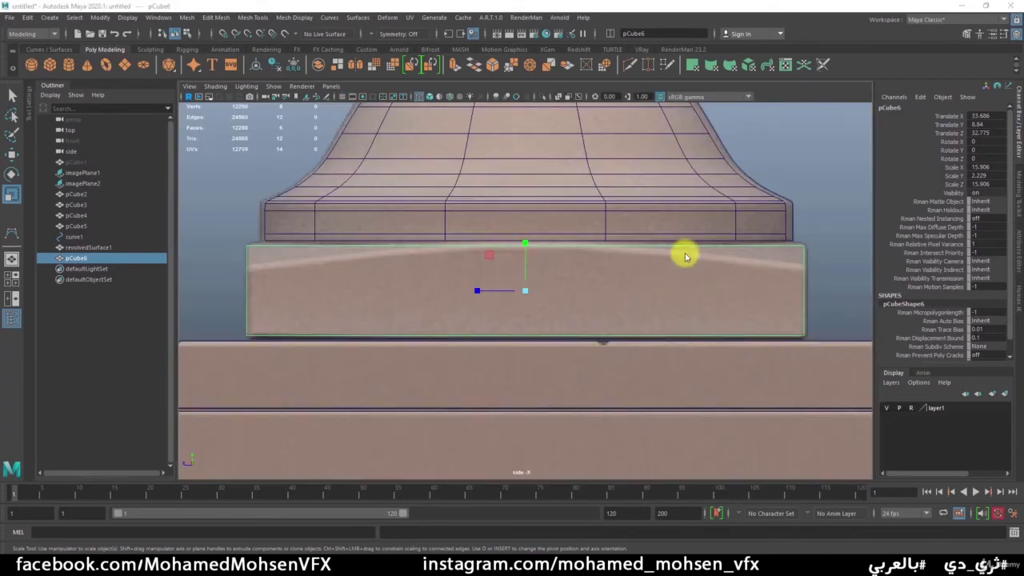
{"action": "key", "text": "space"}
{"action": "key", "text": "space"}
{"action": "mouse_move", "coordinate": [738, 219]}
{"action": "left_mouse_down", "text": "alt"}
{"action": "mouse_move", "coordinate": [681, 251]}
{"action": "mouse_move", "coordinate": [646, 250]}
{"action": "mouse_move", "coordinate": [697, 240]}
{"action": "mouse_move", "coordinate": [706, 254]}
{"action": "mouse_move", "coordinate": [661, 254]}
{"action": "left_mouse_up", "text": "alt"}
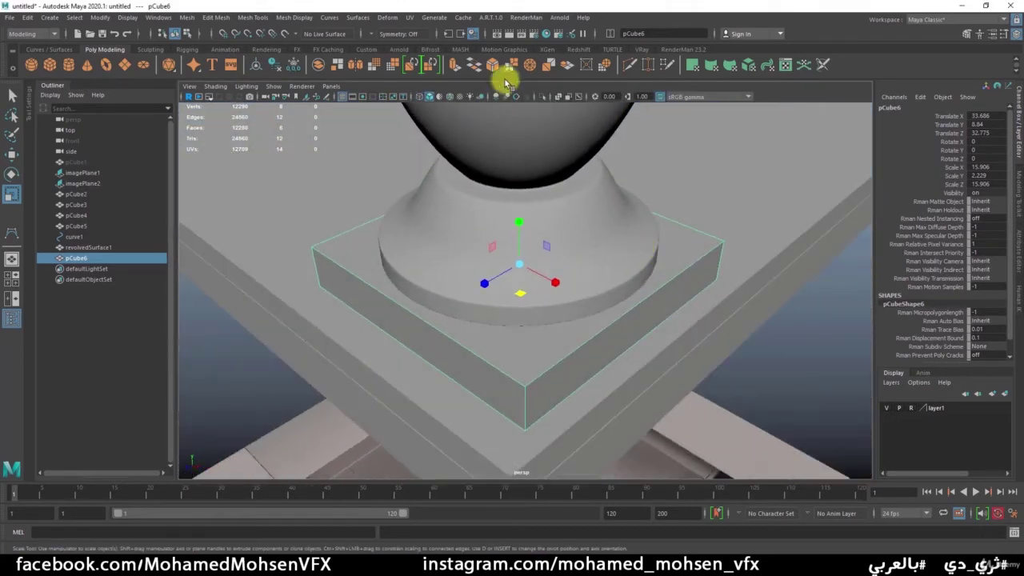
{"action": "left_click", "coordinate": [542, 96]}
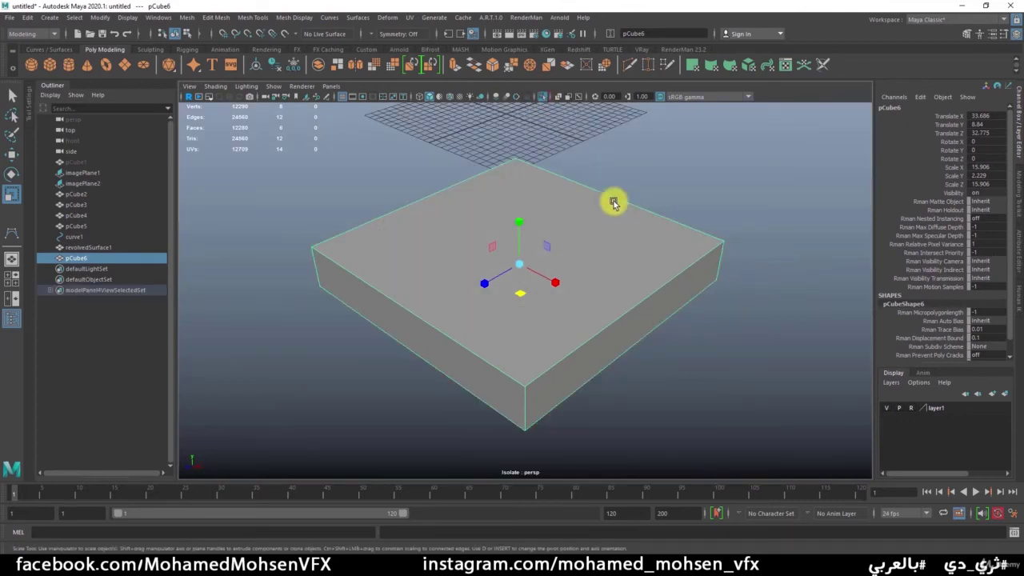
{"action": "key", "text": "space"}
{"action": "key", "text": "space"}
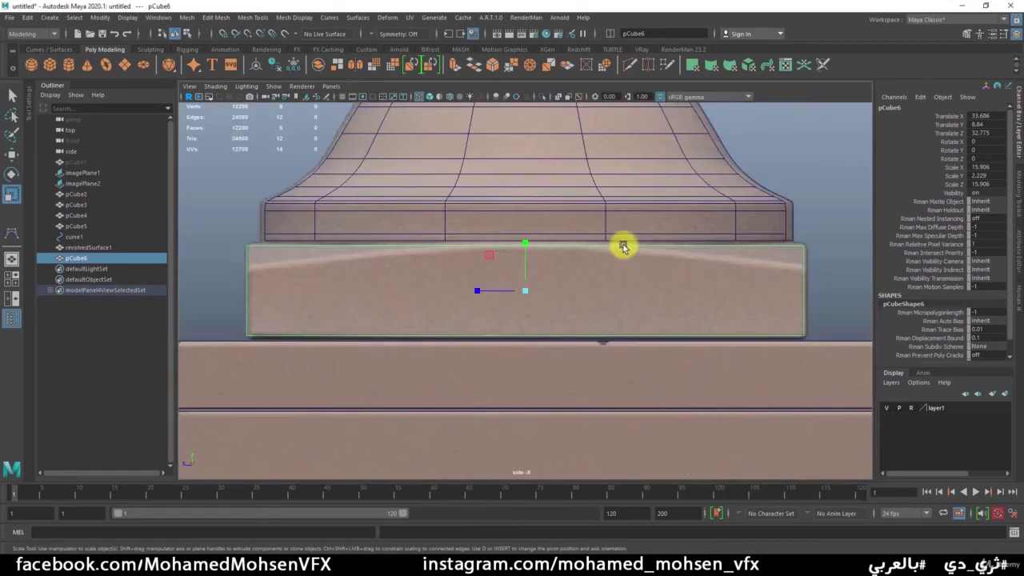
{"action": "key", "text": "space"}
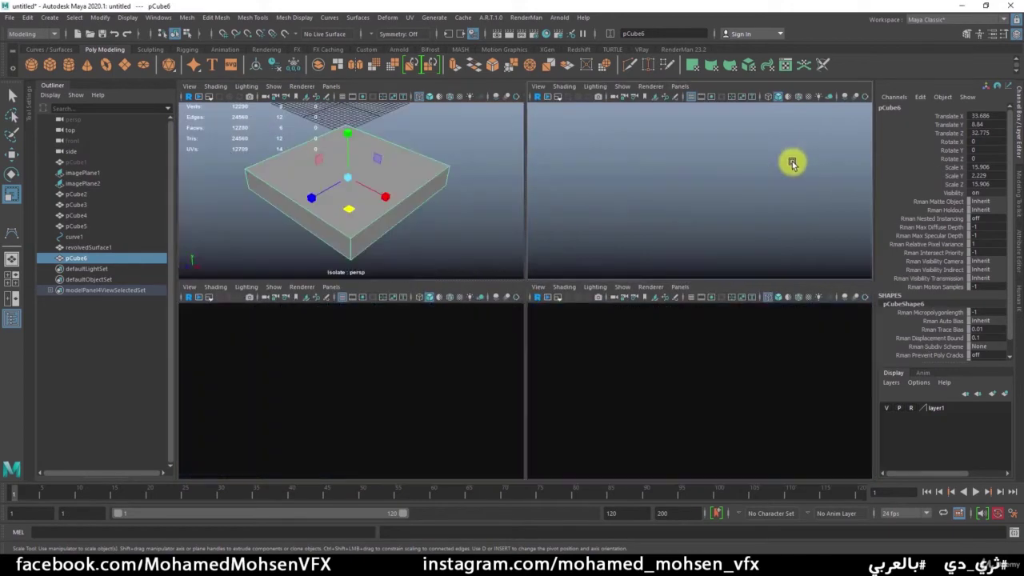
{"action": "key", "text": "space"}
{"action": "mouse_move", "coordinate": [603, 283]}
{"action": "left_mouse_down", "text": "alt"}
{"action": "mouse_move", "coordinate": [663, 285]}
{"action": "mouse_move", "coordinate": [560, 277]}
{"action": "left_mouse_up", "text": "alt"}
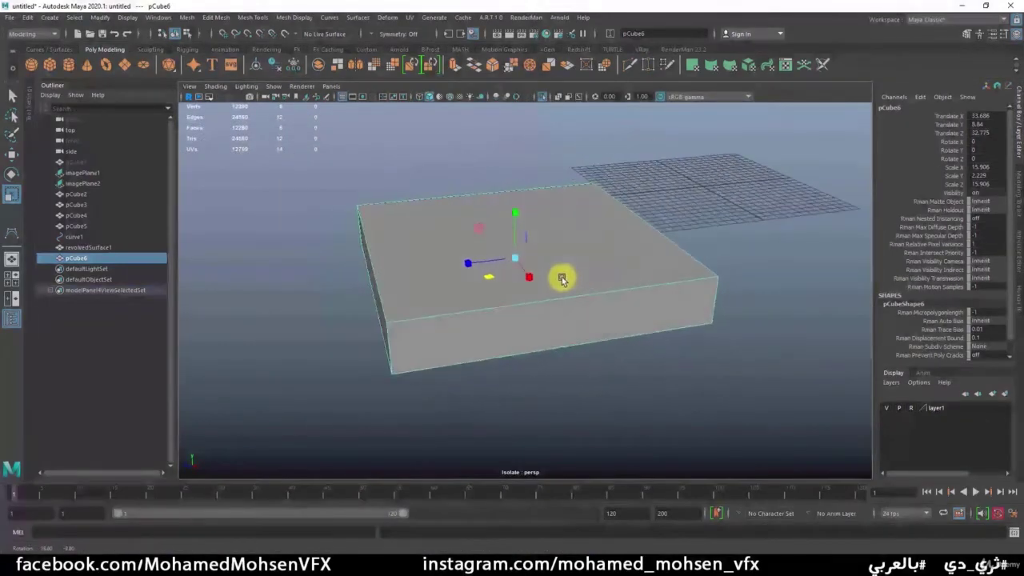
{"action": "key", "text": "q"}
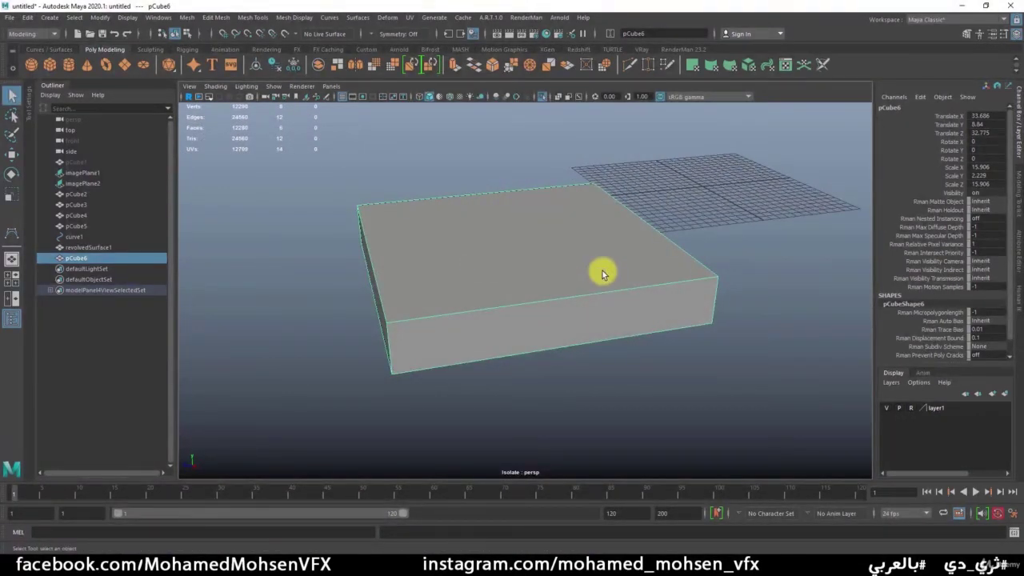
{"action": "mouse_move", "coordinate": [577, 273]}
{"action": "left_mouse_down", "text": "alt"}
{"action": "mouse_move", "coordinate": [516, 272]}
{"action": "mouse_move", "coordinate": [561, 269]}
{"action": "left_mouse_up", "text": "alt"}
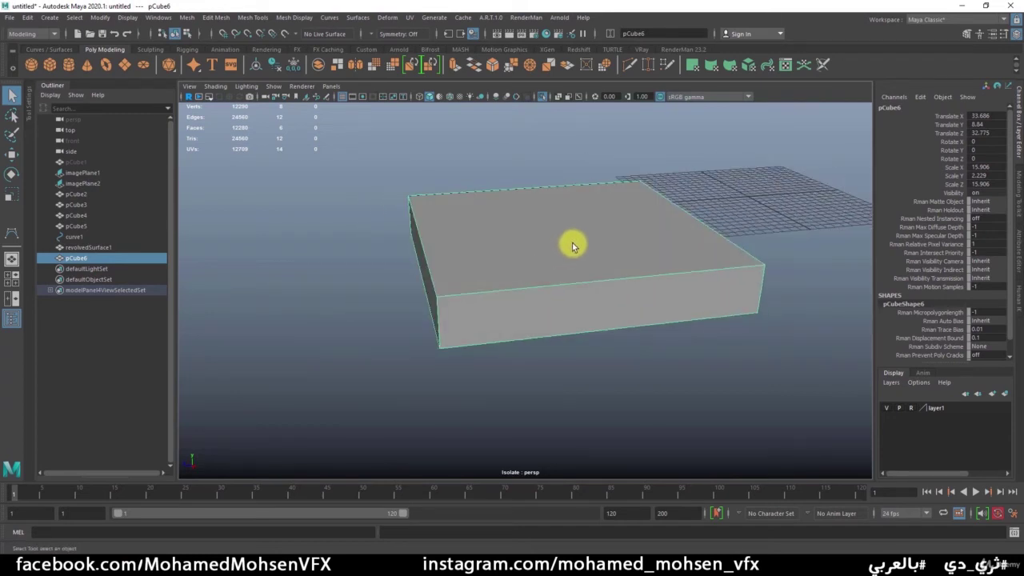
{"action": "right_click_drag", "start_coordinate": [573, 247], "coordinate": [560, 246], "text": "shift"}
- Insert multiple evenly spaced edge loops both ways across pCube6, forming a grid on its top
{"action": "double_click", "coordinate": [13, 235]}
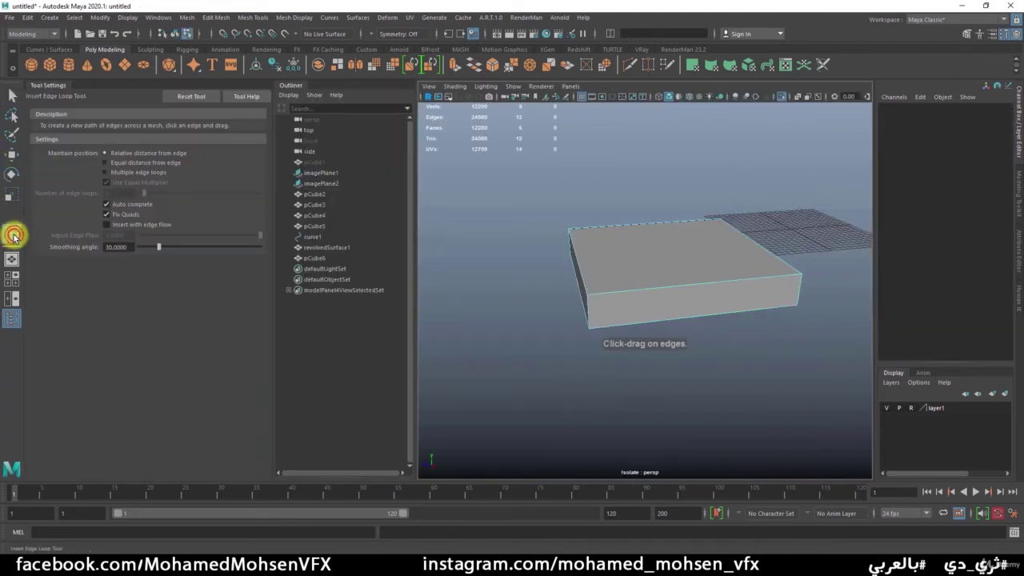
{"action": "left_click", "coordinate": [108, 172]}
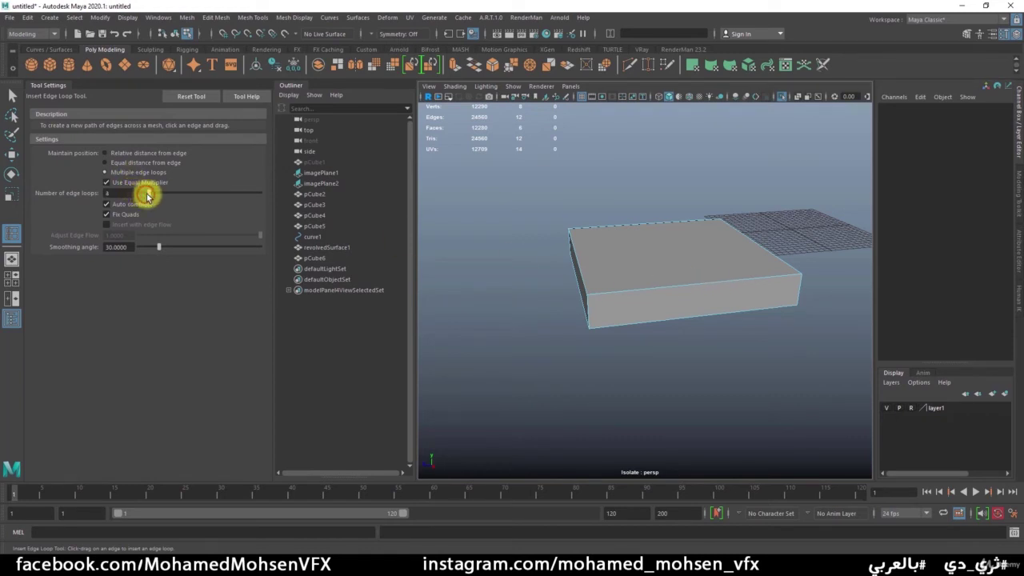
{"action": "left_click", "coordinate": [716, 283]}
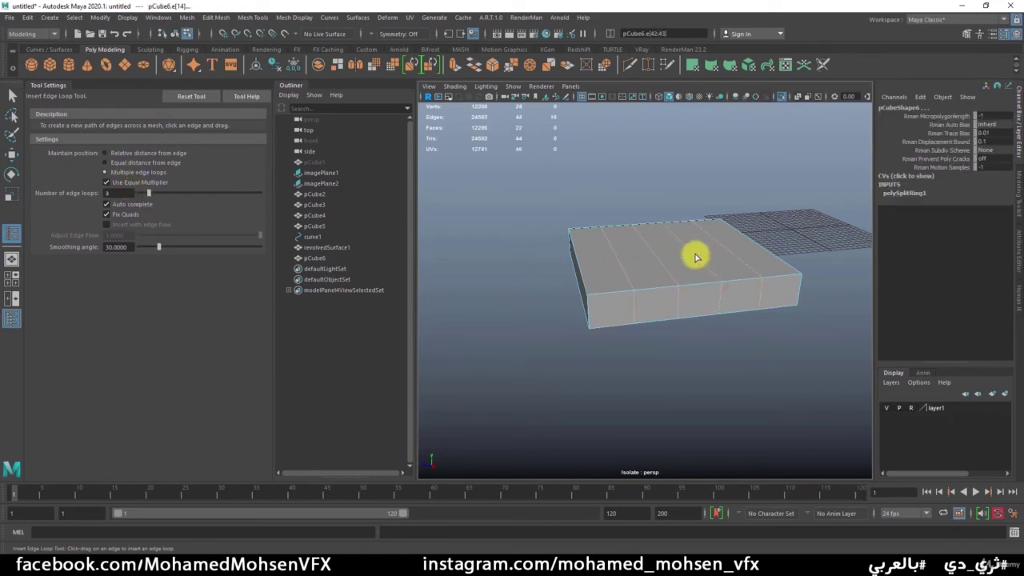
{"action": "left_click", "coordinate": [696, 256]}
{"action": "mouse_move", "coordinate": [592, 280]}
{"action": "left_mouse_down", "text": "alt"}
{"action": "mouse_move", "coordinate": [677, 289]}
{"action": "mouse_move", "coordinate": [691, 277]}
{"action": "mouse_move", "coordinate": [658, 278]}
{"action": "mouse_move", "coordinate": [676, 286]}
{"action": "left_mouse_up", "text": "alt"}
- Select four faces on the slab's top and pull them upward
{"action": "key", "text": "q"}
{"action": "key", "text": "F11"}
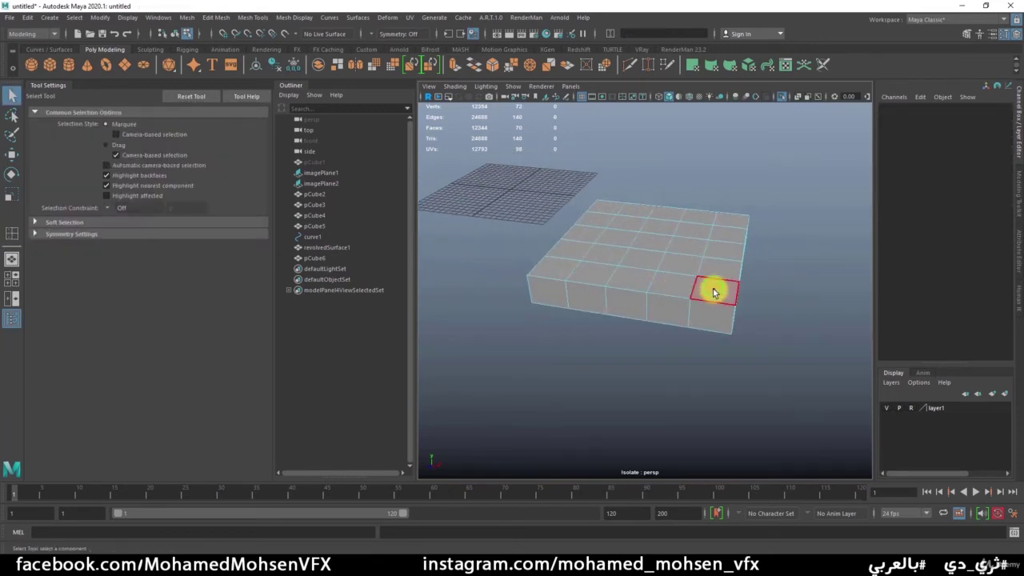
{"action": "left_click", "coordinate": [714, 291]}
{"action": "left_click", "coordinate": [614, 207], "text": "shift"}
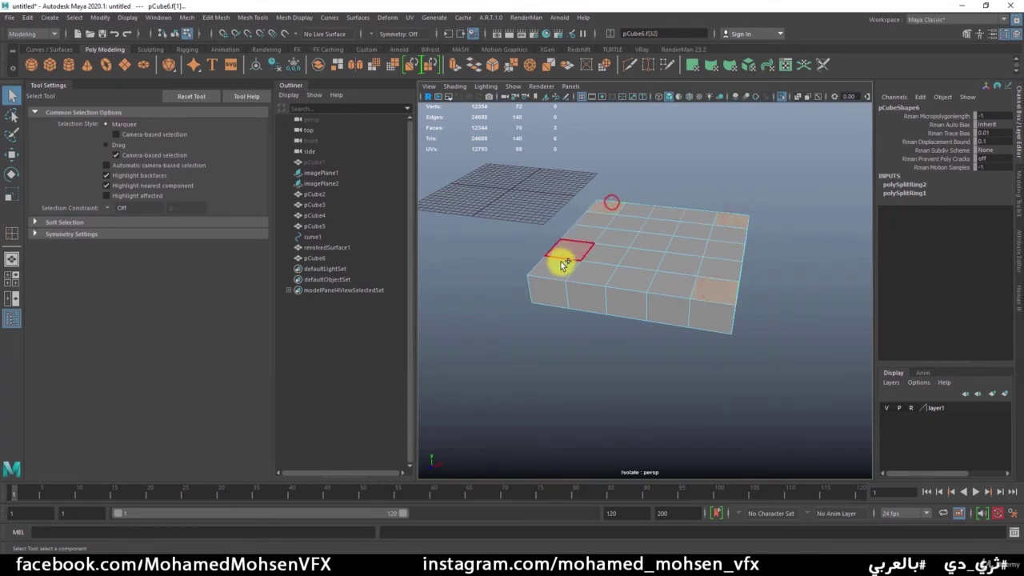
{"action": "left_click", "coordinate": [558, 262], "text": "shift"}
{"action": "left_click", "coordinate": [699, 282], "text": "shift"}
{"action": "mouse_move", "coordinate": [699, 282]}
{"action": "left_mouse_down", "text": "alt"}
{"action": "mouse_move", "coordinate": [659, 274]}
{"action": "mouse_move", "coordinate": [666, 198]}
{"action": "left_mouse_up", "text": "alt"}
{"action": "key", "text": "w"}
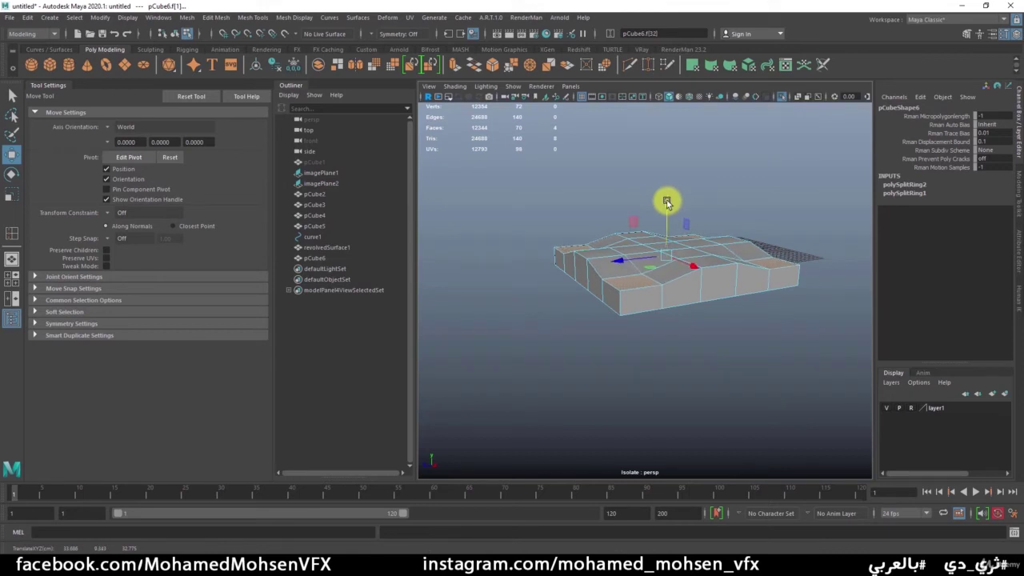
{"action": "mouse_move", "coordinate": [637, 282]}
{"action": "left_mouse_down", "text": "alt"}
{"action": "mouse_move", "coordinate": [601, 275]}
{"action": "mouse_move", "coordinate": [718, 301]}
{"action": "left_mouse_up", "text": "alt"}
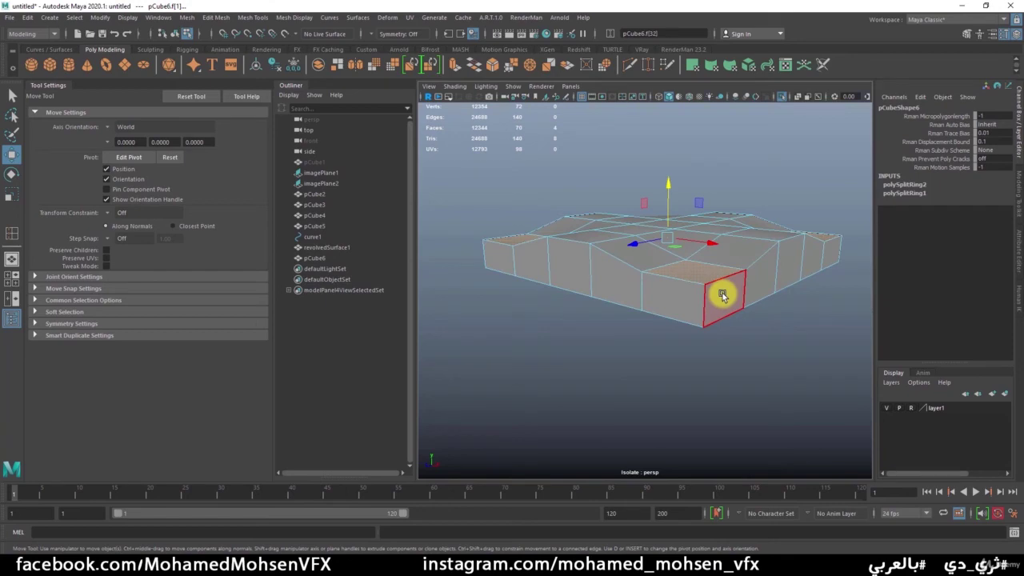
- Select a group of top vertices and raise them along Y into a sloped ridge
{"action": "key", "text": "q"}
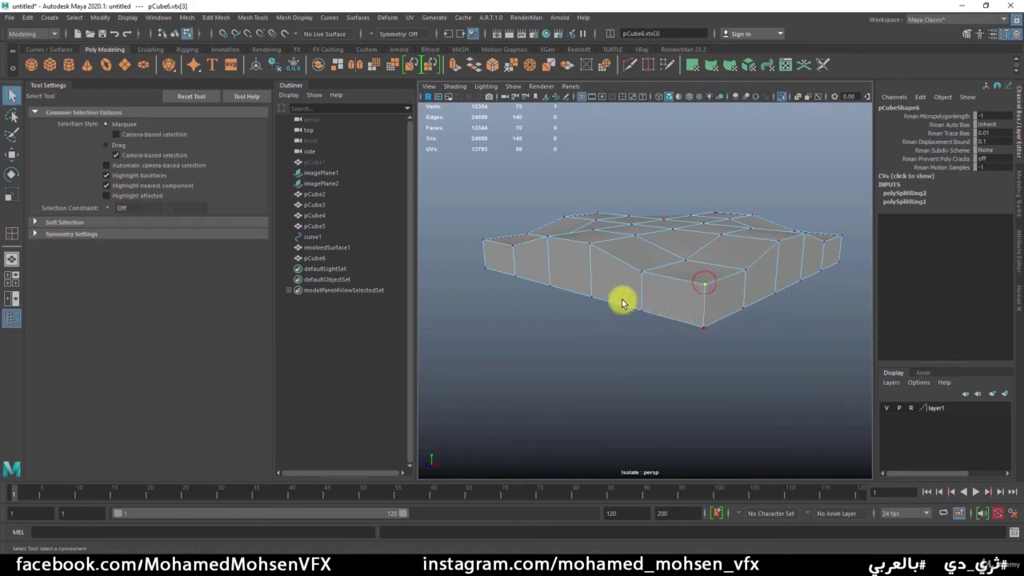
{"action": "mouse_move", "coordinate": [623, 303]}
{"action": "left_mouse_down", "text": "alt"}
{"action": "mouse_move", "coordinate": [505, 310]}
{"action": "mouse_move", "coordinate": [683, 301]}
{"action": "mouse_move", "coordinate": [671, 294]}
{"action": "left_mouse_up", "text": "alt"}
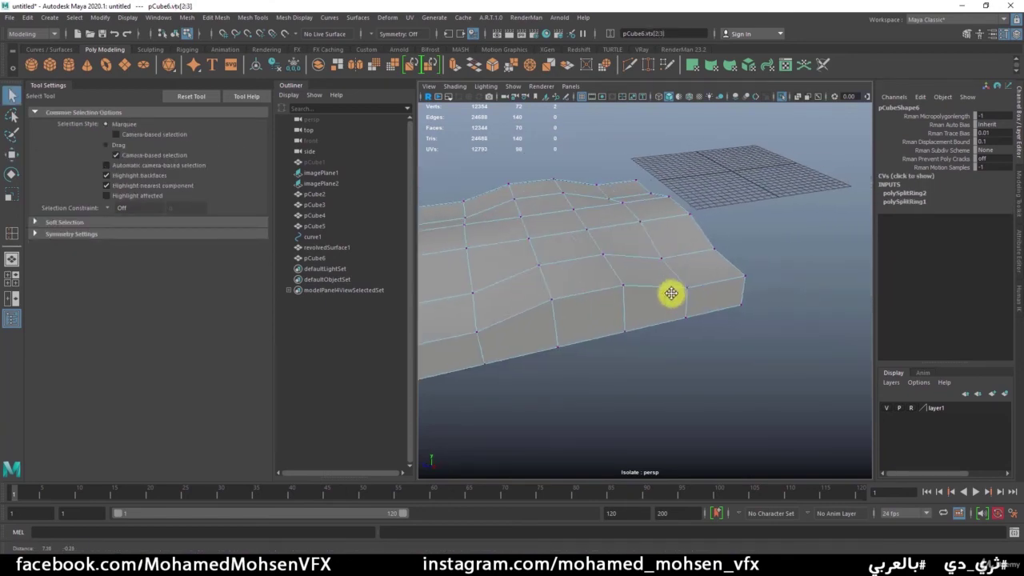
{"action": "left_click_drag", "start_coordinate": [728, 281], "coordinate": [662, 274], "text": "alt"}
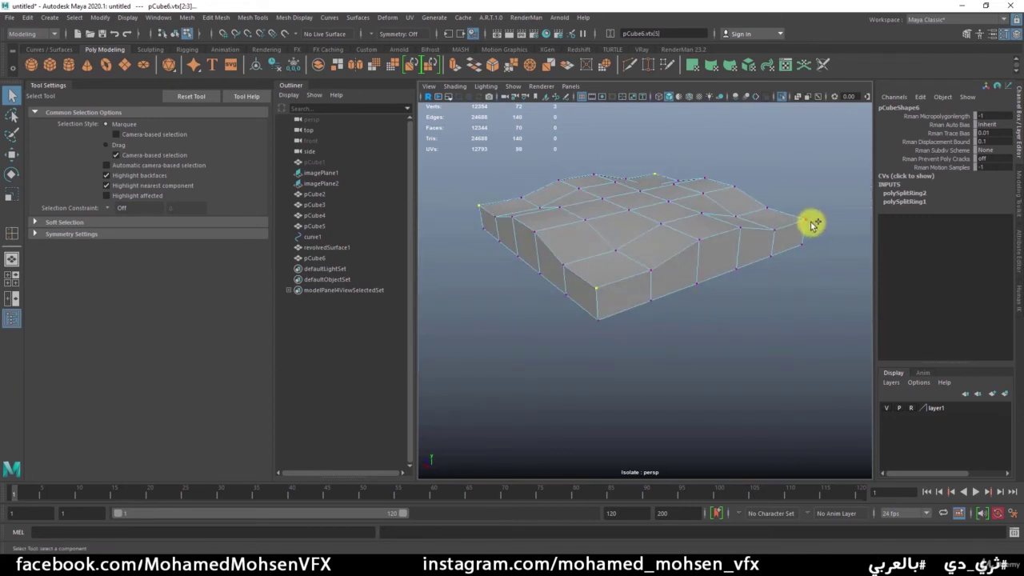
{"action": "mouse_move", "coordinate": [813, 224]}
{"action": "left_mouse_down", "text": "alt"}
{"action": "mouse_move", "coordinate": [651, 286]}
{"action": "mouse_move", "coordinate": [752, 288]}
{"action": "left_mouse_up", "text": "alt"}
{"action": "key", "text": "w"}
{"action": "left_click_drag", "start_coordinate": [653, 299], "coordinate": [678, 280], "text": "alt"}
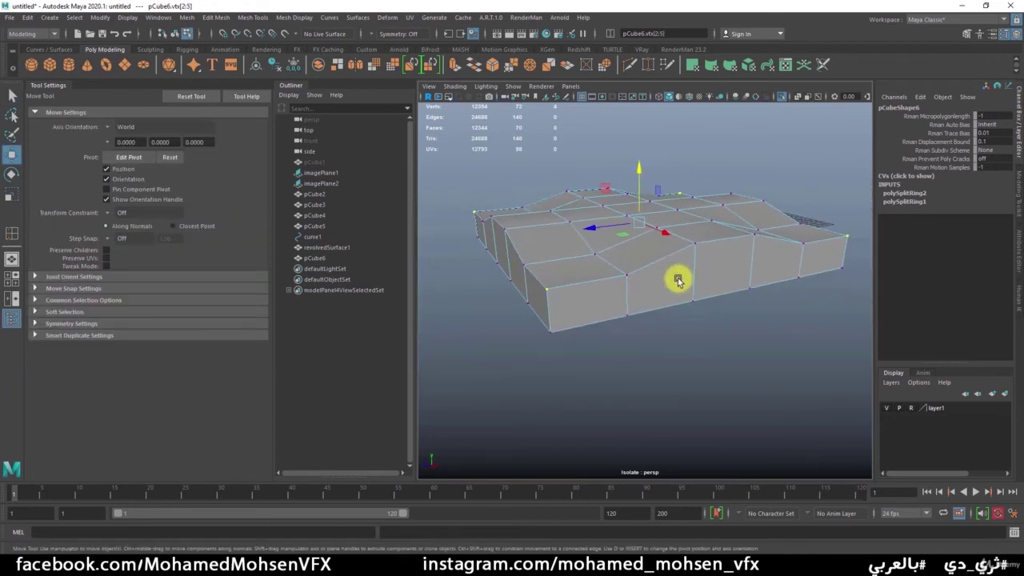
{"action": "middle_click_drag", "start_coordinate": [678, 280], "coordinate": [696, 278]}
{"action": "mouse_move", "coordinate": [695, 283]}
{"action": "left_mouse_down", "text": "alt"}
{"action": "mouse_move", "coordinate": [635, 270]}
{"action": "mouse_move", "coordinate": [671, 274]}
{"action": "left_mouse_up", "text": "alt"}
- Return to object mode and insert an edge loop across the block
{"action": "key", "text": "F8"}
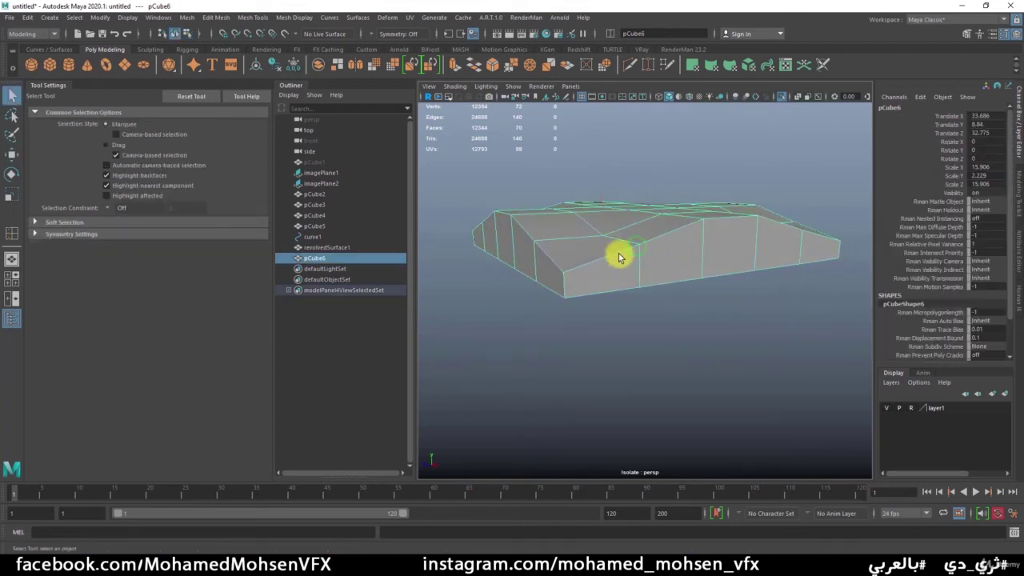
{"action": "right_click_drag", "start_coordinate": [617, 256], "coordinate": [576, 270], "text": "shift"}
{"action": "left_click", "coordinate": [565, 278]}
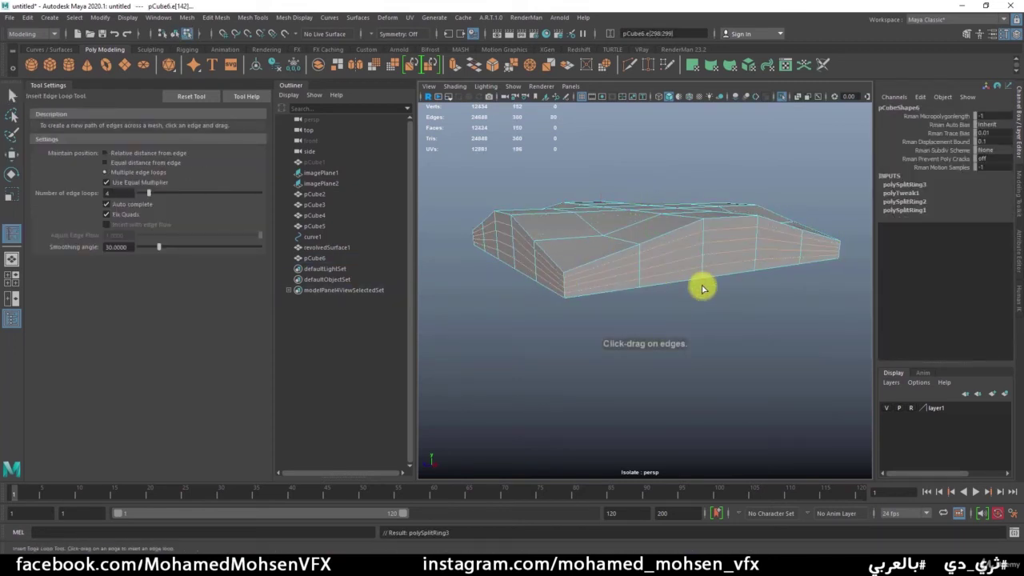
- Add three supporting edge loops near the block's edges
{"action": "left_click", "coordinate": [52, 85]}
{"action": "right_click_drag", "start_coordinate": [417, 268], "coordinate": [663, 279], "text": "alt"}
{"action": "left_click_drag", "start_coordinate": [664, 279], "coordinate": [494, 287], "text": "alt"}
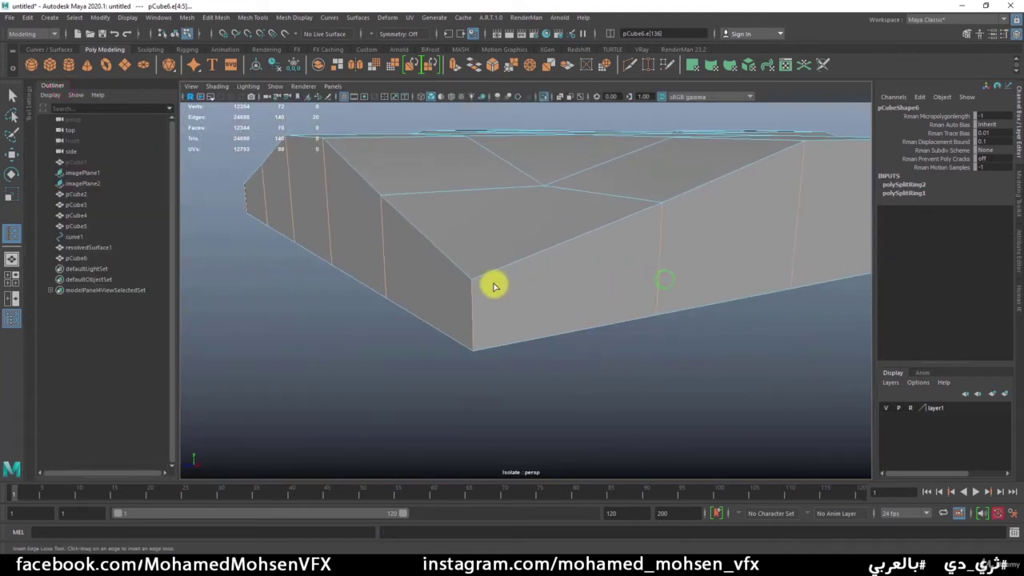
{"action": "left_click", "coordinate": [472, 283]}
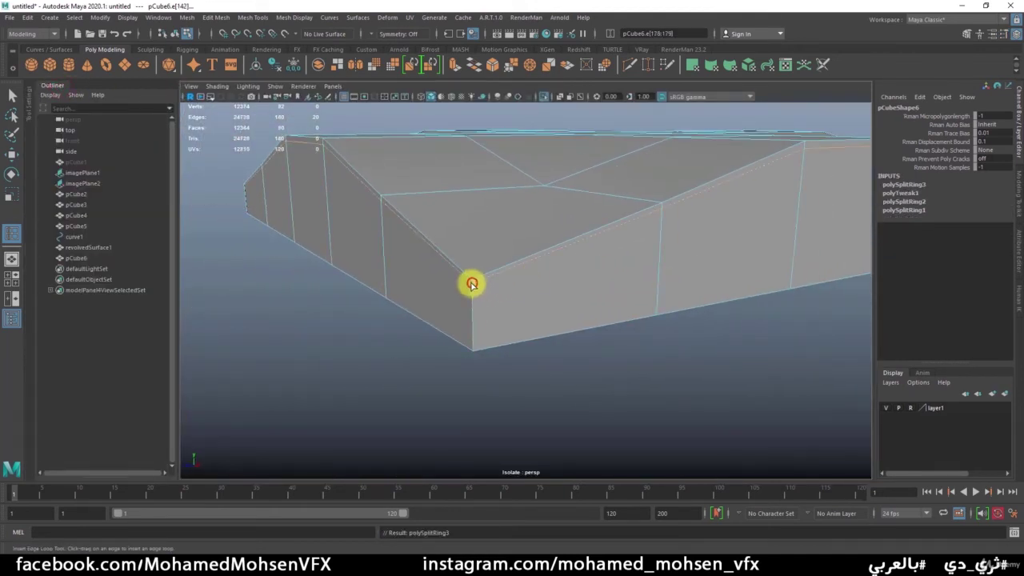
{"action": "left_click", "coordinate": [473, 350]}
{"action": "left_click", "coordinate": [472, 330]}
{"action": "mouse_move", "coordinate": [581, 304]}
{"action": "left_mouse_down", "text": "alt"}
{"action": "mouse_move", "coordinate": [581, 259]}
{"action": "mouse_move", "coordinate": [581, 270]}
{"action": "left_mouse_up", "text": "alt"}
- Preview the block smoothed to check its edges, then turn the smooth preview off
{"action": "key", "text": "3"}
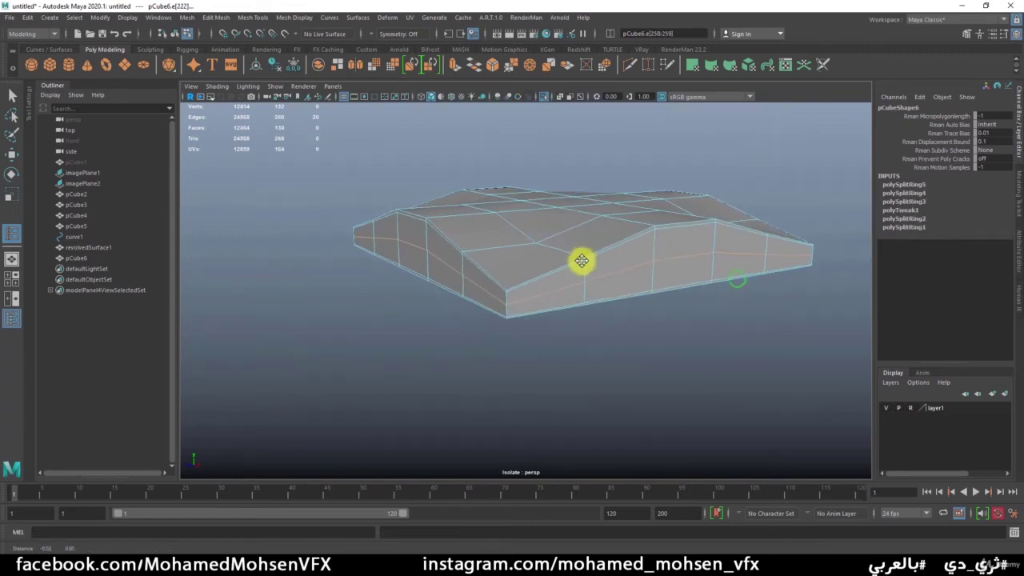
{"action": "key", "text": "q"}
{"action": "left_click", "coordinate": [716, 160]}
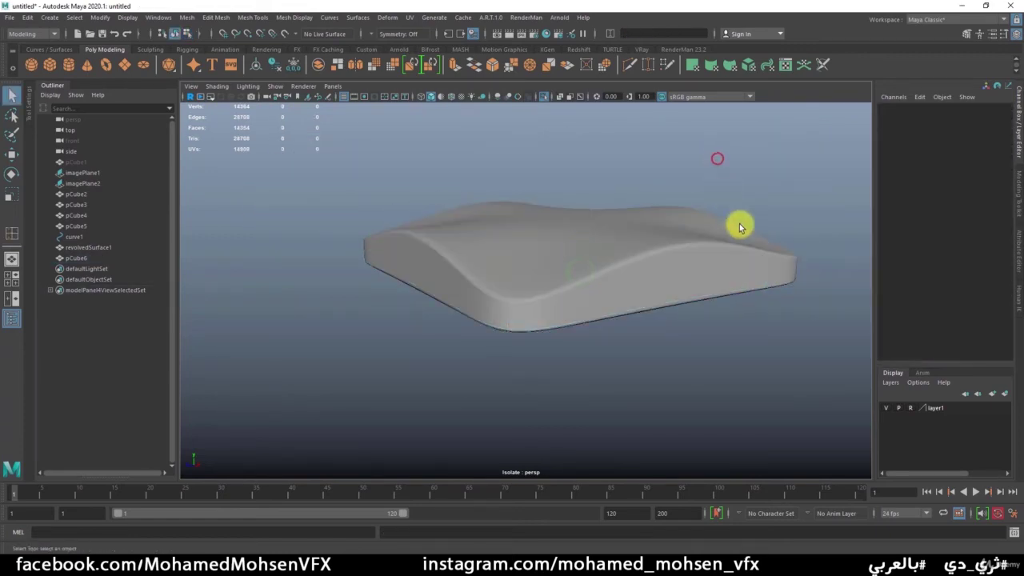
{"action": "mouse_move", "coordinate": [738, 222]}
{"action": "left_mouse_down", "text": "alt"}
{"action": "mouse_move", "coordinate": [575, 295]}
{"action": "mouse_move", "coordinate": [539, 281]}
{"action": "mouse_move", "coordinate": [571, 281]}
{"action": "mouse_move", "coordinate": [515, 280]}
{"action": "mouse_move", "coordinate": [606, 282]}
{"action": "mouse_move", "coordinate": [538, 309]}
{"action": "mouse_move", "coordinate": [590, 304]}
{"action": "mouse_move", "coordinate": [587, 312]}
{"action": "left_mouse_up", "text": "alt"}
{"action": "left_click", "coordinate": [590, 269]}
{"action": "key", "text": "1"}
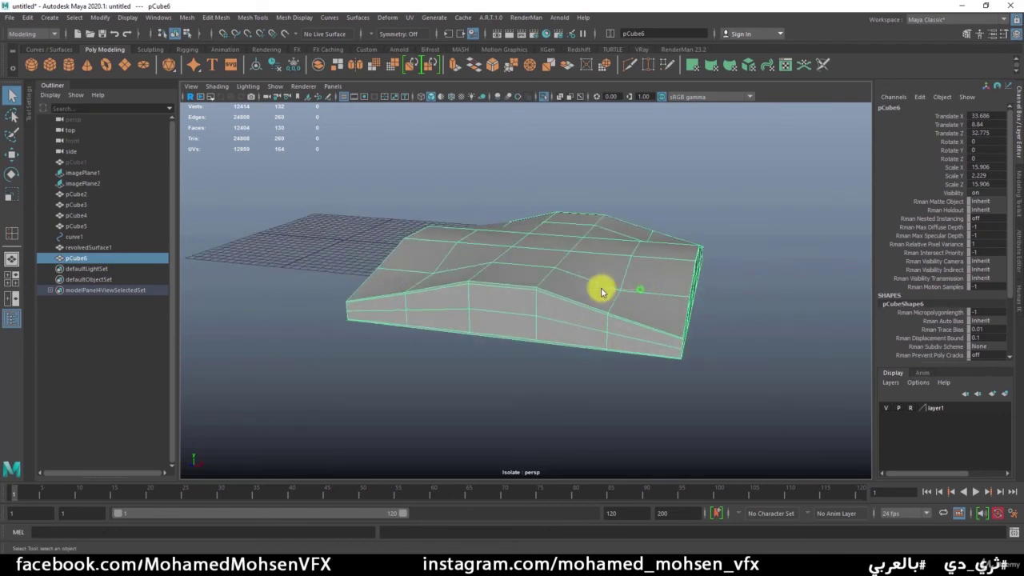
- Move more of the block's top vertices to refine the sloped ridge
{"action": "key", "text": "F9"}
{"action": "left_click_drag", "start_coordinate": [670, 280], "coordinate": [567, 293], "text": "alt"}
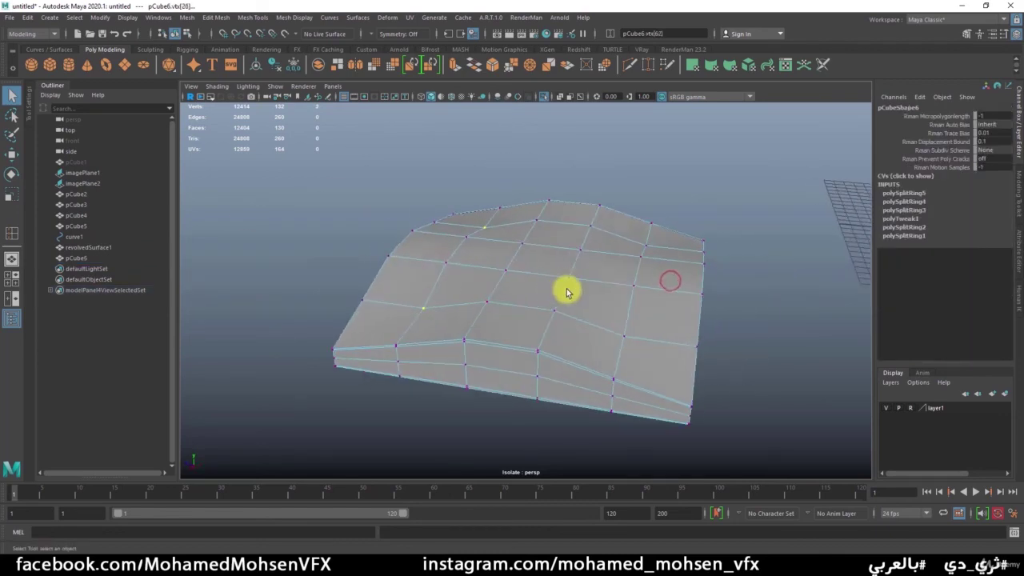
{"action": "key", "text": "w"}
{"action": "mouse_move", "coordinate": [648, 279]}
{"action": "left_mouse_down", "text": "alt"}
{"action": "mouse_move", "coordinate": [598, 258]}
{"action": "mouse_move", "coordinate": [560, 205]}
{"action": "left_mouse_up", "text": "alt"}
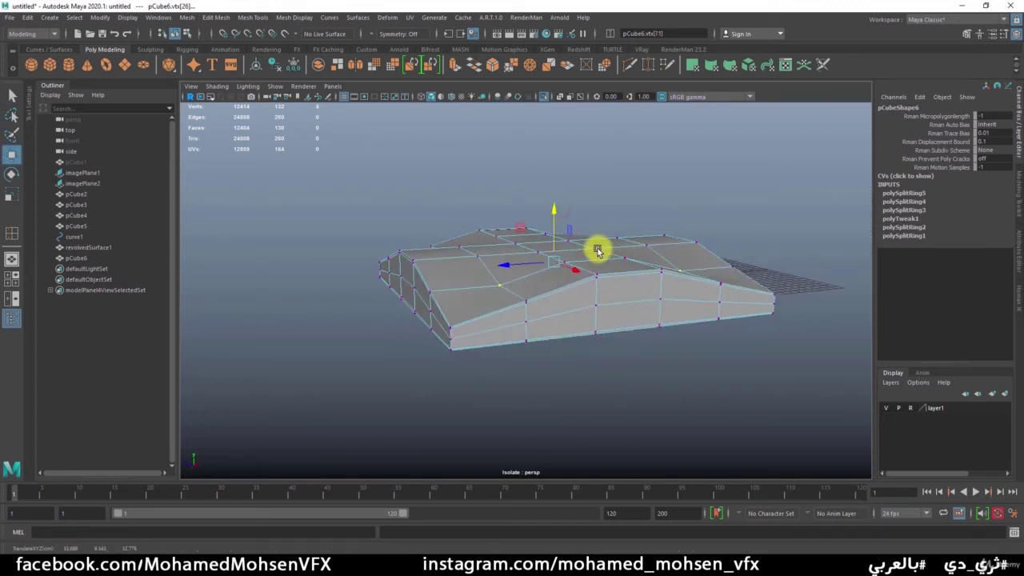
- Back in object mode, preview the block smoothed to check its domed top
{"action": "key", "text": "q"}
{"action": "key", "text": "F8"}
{"action": "left_click_drag", "start_coordinate": [594, 235], "coordinate": [647, 258], "text": "alt"}
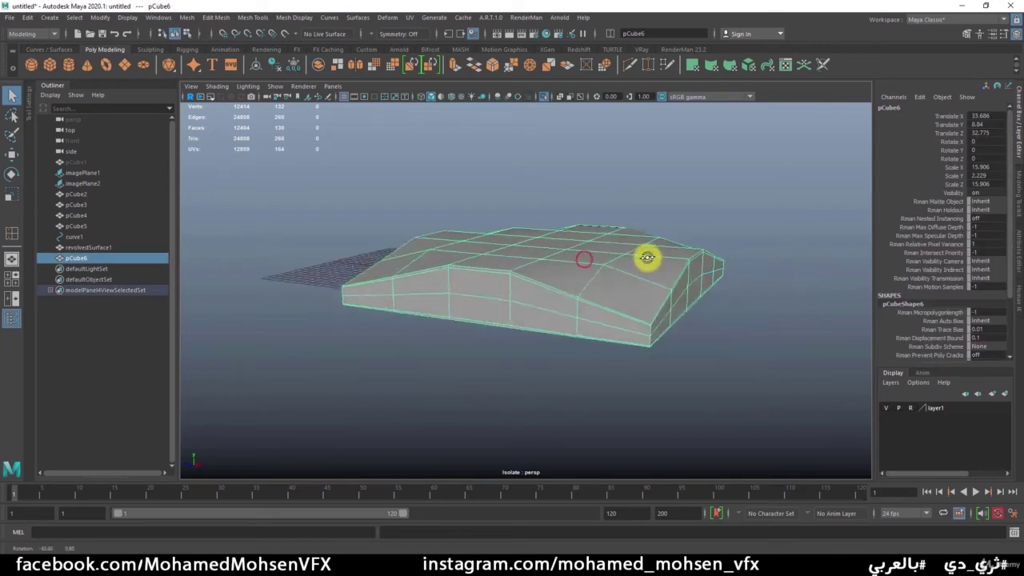
{"action": "left_click", "coordinate": [715, 201]}
{"action": "left_click_drag", "start_coordinate": [715, 201], "coordinate": [624, 267], "text": "alt"}
{"action": "left_click", "coordinate": [590, 258]}
{"action": "key", "text": "3"}
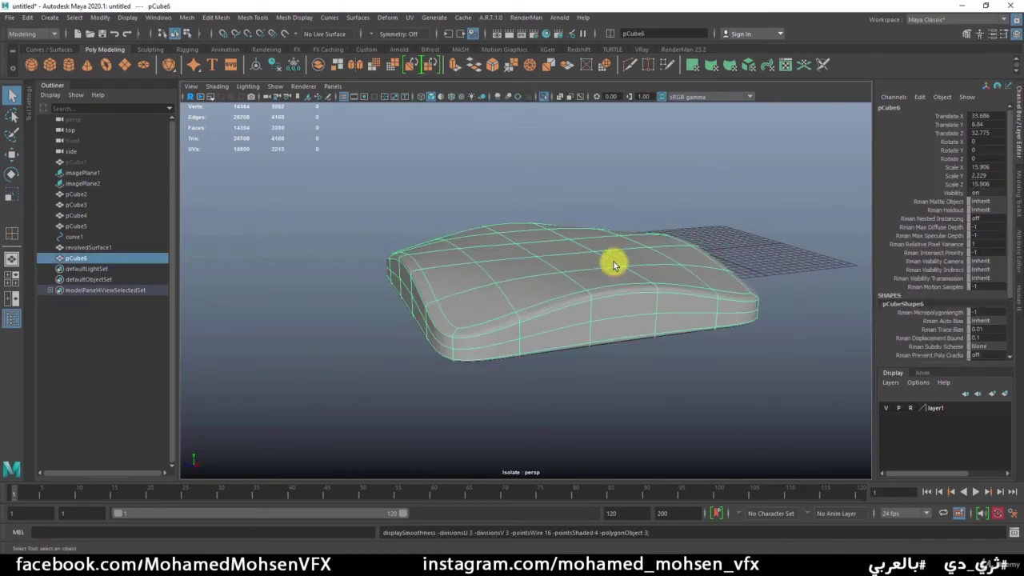
{"action": "left_click", "coordinate": [743, 199]}
{"action": "mouse_move", "coordinate": [743, 199]}
{"action": "left_mouse_down", "text": "alt"}
{"action": "mouse_move", "coordinate": [669, 242]}
{"action": "mouse_move", "coordinate": [469, 286]}
{"action": "mouse_move", "coordinate": [580, 264]}
{"action": "left_mouse_up", "text": "alt"}
- Turn off smooth preview and add four edge loops across and along the block
{"action": "left_click", "coordinate": [597, 258]}
{"action": "key", "text": "1"}
{"action": "right_click_drag", "start_coordinate": [580, 264], "coordinate": [403, 326], "text": "shift"}
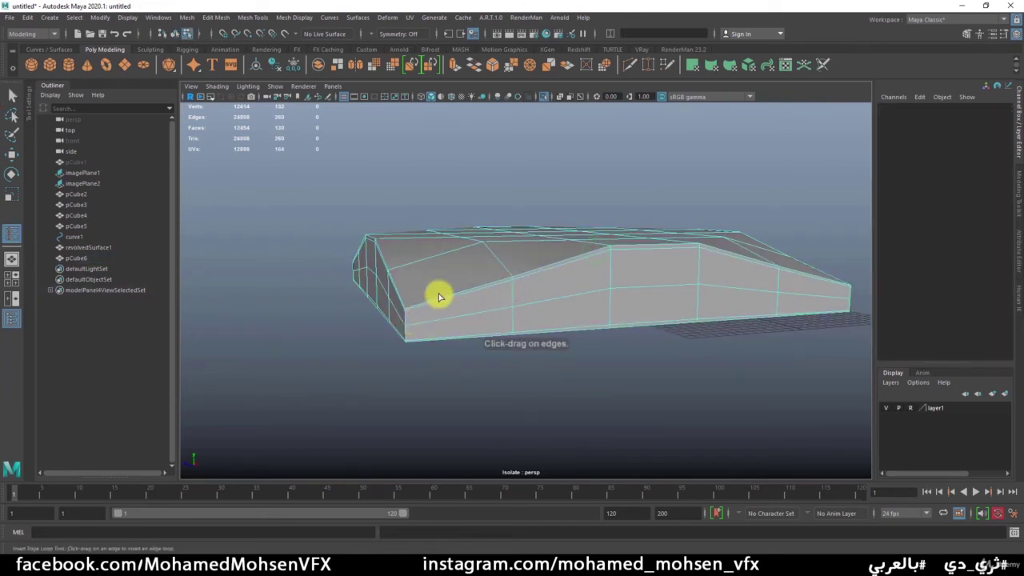
{"action": "left_click_drag", "start_coordinate": [438, 297], "coordinate": [375, 319], "text": "alt"}
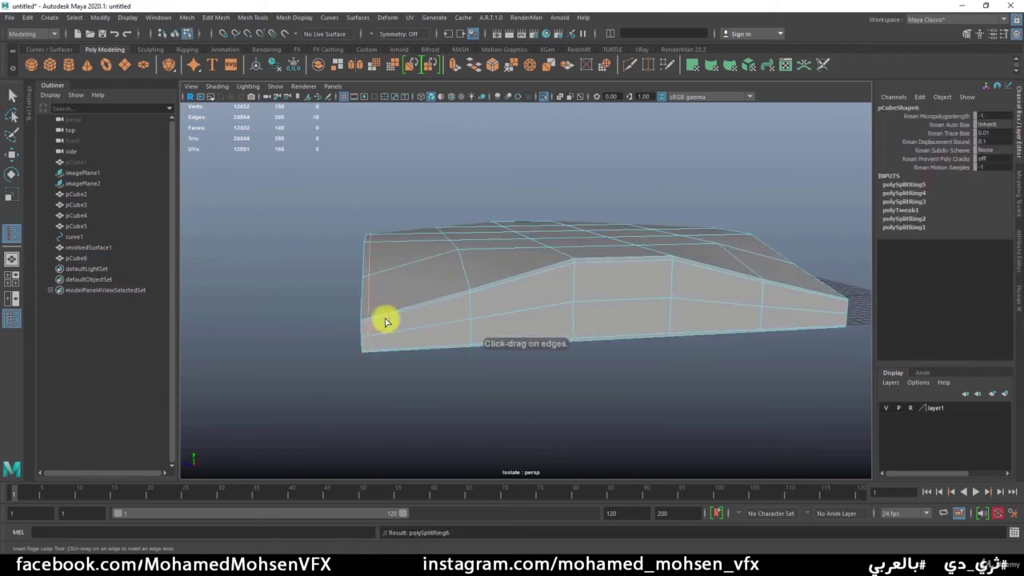
{"action": "mouse_move", "coordinate": [808, 306]}
{"action": "left_mouse_down", "text": "alt"}
{"action": "mouse_move", "coordinate": [811, 300]}
{"action": "mouse_move", "coordinate": [783, 334]}
{"action": "mouse_move", "coordinate": [624, 333]}
{"action": "left_mouse_up", "text": "alt"}
{"action": "left_click", "coordinate": [791, 325]}
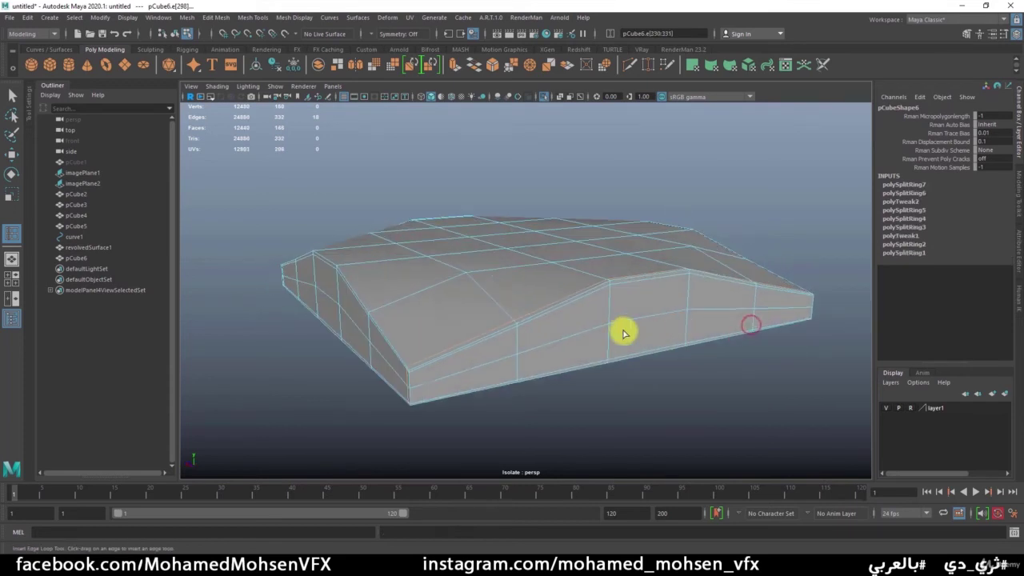
{"action": "left_click", "coordinate": [426, 367]}
{"action": "left_click", "coordinate": [804, 297]}
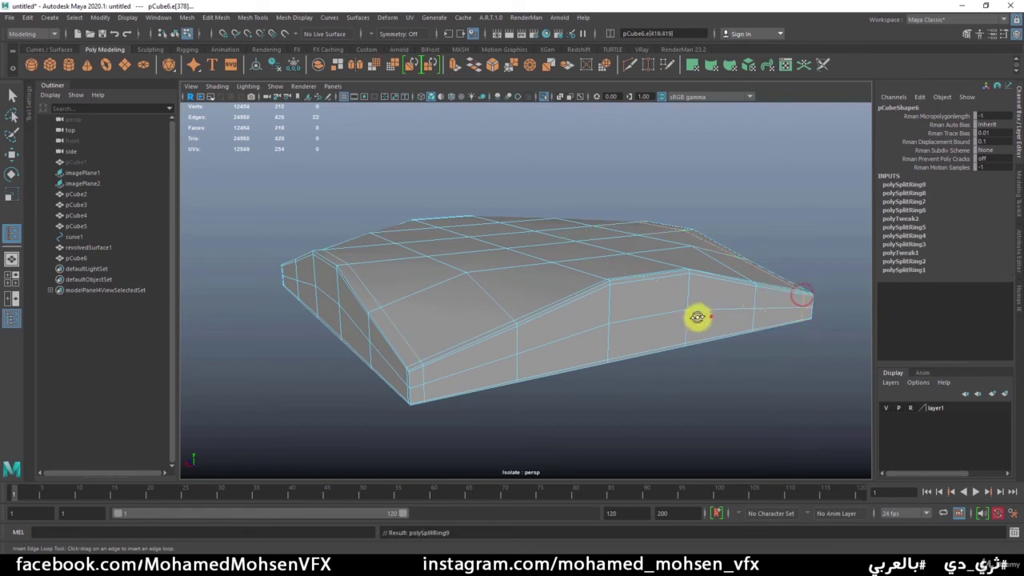
{"action": "mouse_move", "coordinate": [697, 318]}
{"action": "left_mouse_down", "text": "alt"}
{"action": "mouse_move", "coordinate": [665, 320]}
{"action": "mouse_move", "coordinate": [747, 318]}
{"action": "mouse_move", "coordinate": [550, 345]}
{"action": "mouse_move", "coordinate": [565, 343]}
{"action": "left_mouse_up", "text": "alt"}
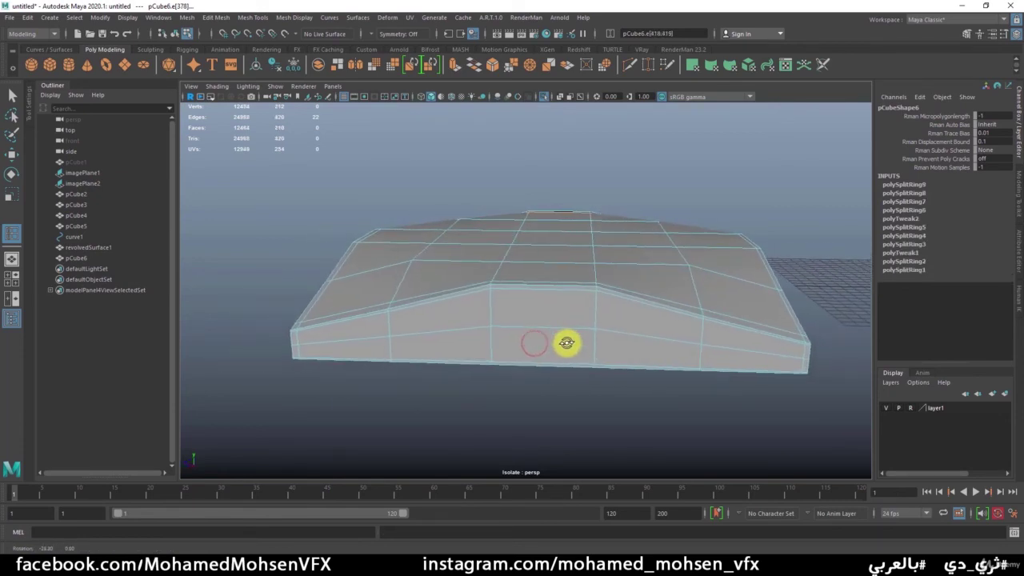
- Select one stray edge loop on the block and delete it
{"action": "key", "text": "q"}
{"action": "double_click", "coordinate": [790, 316]}
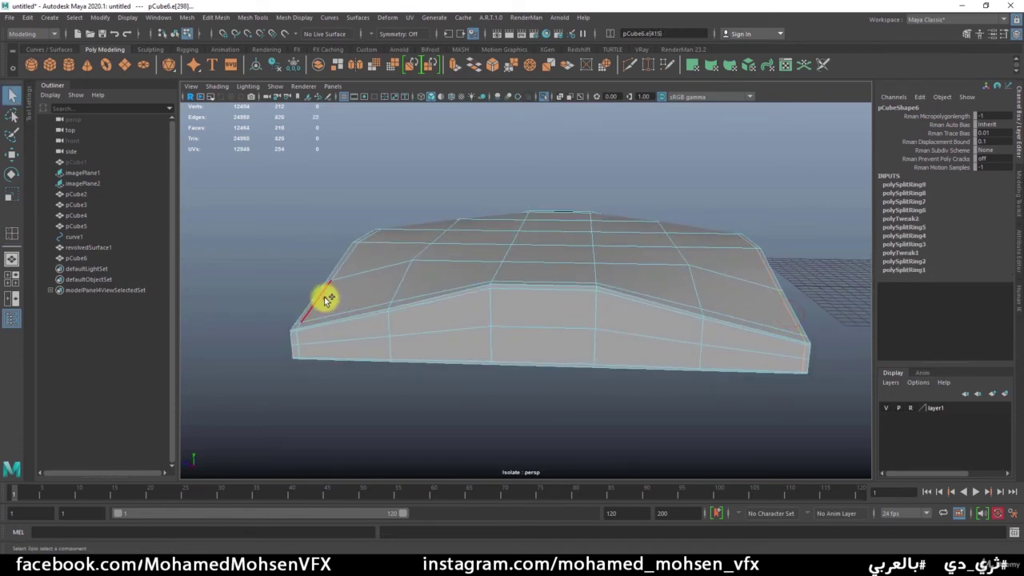
{"action": "key", "text": "ctrl+Delete"}
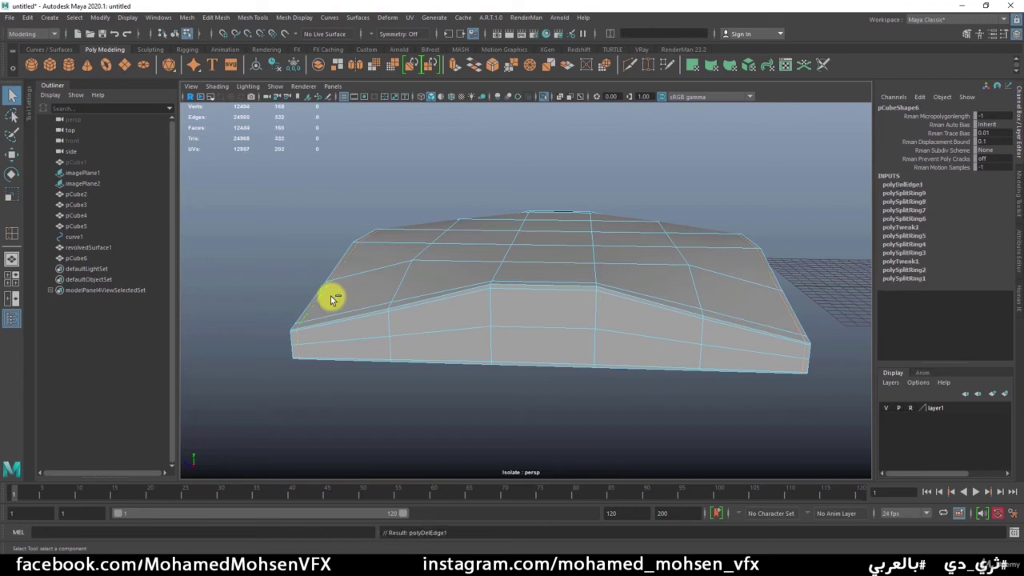
{"action": "mouse_move", "coordinate": [415, 317]}
{"action": "left_mouse_down", "text": "alt"}
{"action": "mouse_move", "coordinate": [451, 316]}
{"action": "mouse_move", "coordinate": [499, 342]}
{"action": "mouse_move", "coordinate": [498, 319]}
{"action": "left_mouse_up", "text": "alt"}
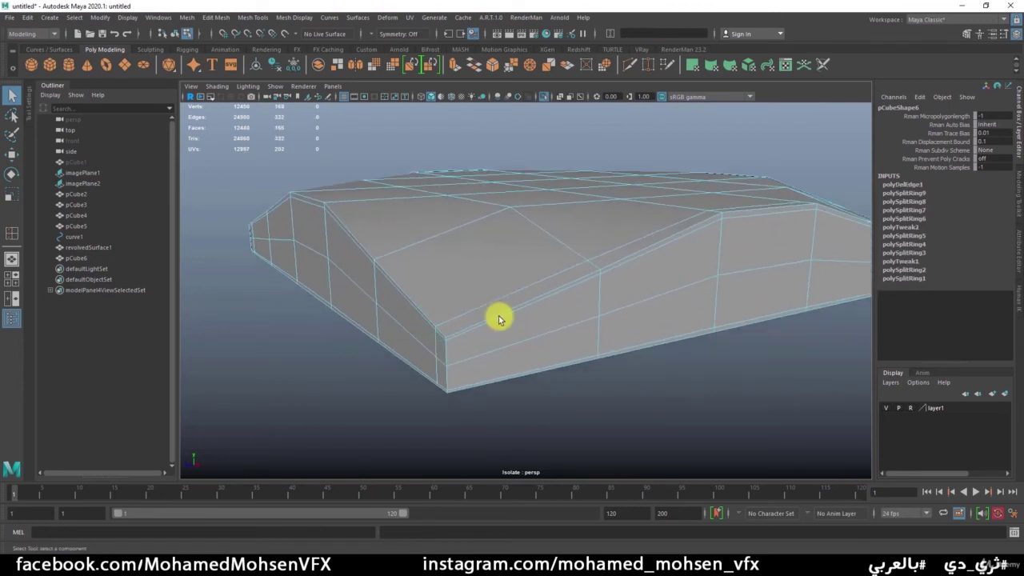
- Insert a new edge loop close to the block's end
{"action": "right_click_drag", "start_coordinate": [496, 320], "coordinate": [525, 293], "text": "shift"}
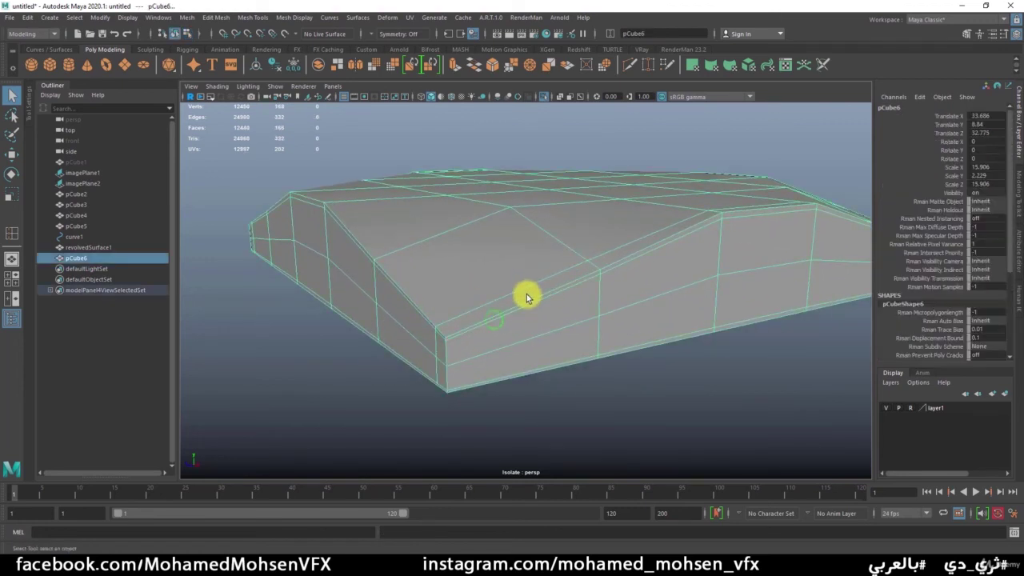
{"action": "left_click", "coordinate": [456, 317]}
{"action": "mouse_move", "coordinate": [456, 317]}
{"action": "left_mouse_down", "text": "alt"}
{"action": "mouse_move", "coordinate": [606, 331]}
{"action": "mouse_move", "coordinate": [485, 339]}
{"action": "left_mouse_up", "text": "alt"}
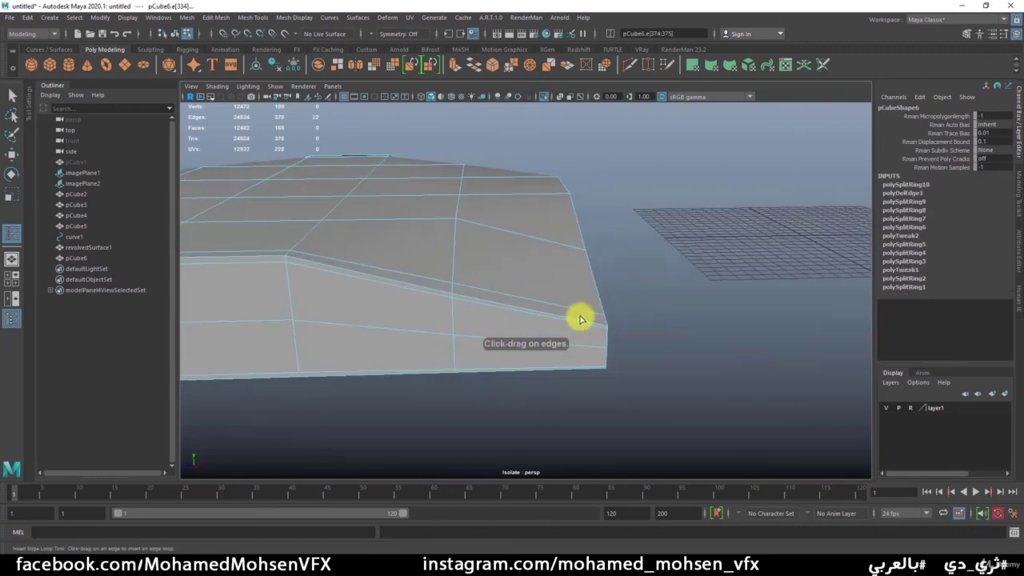
{"action": "key", "text": "ctrl+z"}
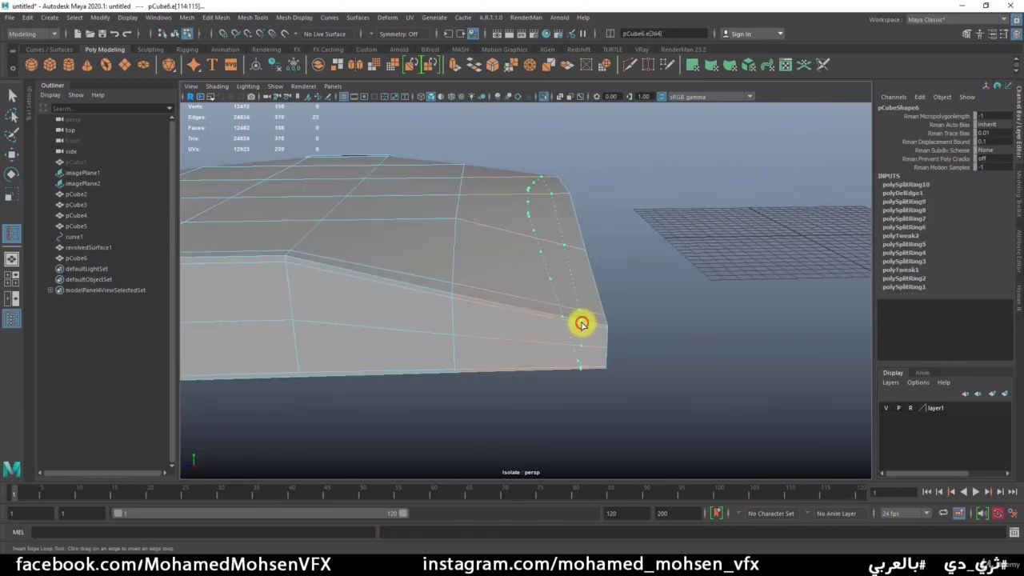
{"action": "left_click", "coordinate": [582, 323]}
{"action": "mouse_move", "coordinate": [582, 323]}
{"action": "left_mouse_down", "text": "alt"}
{"action": "mouse_move", "coordinate": [446, 331]}
{"action": "mouse_move", "coordinate": [568, 318]}
{"action": "left_mouse_up", "text": "alt"}
{"action": "key", "text": "F8"}
- Turn off Isolate Select to restore the whole scene, then frame the base block from a low angle
{"action": "key", "text": "q"}
{"action": "key", "text": "3"}
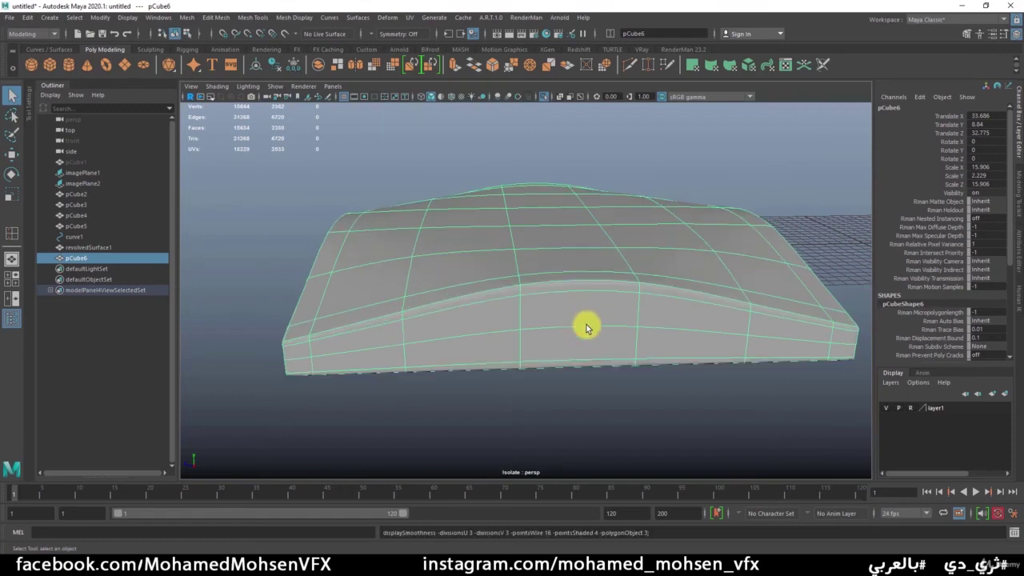
{"action": "left_click", "coordinate": [680, 409]}
{"action": "mouse_move", "coordinate": [697, 400]}
{"action": "left_mouse_down", "text": "alt"}
{"action": "mouse_move", "coordinate": [549, 343]}
{"action": "mouse_move", "coordinate": [599, 336]}
{"action": "mouse_move", "coordinate": [544, 277]}
{"action": "left_mouse_up", "text": "alt"}
{"action": "left_click", "coordinate": [580, 309]}
{"action": "left_click", "coordinate": [542, 96]}
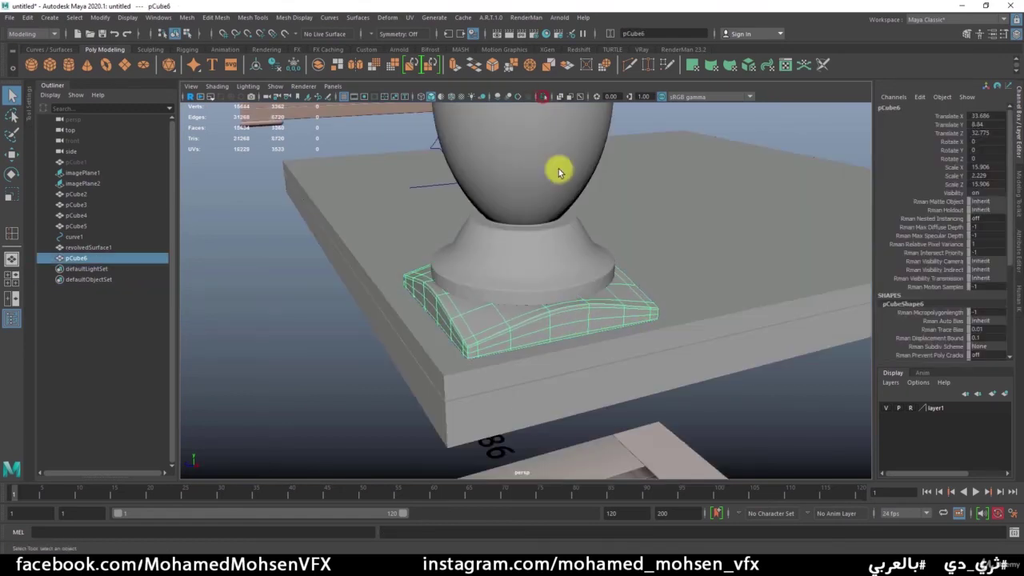
{"action": "left_click", "coordinate": [282, 286]}
{"action": "mouse_move", "coordinate": [286, 288]}
{"action": "left_mouse_down", "text": "alt"}
{"action": "mouse_move", "coordinate": [482, 293]}
{"action": "mouse_move", "coordinate": [400, 293]}
{"action": "left_mouse_up", "text": "alt"}
{"action": "right_click_drag", "start_coordinate": [401, 293], "coordinate": [523, 299], "text": "alt"}
{"action": "left_click", "coordinate": [551, 279]}
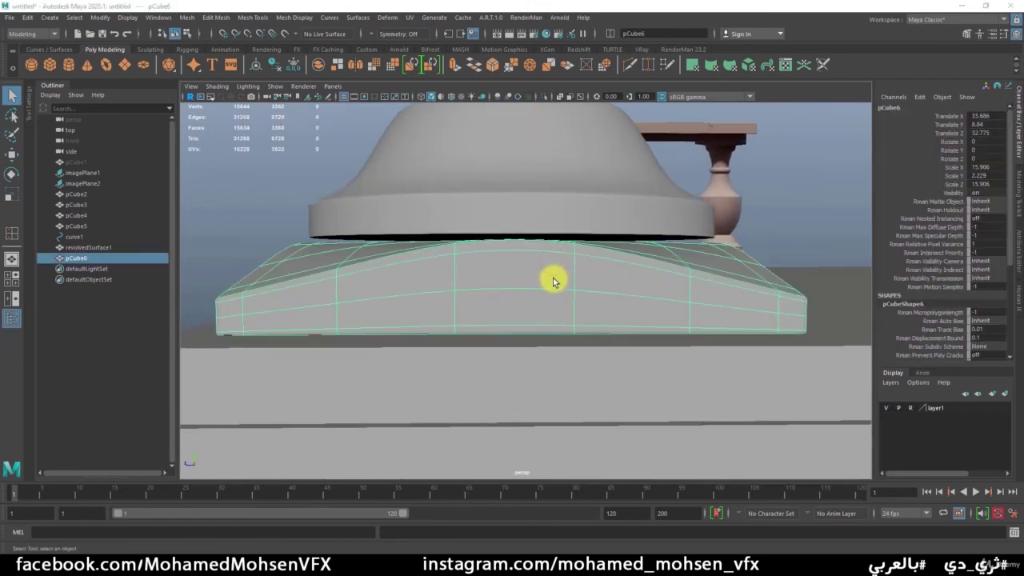
- View the base block in a wireframe side view with smooth preview off, in edge mode
{"action": "key", "text": "space"}
{"action": "key", "text": "space"}
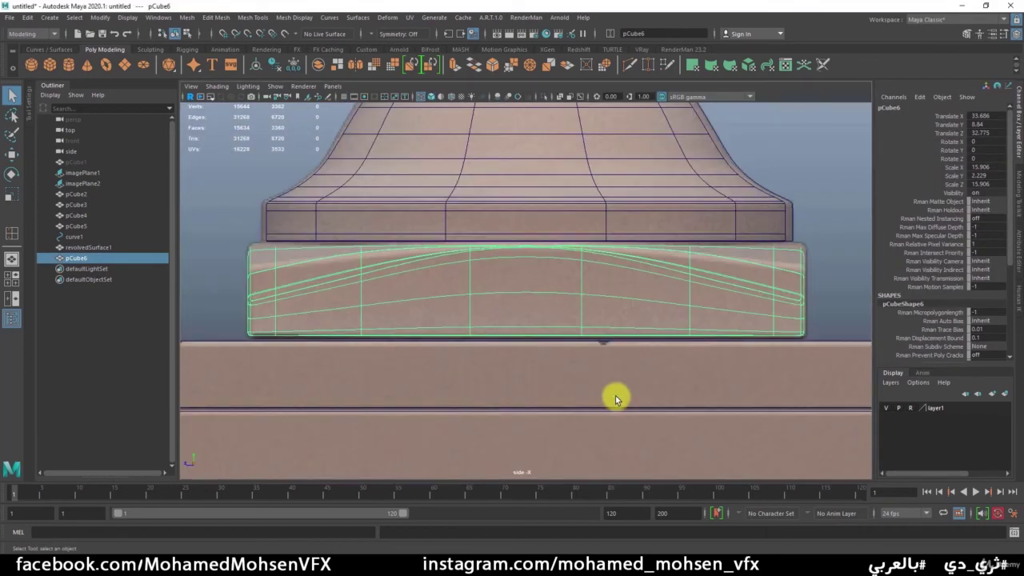
{"action": "key", "text": "5"}
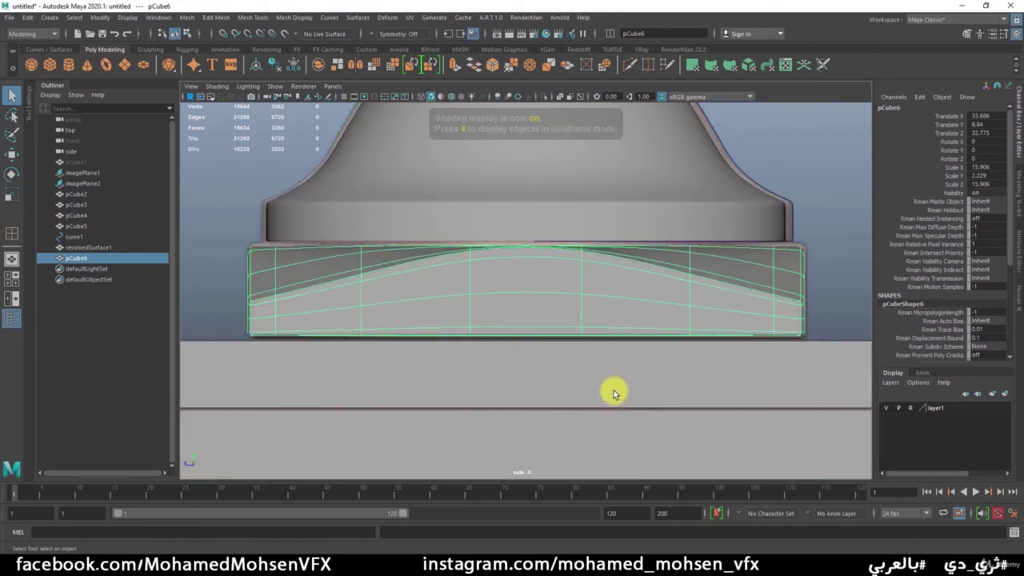
{"action": "key", "text": "6"}
{"action": "key", "text": "5"}
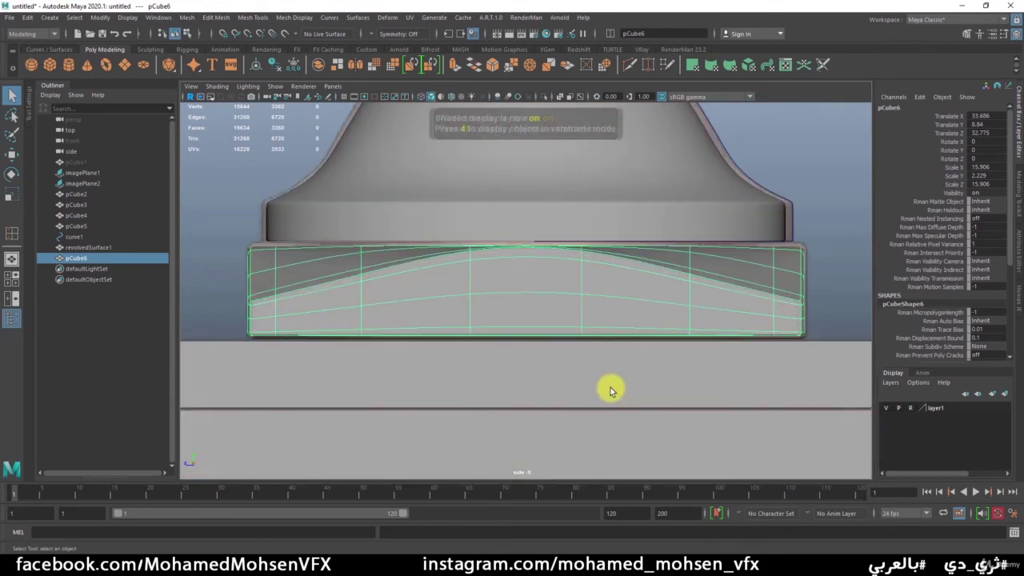
{"action": "key", "text": "4"}
{"action": "key", "text": "1"}
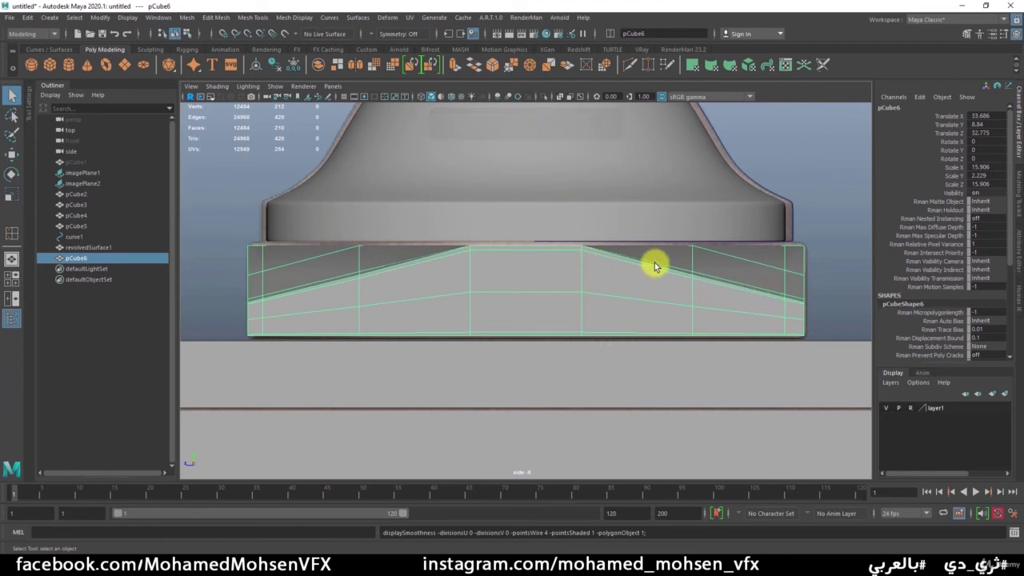
{"action": "key", "text": "F10"}
- Return to the perspective view and isolate the base block pCube6 on its own
{"action": "left_click", "coordinate": [566, 250]}
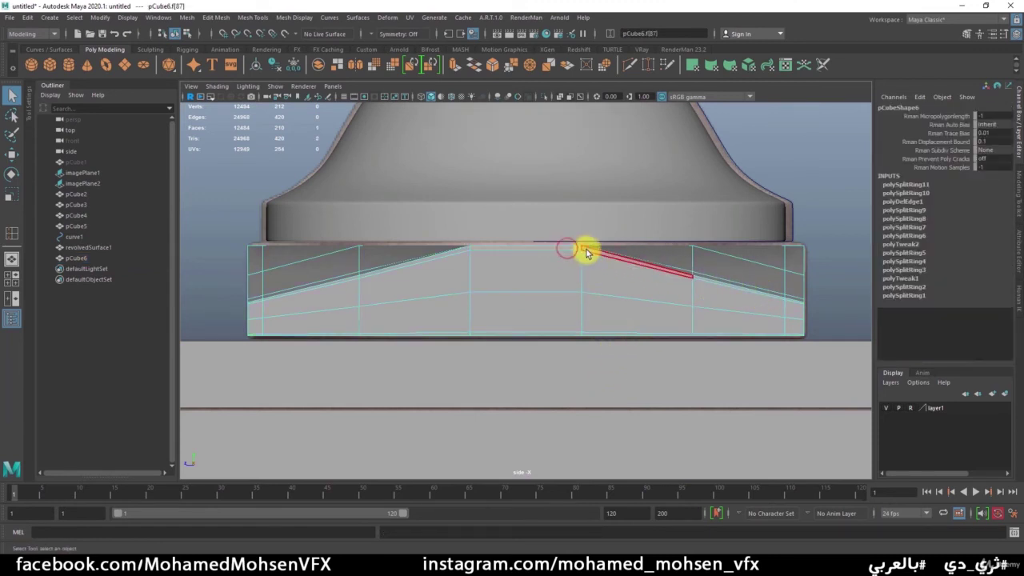
{"action": "key", "text": "space"}
{"action": "key", "text": "space"}
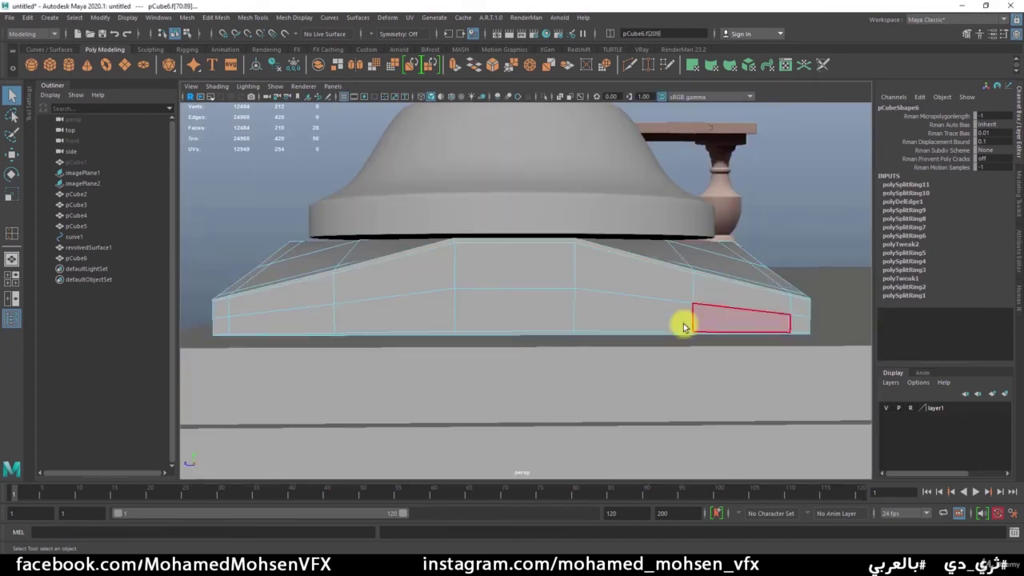
{"action": "left_click_drag", "start_coordinate": [681, 325], "coordinate": [542, 352], "text": "alt"}
{"action": "key", "text": "F8"}
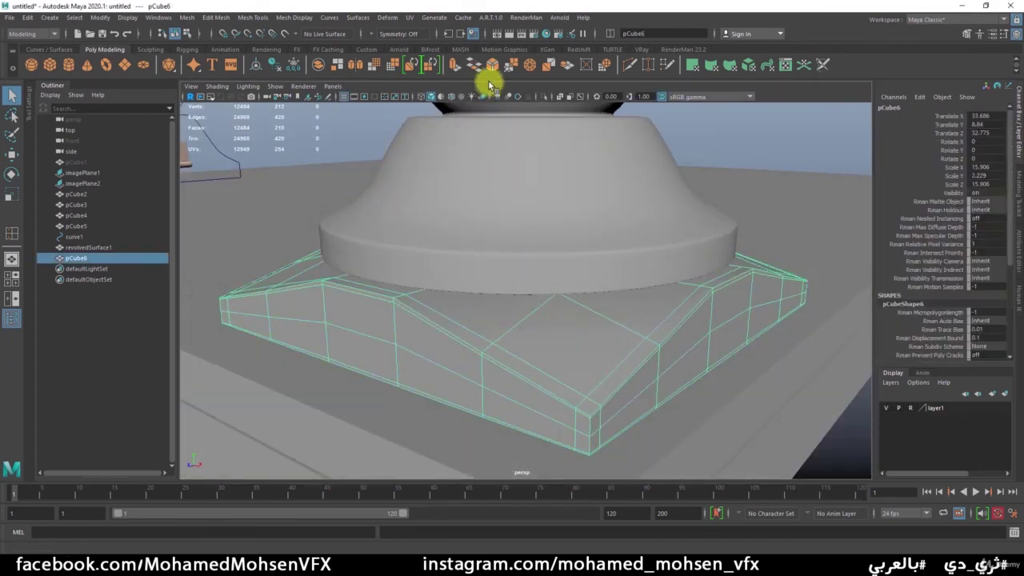
{"action": "left_click", "coordinate": [542, 96]}
- Select all of pCube6's top faces by growing the selection from a top-centre face
{"action": "key", "text": "F11"}
{"action": "left_click", "coordinate": [510, 291]}
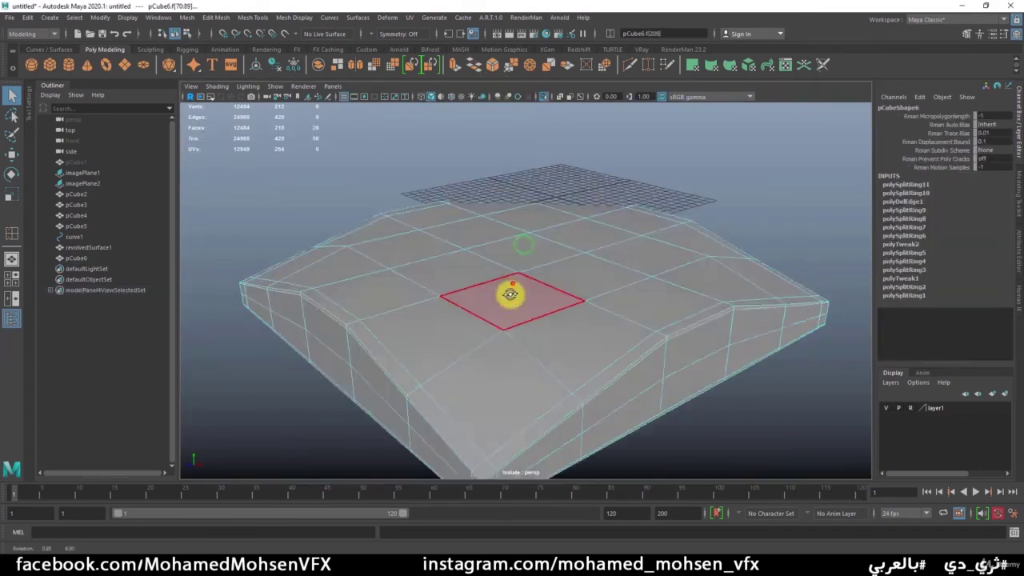
{"action": "scroll", "coordinate": [520, 264], "scroll_direction": "up", "scroll_amount": 3}
{"action": "left_click", "coordinate": [521, 264]}
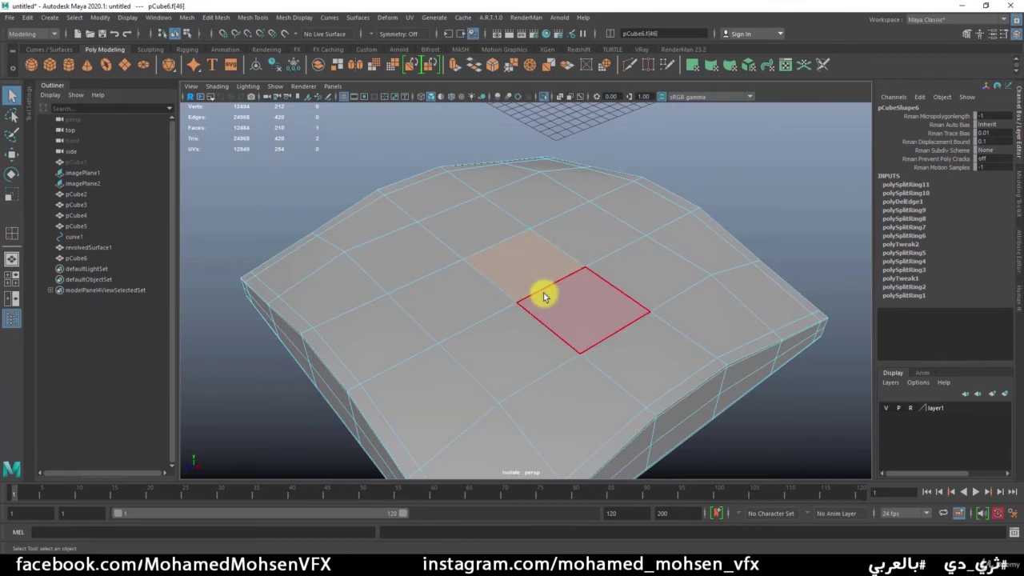
{"action": "key", "text": "shift+period"}
{"action": "key", "text": "shift+period"}
{"action": "key", "text": "shift+period"}
{"action": "key", "text": "shift+period"}
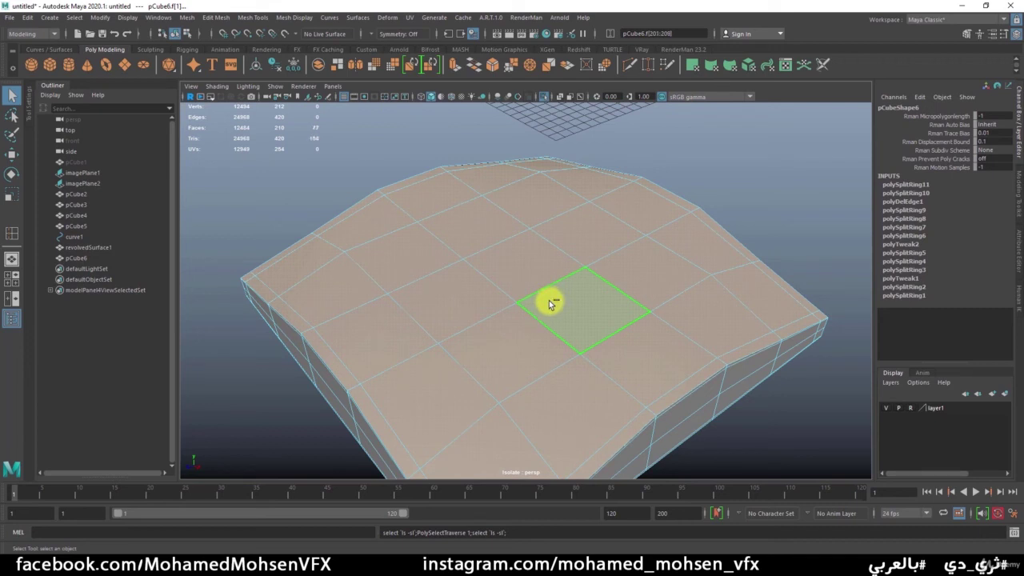
{"action": "key", "text": "3"}
{"action": "key", "text": "1"}
{"action": "mouse_move", "coordinate": [654, 313]}
{"action": "left_mouse_down", "text": "alt"}
{"action": "mouse_move", "coordinate": [517, 294]}
{"action": "mouse_move", "coordinate": [549, 277]}
{"action": "left_mouse_up", "text": "alt"}
- With the Scale Tool active, adjust the manipulator pivot and set up a wireframe side view
{"action": "key", "text": "r"}
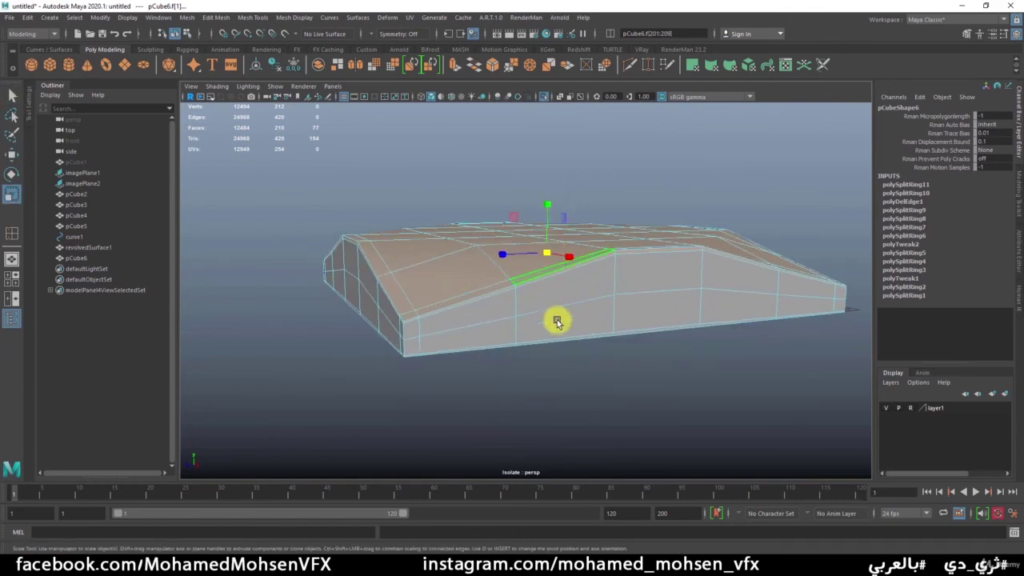
{"action": "left_click_drag", "start_coordinate": [558, 322], "coordinate": [544, 344], "text": "alt"}
{"action": "key", "text": "d"}
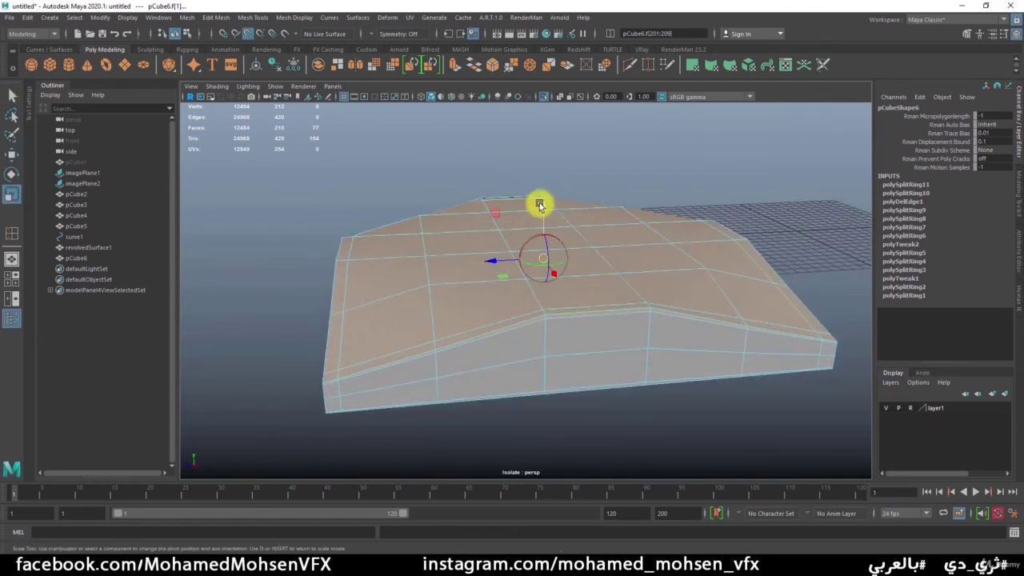
{"action": "key", "text": "d"}
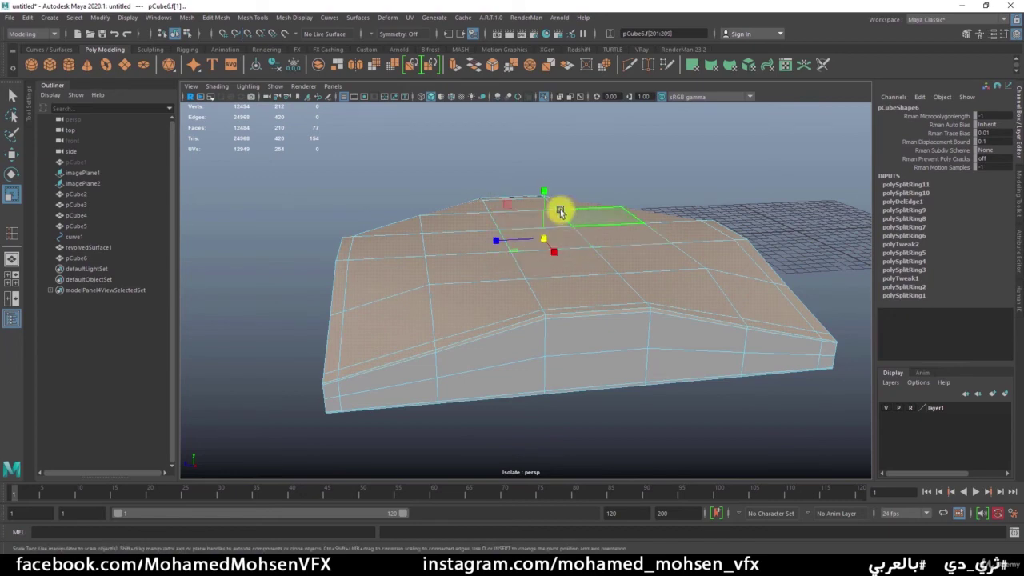
{"action": "key", "text": "space"}
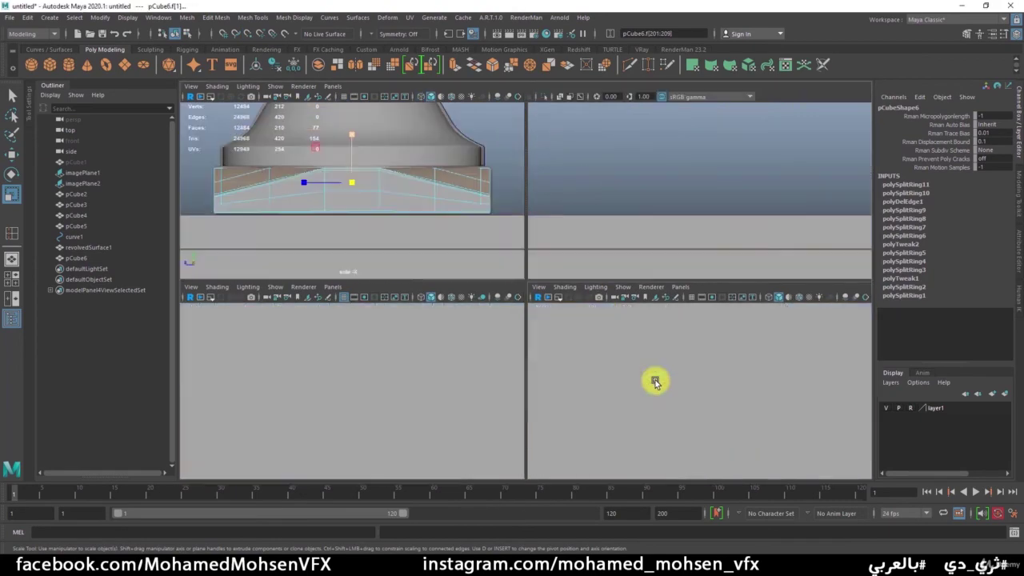
{"action": "key", "text": "space"}
{"action": "key", "text": "4"}
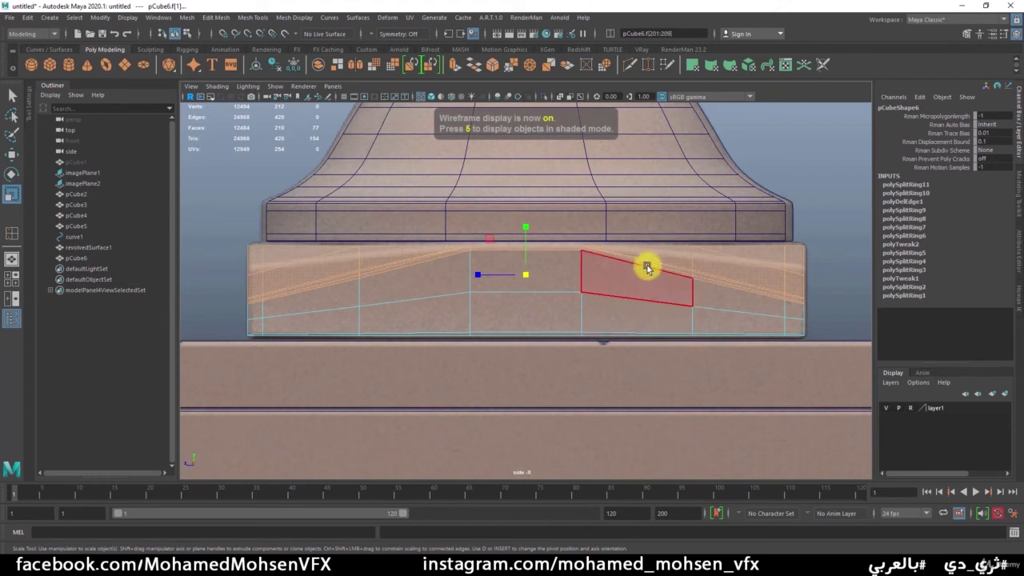
- Scale the top faces slightly and move them up toward the vase
{"action": "left_click", "coordinate": [526, 228]}
{"action": "left_click_drag", "start_coordinate": [526, 238], "coordinate": [526, 252]}
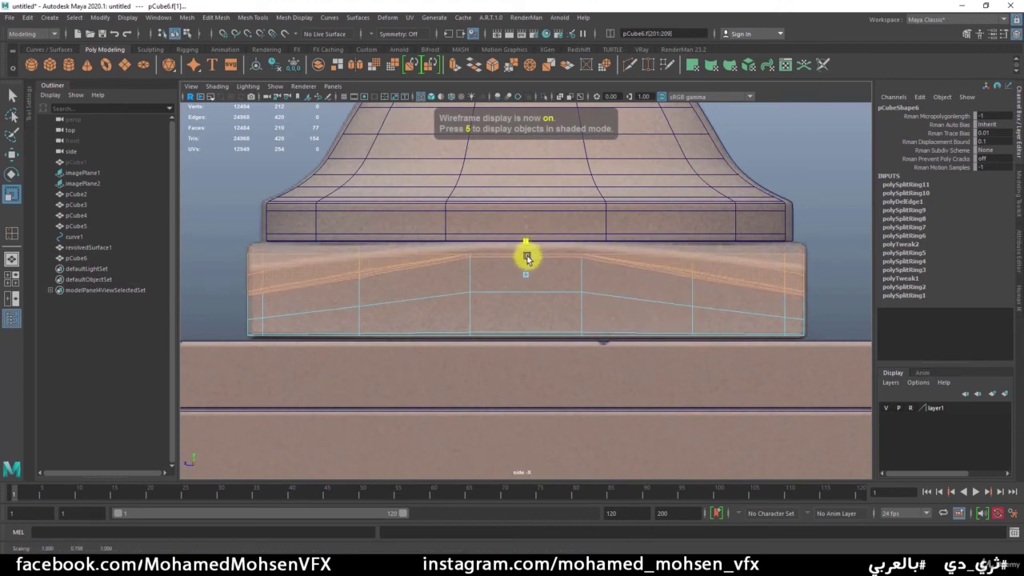
{"action": "key", "text": "w"}
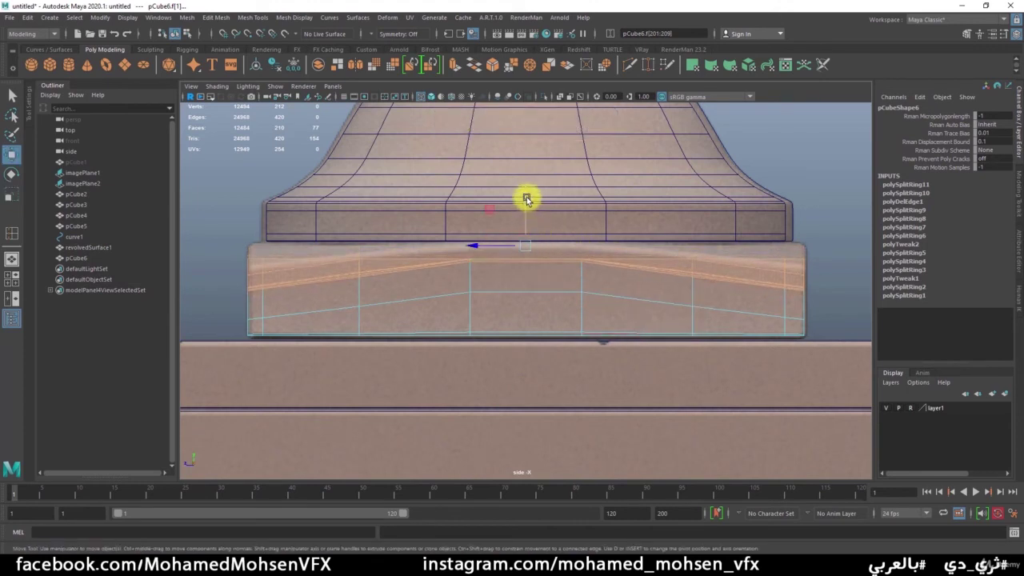
{"action": "left_click_drag", "start_coordinate": [527, 199], "coordinate": [528, 182]}
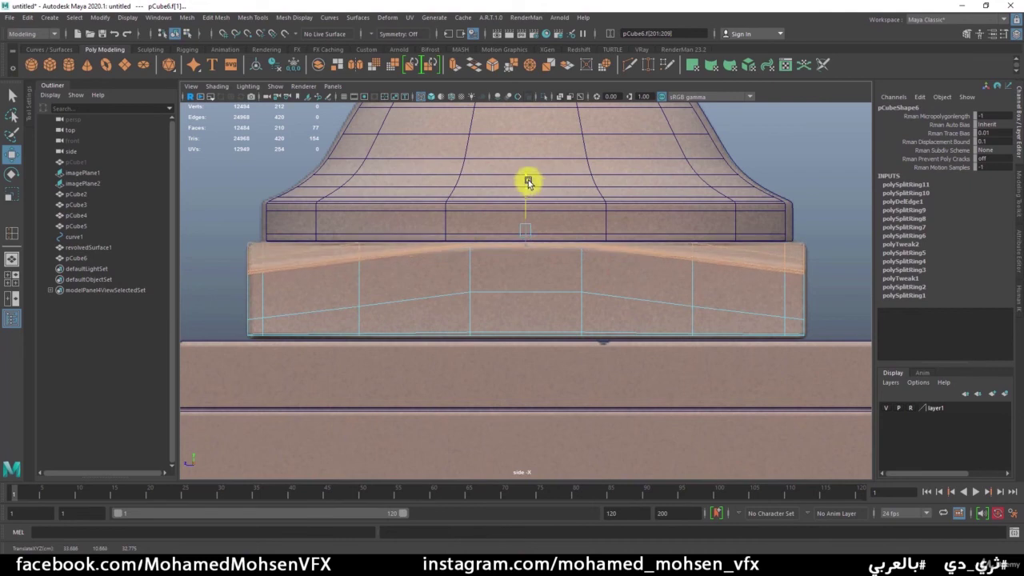
{"action": "key", "text": "space"}
{"action": "key", "text": "space"}
- Return to object mode with smooth preview and frame the base block in the side view
{"action": "key", "text": "q"}
{"action": "key", "text": "3"}
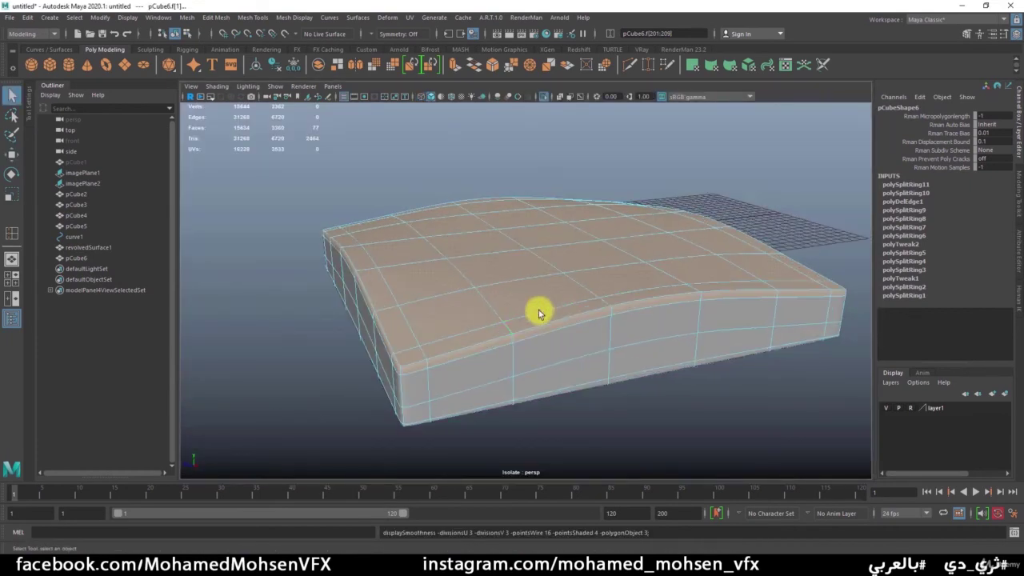
{"action": "key", "text": "F8"}
{"action": "left_click", "coordinate": [720, 370]}
{"action": "scroll", "coordinate": [656, 336], "scroll_direction": "down", "scroll_amount": 3}
{"action": "left_click", "coordinate": [590, 299]}
{"action": "key", "text": "space"}
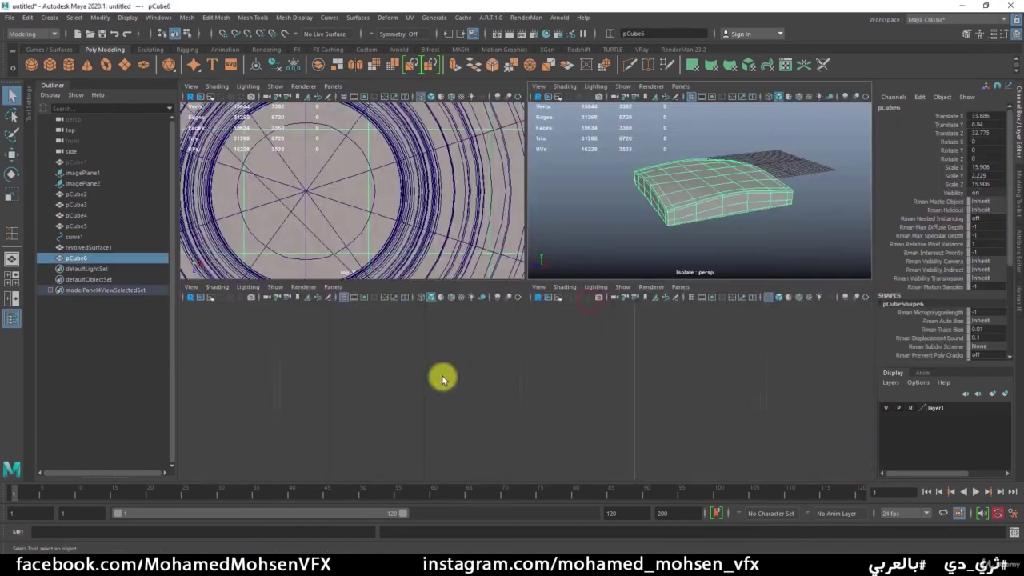
{"action": "key", "text": "space"}
{"action": "key", "text": "f"}
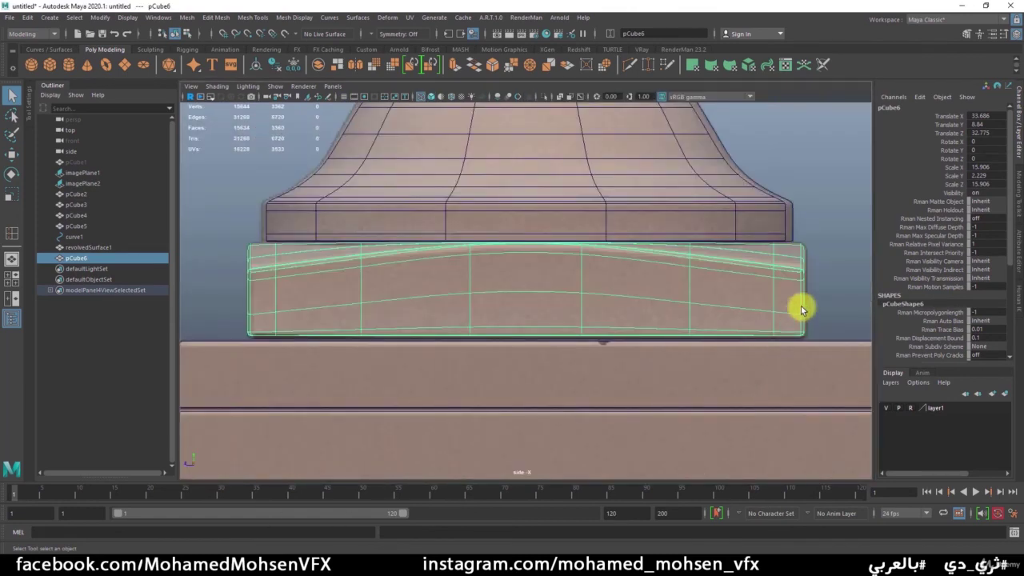
{"action": "left_click", "coordinate": [835, 273]}
{"action": "left_click", "coordinate": [294, 268]}
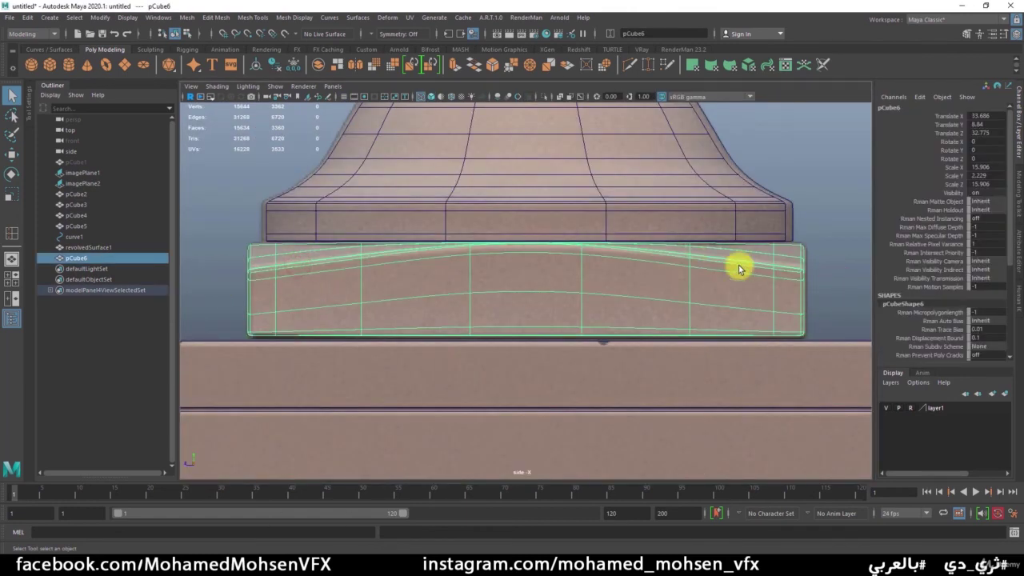
- Turn off Isolate Select in the perspective panel to show the full scene, then select the vase
{"action": "key", "text": "space"}
{"action": "key", "text": "space"}
{"action": "key", "text": "ctrl+1"}
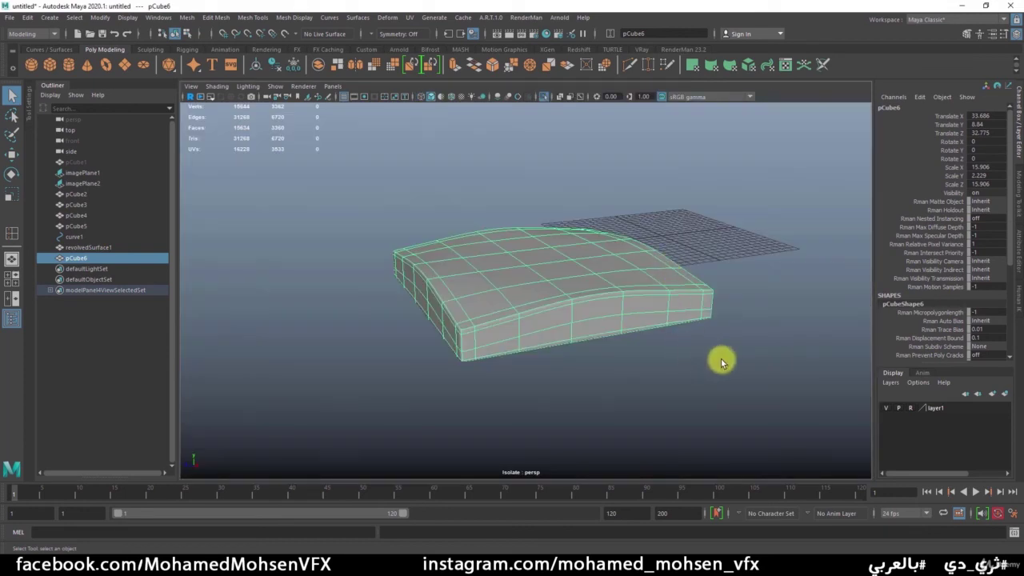
{"action": "left_click", "coordinate": [721, 359]}
{"action": "scroll", "coordinate": [550, 352], "scroll_direction": "down", "scroll_amount": 3}
{"action": "left_click_drag", "start_coordinate": [550, 352], "coordinate": [550, 309], "text": "alt"}
{"action": "left_click", "coordinate": [550, 337]}
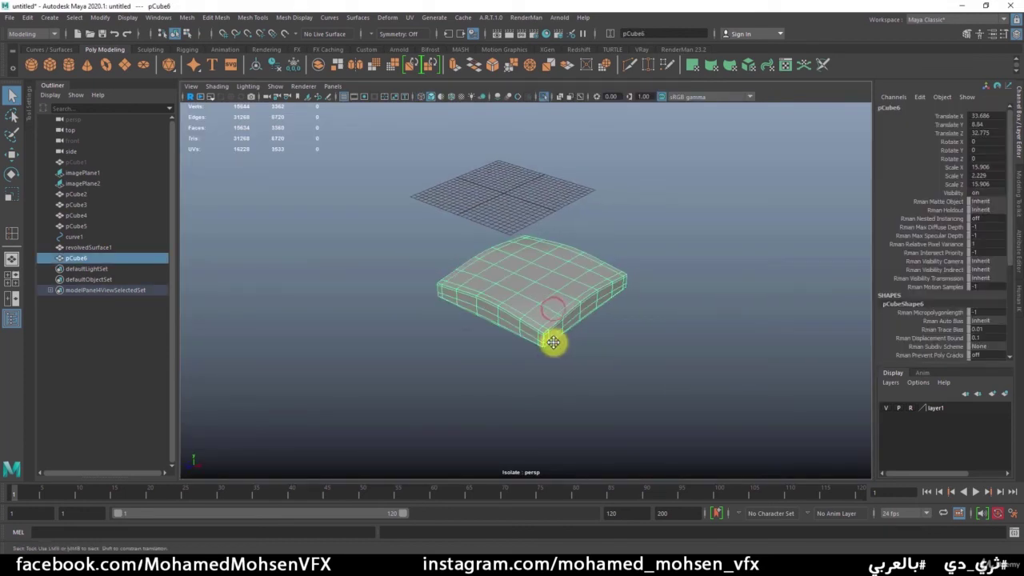
{"action": "left_click", "coordinate": [542, 96]}
{"action": "mouse_move", "coordinate": [480, 265]}
{"action": "left_mouse_down", "text": "alt"}
{"action": "mouse_move", "coordinate": [533, 251]}
{"action": "mouse_move", "coordinate": [347, 270]}
{"action": "left_mouse_up", "text": "alt"}
{"action": "scroll", "coordinate": [533, 251], "scroll_direction": "up", "scroll_amount": 3}
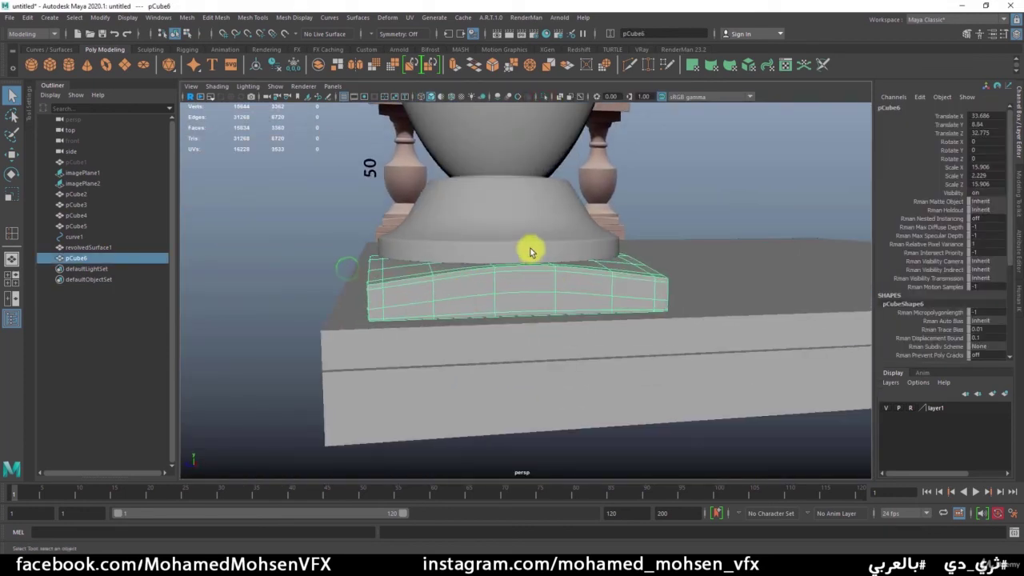
{"action": "left_click", "coordinate": [526, 260]}
- In the side view, select the vase's bottom row of vertices and lower them slightly
{"action": "key", "text": "space"}
{"action": "key", "text": "space"}
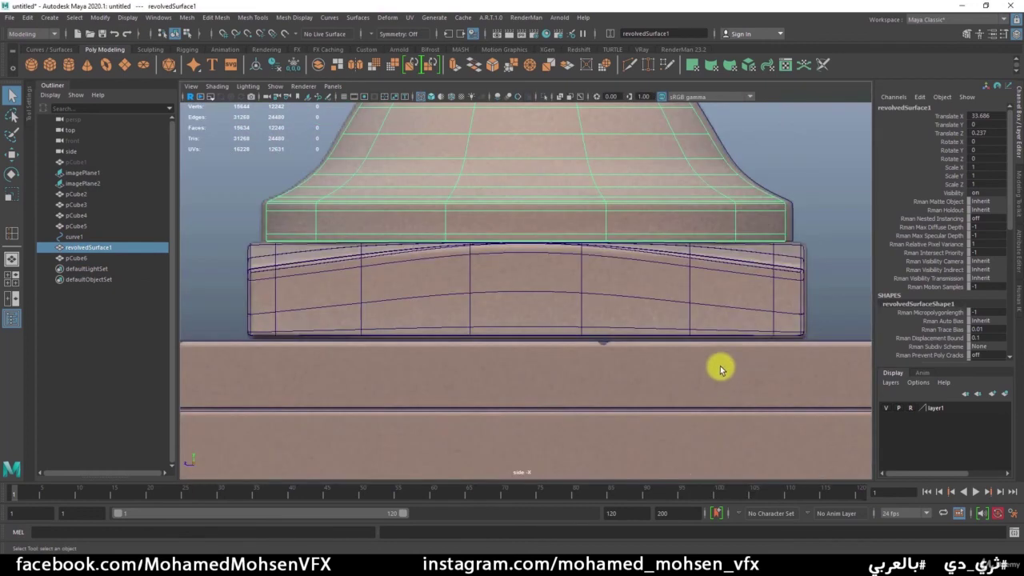
{"action": "key", "text": "F9"}
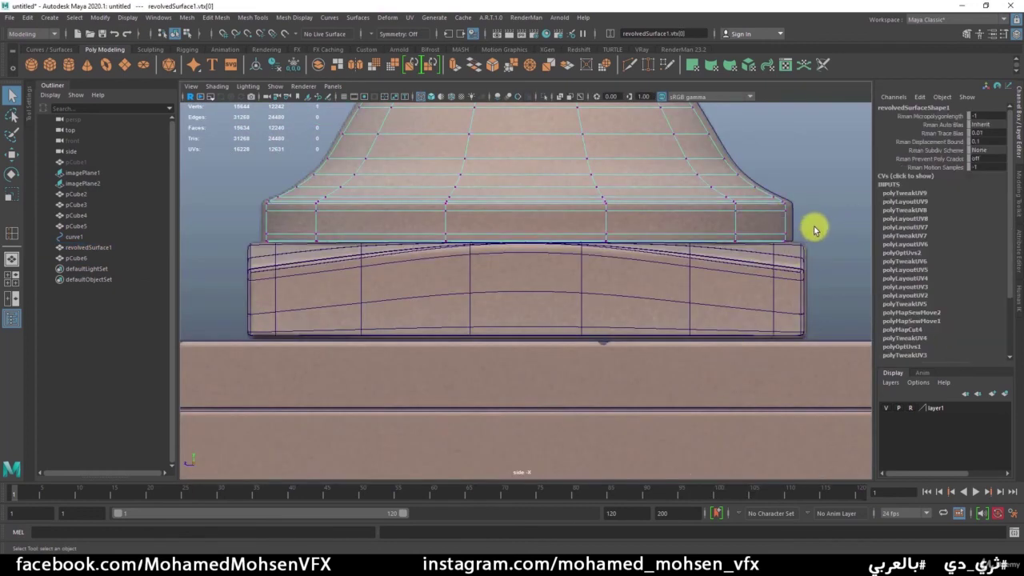
{"action": "left_click_drag", "start_coordinate": [816, 224], "coordinate": [240, 286]}
{"action": "middle_click_drag", "start_coordinate": [370, 279], "coordinate": [398, 310], "text": "alt"}
{"action": "key", "text": "w"}
{"action": "scroll", "coordinate": [480, 308], "scroll_direction": "up", "scroll_amount": 3}
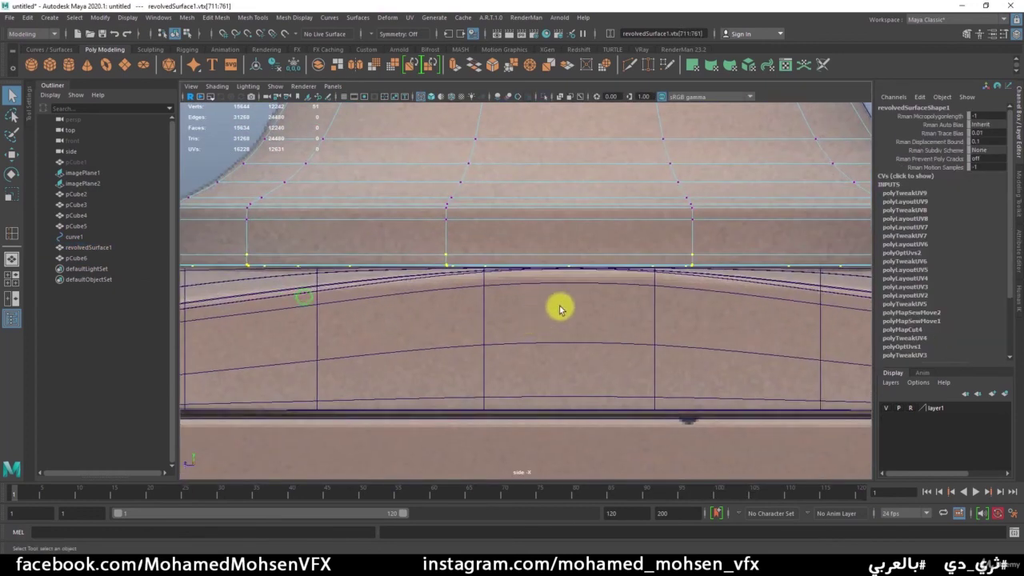
{"action": "left_click_drag", "start_coordinate": [572, 214], "coordinate": [571, 217]}
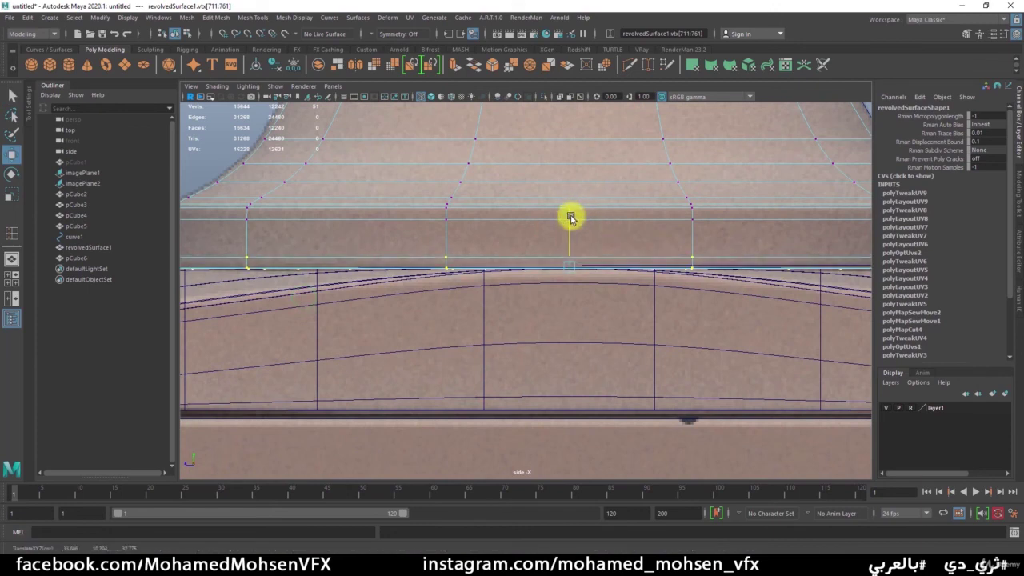
- Back in object mode, zoom in on the vase foot resting on the base block
{"action": "key", "text": "space"}
{"action": "key", "text": "space"}
{"action": "key", "text": "F8"}
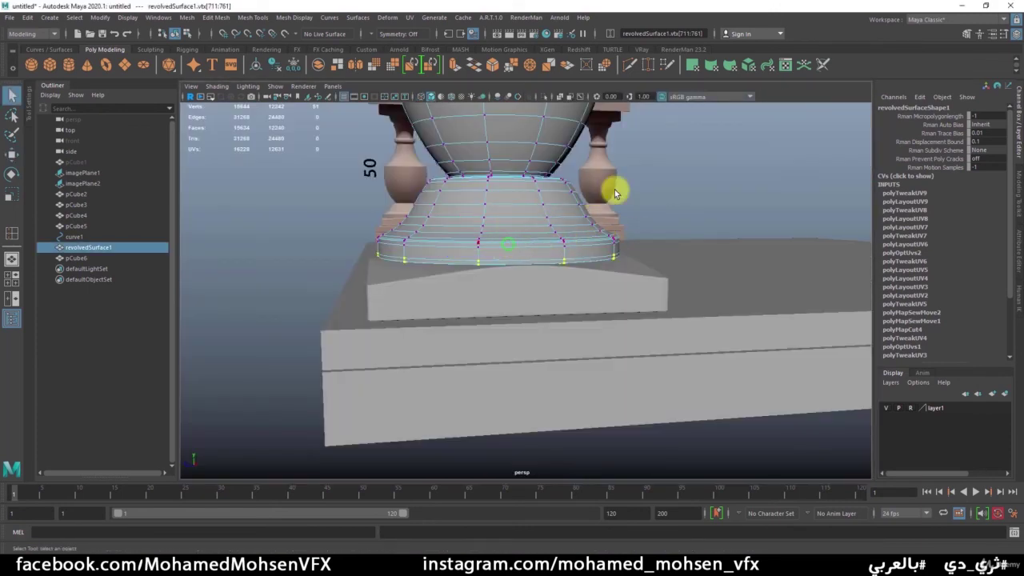
{"action": "key", "text": "q"}
{"action": "left_click", "coordinate": [682, 184]}
{"action": "mouse_move", "coordinate": [697, 279]}
{"action": "left_mouse_down", "text": "alt"}
{"action": "mouse_move", "coordinate": [551, 272]}
{"action": "mouse_move", "coordinate": [590, 277]}
{"action": "left_mouse_up", "text": "alt"}
{"action": "mouse_move", "coordinate": [590, 277]}
{"action": "right_mouse_down", "text": "alt"}
{"action": "mouse_move", "coordinate": [581, 333]}
{"action": "mouse_move", "coordinate": [682, 343]}
{"action": "mouse_move", "coordinate": [704, 327]}
{"action": "right_mouse_up", "text": "alt"}
{"action": "mouse_move", "coordinate": [704, 327]}
{"action": "left_mouse_down", "text": "alt"}
{"action": "mouse_move", "coordinate": [776, 329]}
{"action": "mouse_move", "coordinate": [649, 334]}
{"action": "left_mouse_up", "text": "alt"}
- Frame the vase base and table in perspective and enable viewport Ambient Occlusion
{"action": "right_click_drag", "start_coordinate": [649, 334], "coordinate": [421, 261], "text": "alt"}
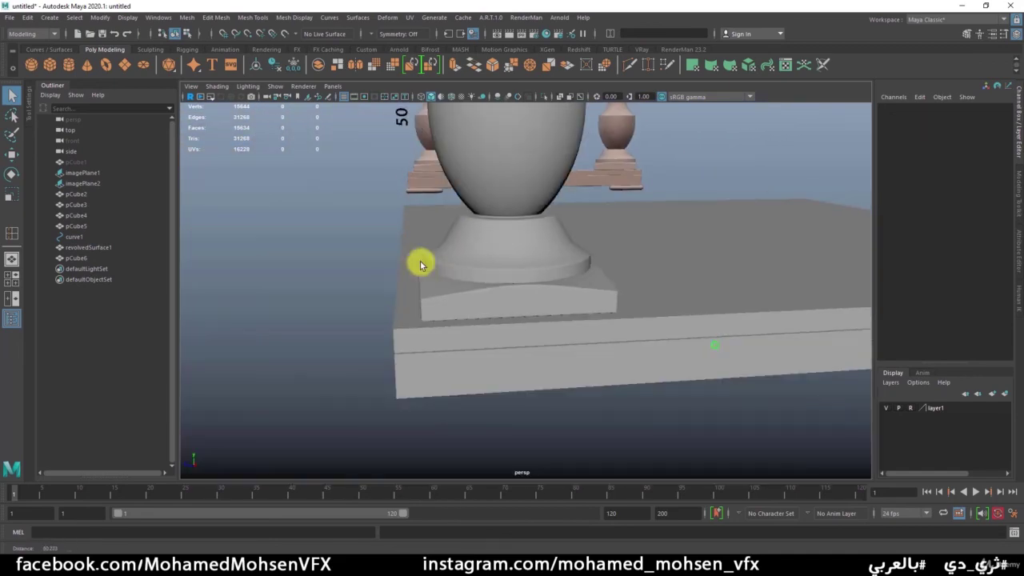
{"action": "middle_click_drag", "start_coordinate": [421, 261], "coordinate": [549, 294], "text": "alt"}
{"action": "left_click_drag", "start_coordinate": [549, 294], "coordinate": [547, 313], "text": "alt"}
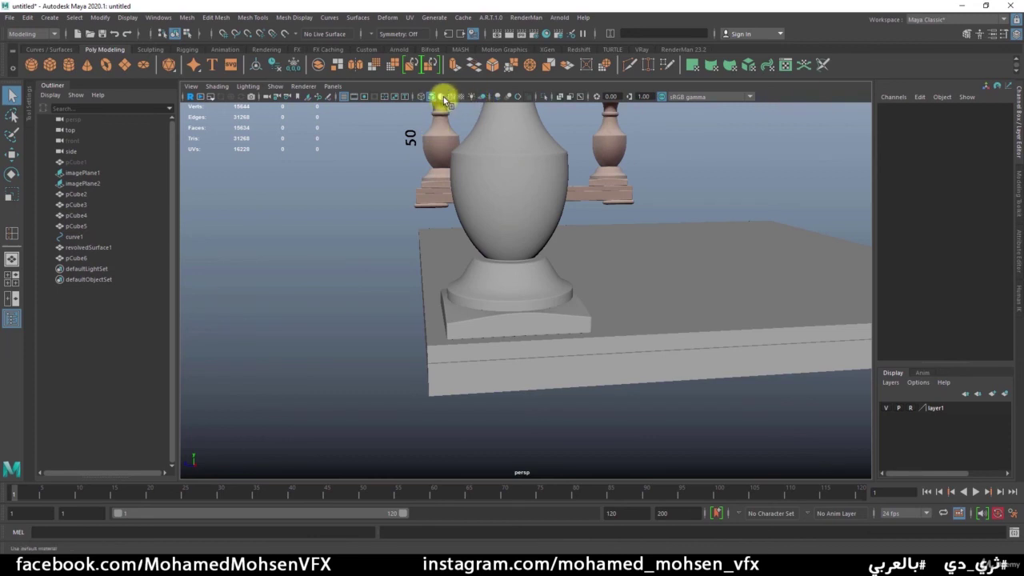
{"action": "left_click_drag", "start_coordinate": [518, 236], "coordinate": [434, 313], "text": "alt"}
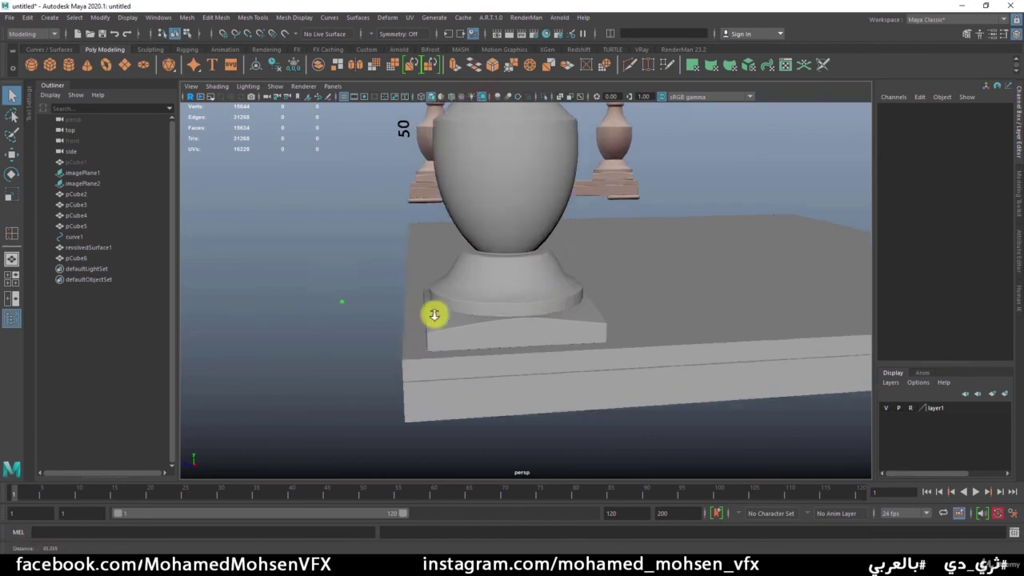
{"action": "mouse_move", "coordinate": [435, 313]}
{"action": "right_mouse_down", "text": "alt"}
{"action": "mouse_move", "coordinate": [523, 327]}
{"action": "mouse_move", "coordinate": [556, 359]}
{"action": "right_mouse_up", "text": "alt"}
{"action": "left_click_drag", "start_coordinate": [556, 359], "coordinate": [499, 384], "text": "alt"}
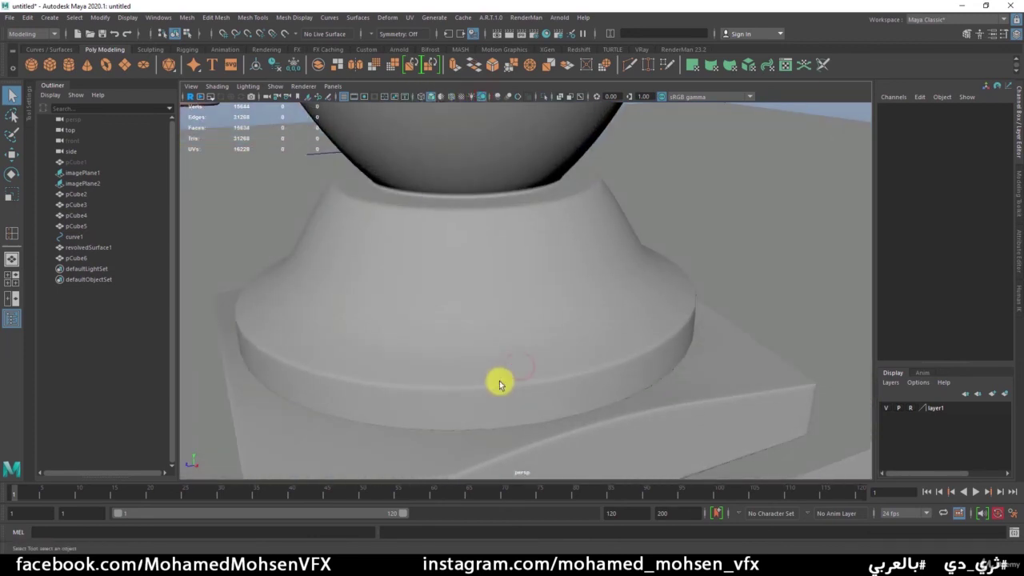
{"action": "middle_click_drag", "start_coordinate": [498, 384], "coordinate": [526, 281], "text": "alt"}
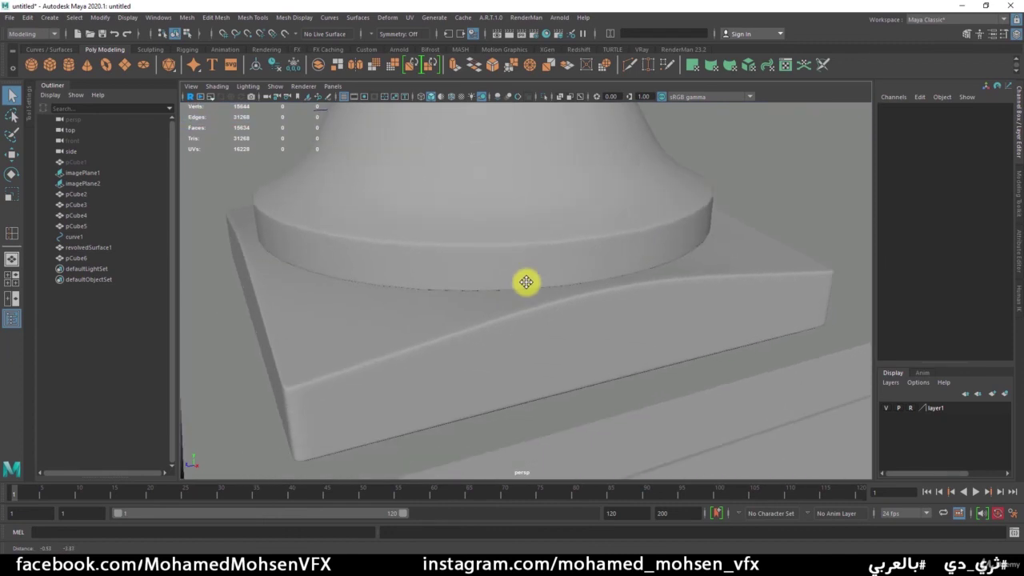
{"action": "left_click", "coordinate": [496, 96]}
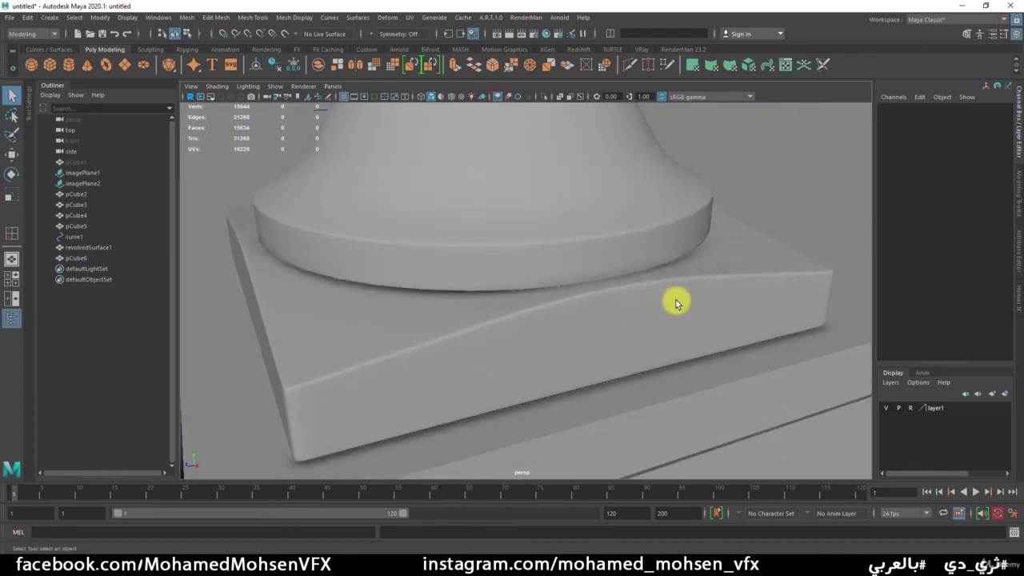
{"action": "mouse_move", "coordinate": [677, 303]}
{"action": "left_mouse_down", "text": "alt"}
{"action": "mouse_move", "coordinate": [606, 292]}
{"action": "mouse_move", "coordinate": [636, 280]}
{"action": "mouse_move", "coordinate": [583, 293]}
{"action": "left_mouse_up", "text": "alt"}
- In the side view, select pCube6's bottom row of vertices and lower them slightly
{"action": "left_click", "coordinate": [579, 293]}
{"action": "key", "text": "space"}
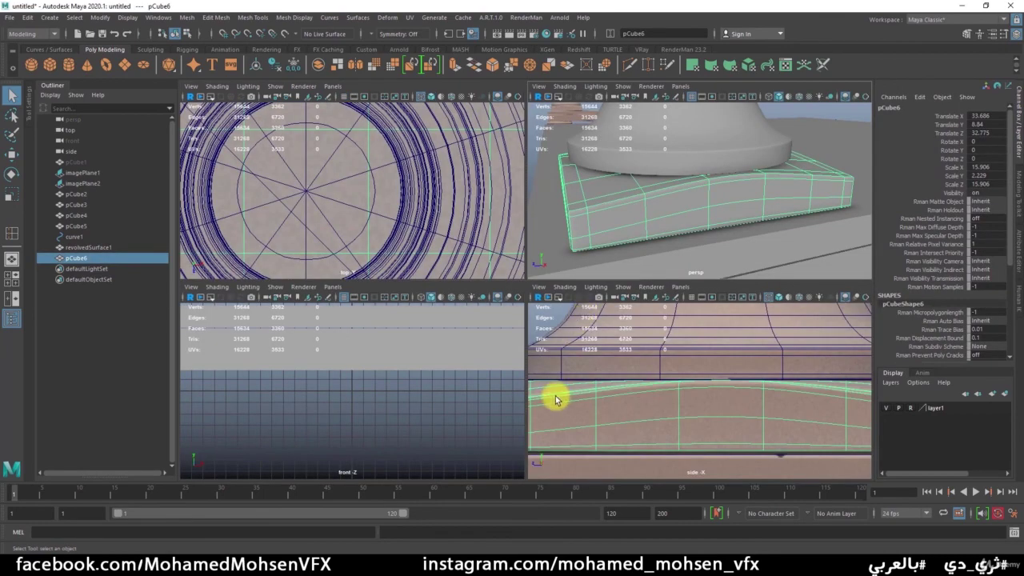
{"action": "key", "text": "space"}
{"action": "scroll", "coordinate": [737, 347], "scroll_direction": "down", "scroll_amount": 3}
{"action": "middle_click_drag", "start_coordinate": [686, 359], "coordinate": [766, 317], "text": "alt"}
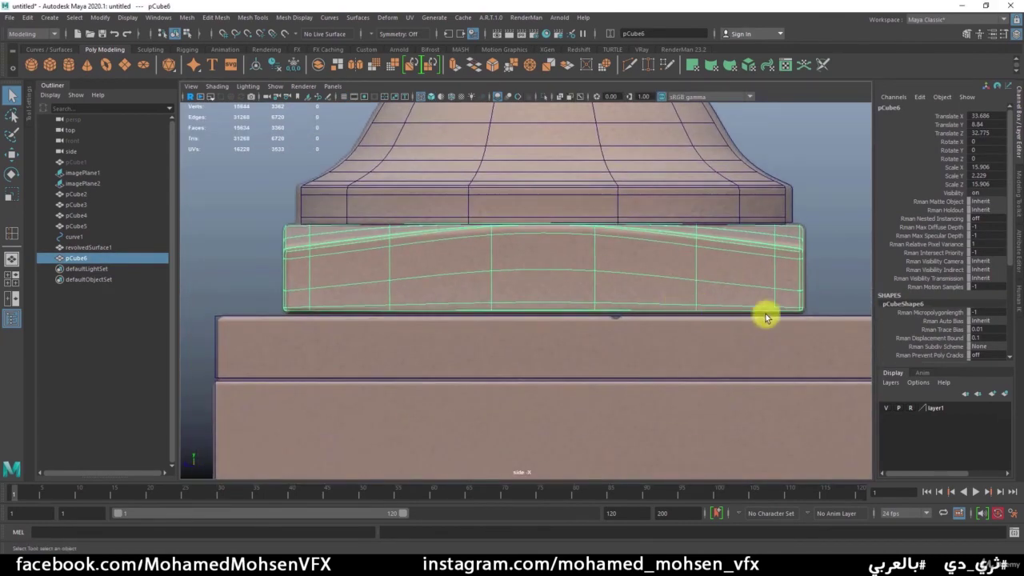
{"action": "key", "text": "F9"}
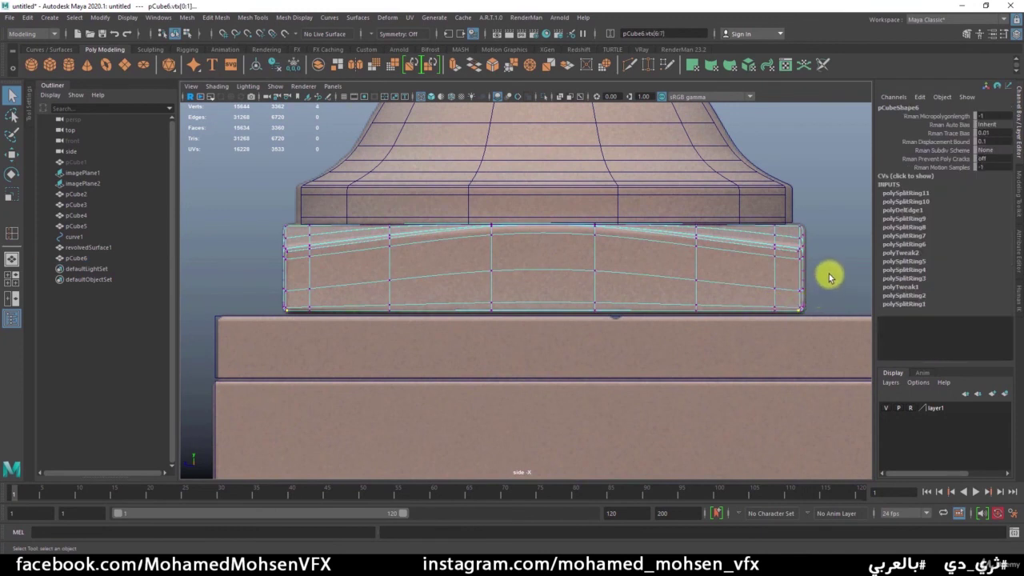
{"action": "left_click_drag", "start_coordinate": [537, 350], "coordinate": [240, 408]}
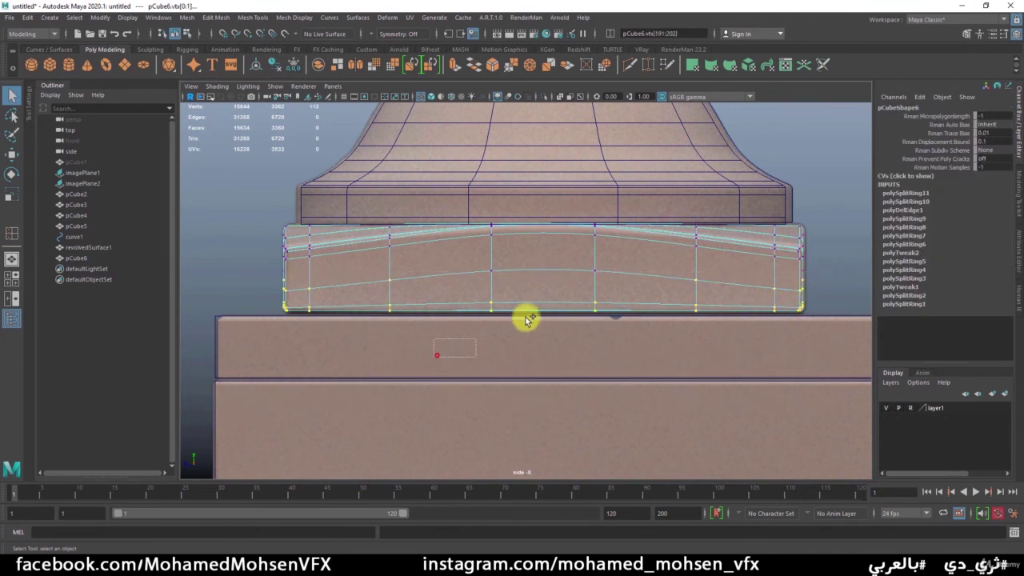
{"action": "key", "text": "w"}
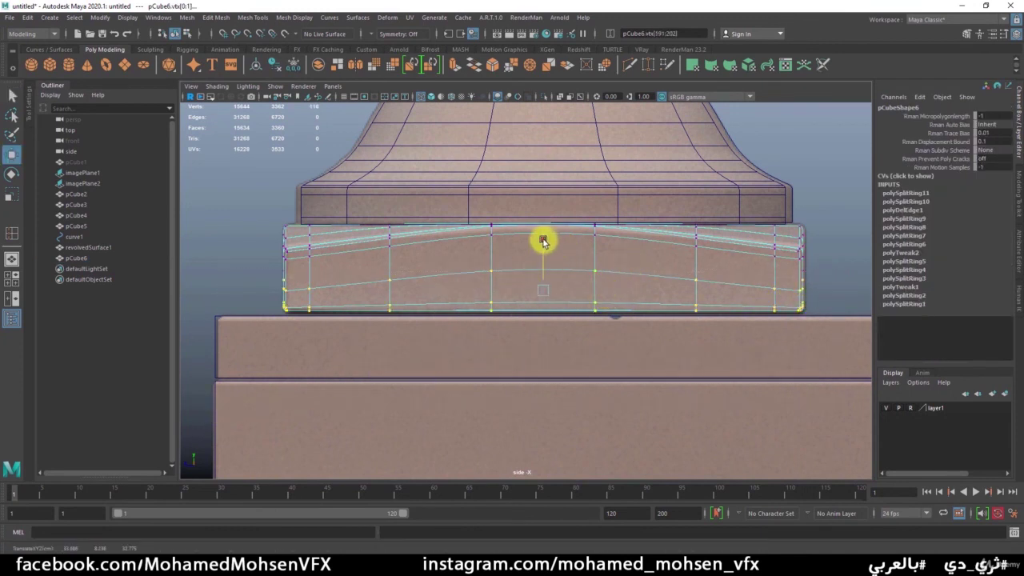
{"action": "left_click_drag", "start_coordinate": [543, 242], "coordinate": [545, 246]}
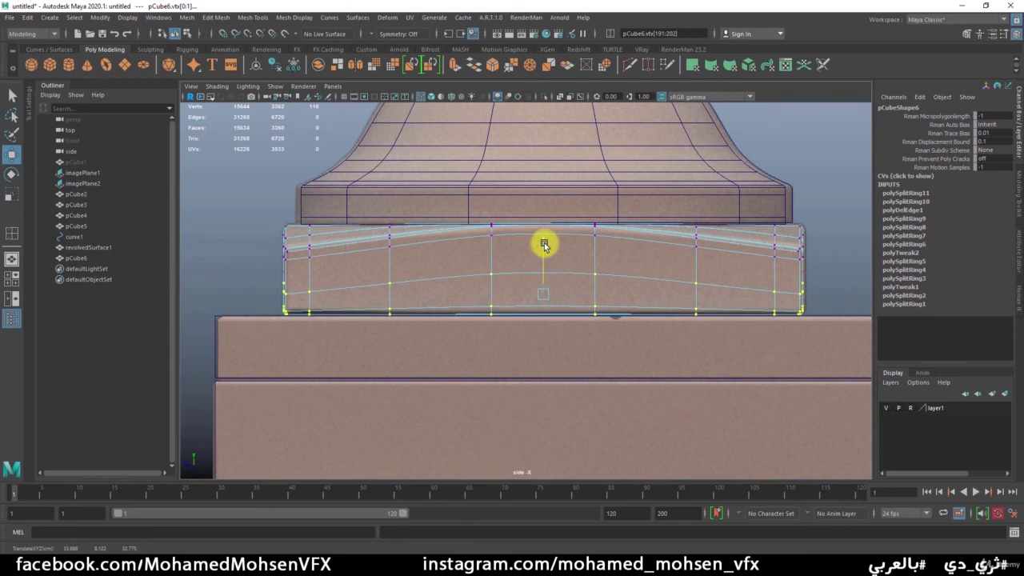
- Return to object mode in perspective and pull back to view the vase on the base block
{"action": "key", "text": "q"}
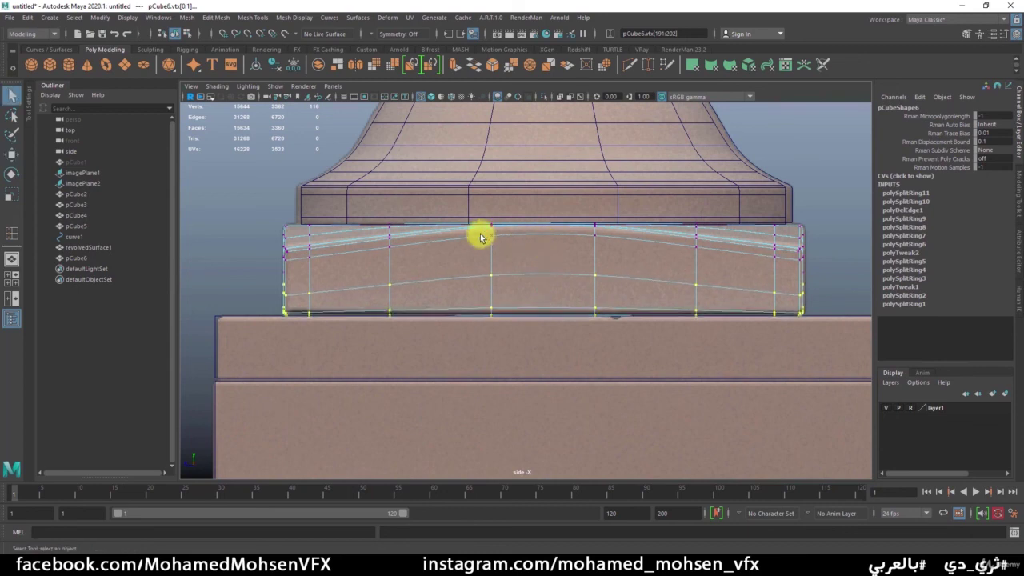
{"action": "key", "text": "F8"}
{"action": "key", "text": "space"}
{"action": "key", "text": "space"}
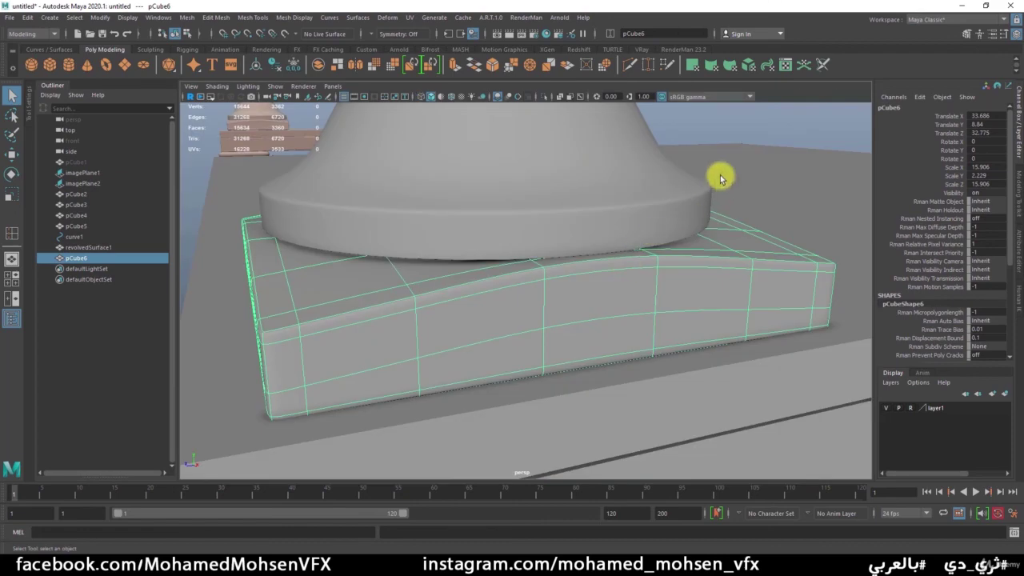
{"action": "left_click", "coordinate": [727, 142]}
{"action": "mouse_move", "coordinate": [725, 146]}
{"action": "left_mouse_down", "text": "alt"}
{"action": "mouse_move", "coordinate": [629, 279]}
{"action": "mouse_move", "coordinate": [723, 304]}
{"action": "left_mouse_up", "text": "alt"}
{"action": "mouse_move", "coordinate": [724, 316]}
{"action": "right_mouse_down", "text": "alt"}
{"action": "mouse_move", "coordinate": [533, 312]}
{"action": "mouse_move", "coordinate": [499, 290]}
{"action": "right_mouse_up", "text": "alt"}
{"action": "mouse_move", "coordinate": [498, 290]}
{"action": "left_mouse_down", "text": "alt"}
{"action": "mouse_move", "coordinate": [459, 291]}
{"action": "mouse_move", "coordinate": [526, 258]}
{"action": "mouse_move", "coordinate": [520, 399]}
{"action": "mouse_move", "coordinate": [537, 377]}
{"action": "mouse_move", "coordinate": [503, 373]}
{"action": "left_mouse_up", "text": "alt"}
{"action": "left_click", "coordinate": [520, 399]}
- Duplicate the base block as a test copy, rotate it around Z, then delete it
{"action": "key", "text": "w"}
{"action": "key", "text": "ctrl+d"}
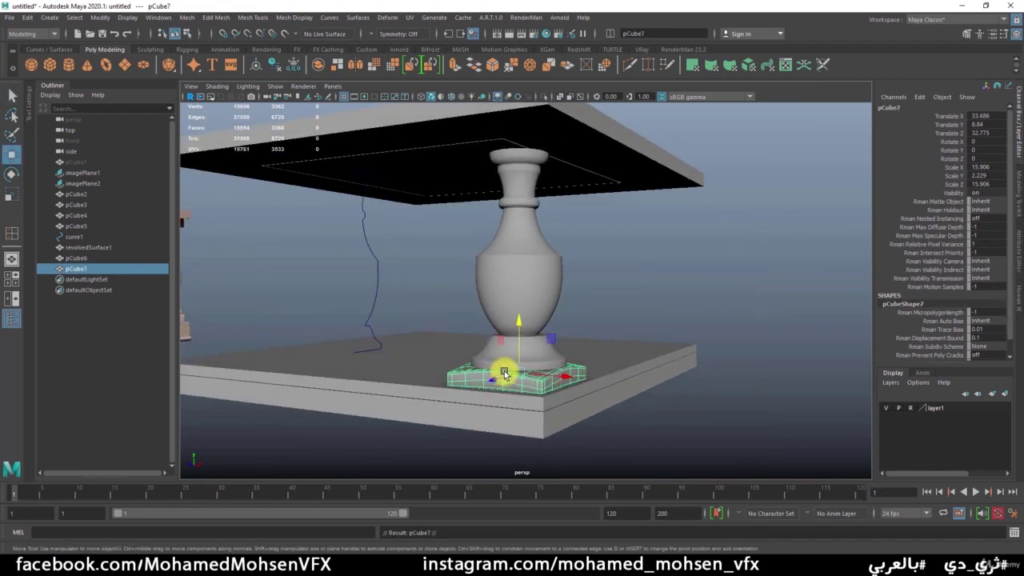
{"action": "key", "text": "e"}
{"action": "left_click_drag", "start_coordinate": [534, 329], "coordinate": [603, 440]}
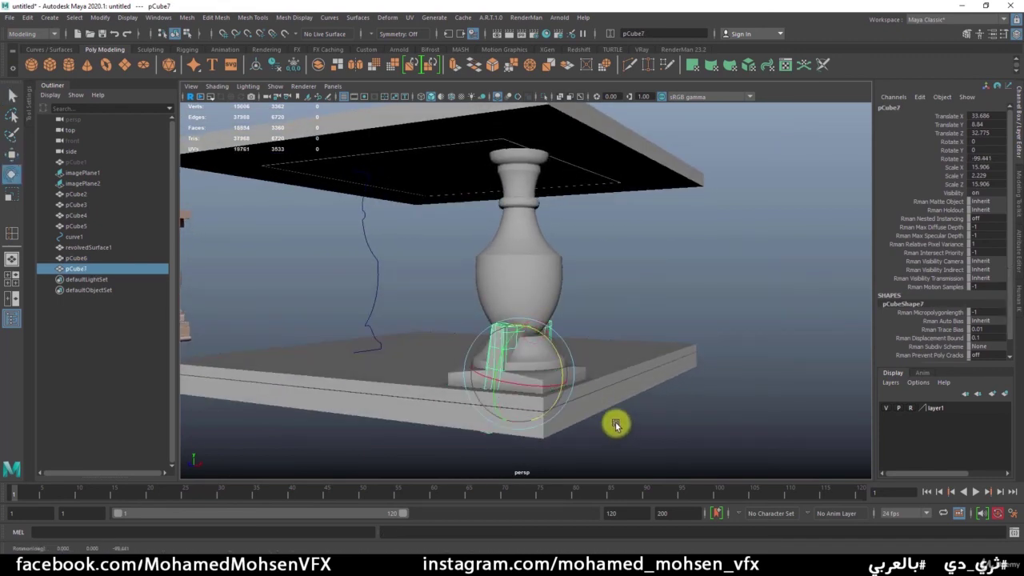
{"action": "key", "text": "Delete"}
{"action": "key", "text": "q"}
- Reselect pCube6 and show its UVs in a widened UV Editor
{"action": "left_click", "coordinate": [542, 383]}
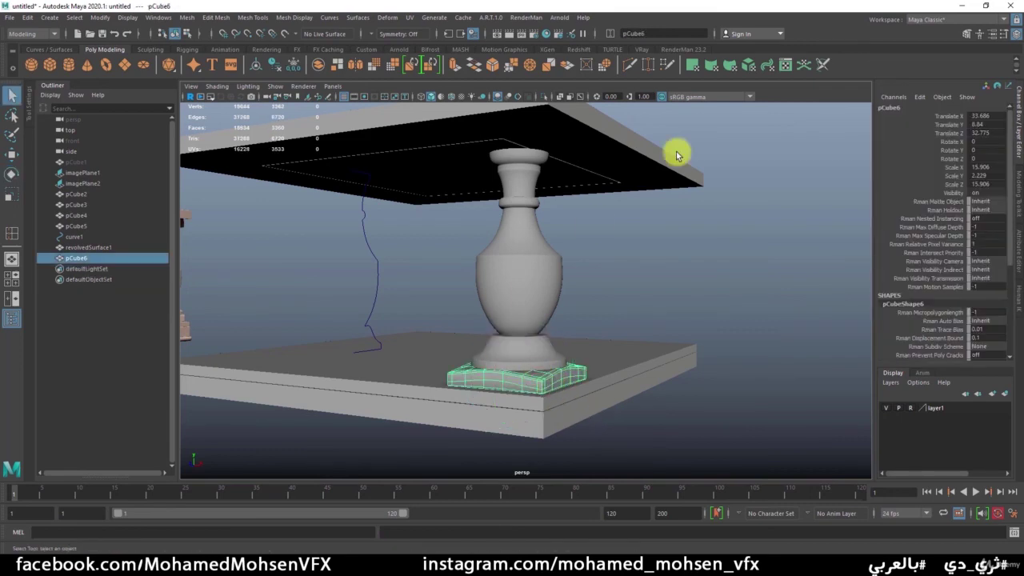
{"action": "left_click", "coordinate": [787, 66]}
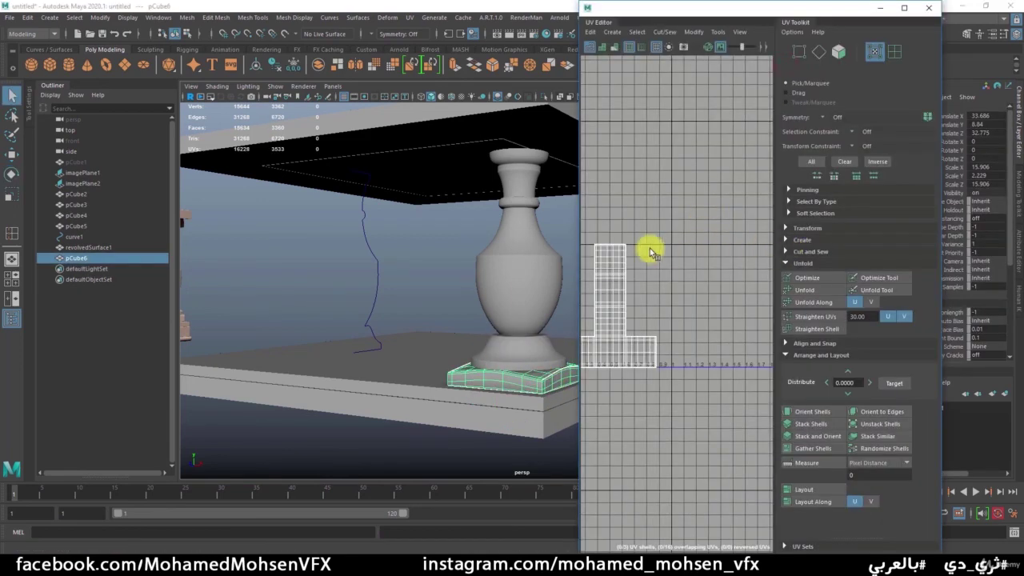
{"action": "left_click_drag", "start_coordinate": [521, 244], "coordinate": [508, 245]}
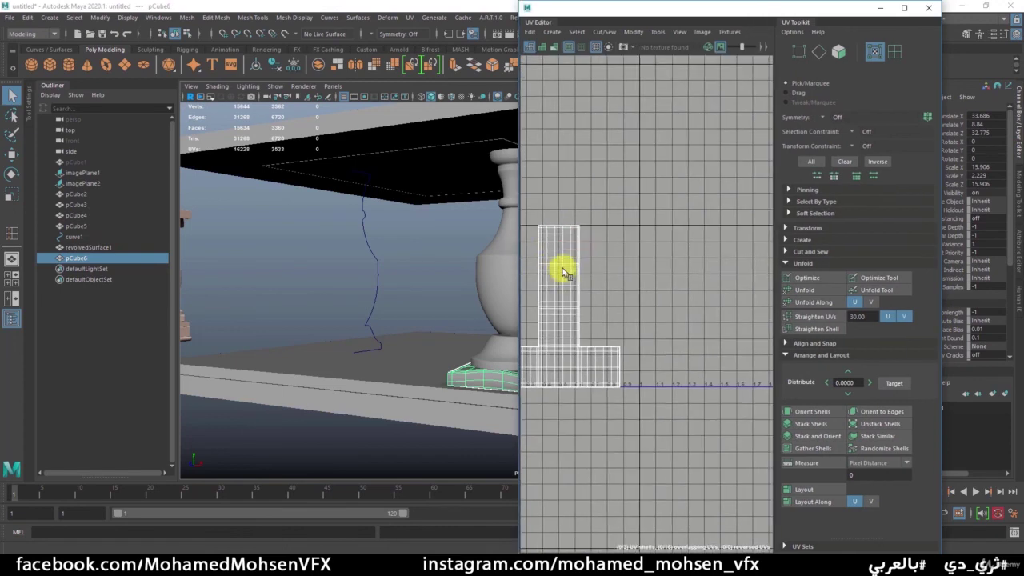